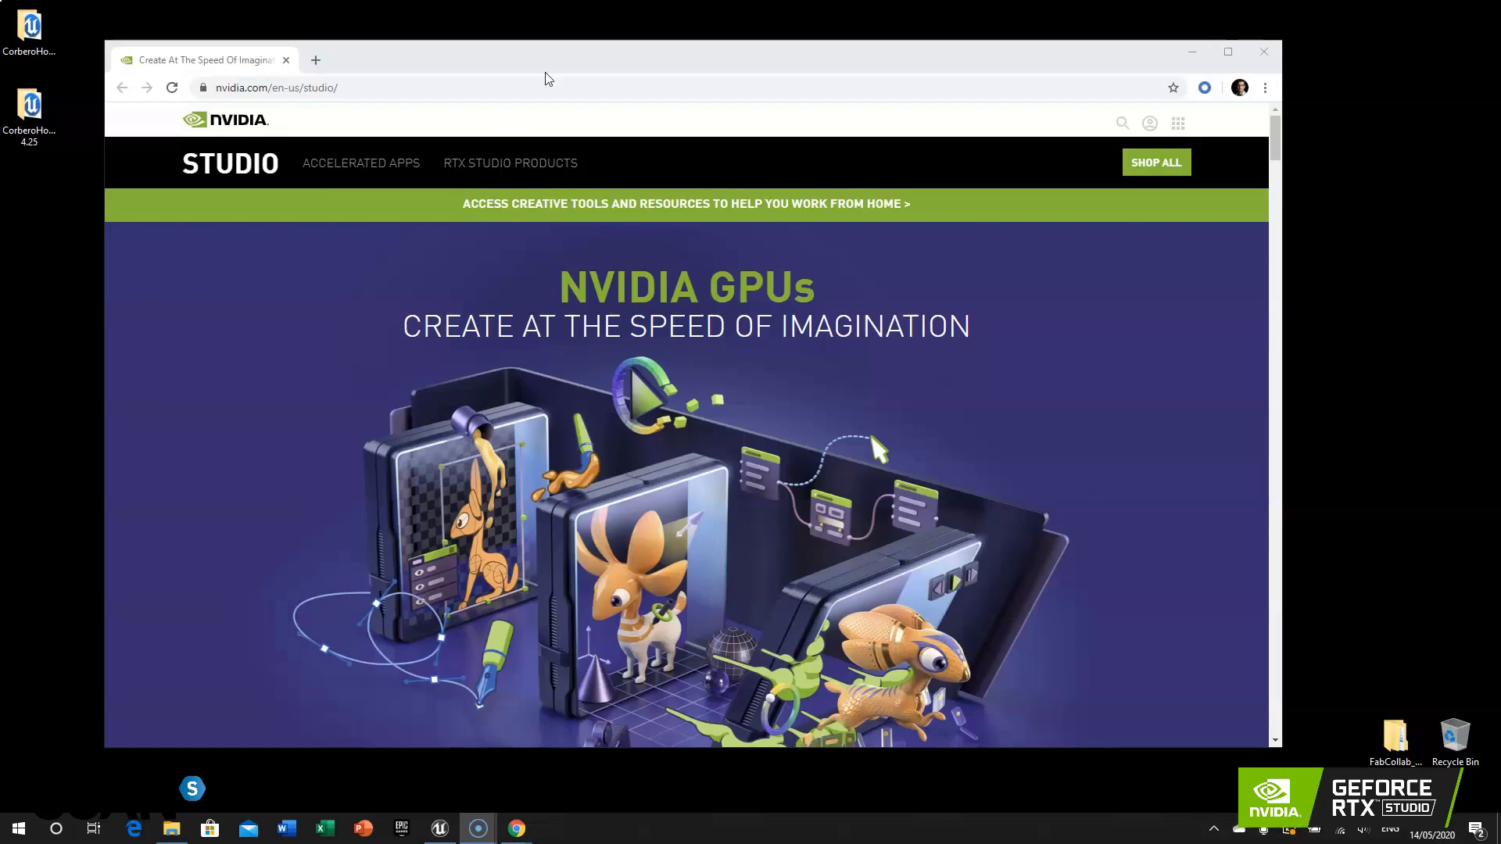
- Review the NVIDIA Studio page from its creative fields and supported apps through to the featured blogs
{"action": "left_click_drag", "start_coordinate": [565, 64], "coordinate": [603, 53]}
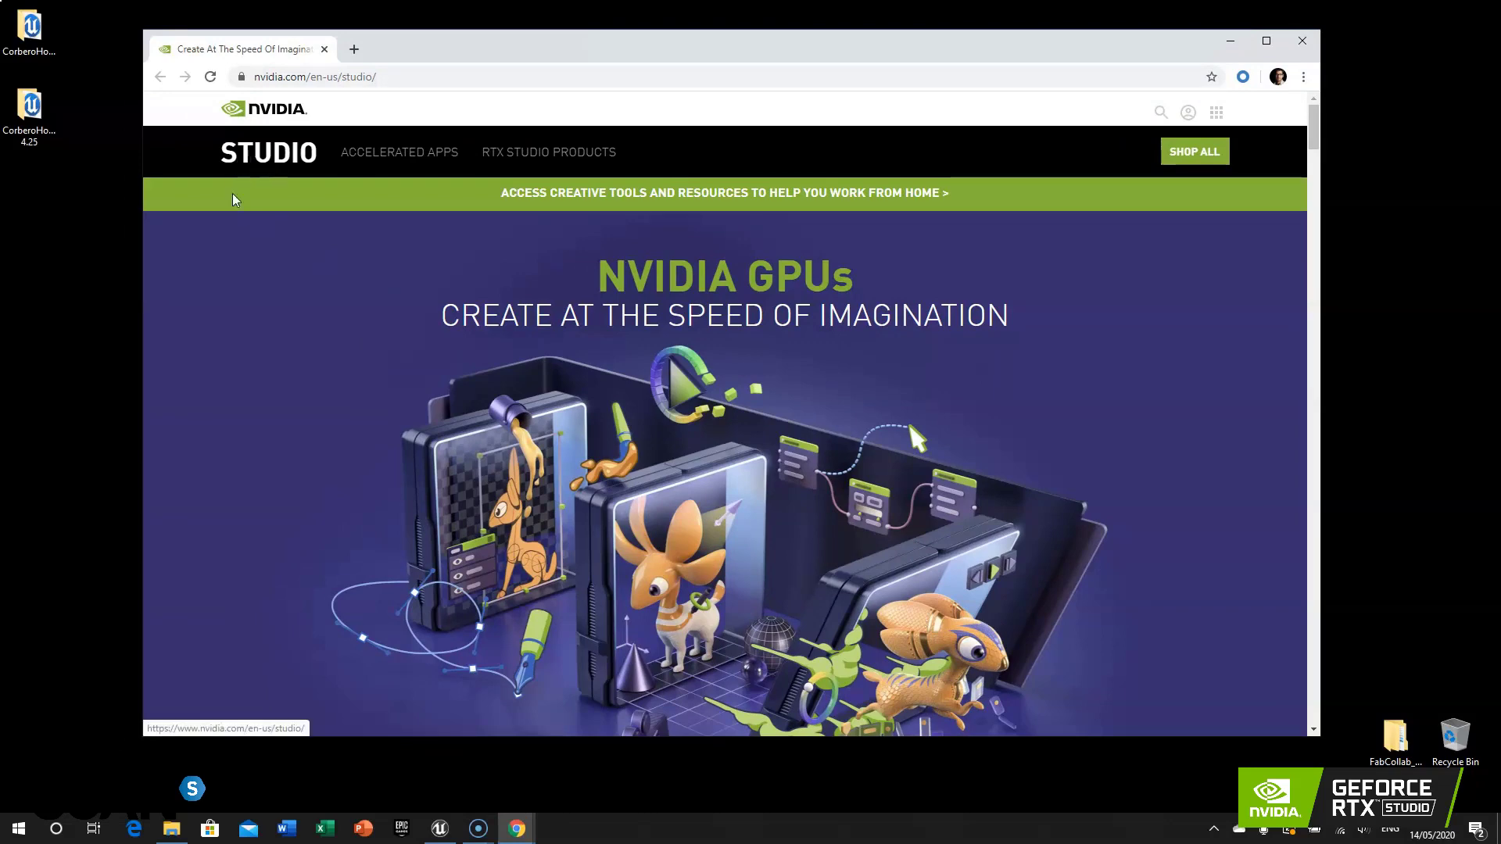
{"action": "scroll", "coordinate": [462, 341], "scroll_direction": "down", "scroll_amount": 15}
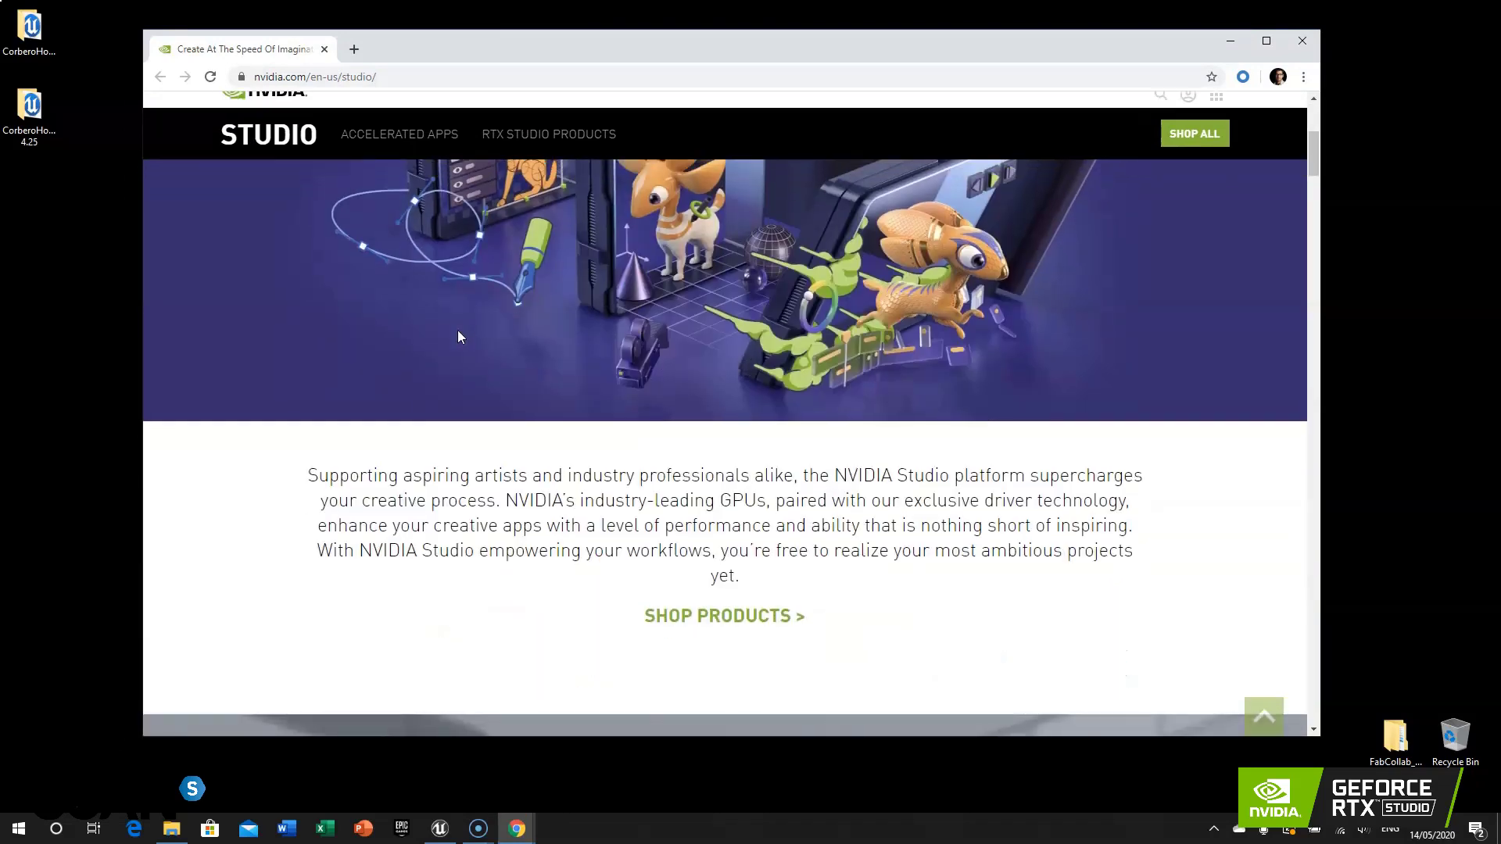
{"action": "scroll", "coordinate": [459, 336], "scroll_direction": "down", "scroll_amount": 2}
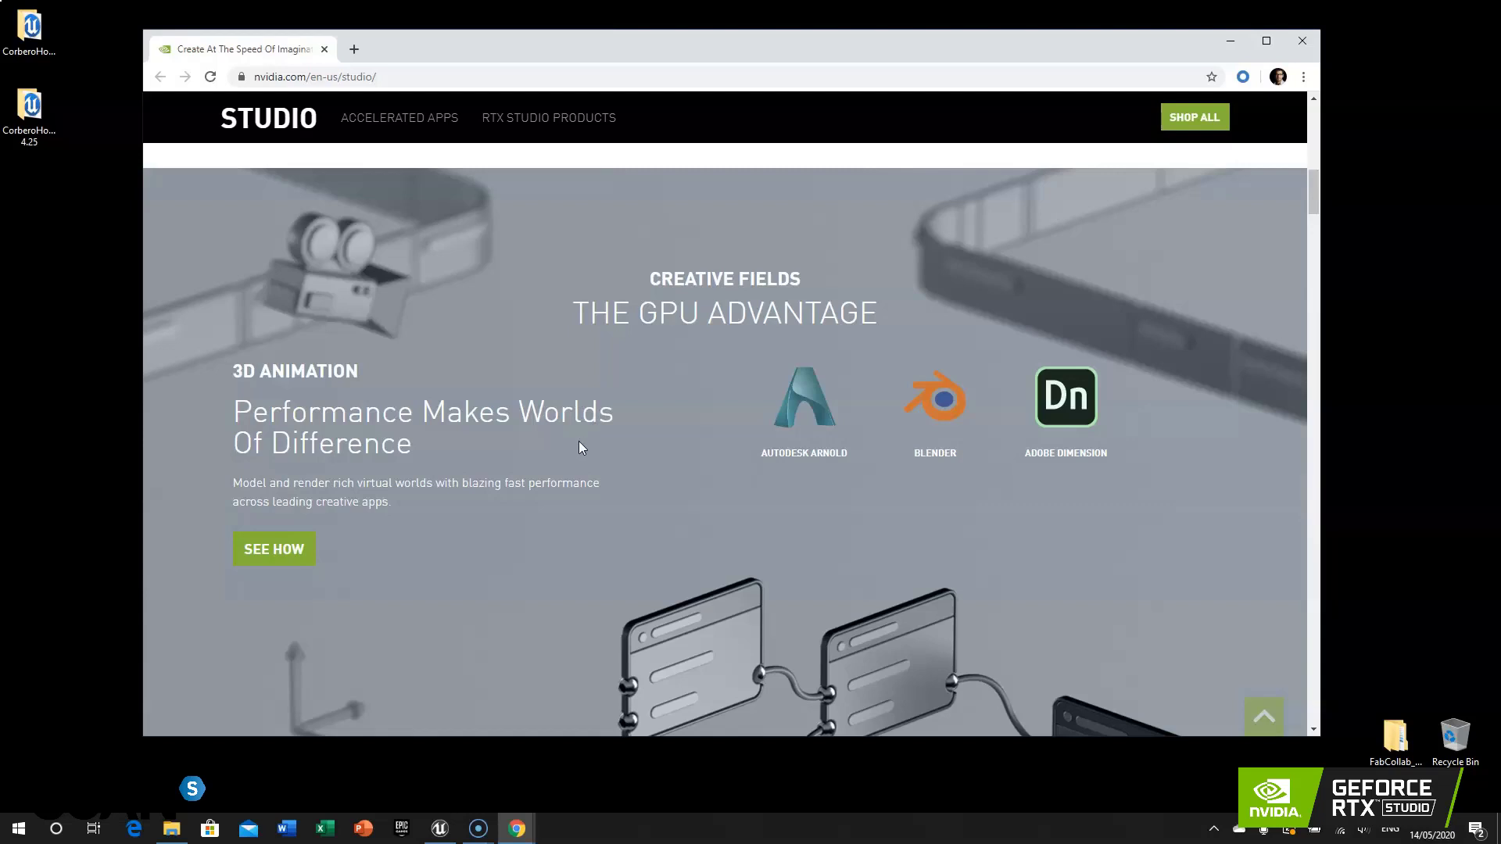
{"action": "scroll", "coordinate": [580, 447], "scroll_direction": "down", "scroll_amount": 8}
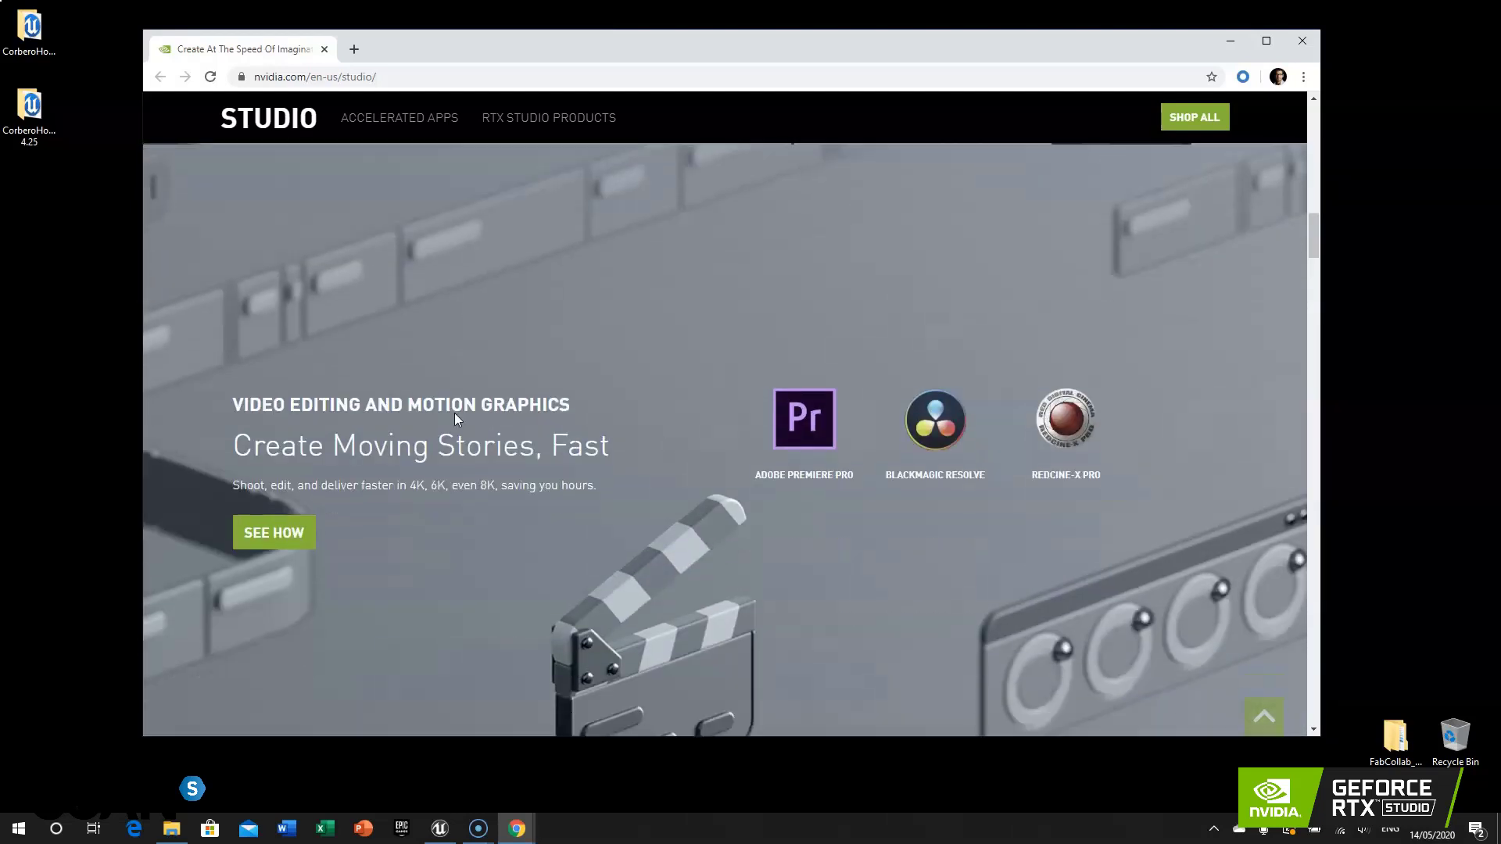
{"action": "scroll", "coordinate": [520, 413], "scroll_direction": "down", "scroll_amount": 8}
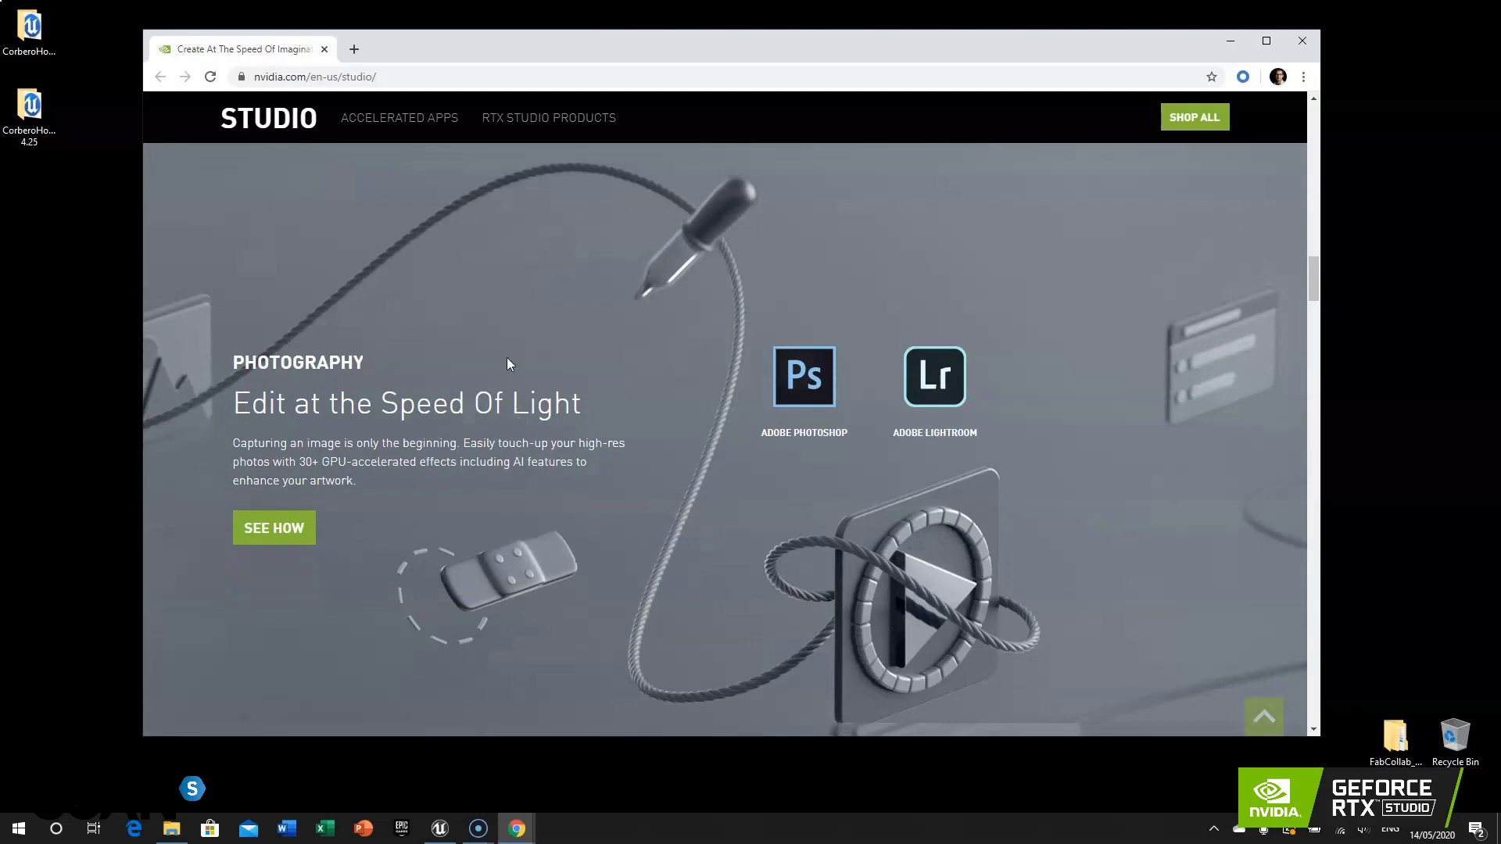
{"action": "scroll", "coordinate": [505, 368], "scroll_direction": "down", "scroll_amount": 10}
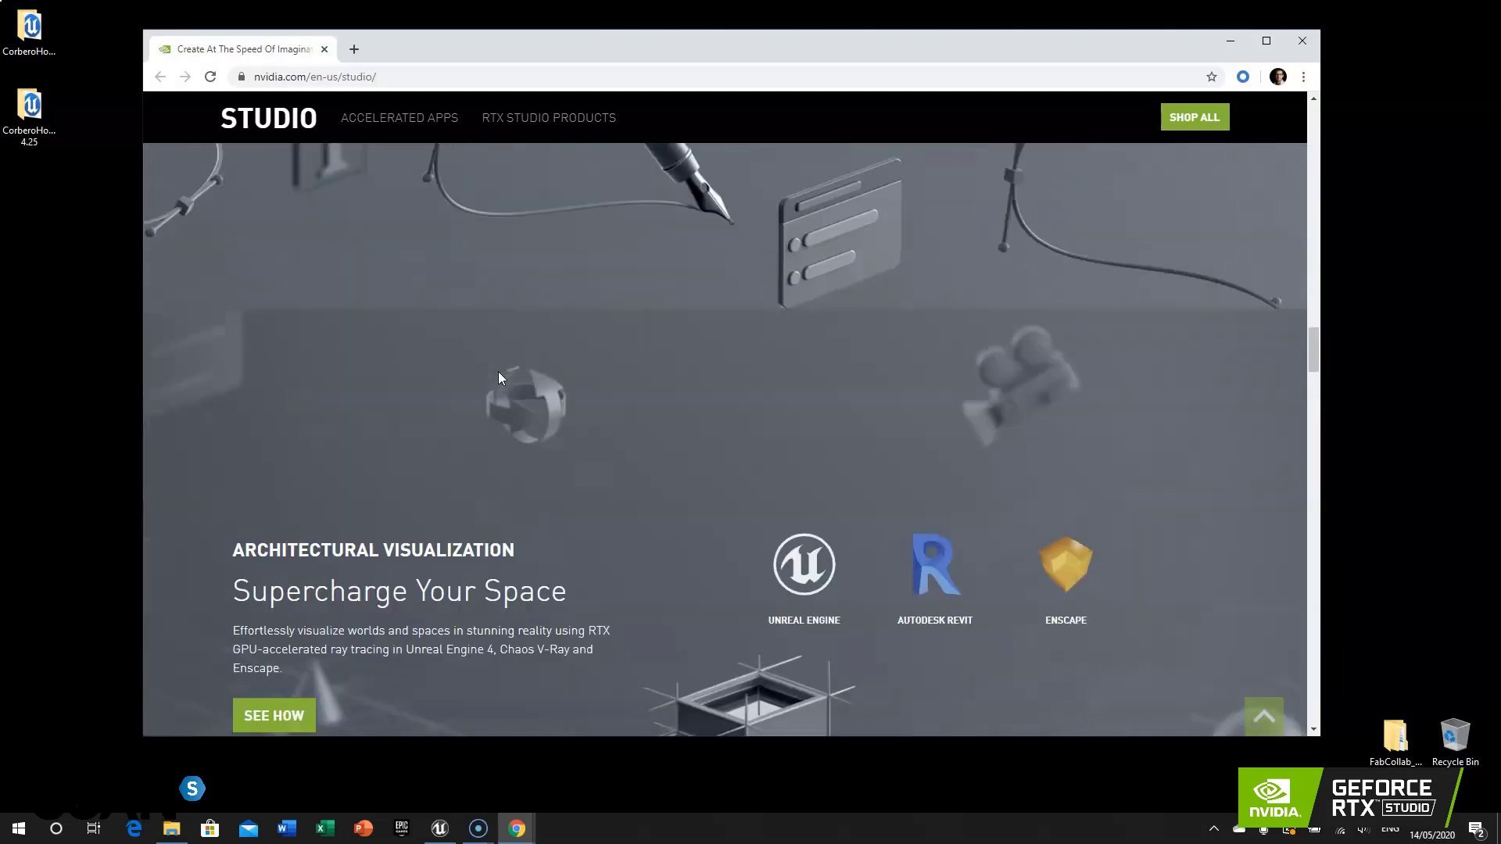
{"action": "scroll", "coordinate": [501, 379], "scroll_direction": "down", "scroll_amount": 2}
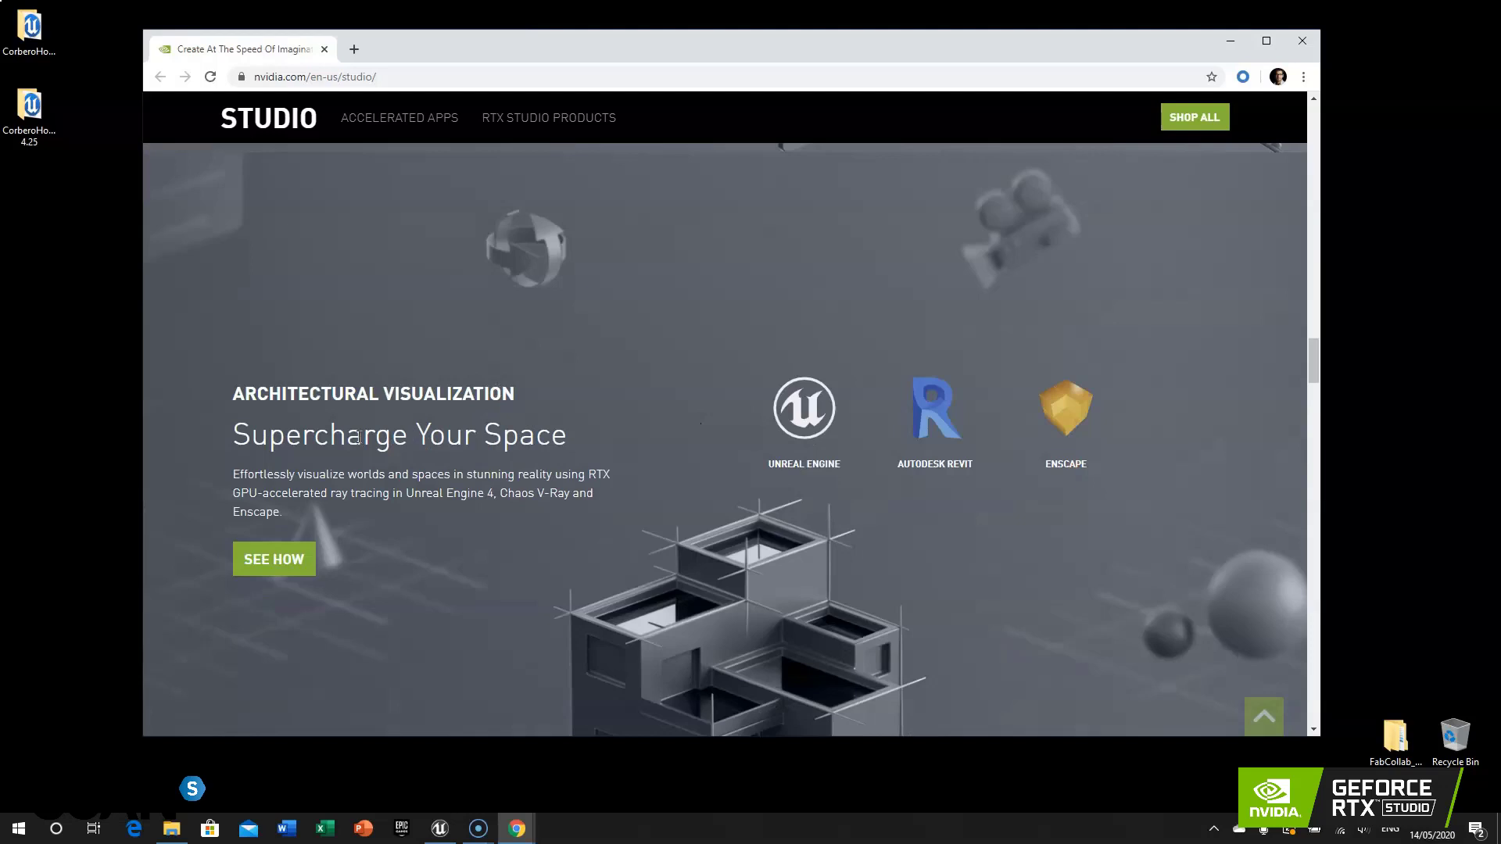
{"action": "scroll", "coordinate": [393, 320], "scroll_direction": "down", "scroll_amount": 1}
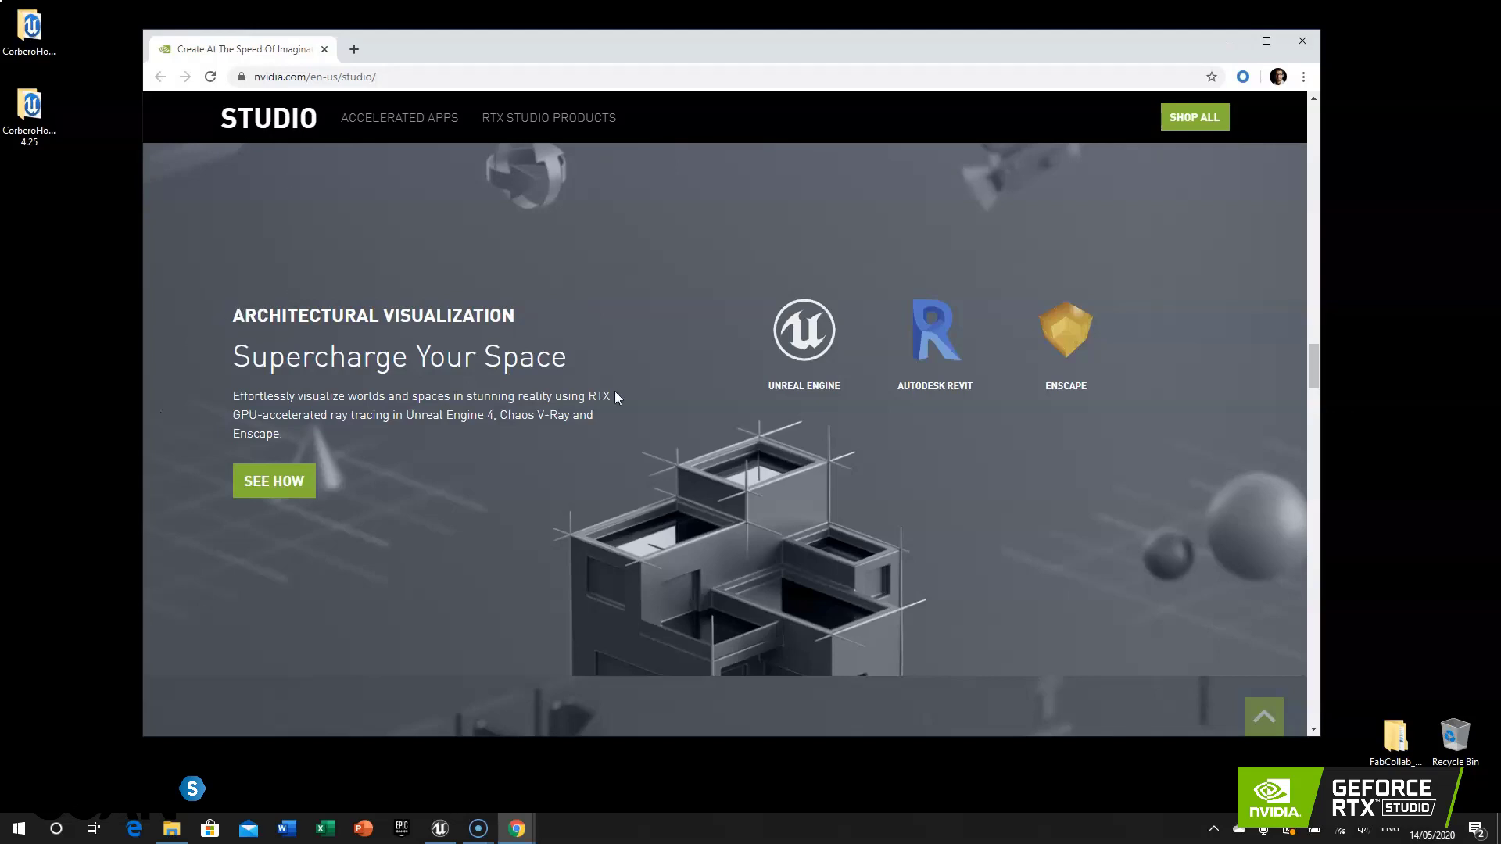
{"action": "scroll", "coordinate": [622, 392], "scroll_direction": "down", "scroll_amount": 15}
{"action": "scroll", "coordinate": [623, 399], "scroll_direction": "down", "scroll_amount": 20}
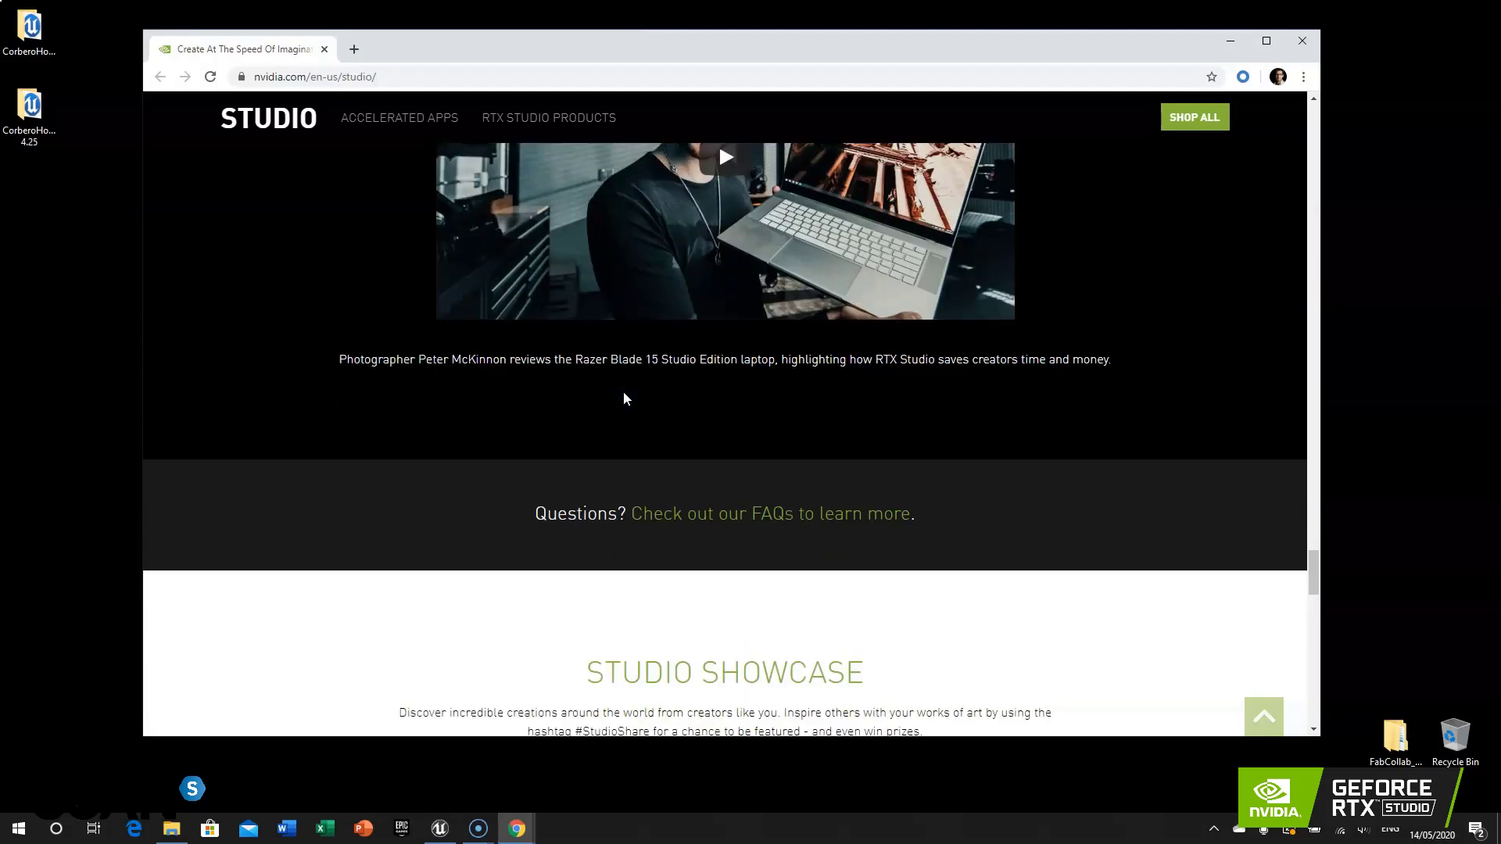
{"action": "scroll", "coordinate": [627, 399], "scroll_direction": "down", "scroll_amount": 4}
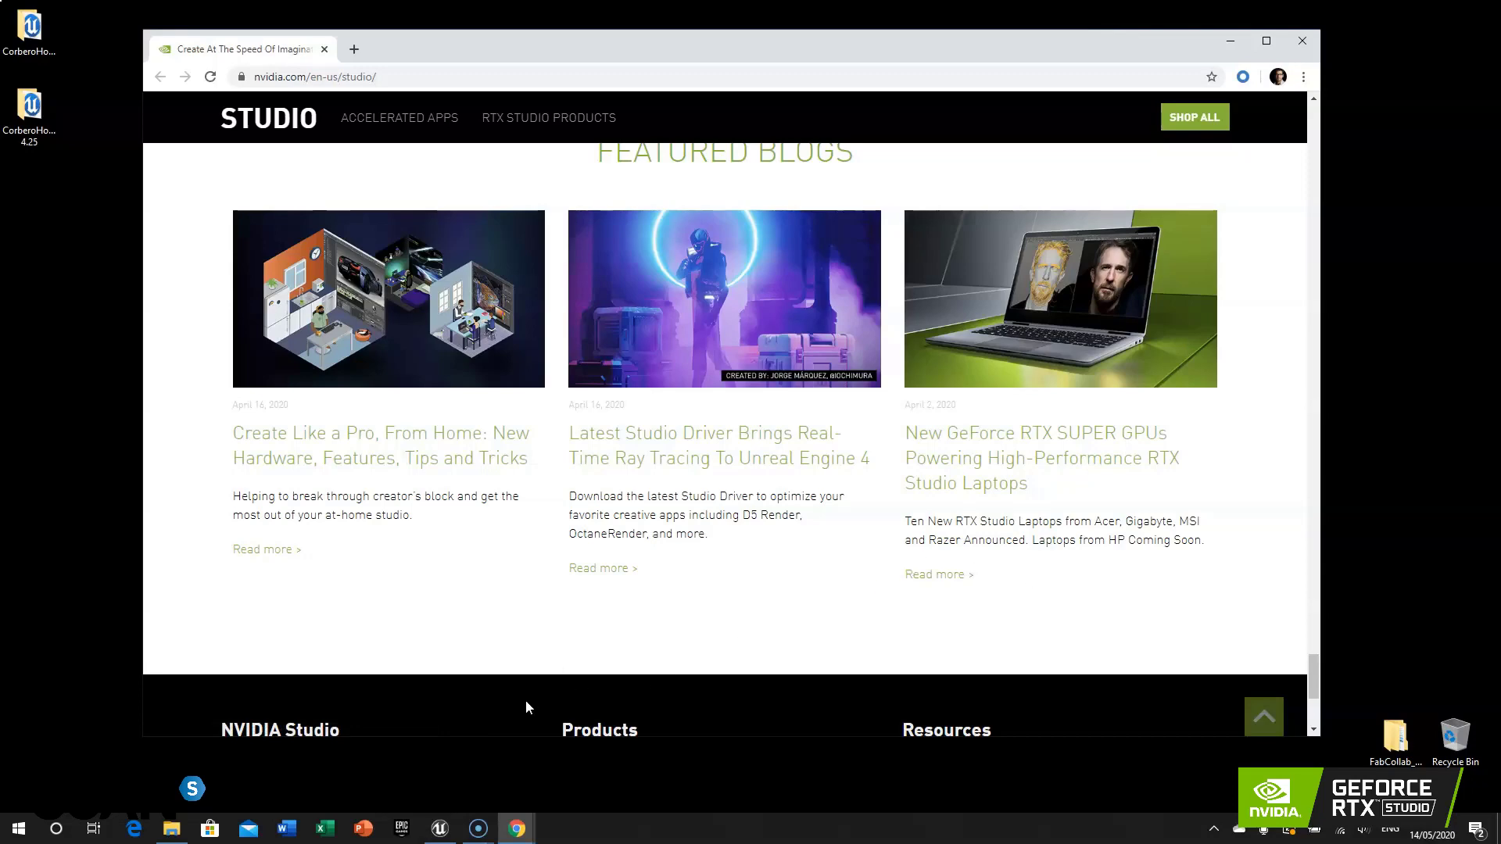
- Switch to Unreal Editor and inspect the bedroom level through the cine camera, leaving no actor selected
{"action": "left_click", "coordinate": [438, 829]}
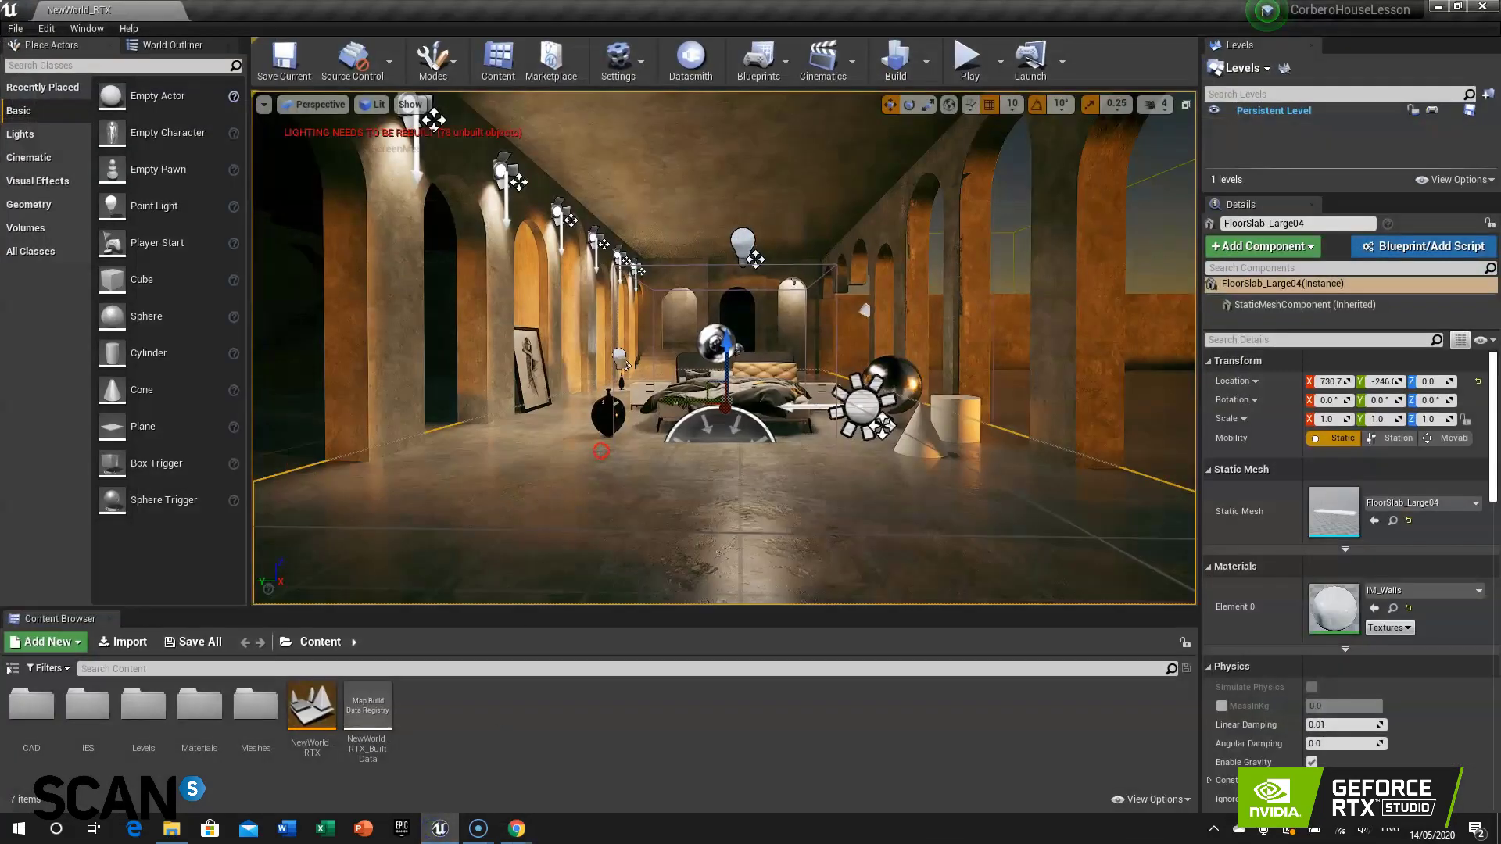
{"action": "left_click_drag", "start_coordinate": [596, 456], "coordinate": [599, 452]}
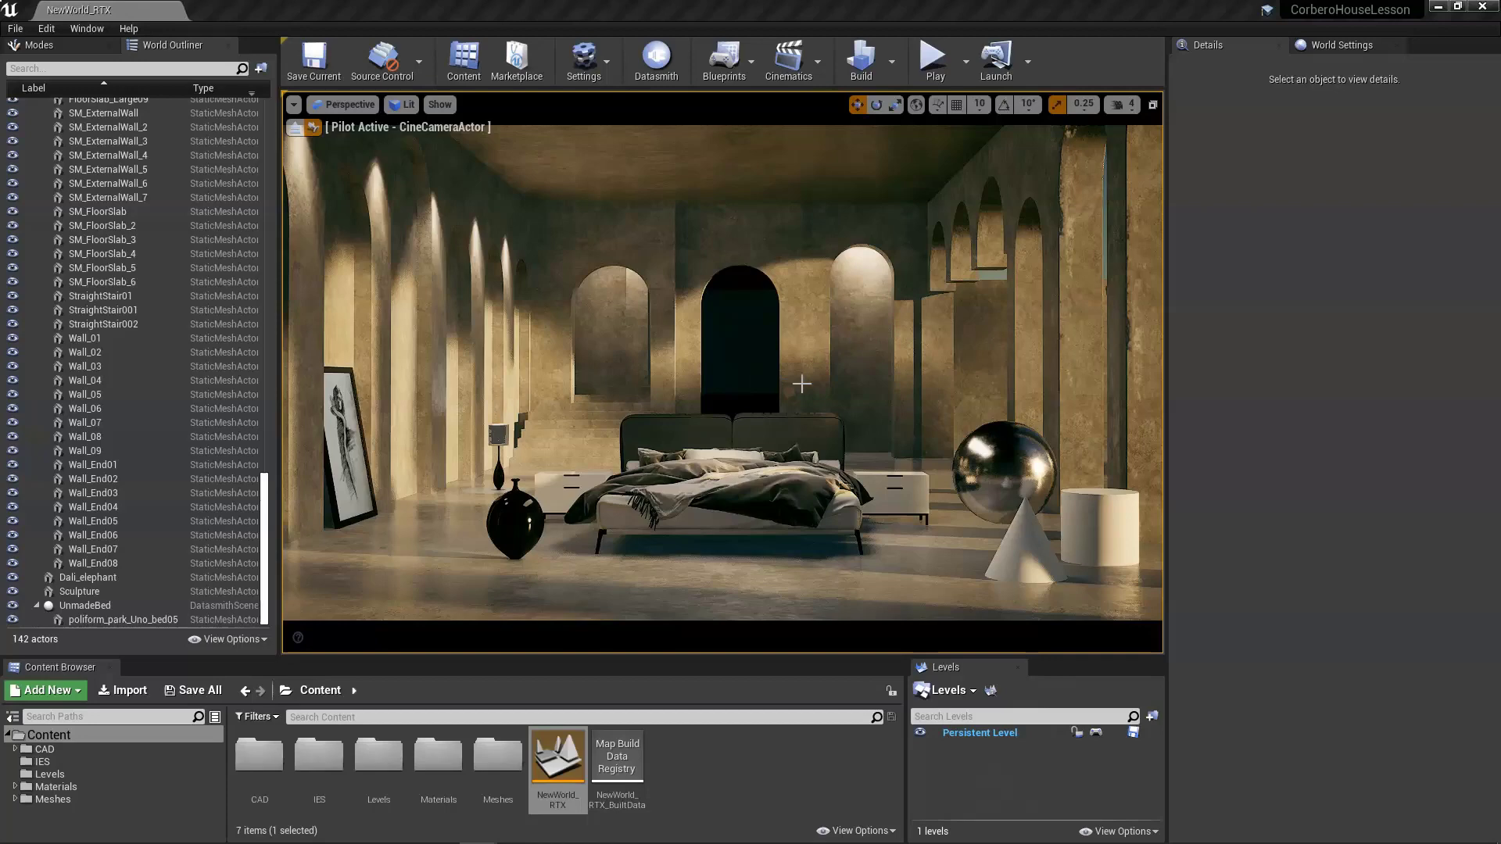
{"action": "left_click", "coordinate": [879, 397]}
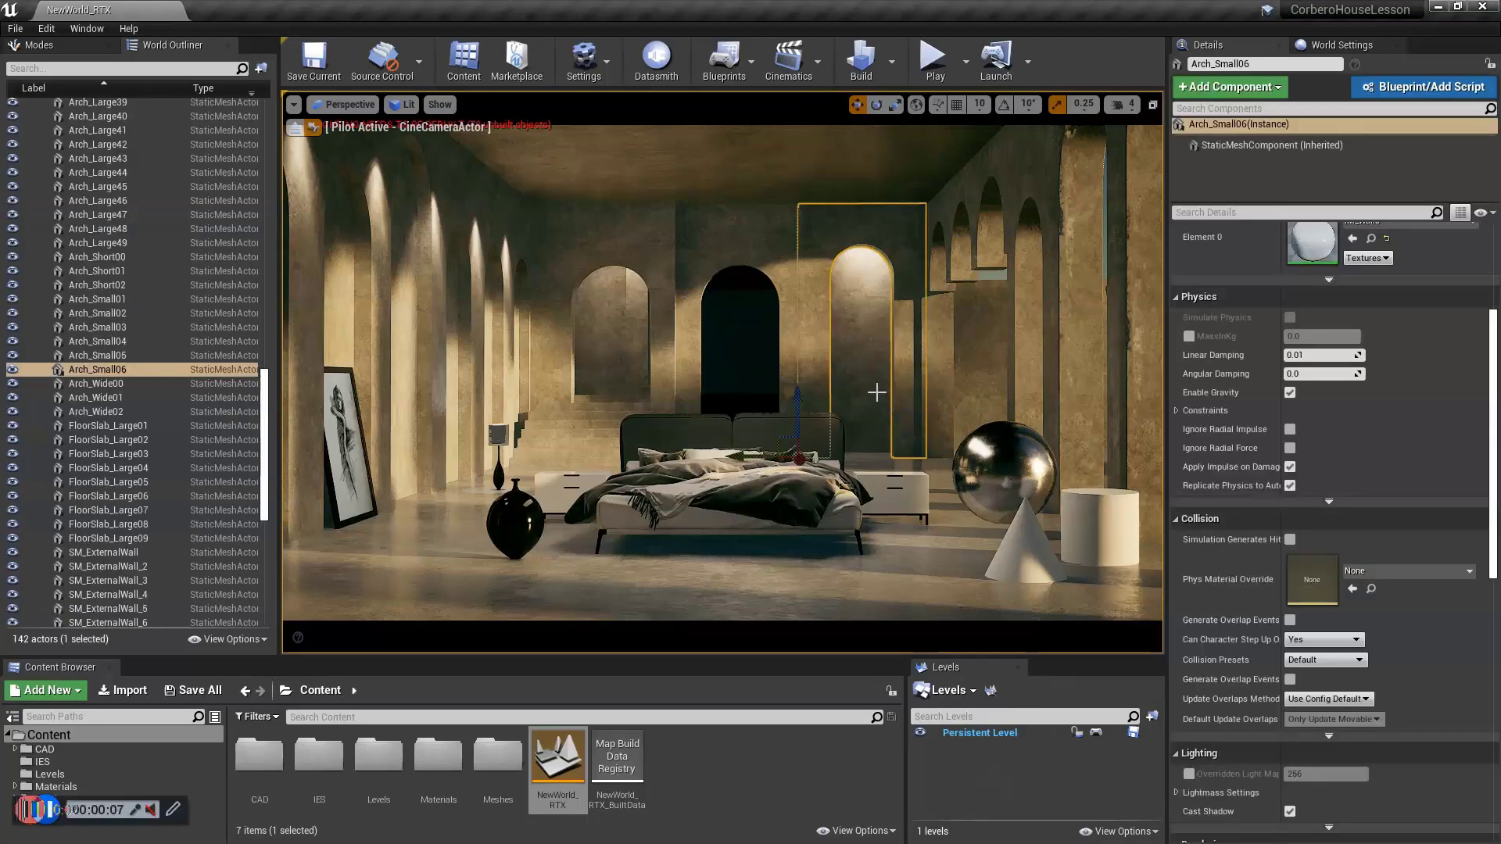
{"action": "key", "text": "Escape"}
- Rotate the directional light interactively to shift the sunlight and shadows across the bedroom walls and floor
{"action": "key", "text": "ctrl+l"}
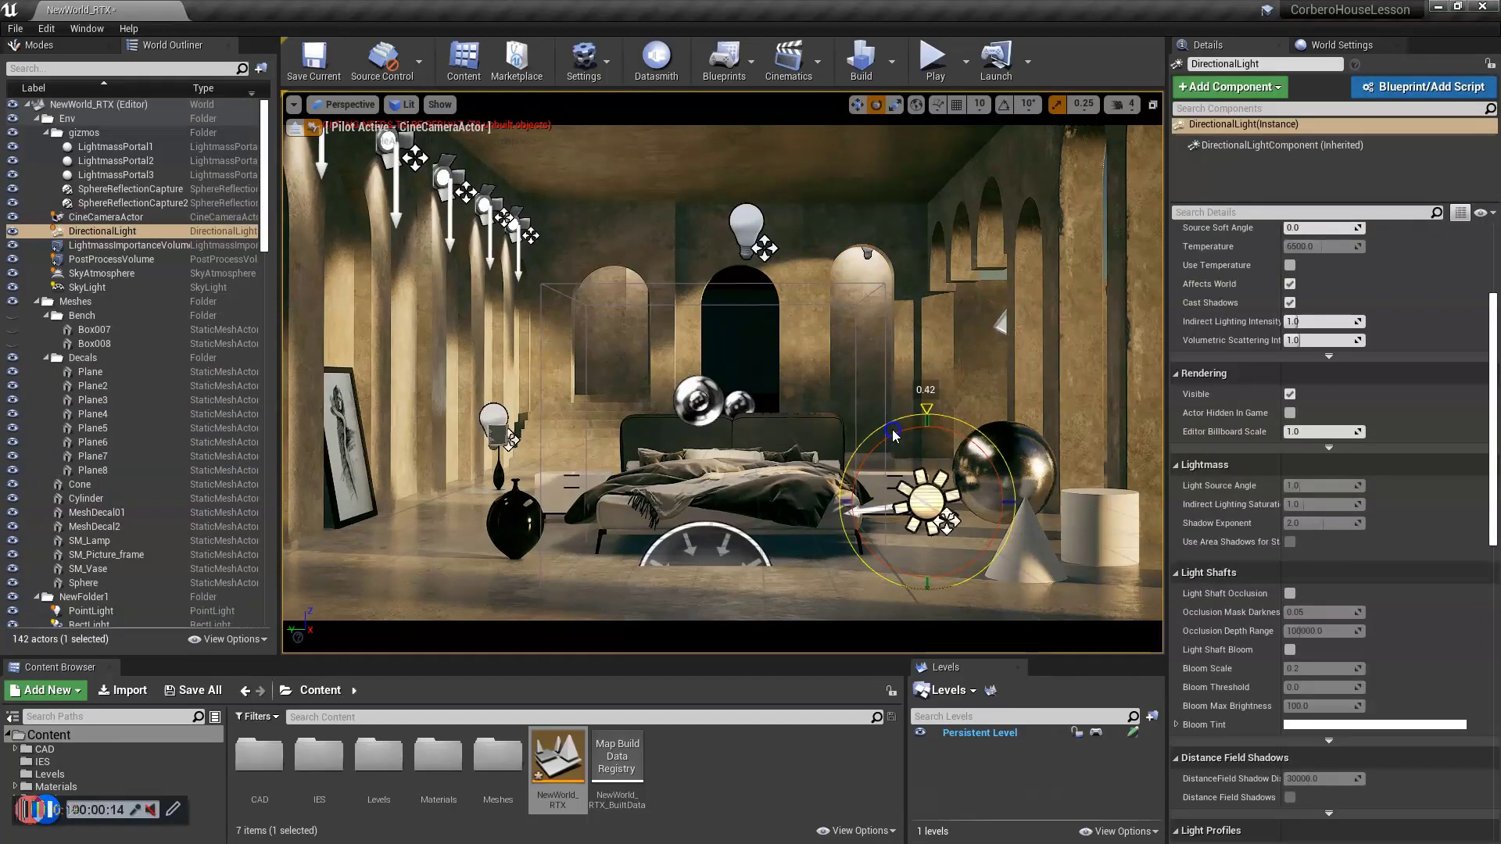
{"action": "key", "text": "ctrl+l"}
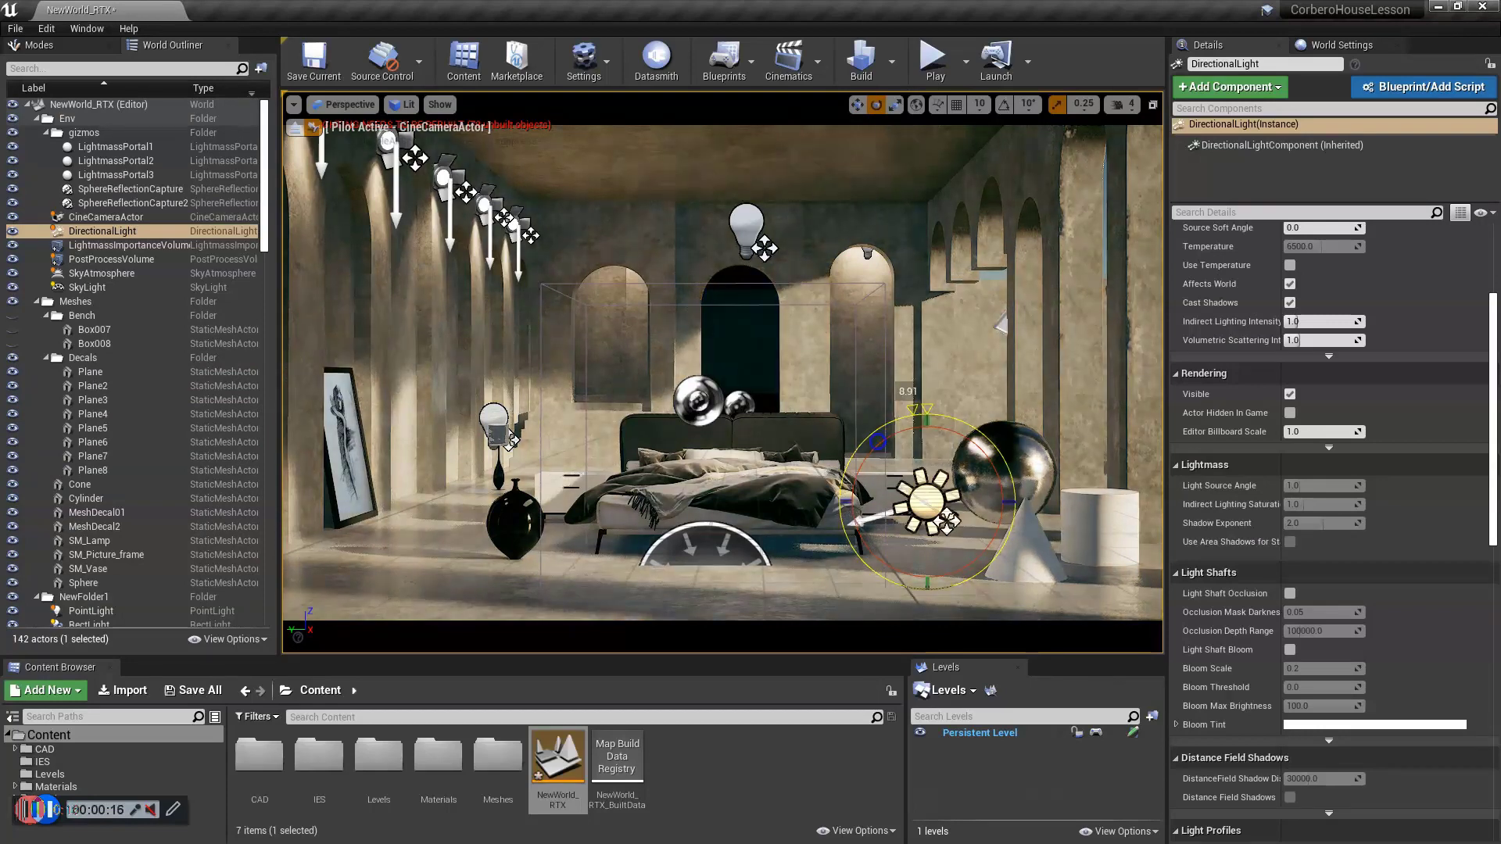
{"action": "key", "text": "ctrl+l"}
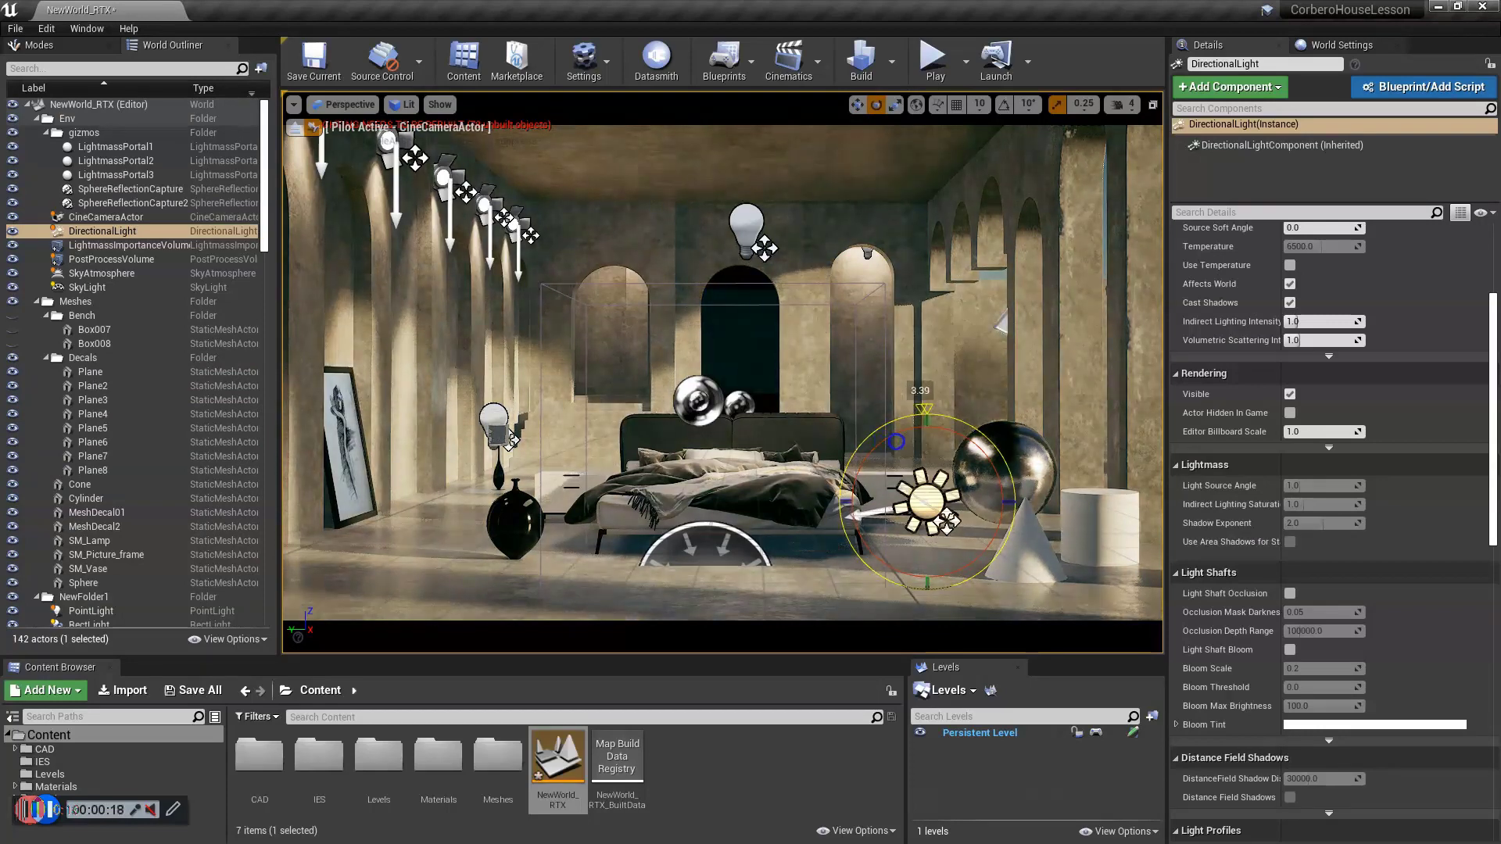
{"action": "key", "text": "ctrl+l"}
{"action": "key", "text": "ctrl+l"}
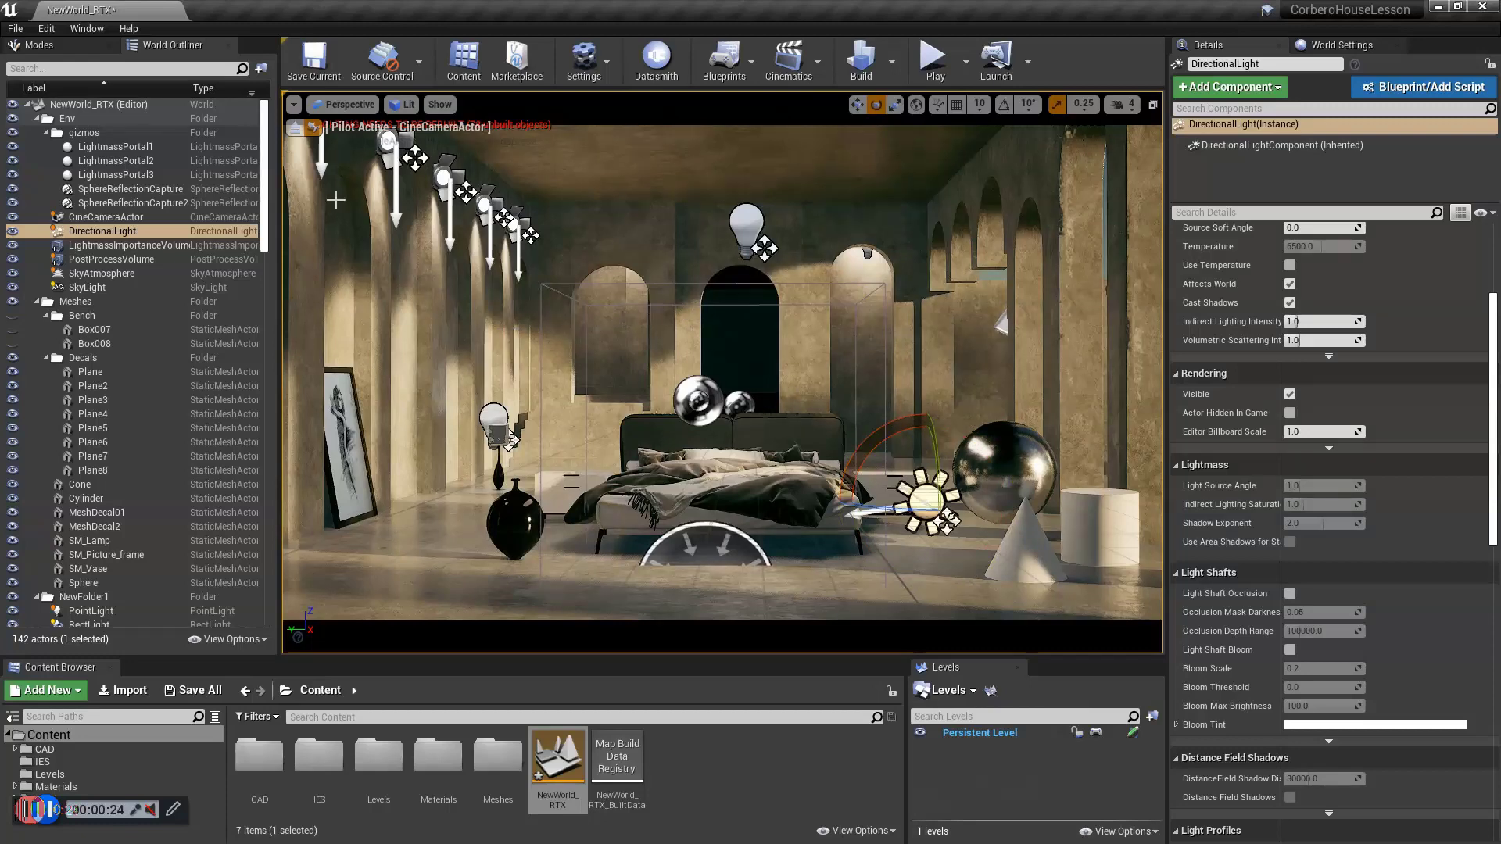
- Examine the raytracing options for a new Architecture, Engineering, and Construction project based on the Archvis template, then cancel the project creation
{"action": "left_click", "coordinate": [14, 28]}
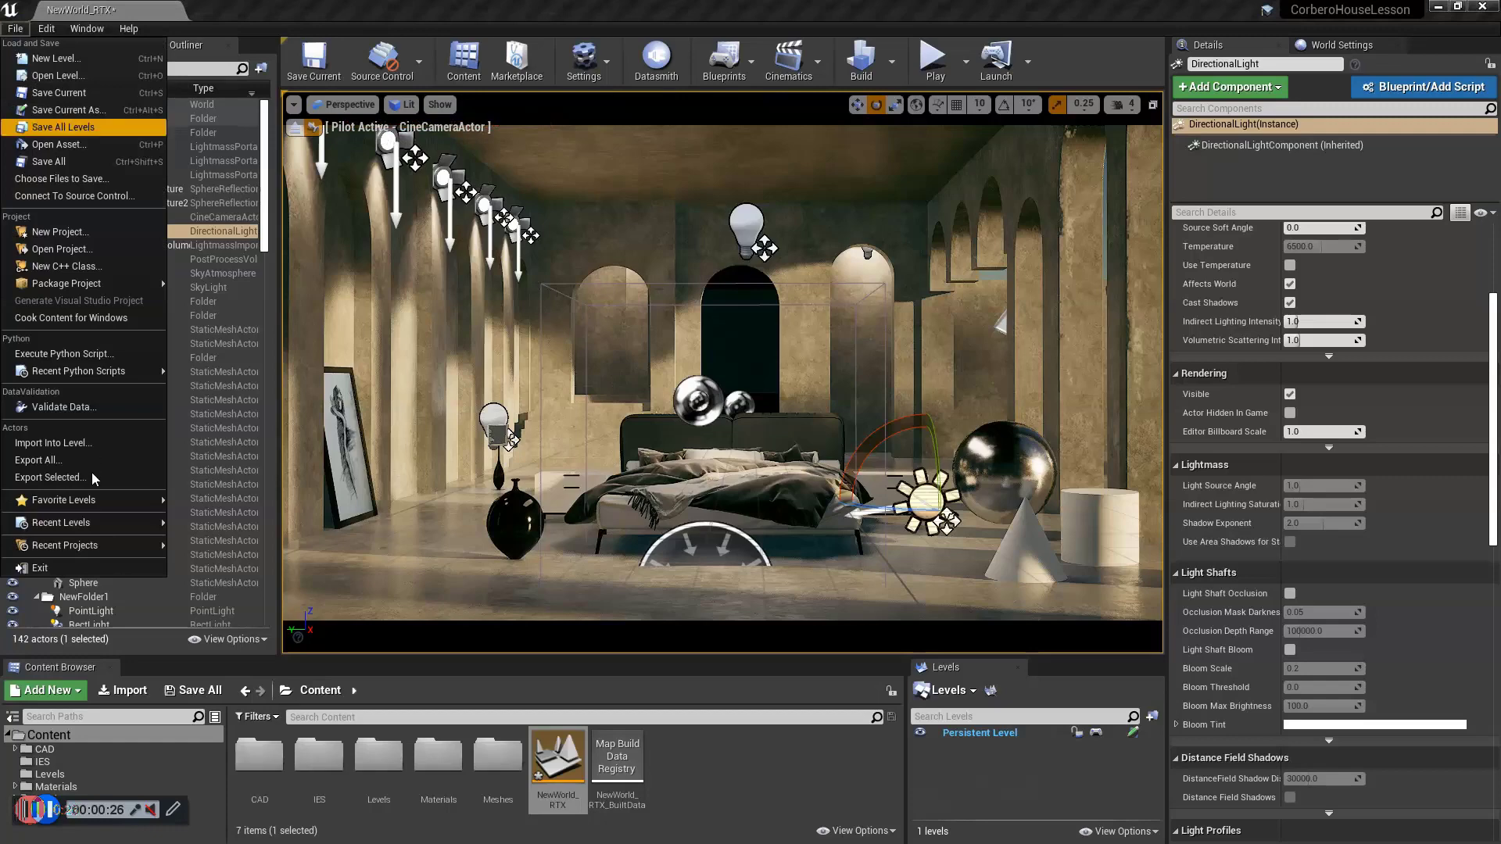
{"action": "left_click", "coordinate": [60, 234]}
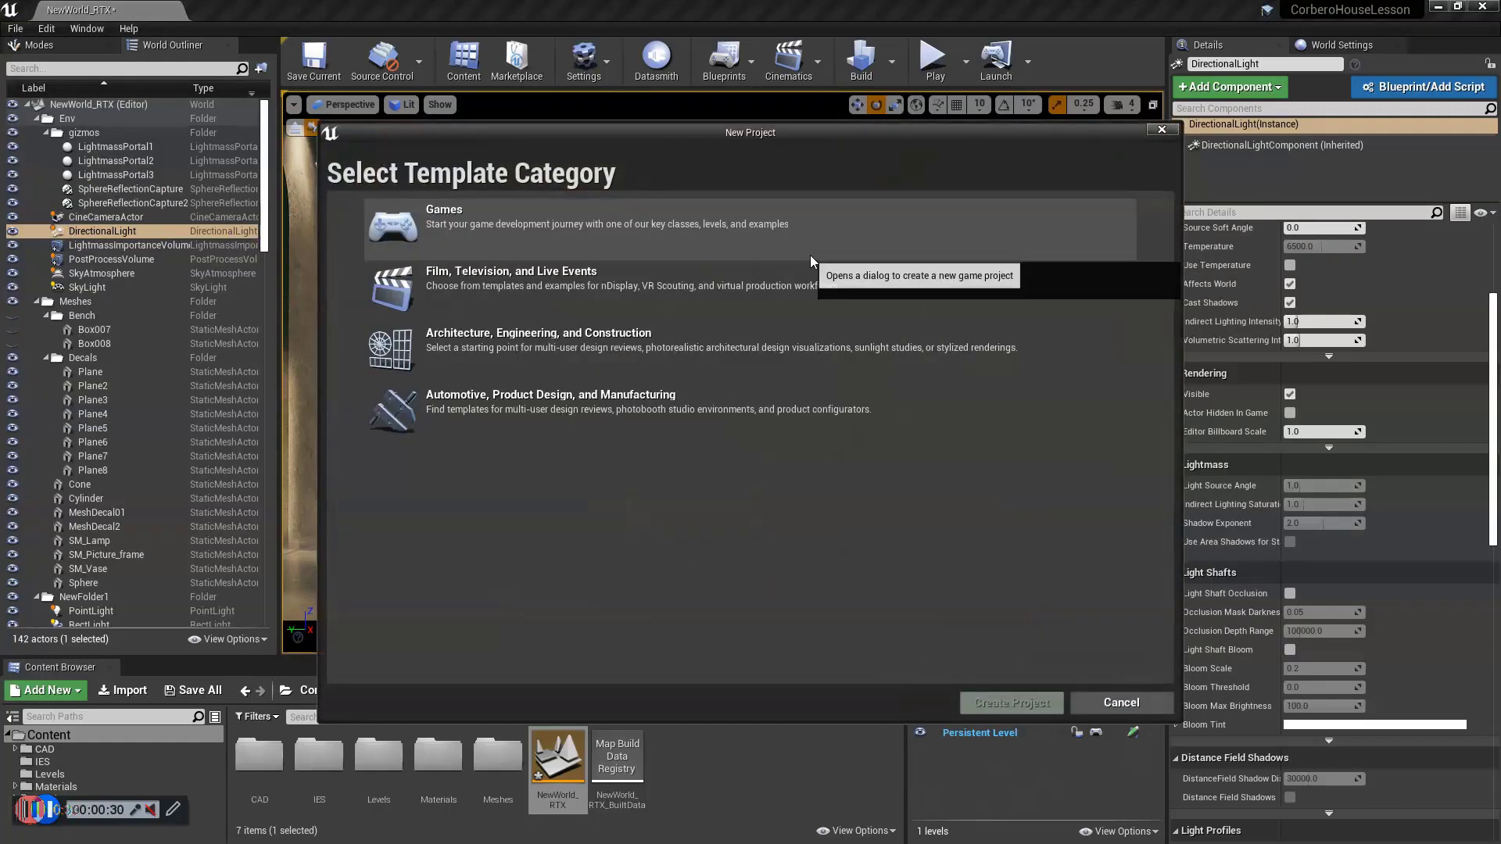
{"action": "left_click", "coordinate": [547, 348]}
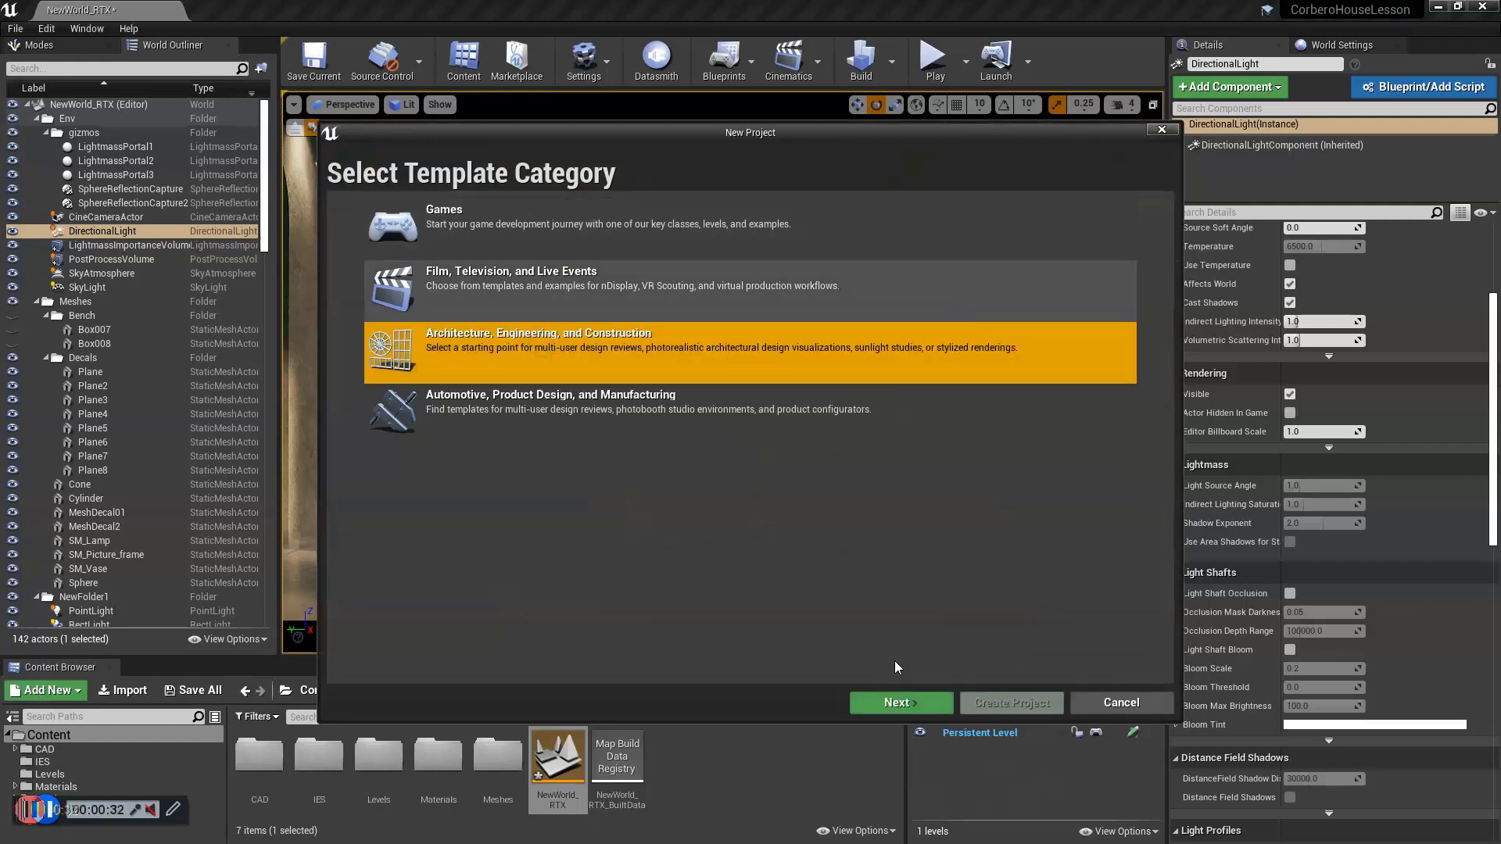
{"action": "left_click", "coordinate": [854, 707]}
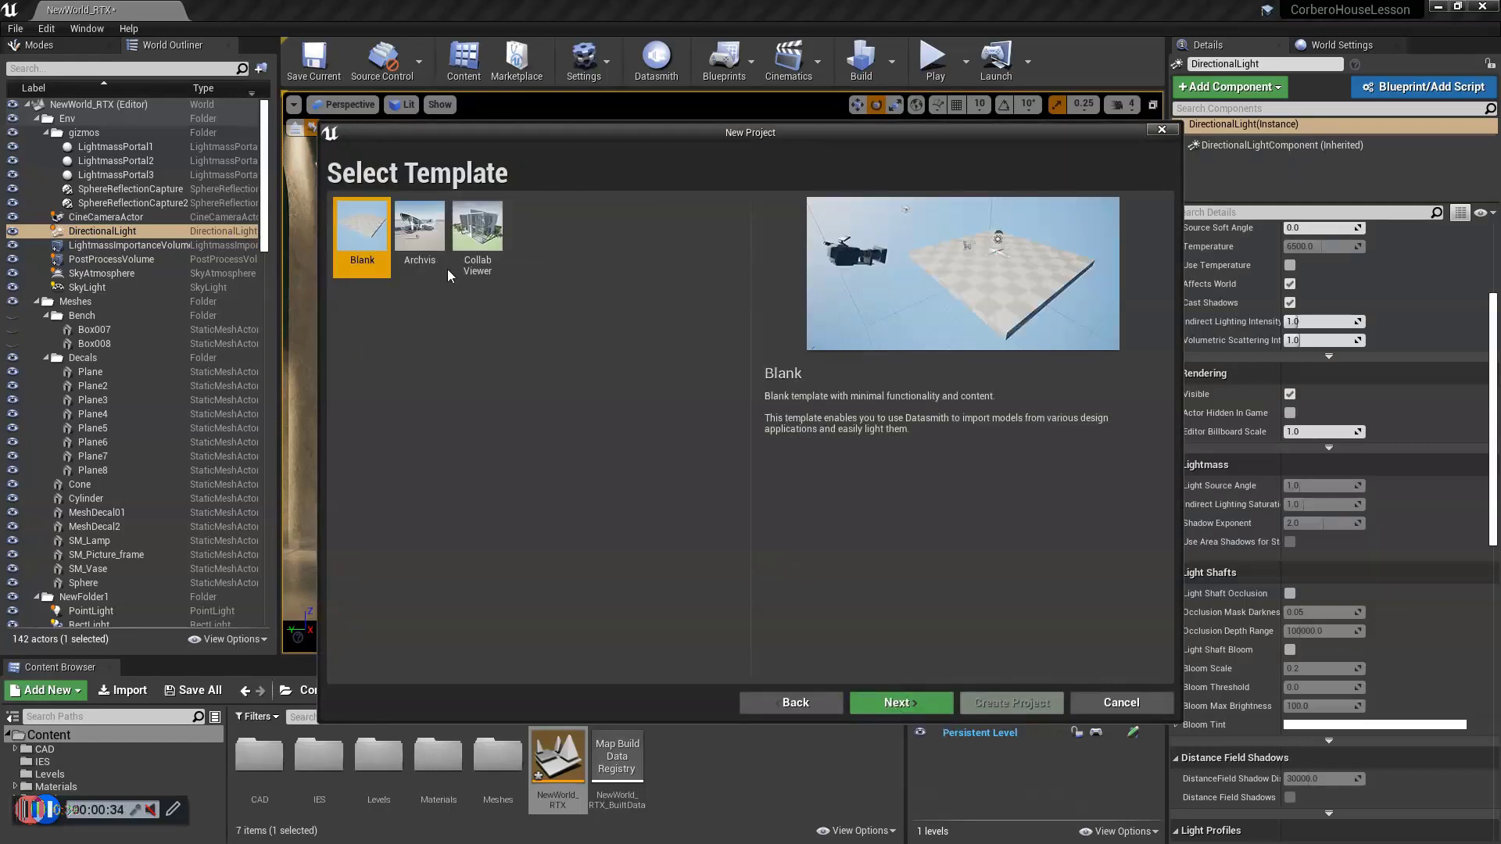
{"action": "left_click", "coordinate": [431, 238]}
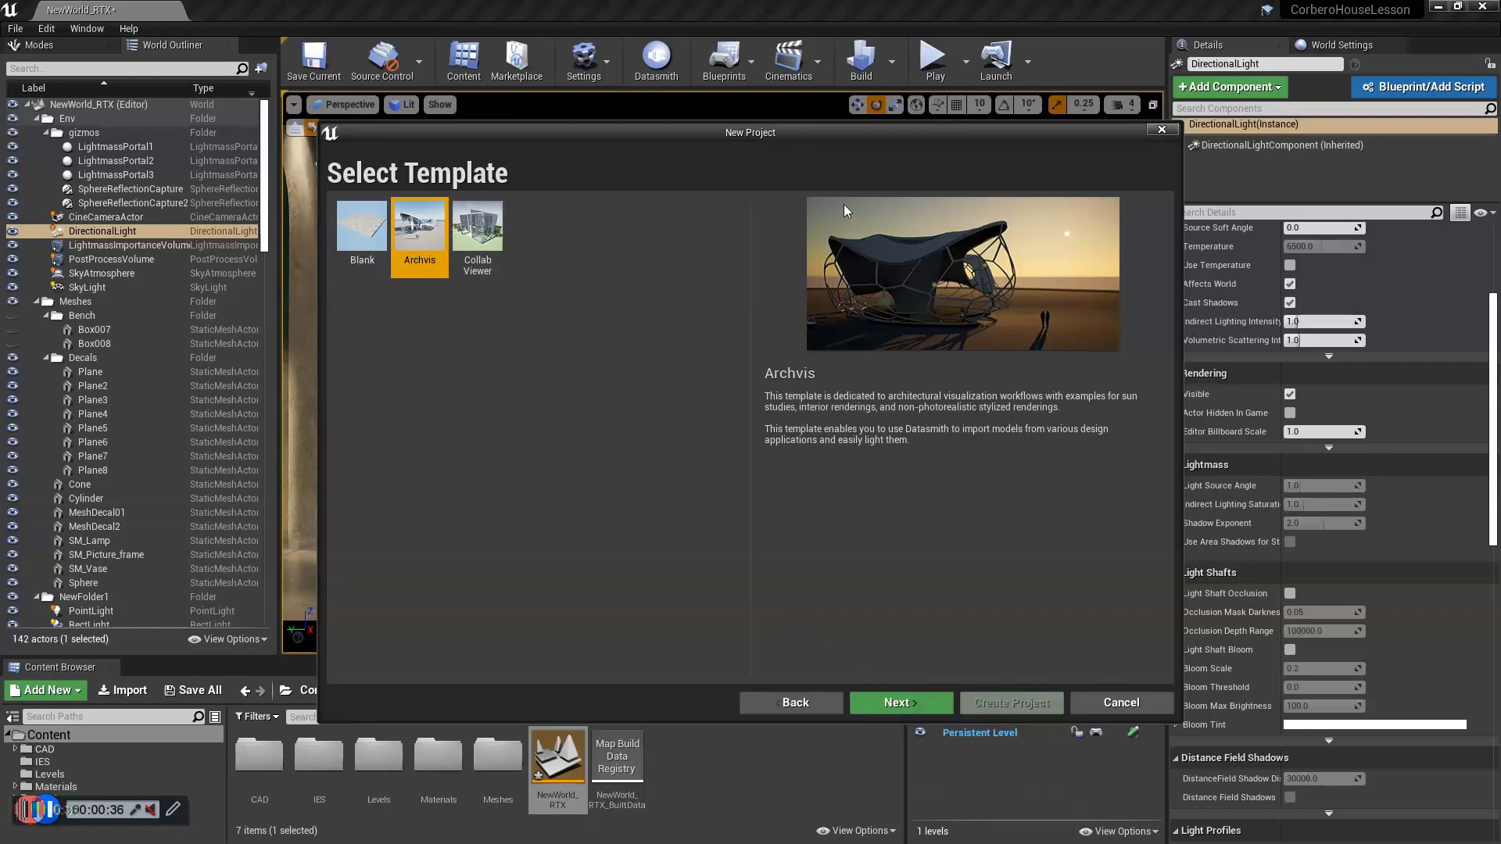
{"action": "left_click_drag", "start_coordinate": [846, 134], "coordinate": [661, 84]}
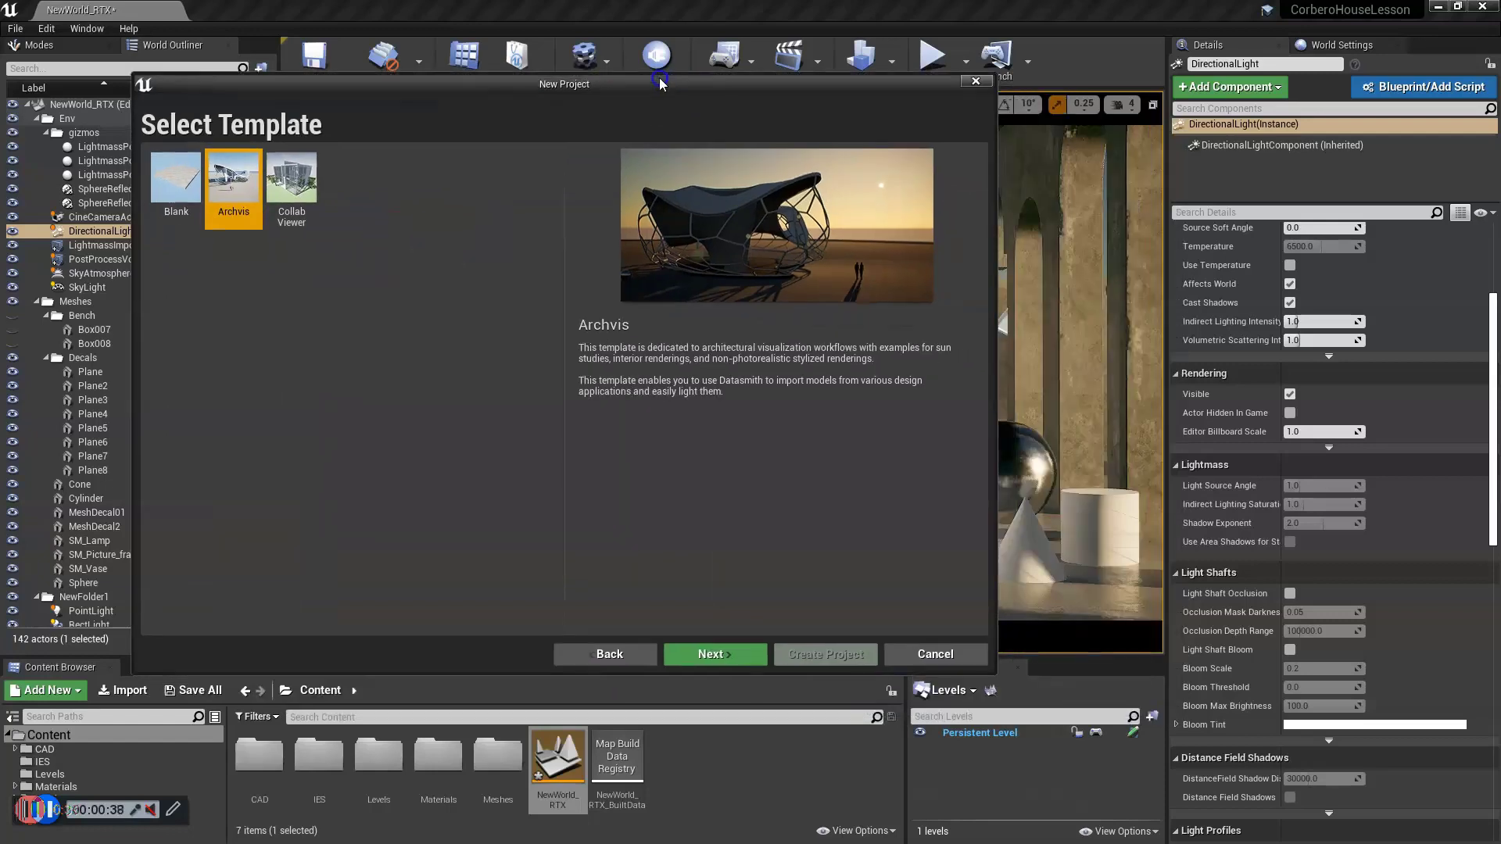
{"action": "left_click", "coordinate": [725, 656]}
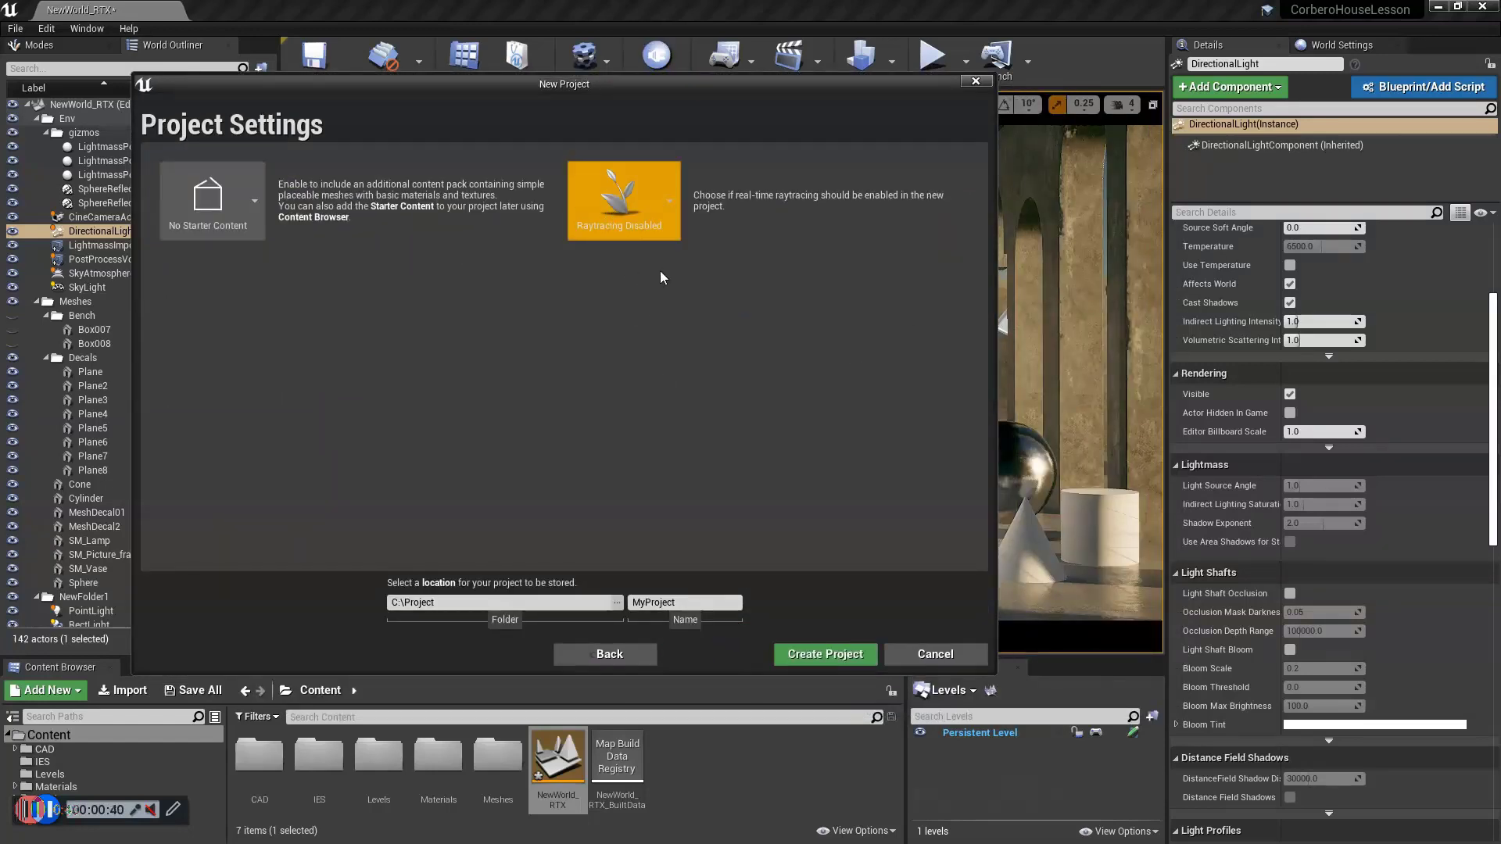
{"action": "left_click", "coordinate": [657, 208]}
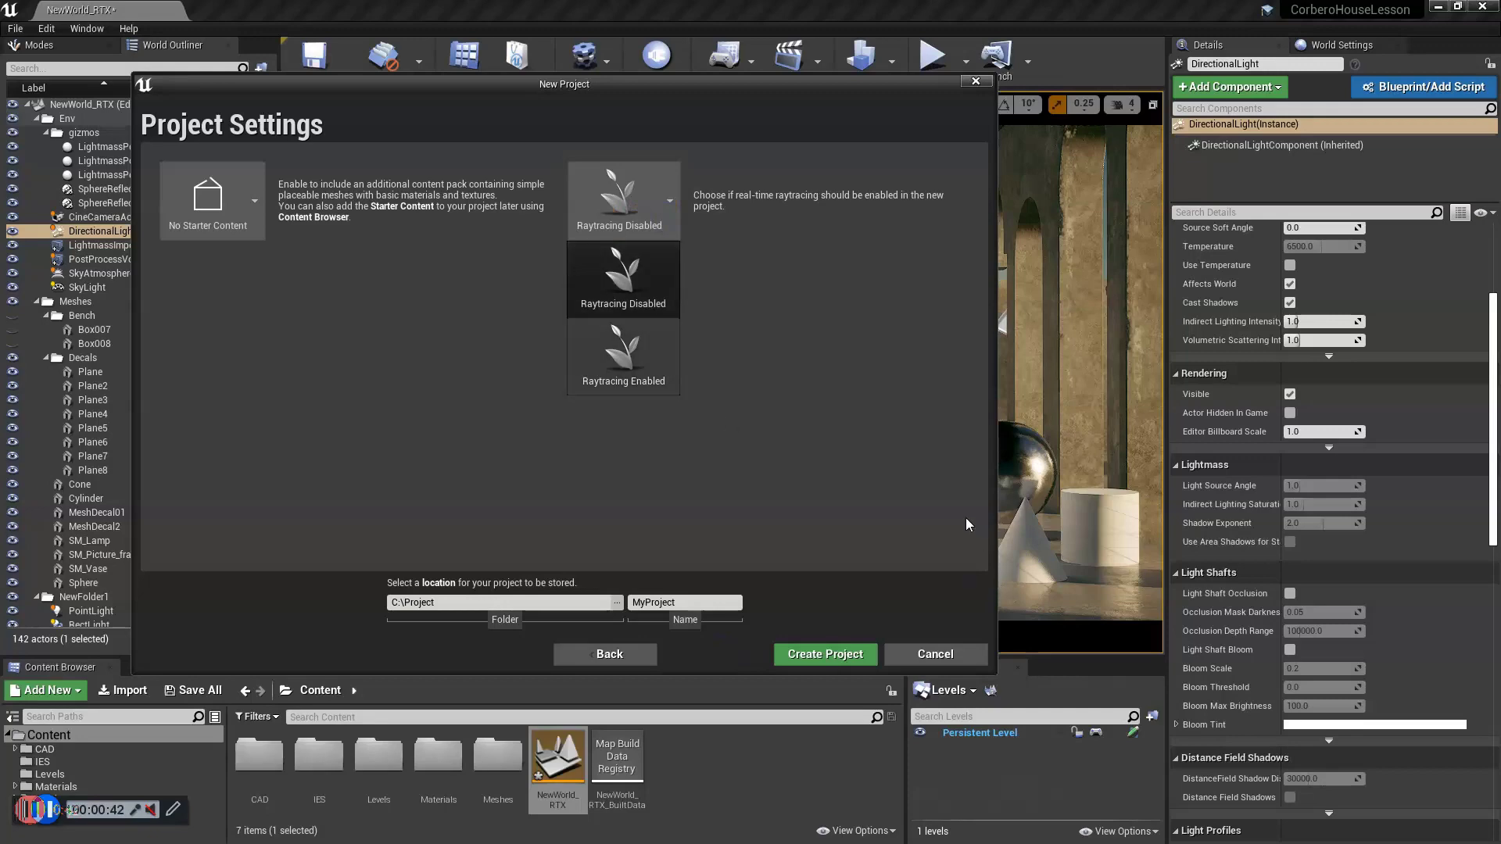
{"action": "left_click", "coordinate": [937, 655]}
{"action": "left_click", "coordinate": [937, 655]}
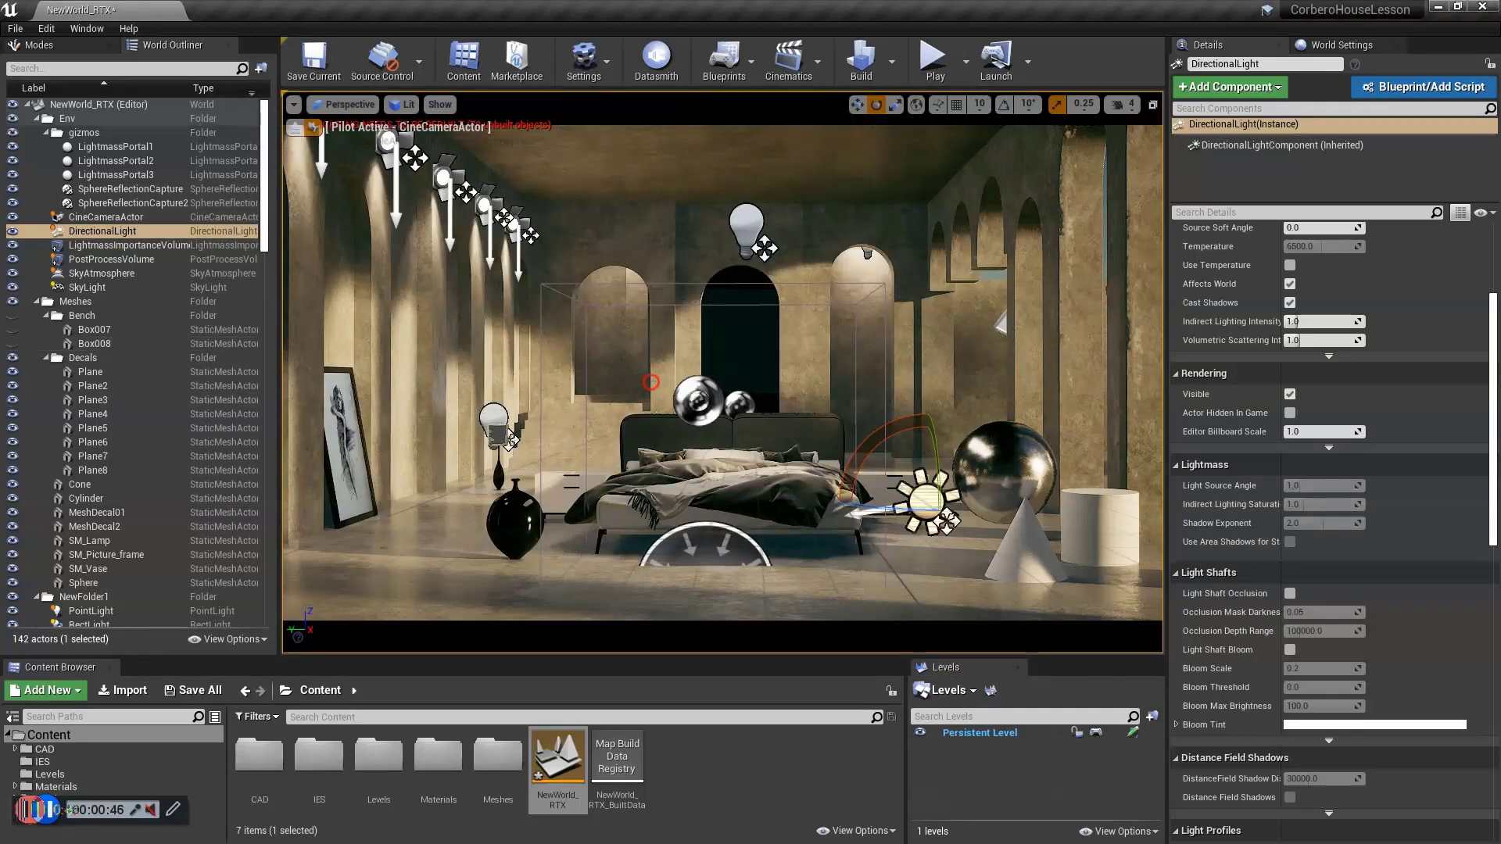
- Rotate the directional light until the sun leaves the room dark, and preview the scene in Game View
{"action": "right_click", "coordinate": [650, 382]}
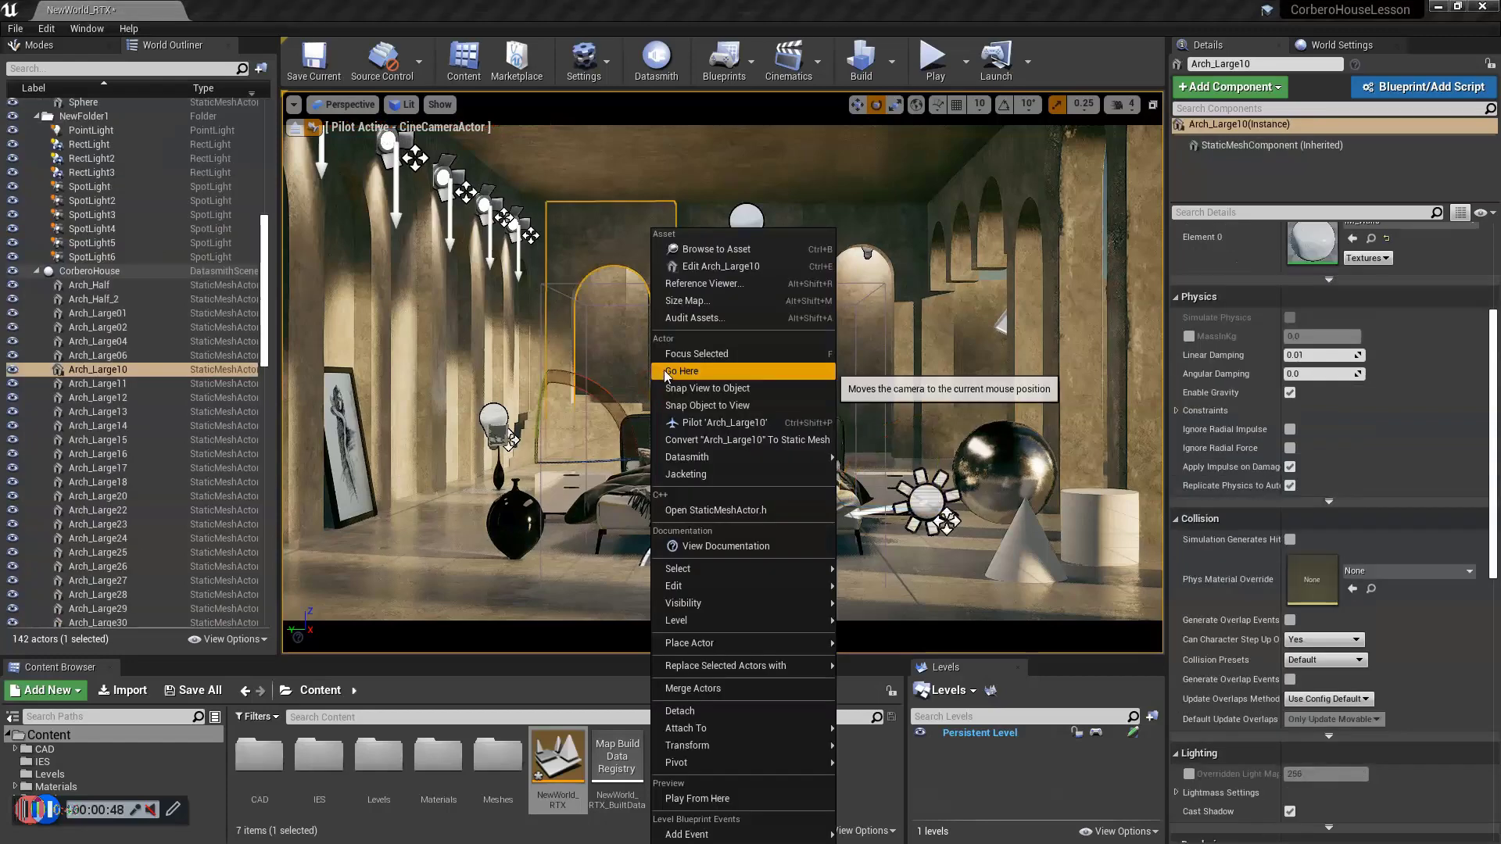
{"action": "left_click", "coordinate": [955, 465]}
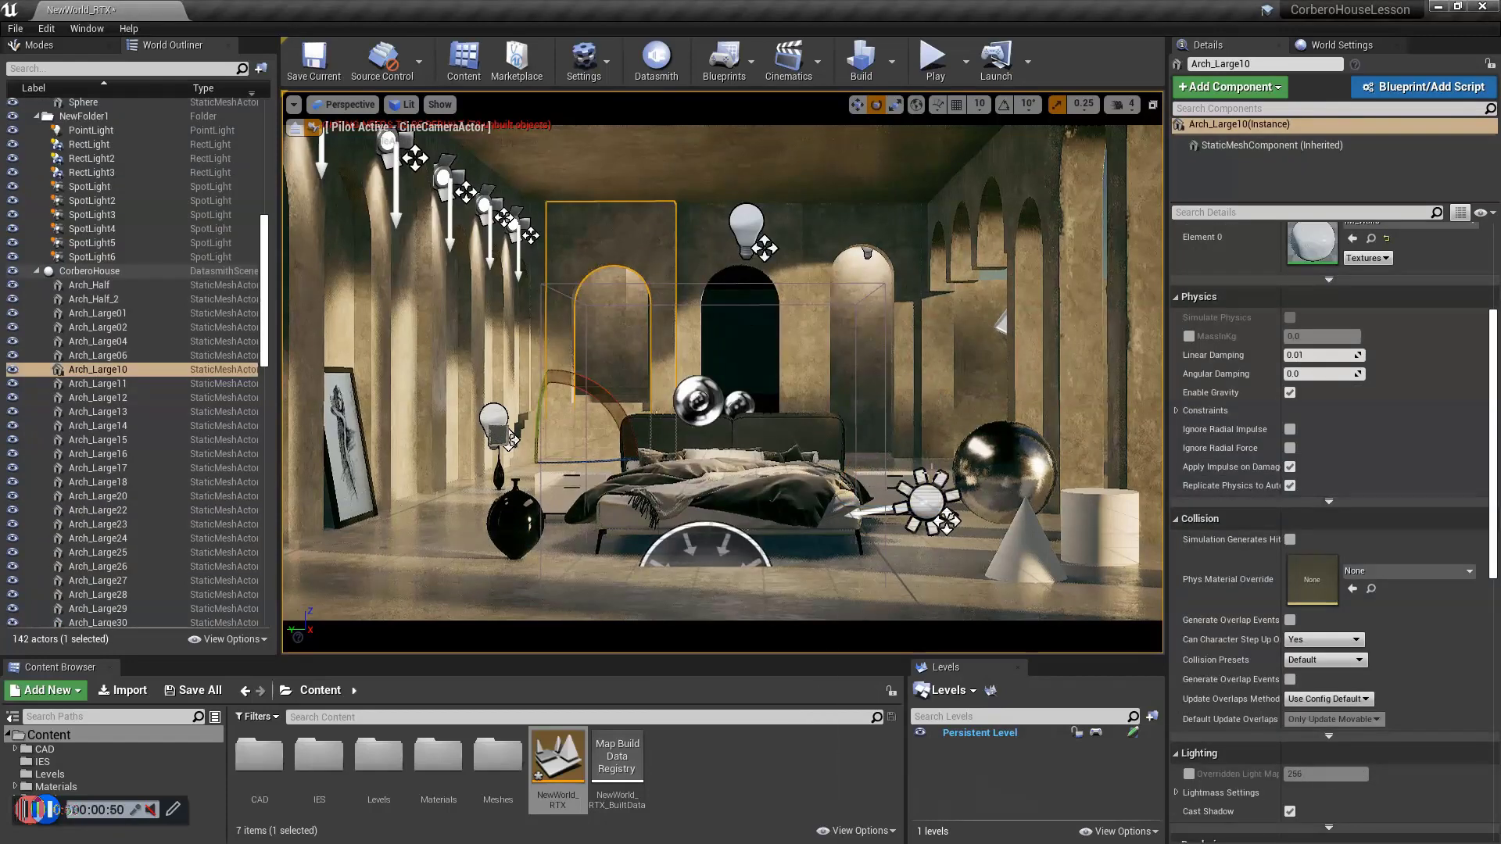
{"action": "left_click", "coordinate": [924, 496]}
{"action": "mouse_move", "coordinate": [892, 444]}
{"action": "left_mouse_down"}
{"action": "mouse_move", "coordinate": [882, 456]}
{"action": "mouse_move", "coordinate": [949, 448]}
{"action": "mouse_move", "coordinate": [900, 424]}
{"action": "mouse_move", "coordinate": [968, 435]}
{"action": "mouse_move", "coordinate": [880, 434]}
{"action": "left_mouse_up"}
{"action": "key", "text": "g"}
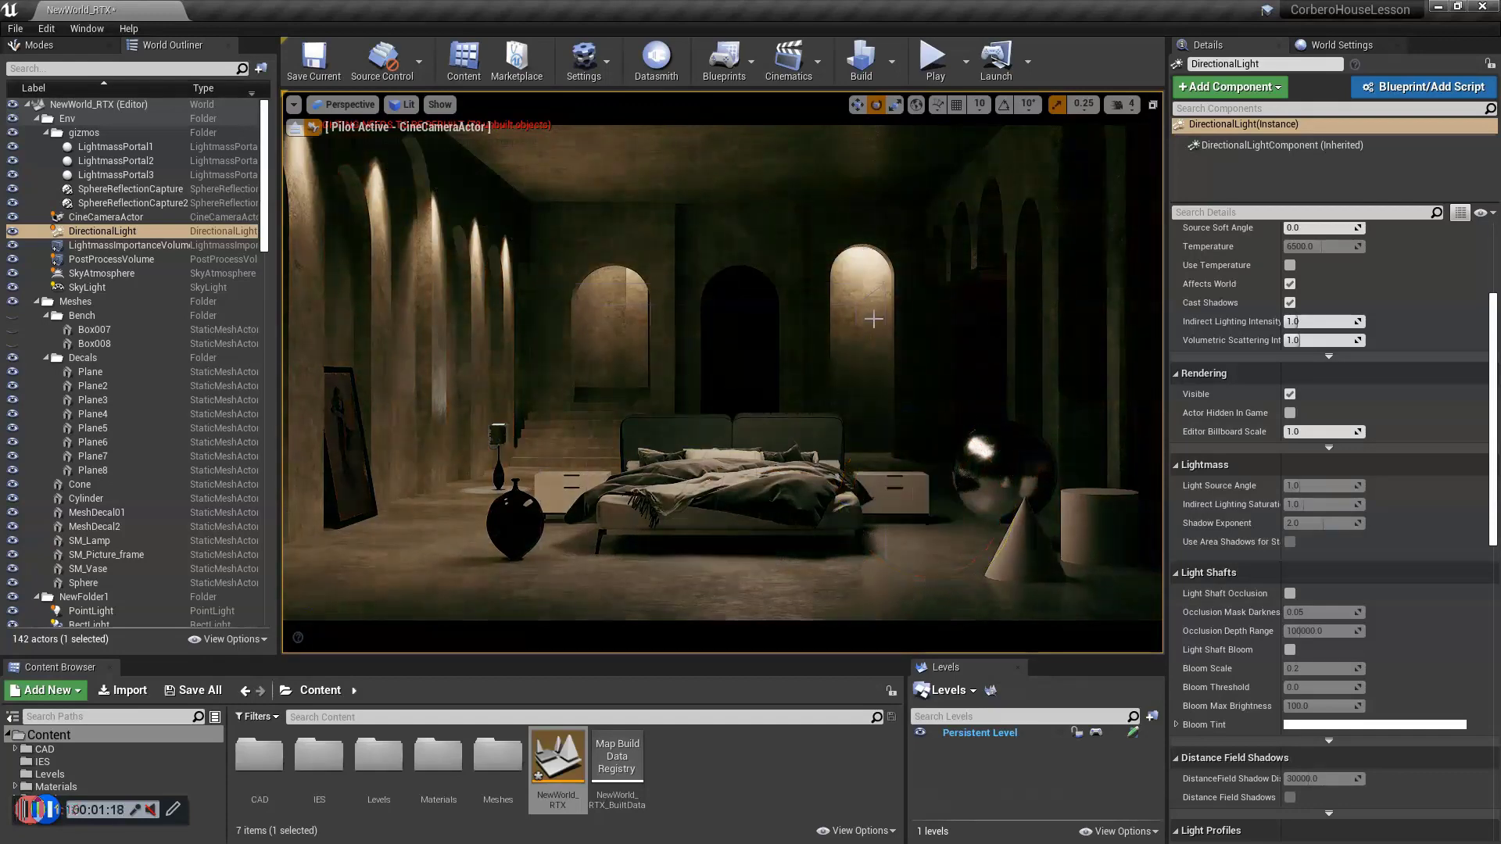
- Rotate the directional light back to bring warm low sunlight into the room, and preview it in Game View
{"action": "key", "text": "g"}
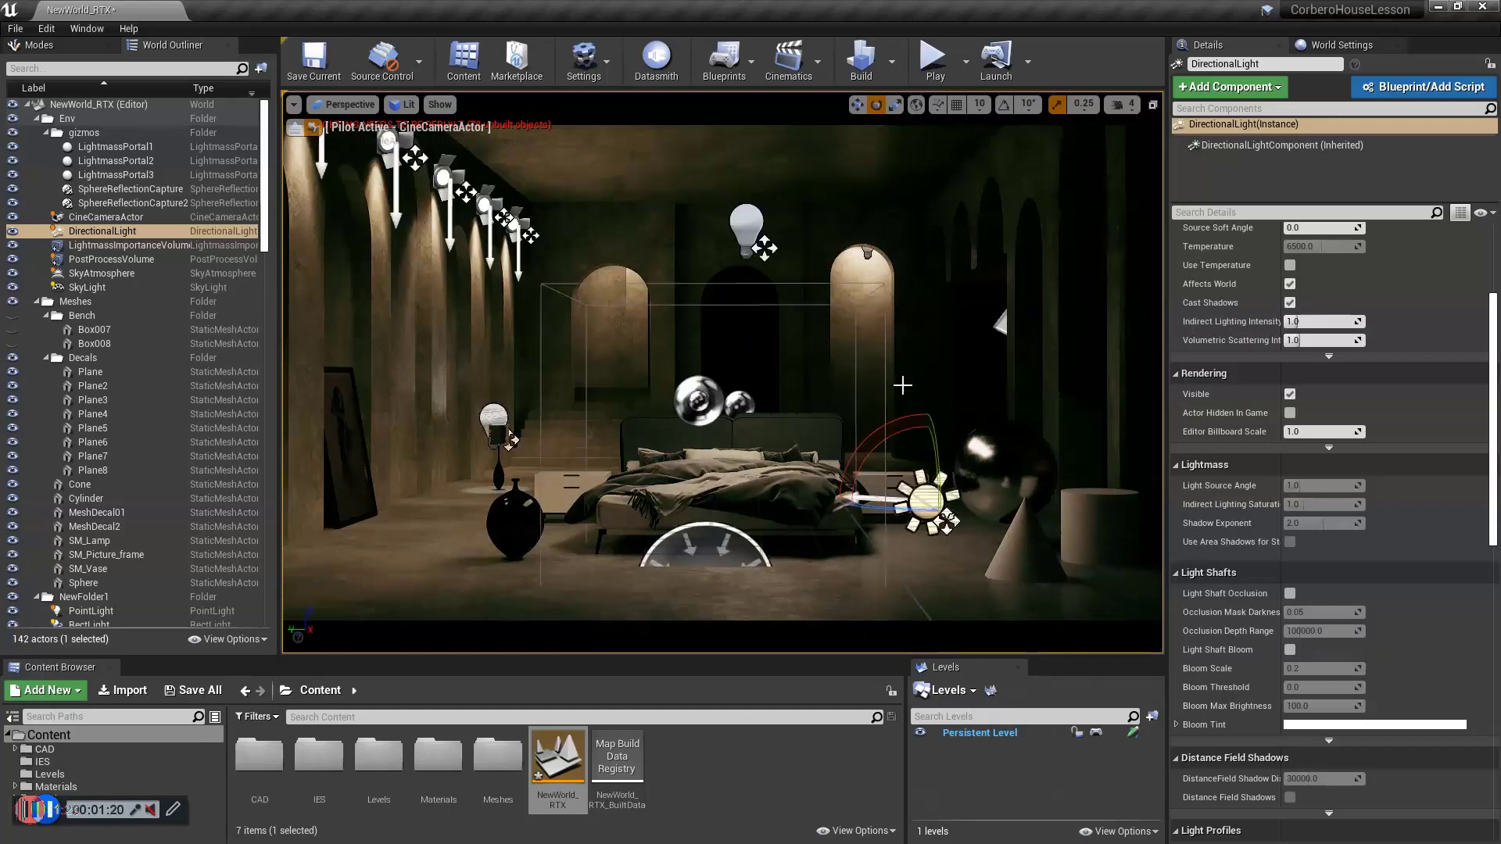
{"action": "left_click_drag", "start_coordinate": [897, 429], "coordinate": [911, 368]}
{"action": "key", "text": "g"}
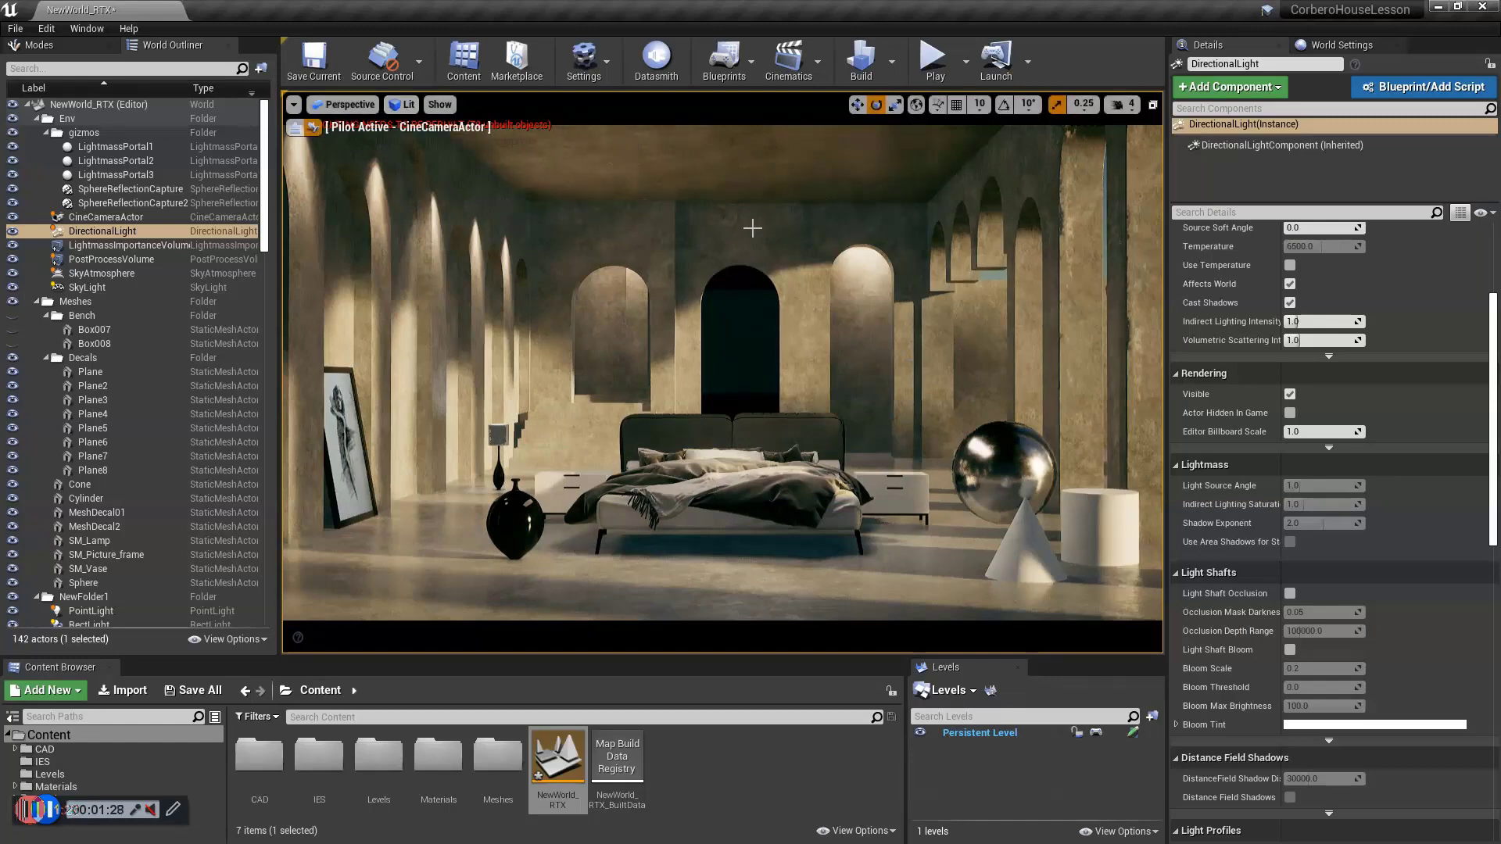
- Leave Game View, raise the directional light to a higher daytime sun and swing its direction around the room
{"action": "key", "text": "g"}
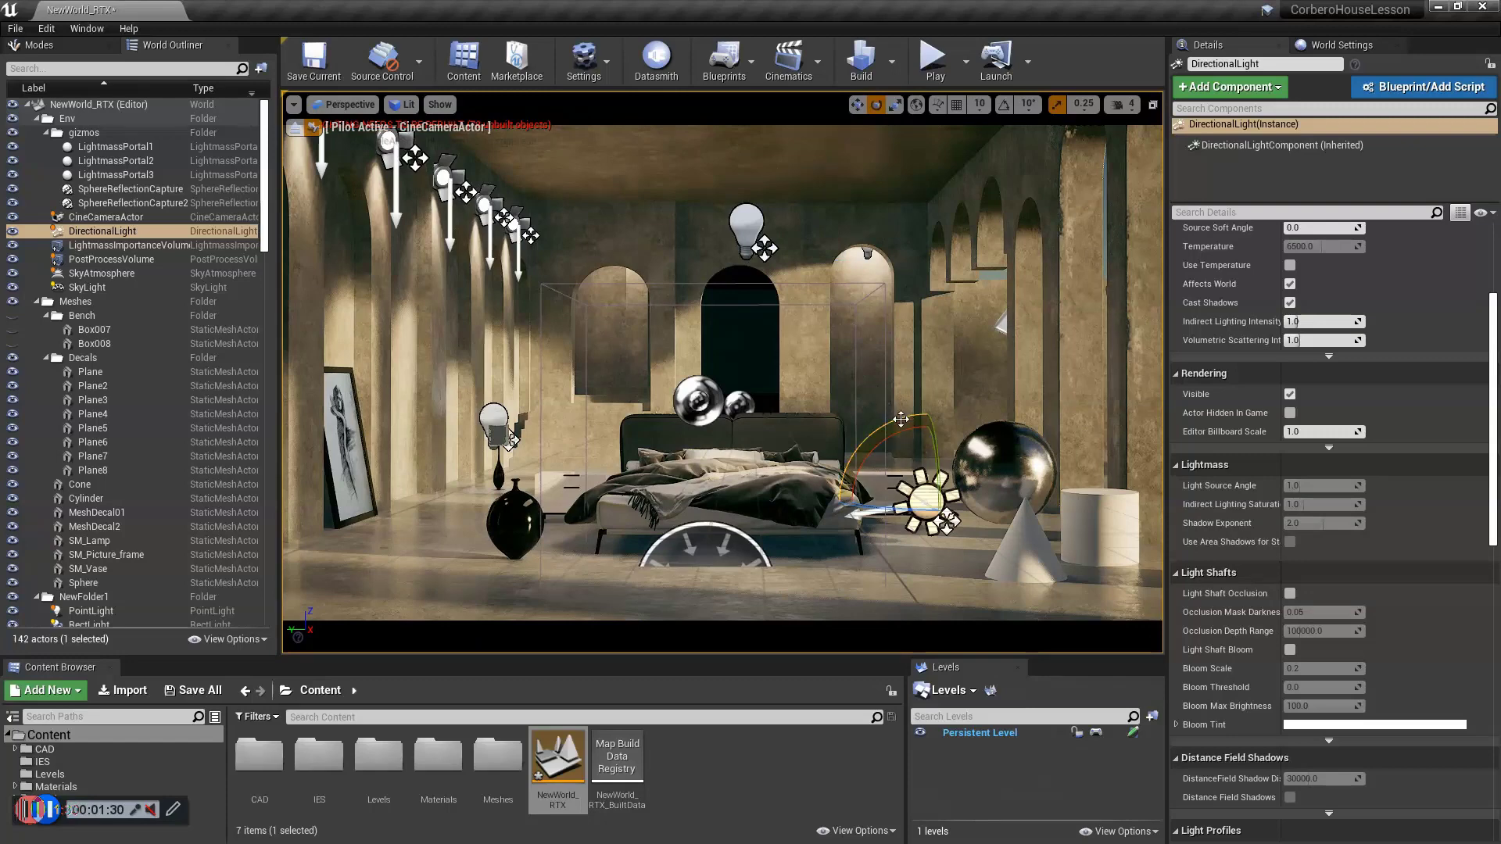
{"action": "left_click_drag", "start_coordinate": [884, 419], "coordinate": [904, 346]}
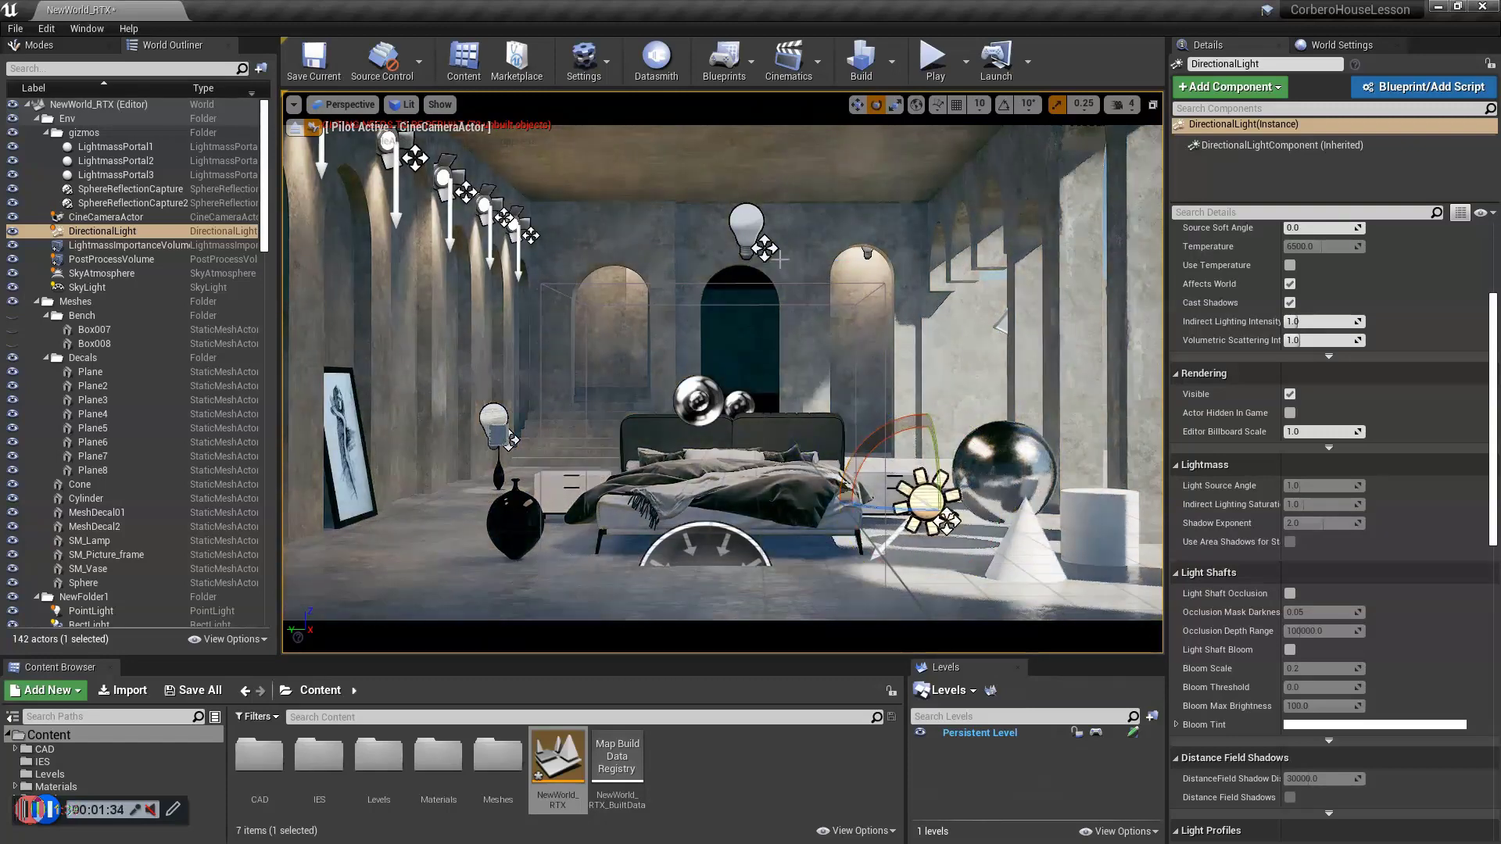
{"action": "left_click_drag", "start_coordinate": [890, 424], "coordinate": [977, 421]}
- Stop piloting the cine camera, and narrow the perspective view's field of view to about 42 degrees to frame the bed
{"action": "left_click", "coordinate": [295, 130]}
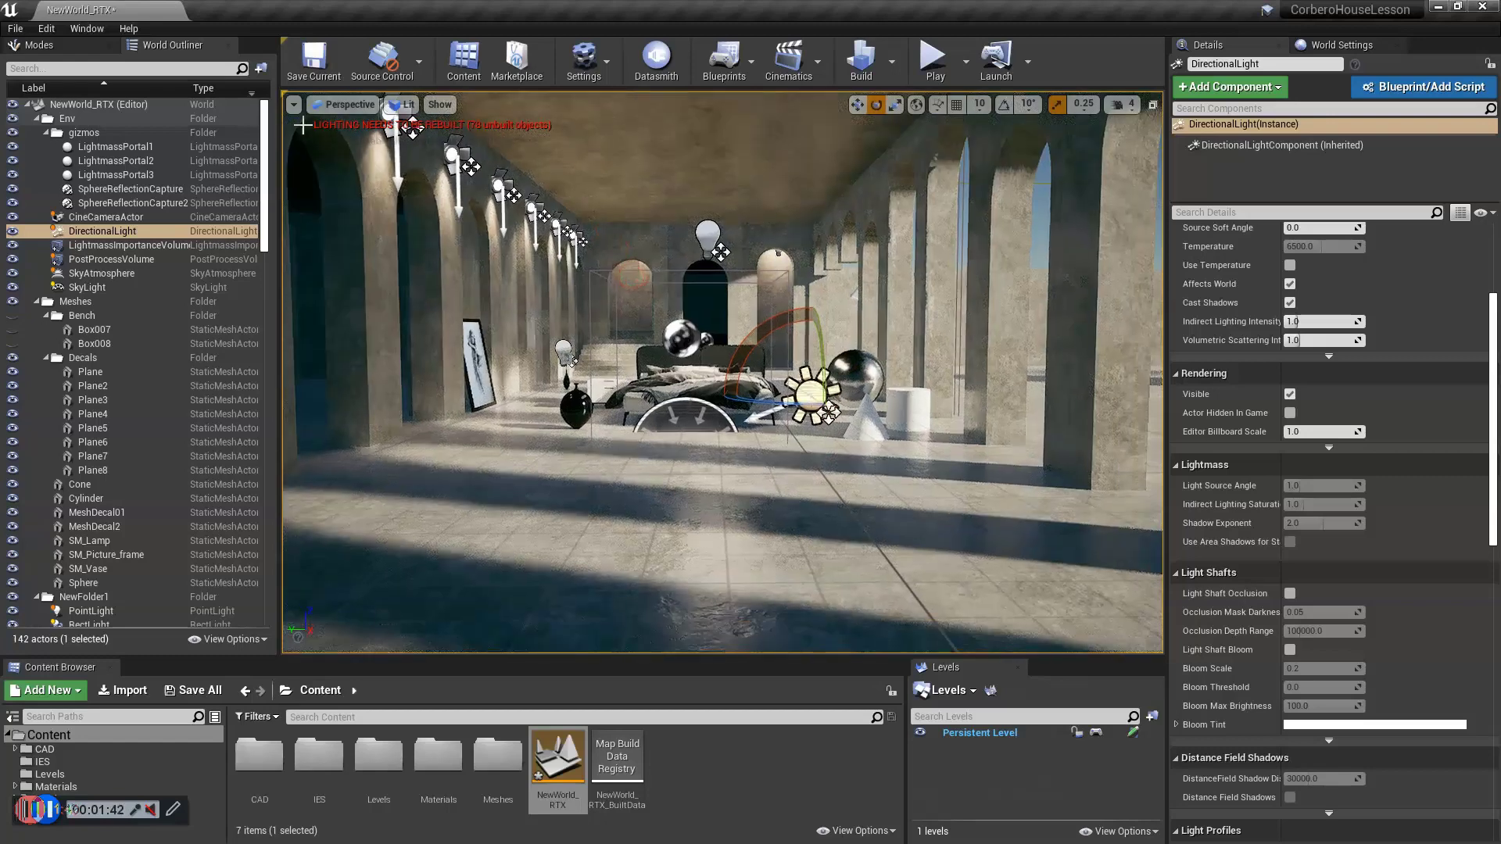
{"action": "left_click", "coordinate": [293, 104]}
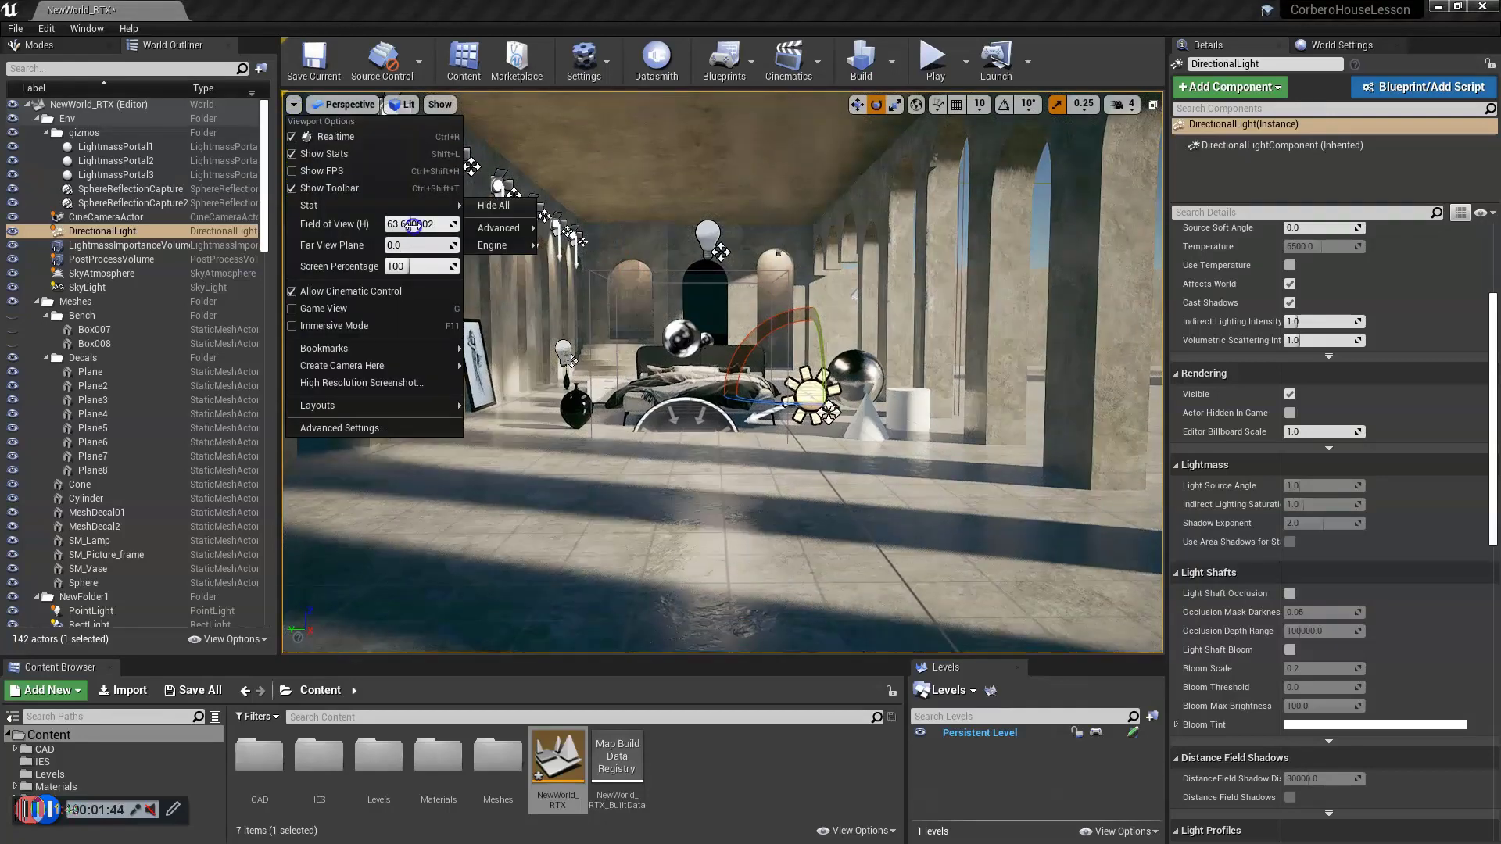
{"action": "left_click_drag", "start_coordinate": [419, 224], "coordinate": [407, 226]}
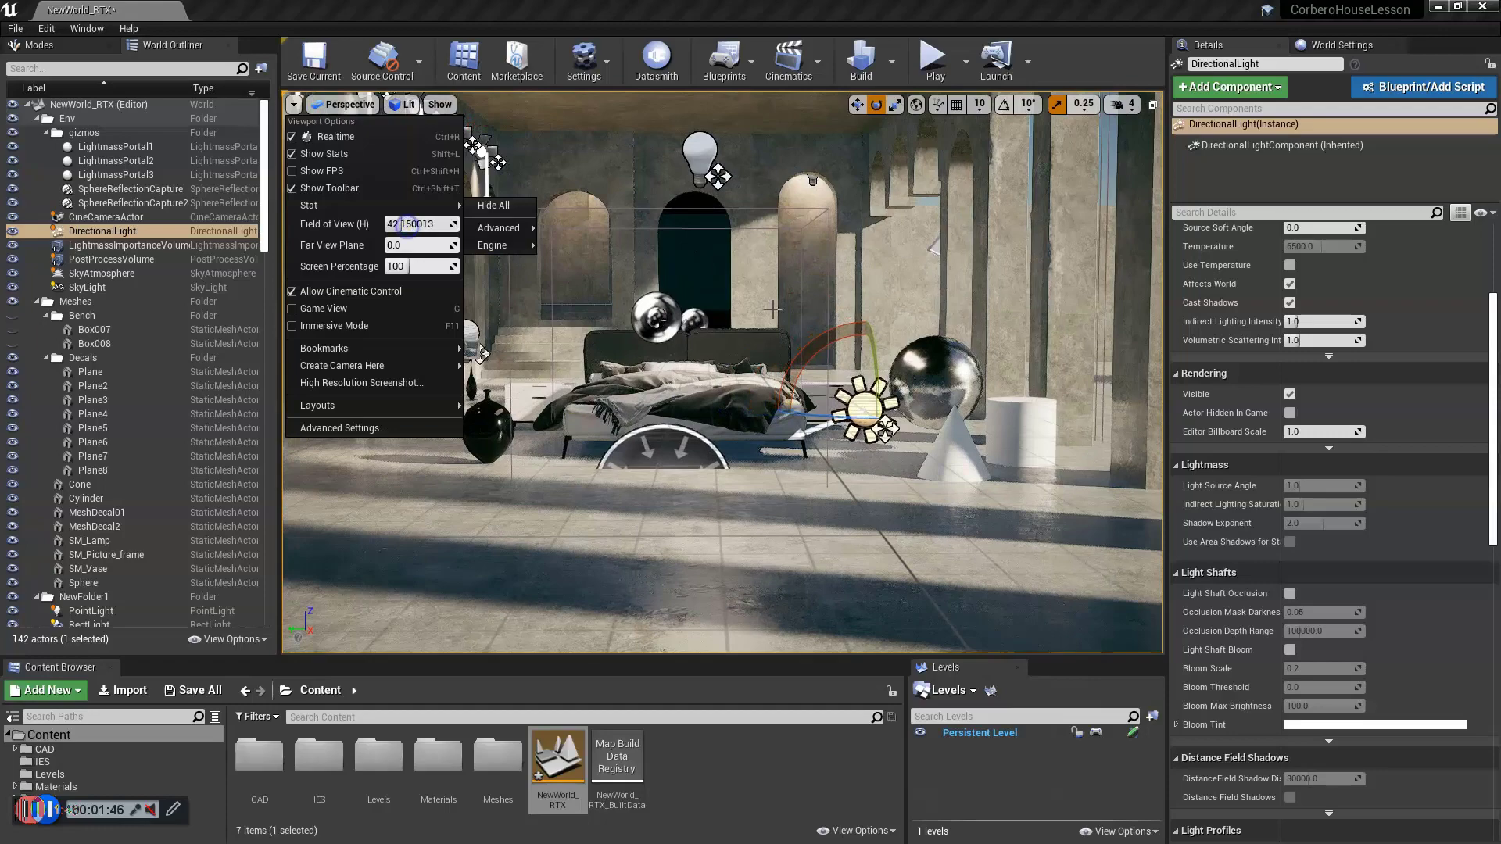
{"action": "left_click", "coordinate": [778, 305]}
{"action": "mouse_move", "coordinate": [779, 305]}
{"action": "right_mouse_down"}
{"action": "mouse_move", "coordinate": [775, 332]}
{"action": "mouse_move", "coordinate": [816, 329]}
{"action": "mouse_move", "coordinate": [786, 289]}
{"action": "right_mouse_up"}
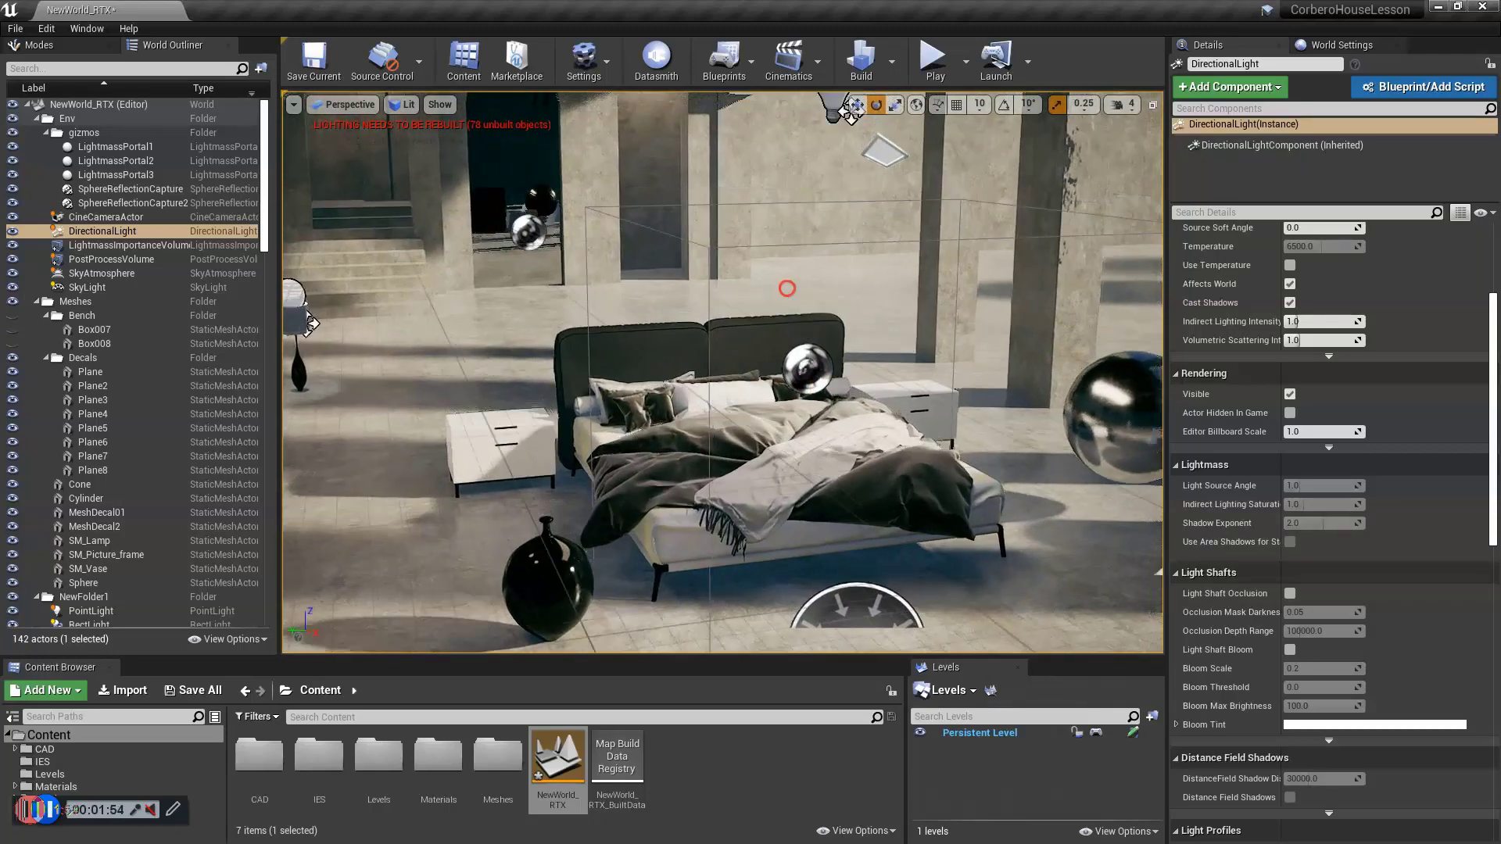
- Turn off the viewport grid and switch to Game View to see the bed area without icons
{"action": "left_click", "coordinate": [437, 106]}
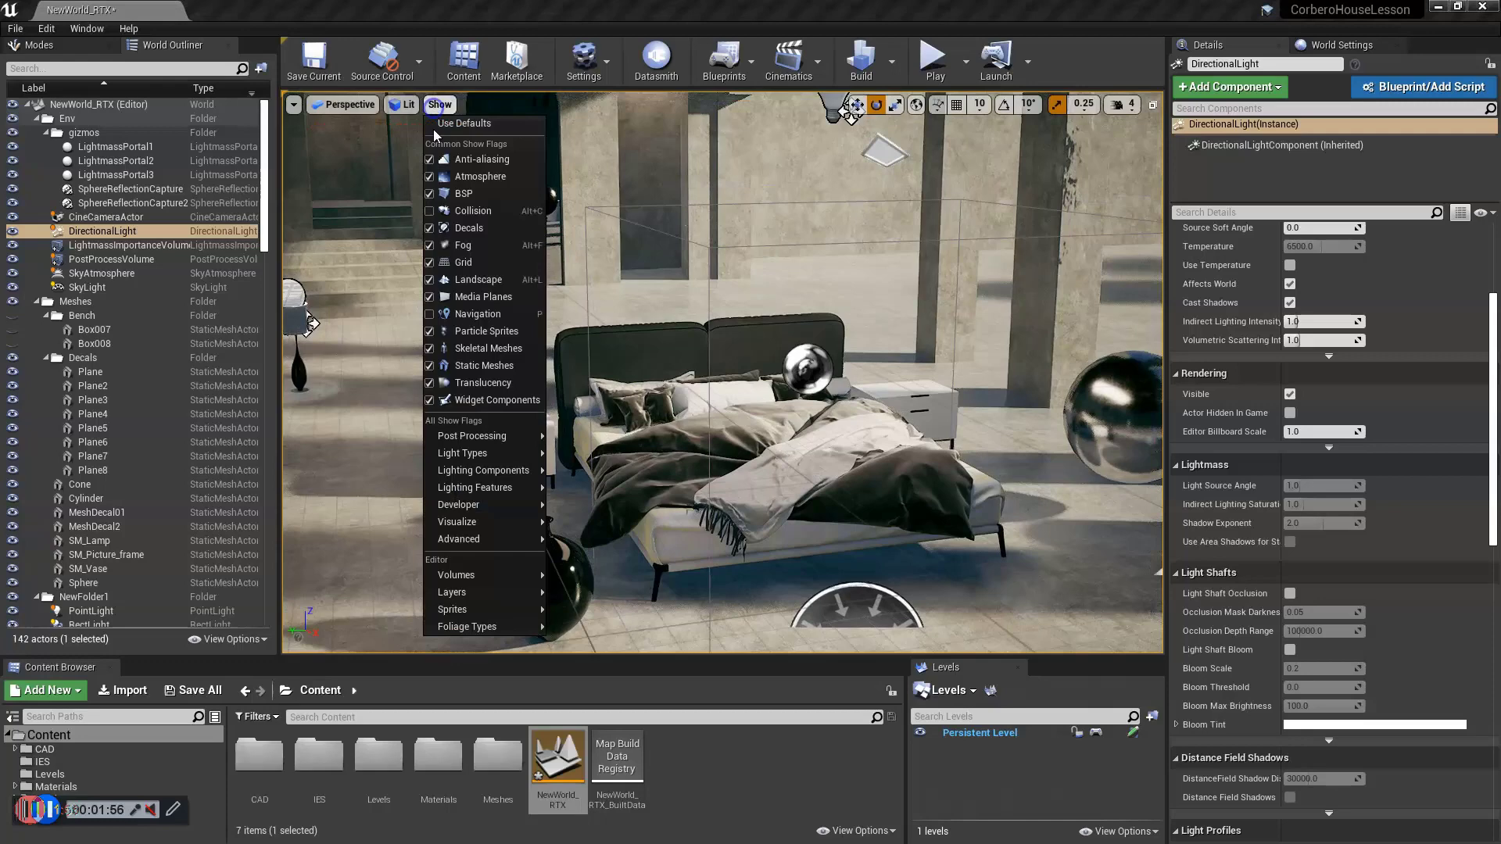
{"action": "left_click", "coordinate": [461, 263]}
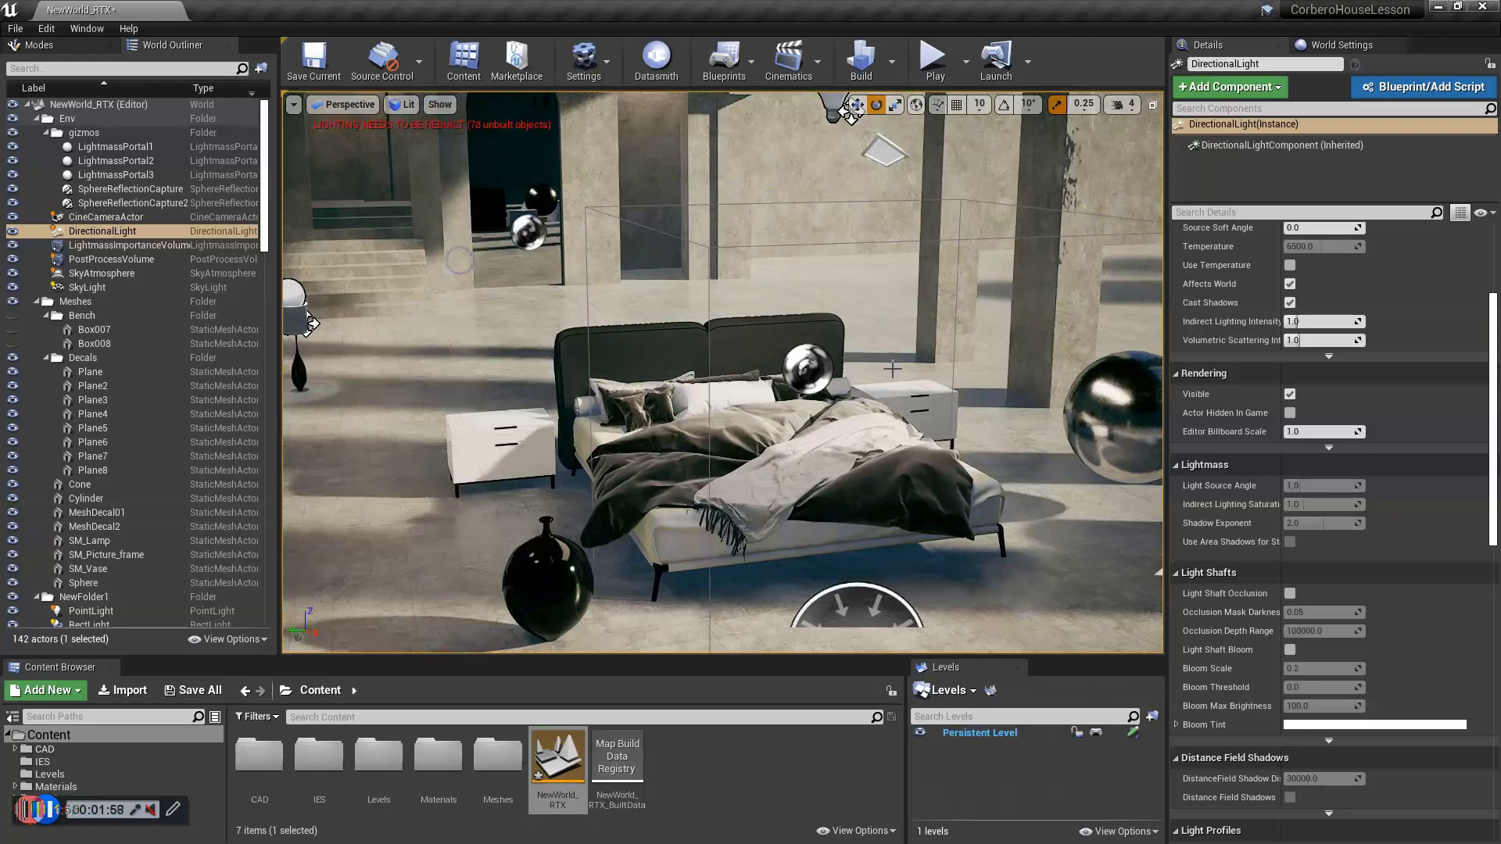
{"action": "right_click_drag", "start_coordinate": [895, 374], "coordinate": [895, 374]}
{"action": "key", "text": "g"}
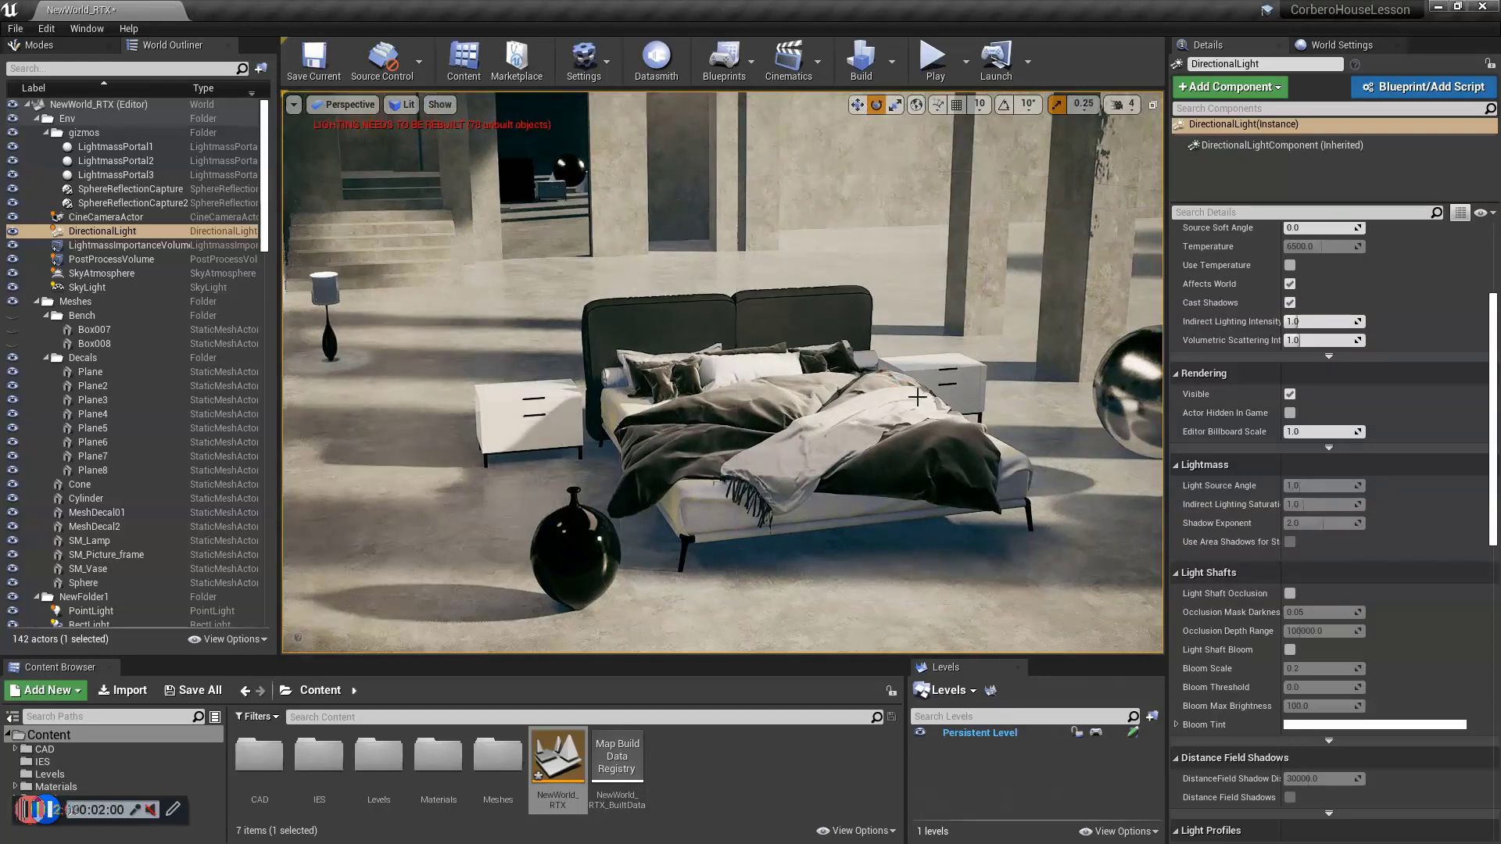
{"action": "right_click_drag", "start_coordinate": [995, 409], "coordinate": [923, 400]}
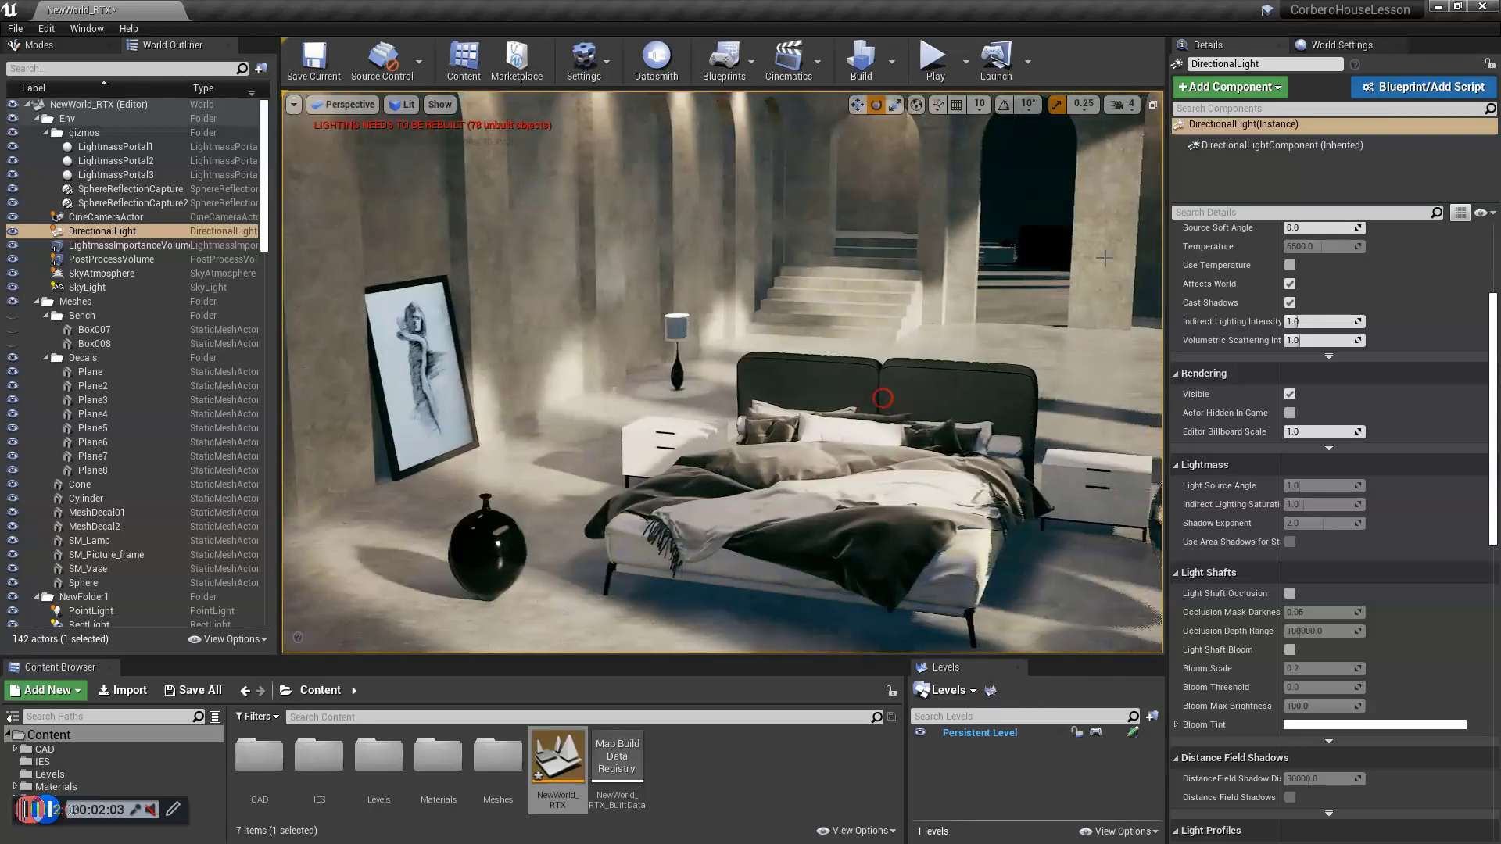
- Reduce the viewport camera speed to 2 for slower navigation around the bed
{"action": "left_click", "coordinate": [1123, 104]}
{"action": "left_click_drag", "start_coordinate": [1155, 147], "coordinate": [1135, 141]}
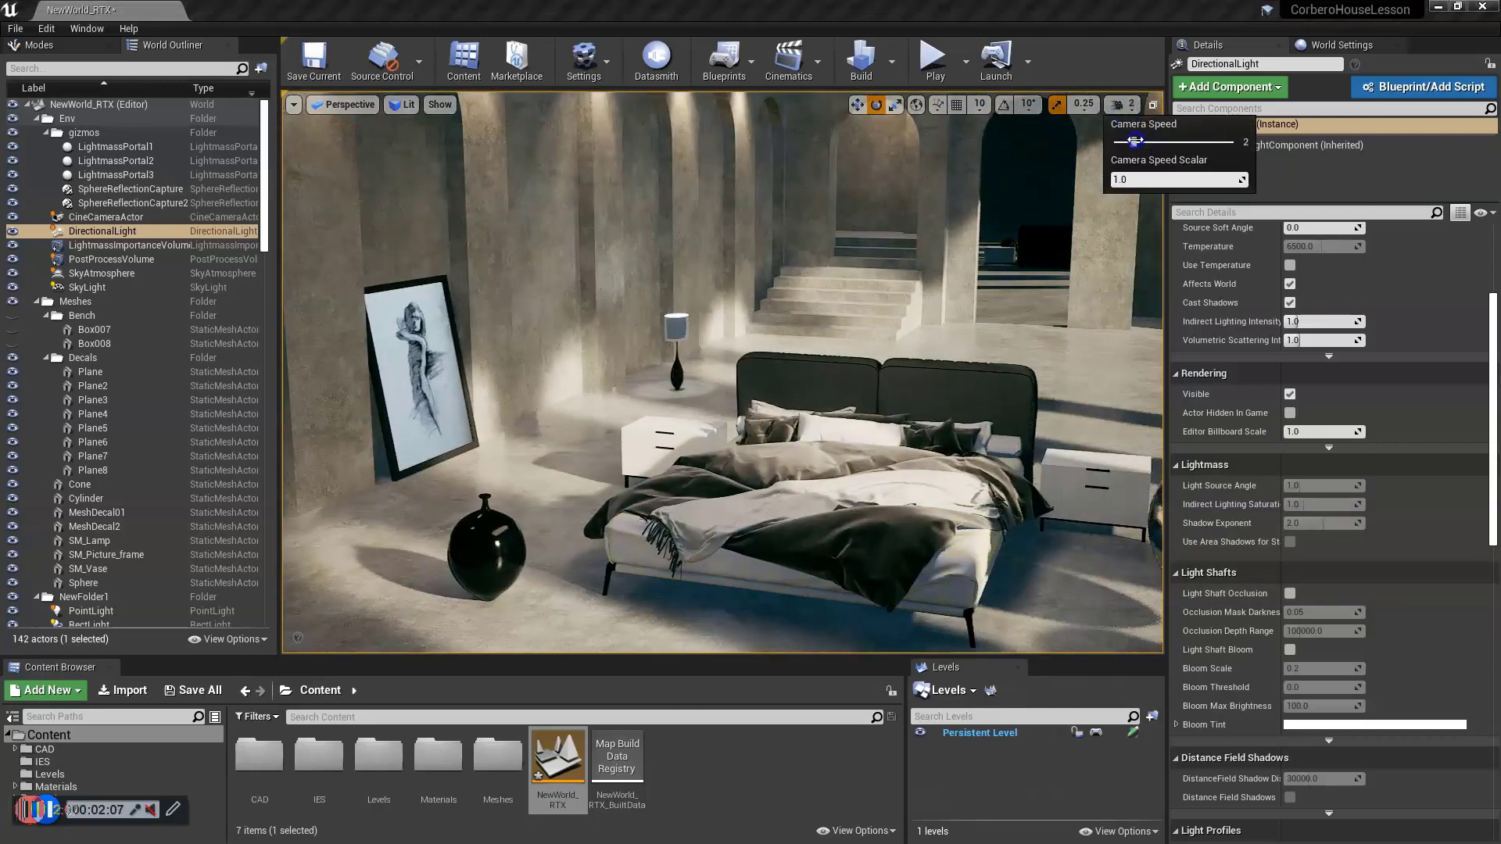
{"action": "right_click_drag", "start_coordinate": [1032, 328], "coordinate": [1040, 344]}
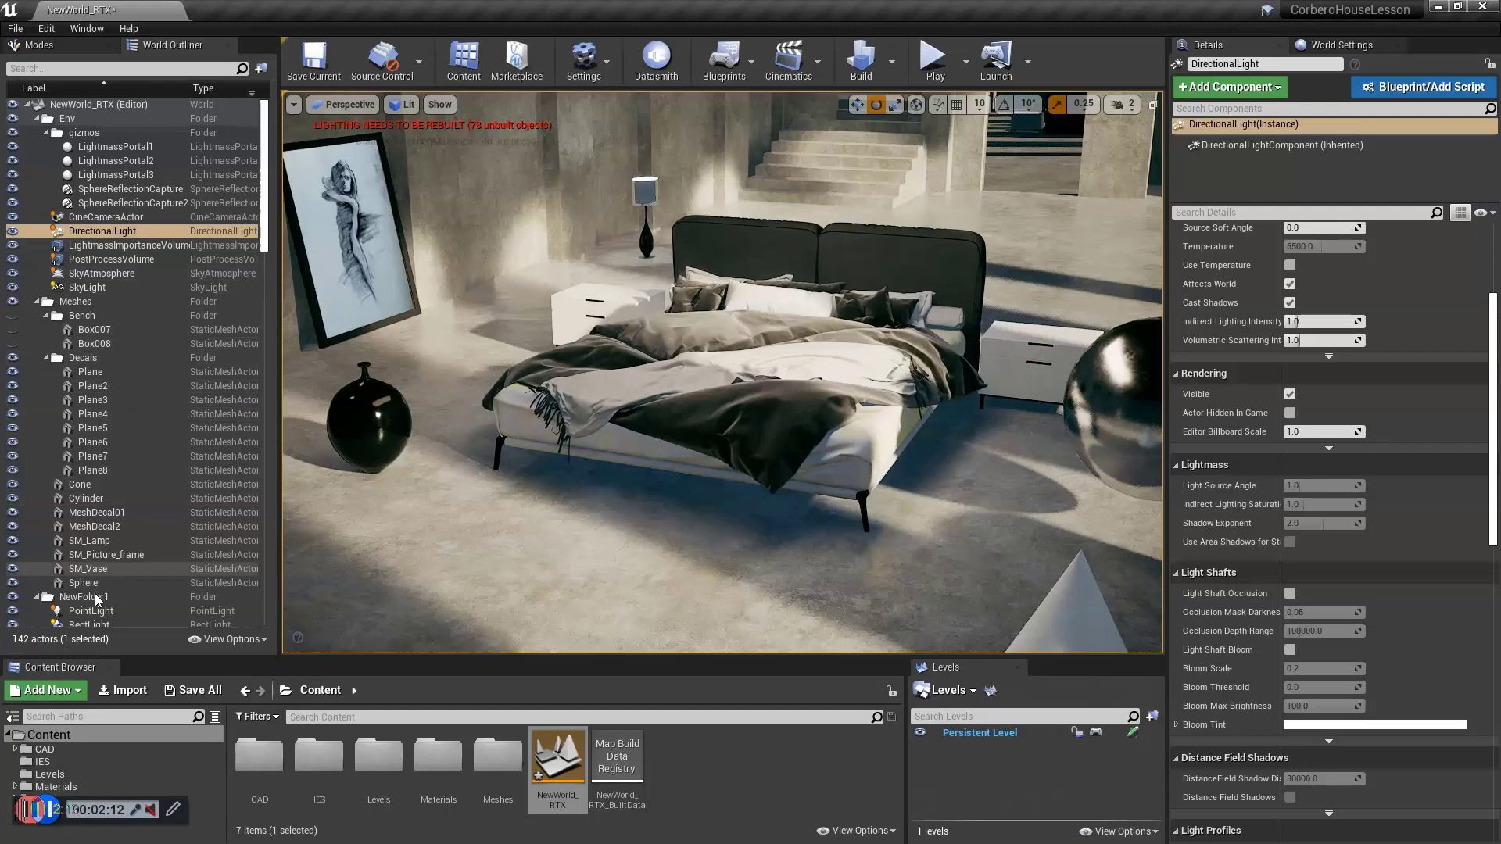
- Hide the poliform_park_Uno_bed05 mesh and make the Bench folder visible in its place
{"action": "left_click", "coordinate": [729, 378]}
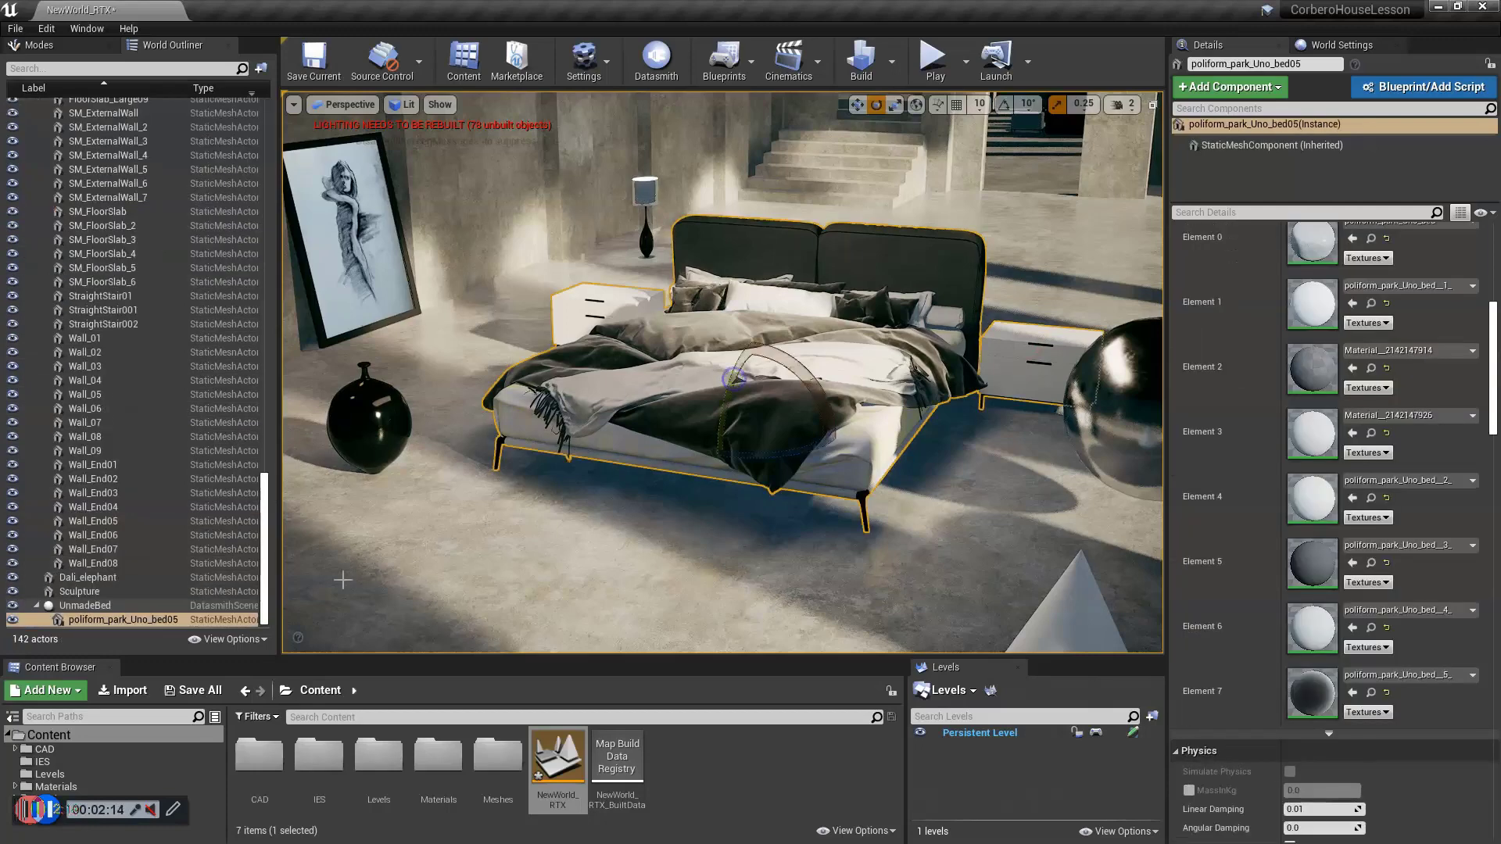
{"action": "left_click", "coordinate": [13, 619]}
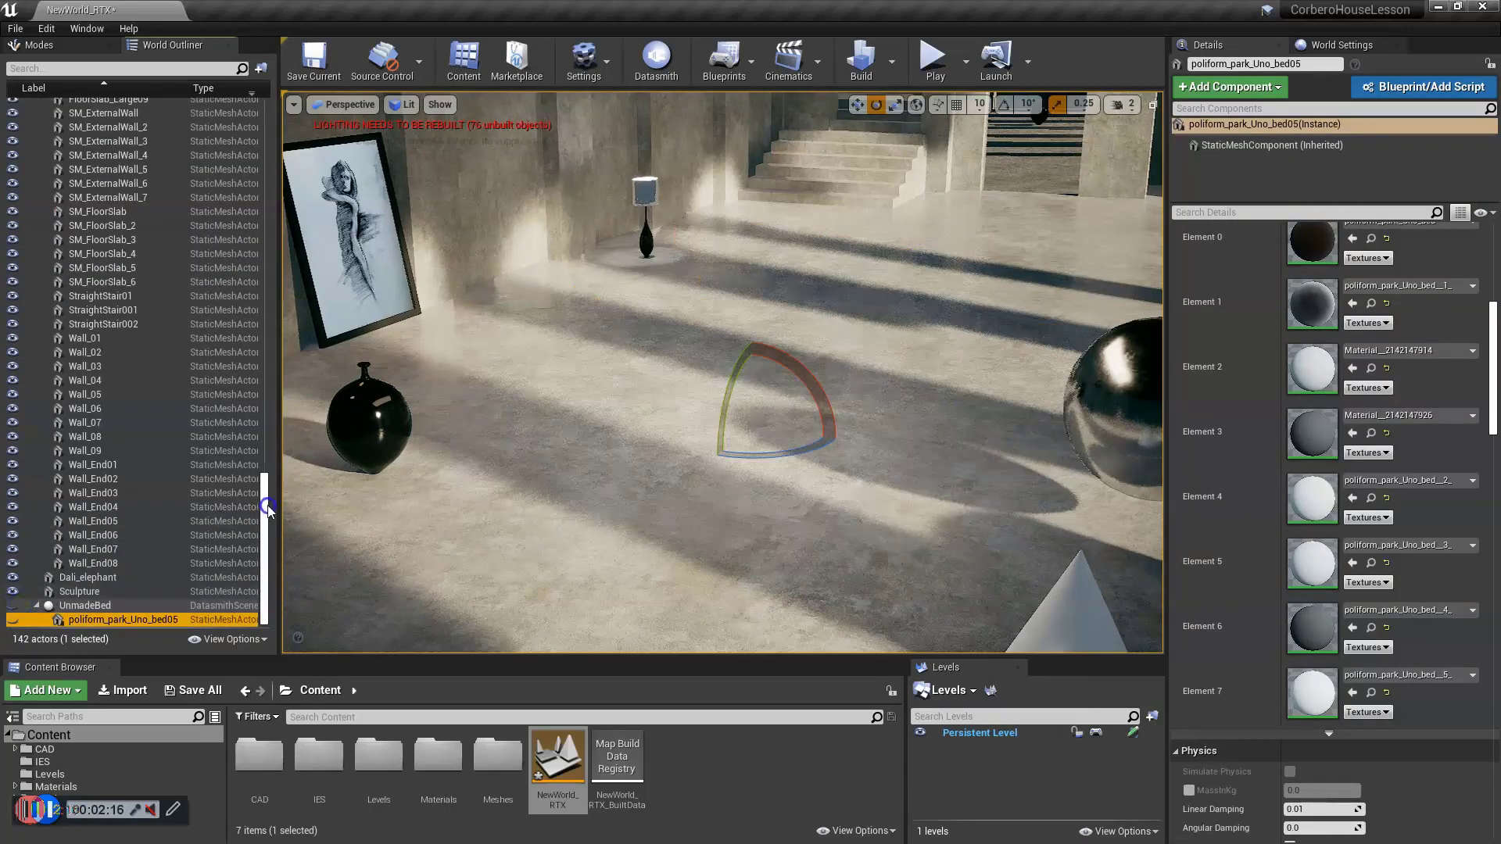
{"action": "left_click_drag", "start_coordinate": [267, 505], "coordinate": [272, 412]}
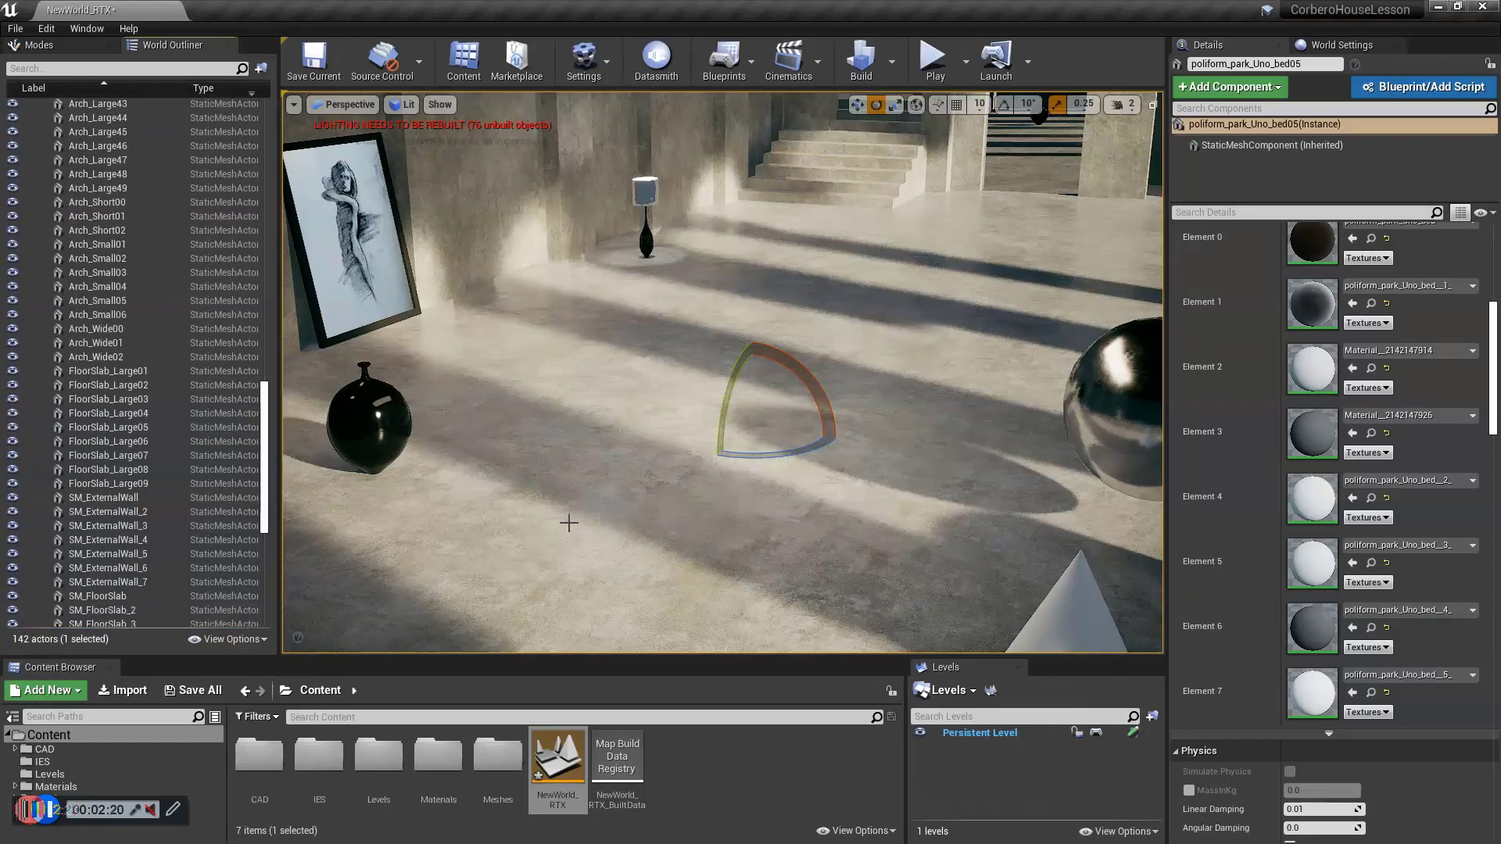
{"action": "left_click_drag", "start_coordinate": [264, 403], "coordinate": [284, 109]}
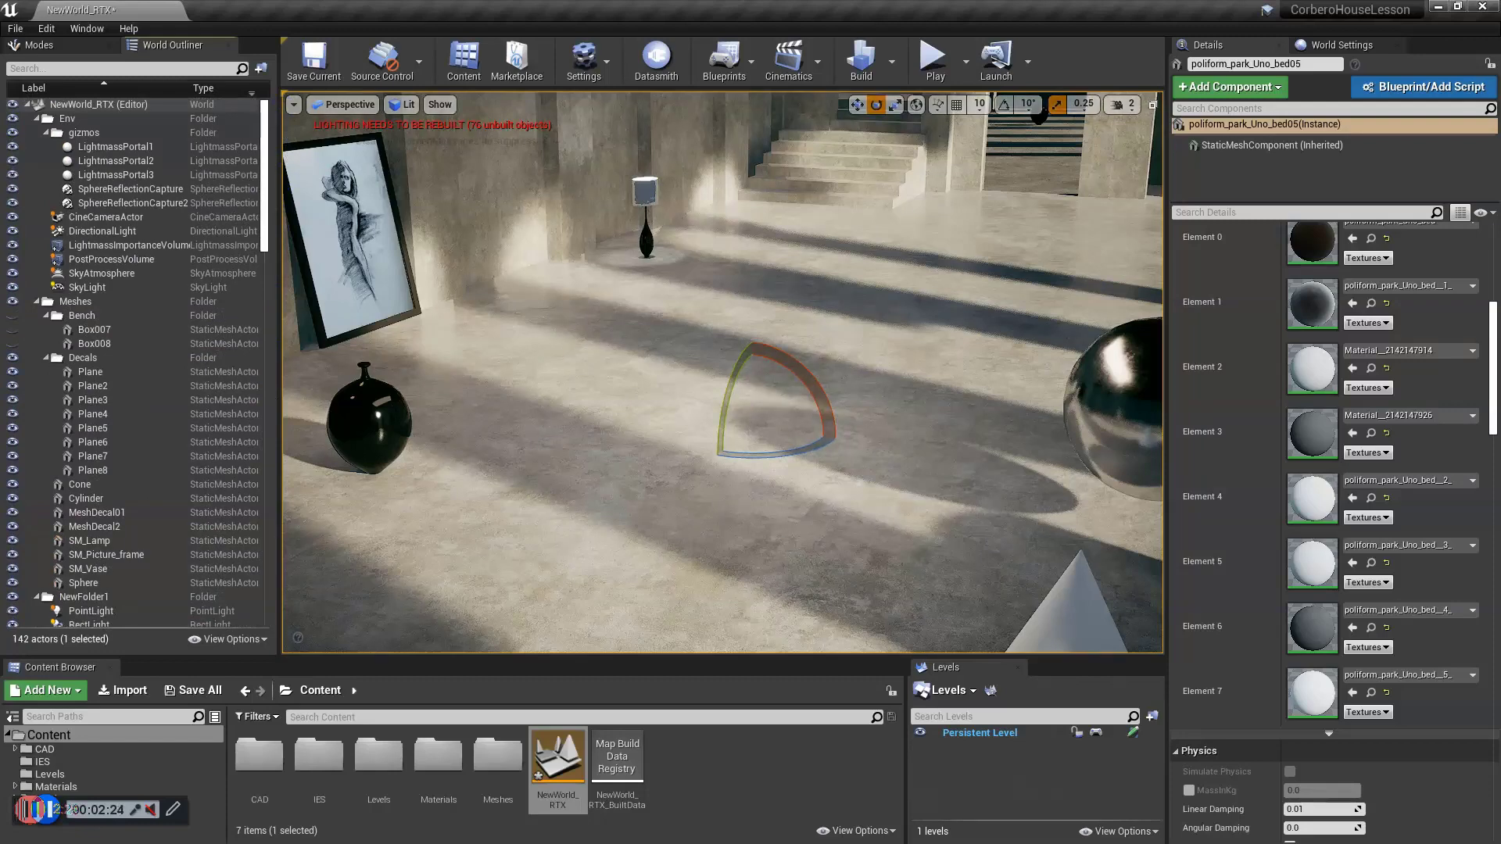
{"action": "left_click", "coordinate": [12, 316]}
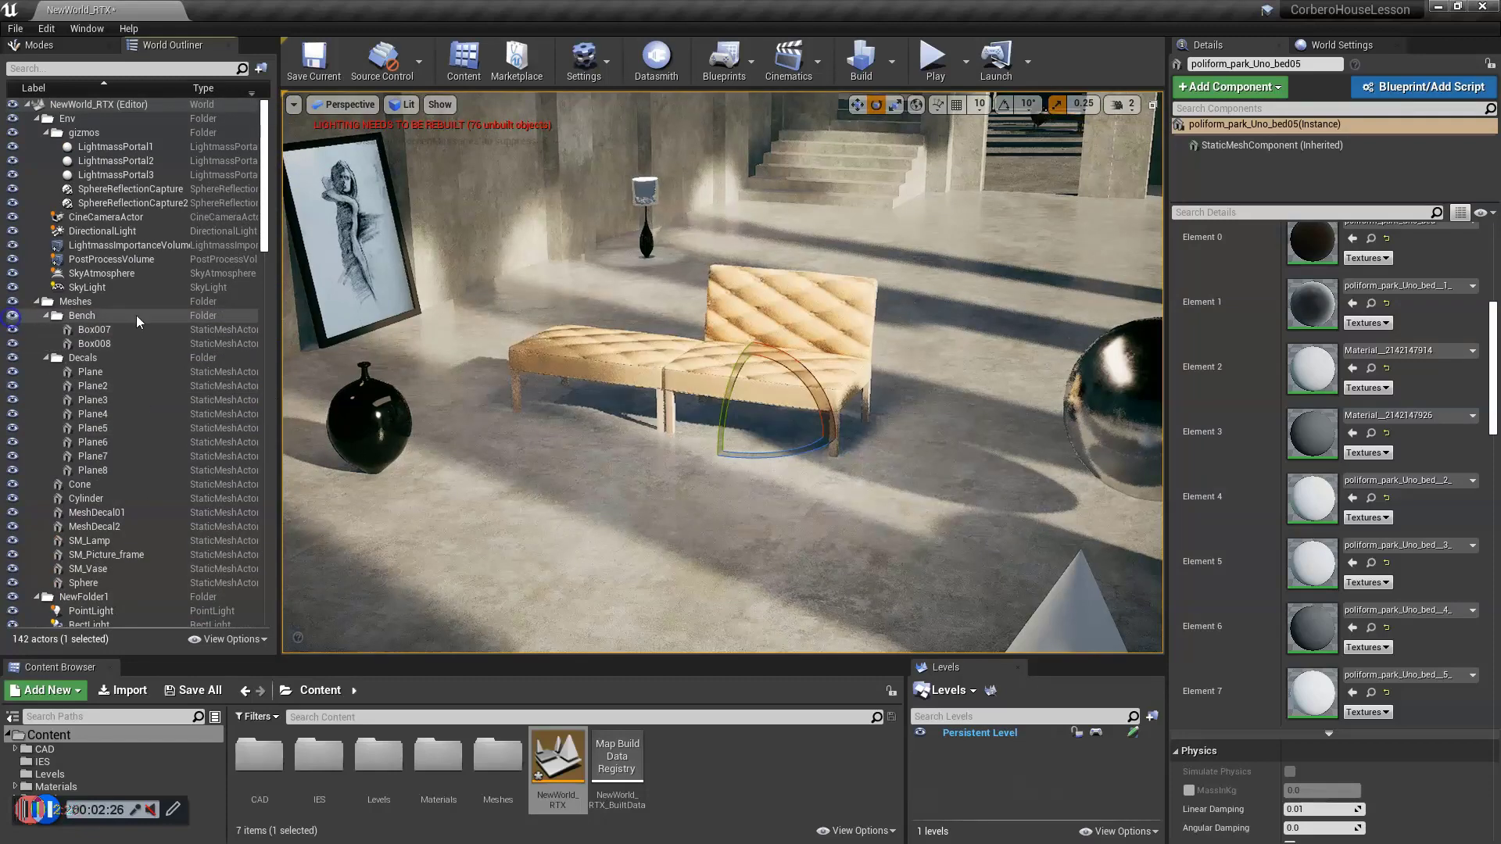
- Try moving bench piece Box007 and undo the move, then select Box008 along with it and view the bench from another side
{"action": "left_click", "coordinate": [789, 395]}
{"action": "key", "text": "w"}
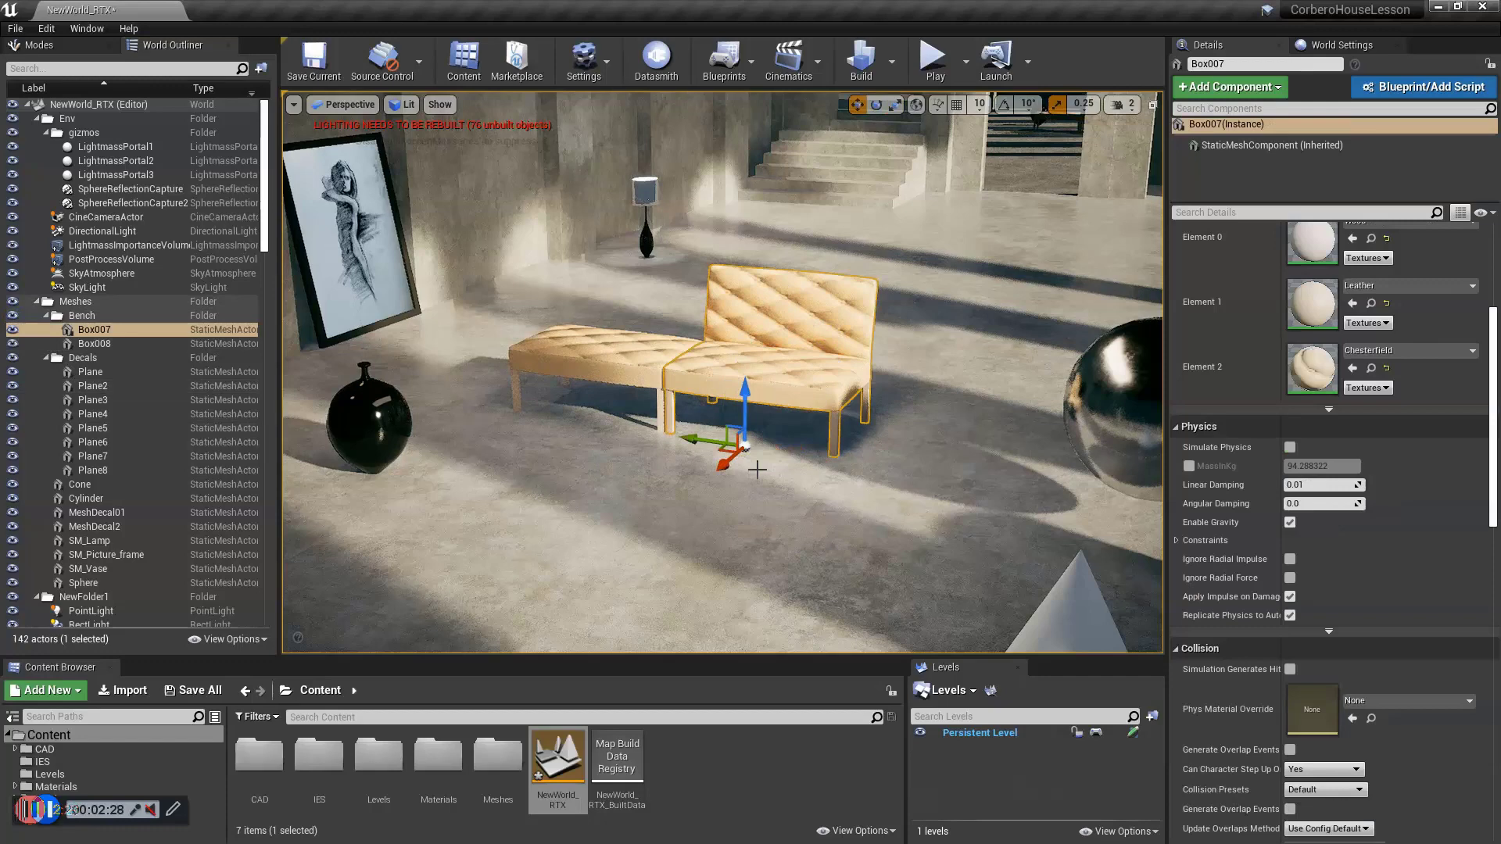
{"action": "left_click_drag", "start_coordinate": [773, 467], "coordinate": [839, 436]}
{"action": "key", "text": "ctrl+z"}
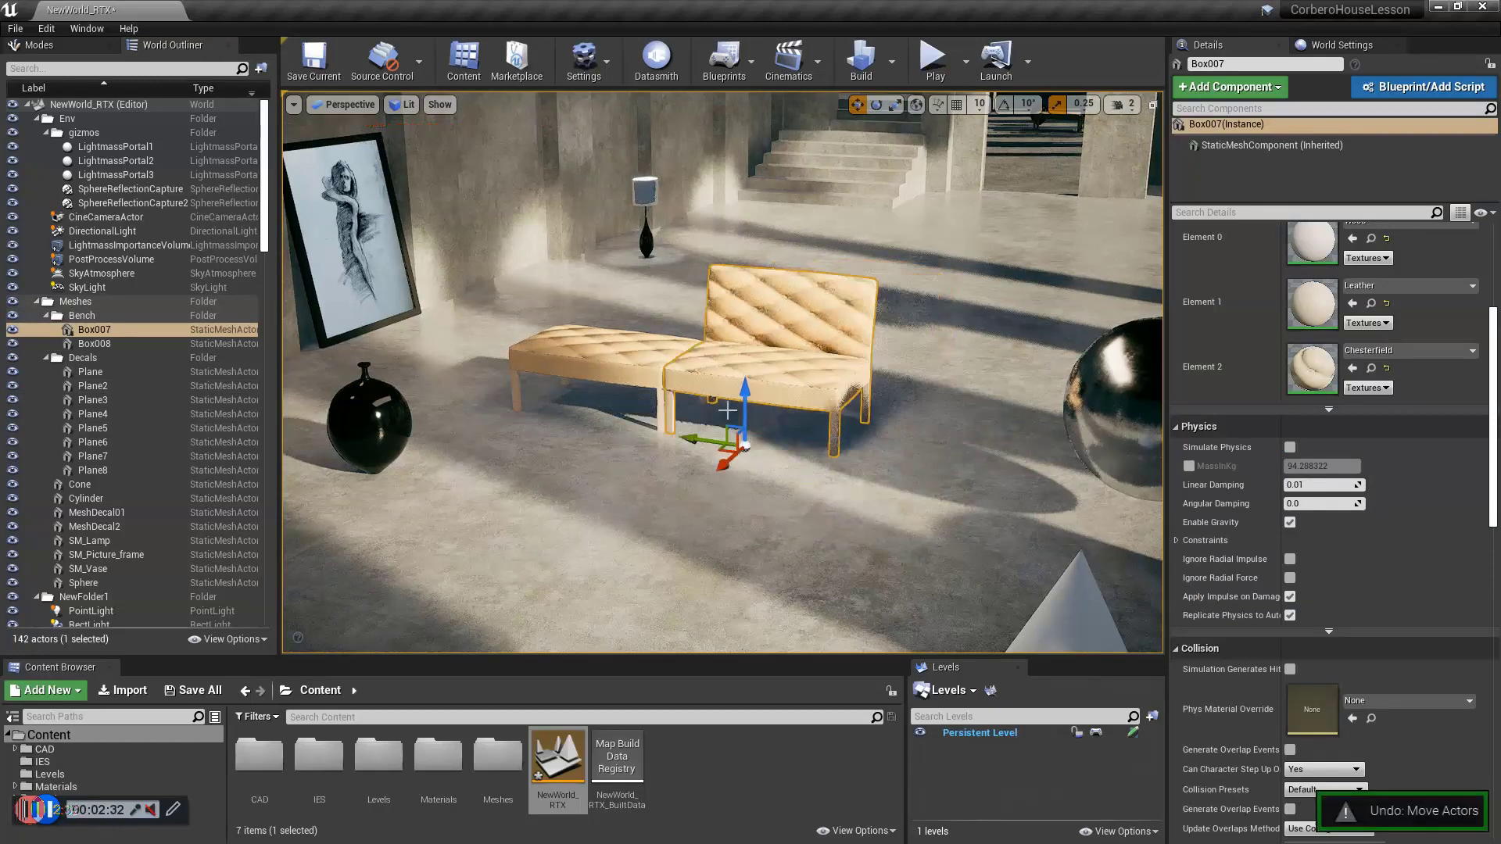
{"action": "left_click", "coordinate": [628, 367], "text": "ctrl"}
{"action": "left_click_drag", "start_coordinate": [537, 417], "coordinate": [925, 530]}
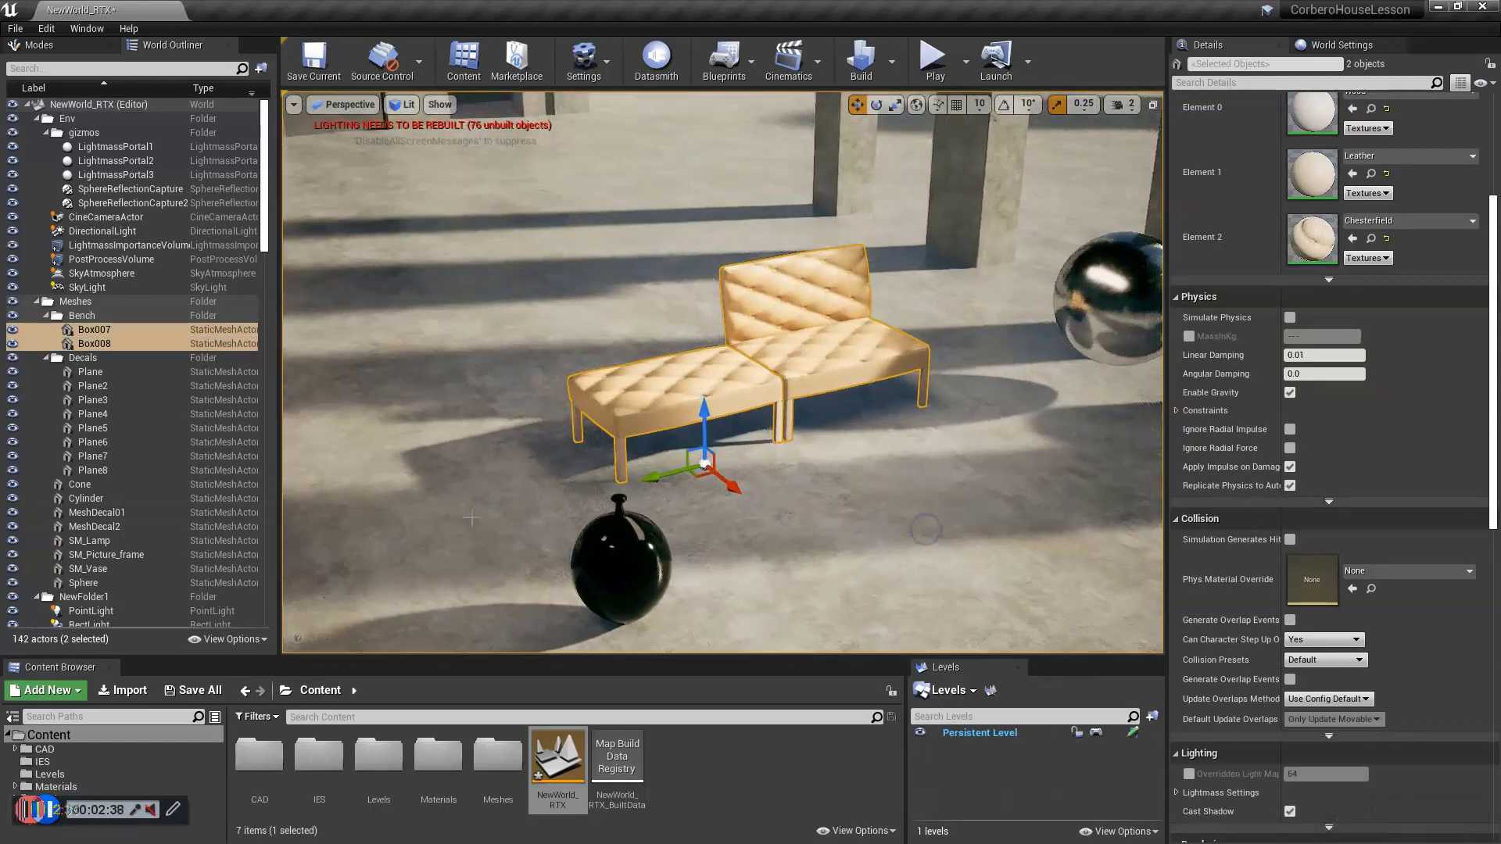
- Hide the Bench folder, make the UnmadeBed group visible again, and undo the accidental move of the bench pieces
{"action": "left_click", "coordinate": [12, 316]}
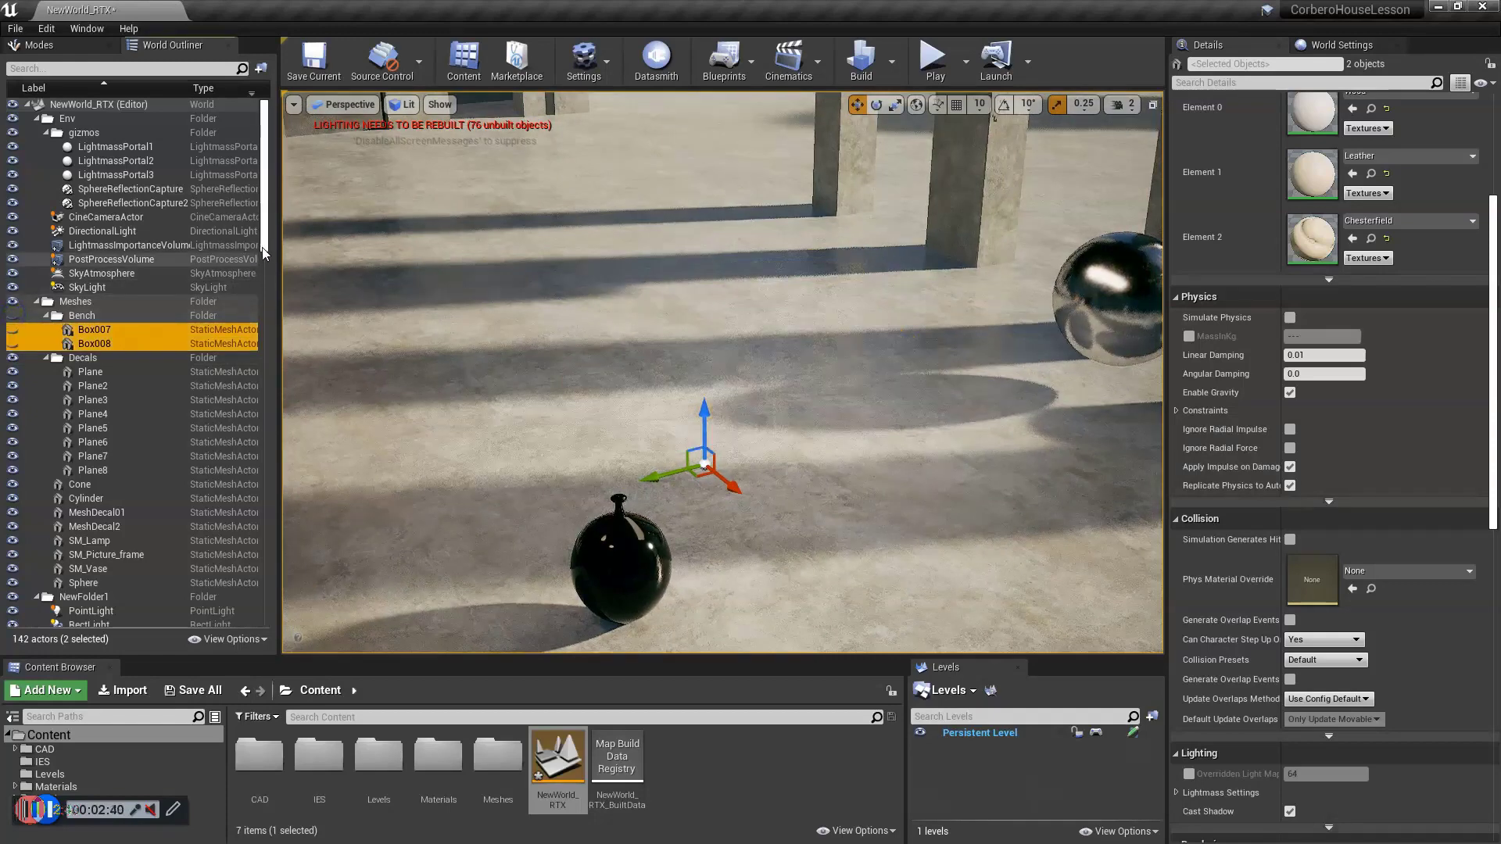
{"action": "left_click_drag", "start_coordinate": [265, 252], "coordinate": [290, 630]}
{"action": "left_click", "coordinate": [12, 606]}
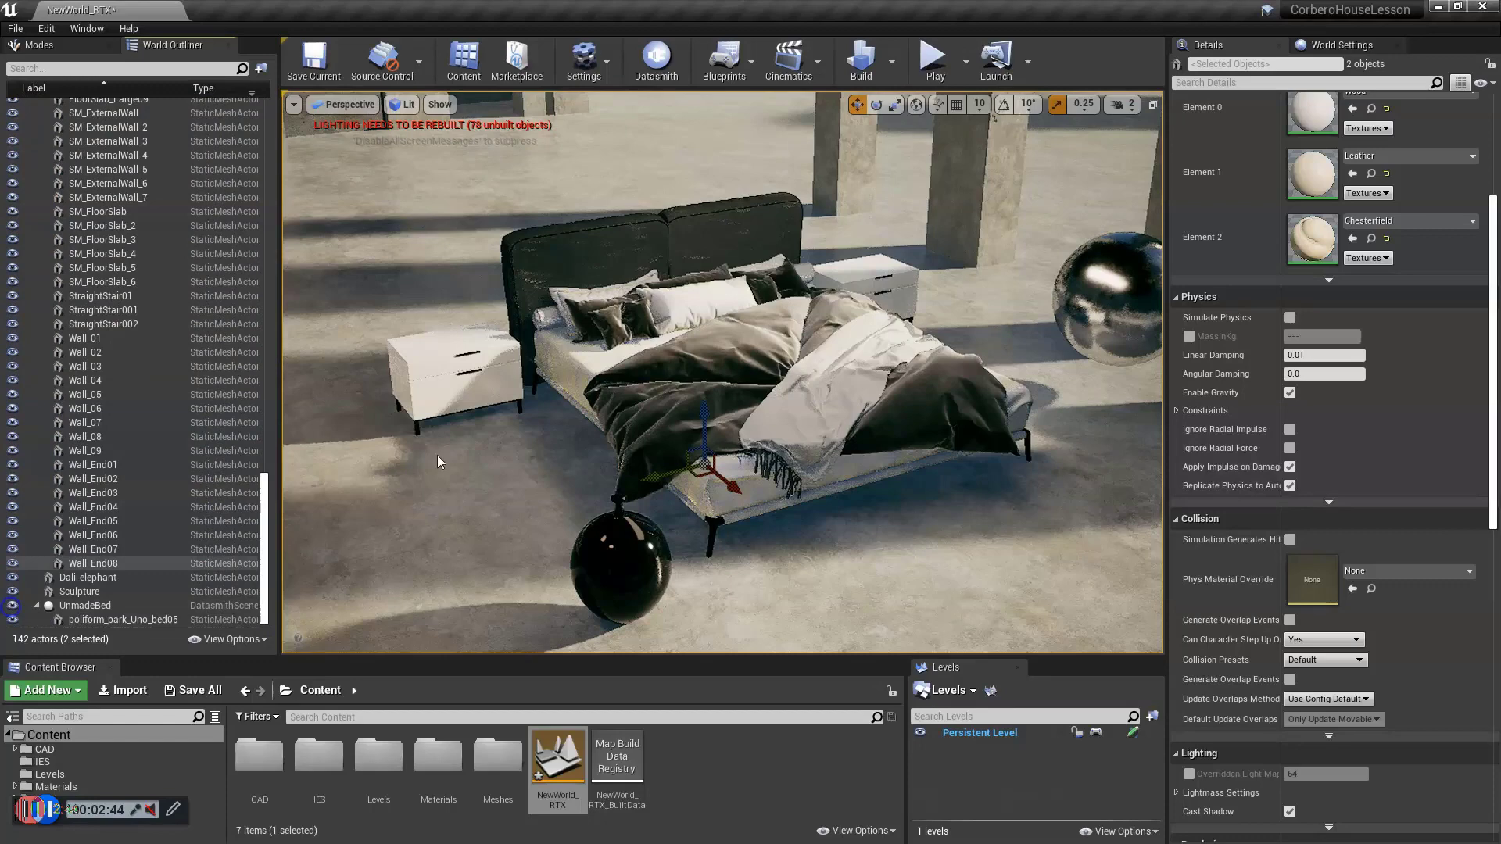
{"action": "middle_click_drag", "start_coordinate": [696, 478], "coordinate": [708, 485]}
{"action": "key", "text": "ctrl+z"}
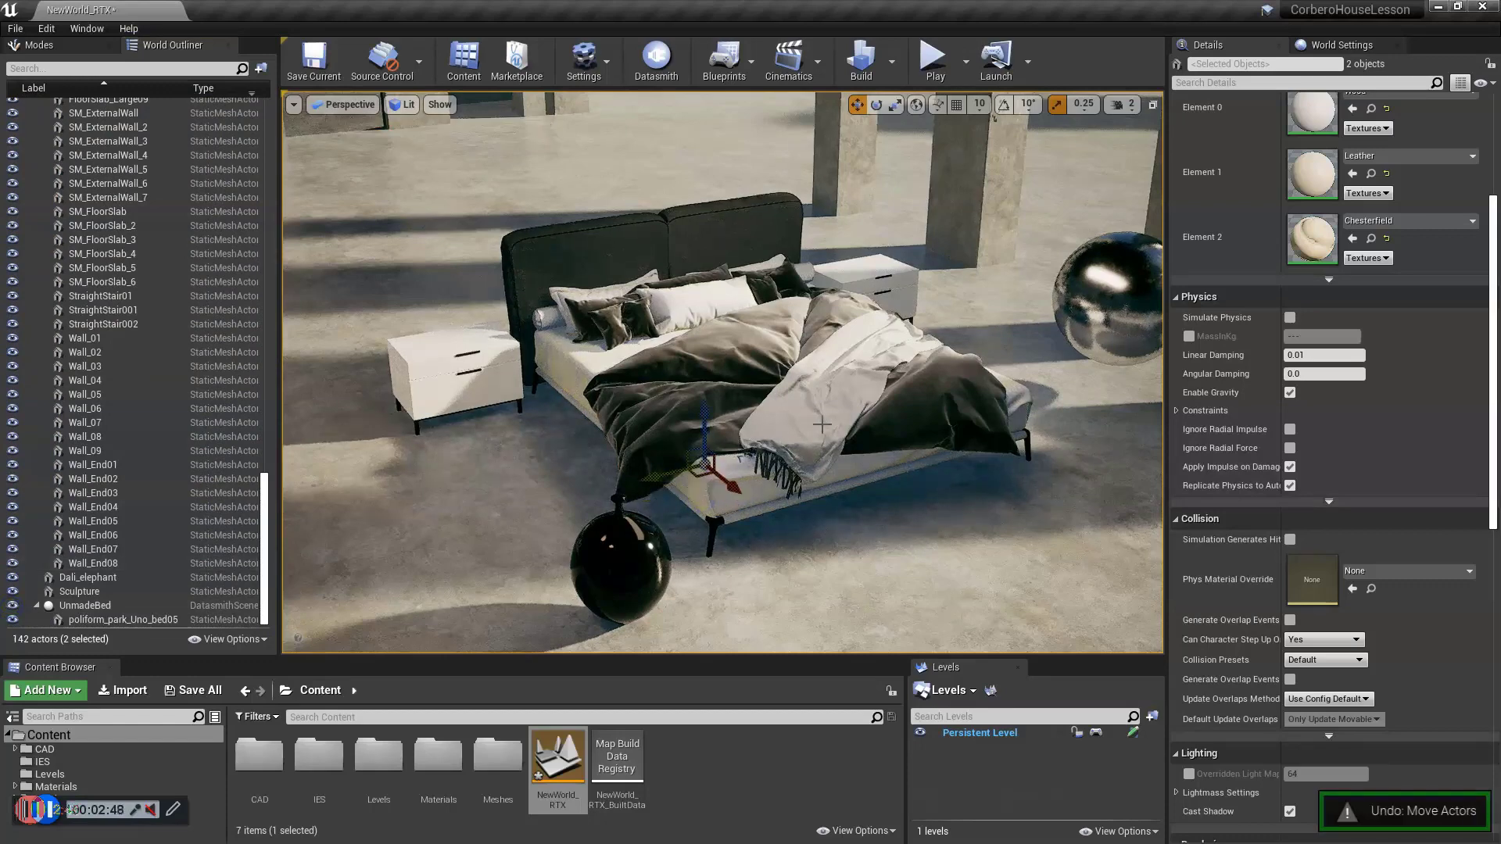
- Look over the bed, cone and cylinder in Game View, and select the large chrome sphere to examine its reflections
{"action": "right_click_drag", "start_coordinate": [811, 434], "coordinate": [875, 428]}
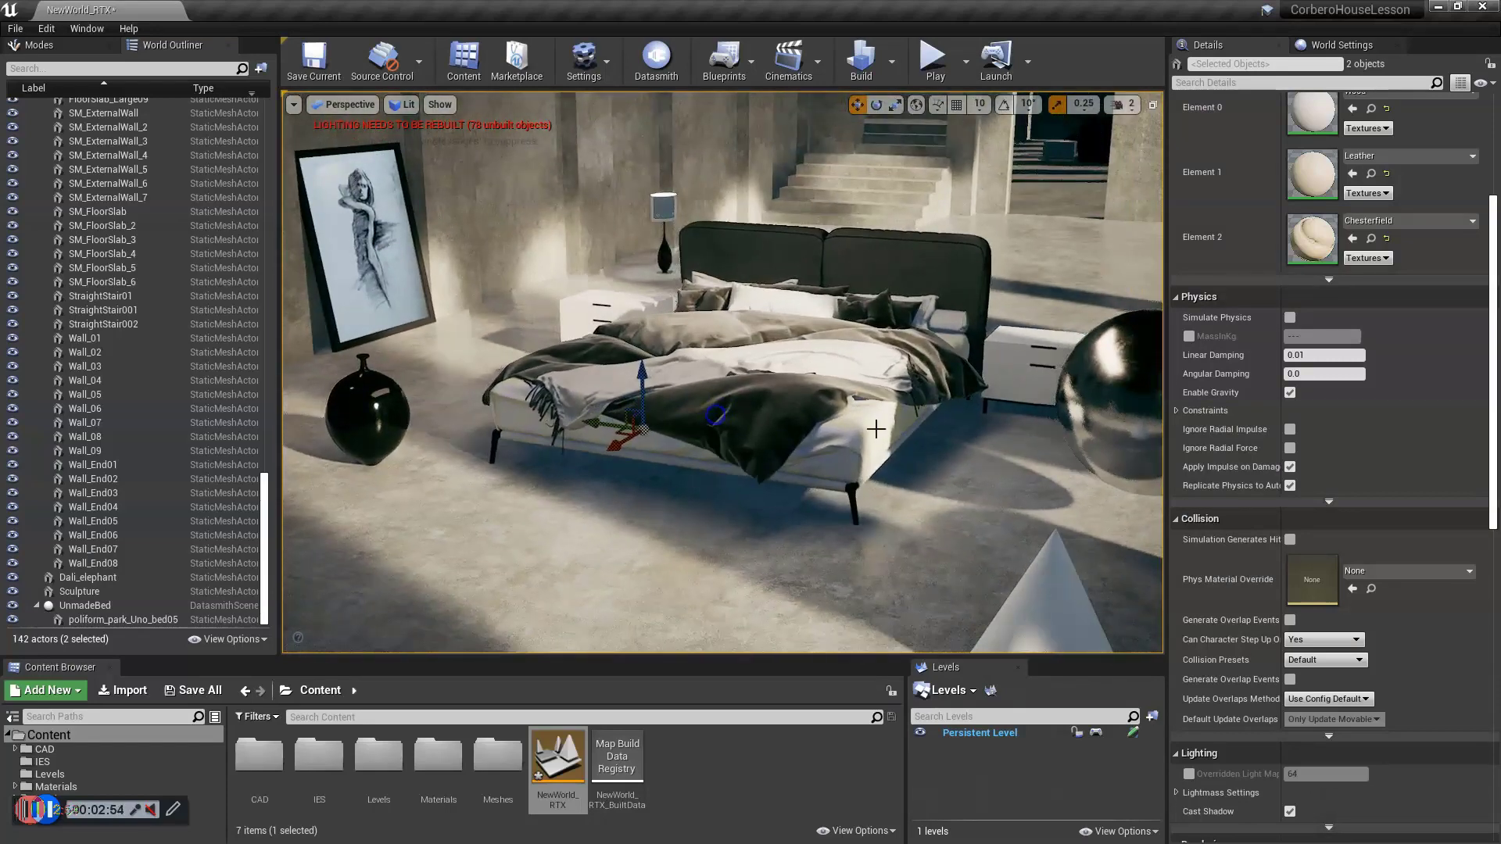
{"action": "right_click_drag", "start_coordinate": [965, 404], "coordinate": [989, 395]}
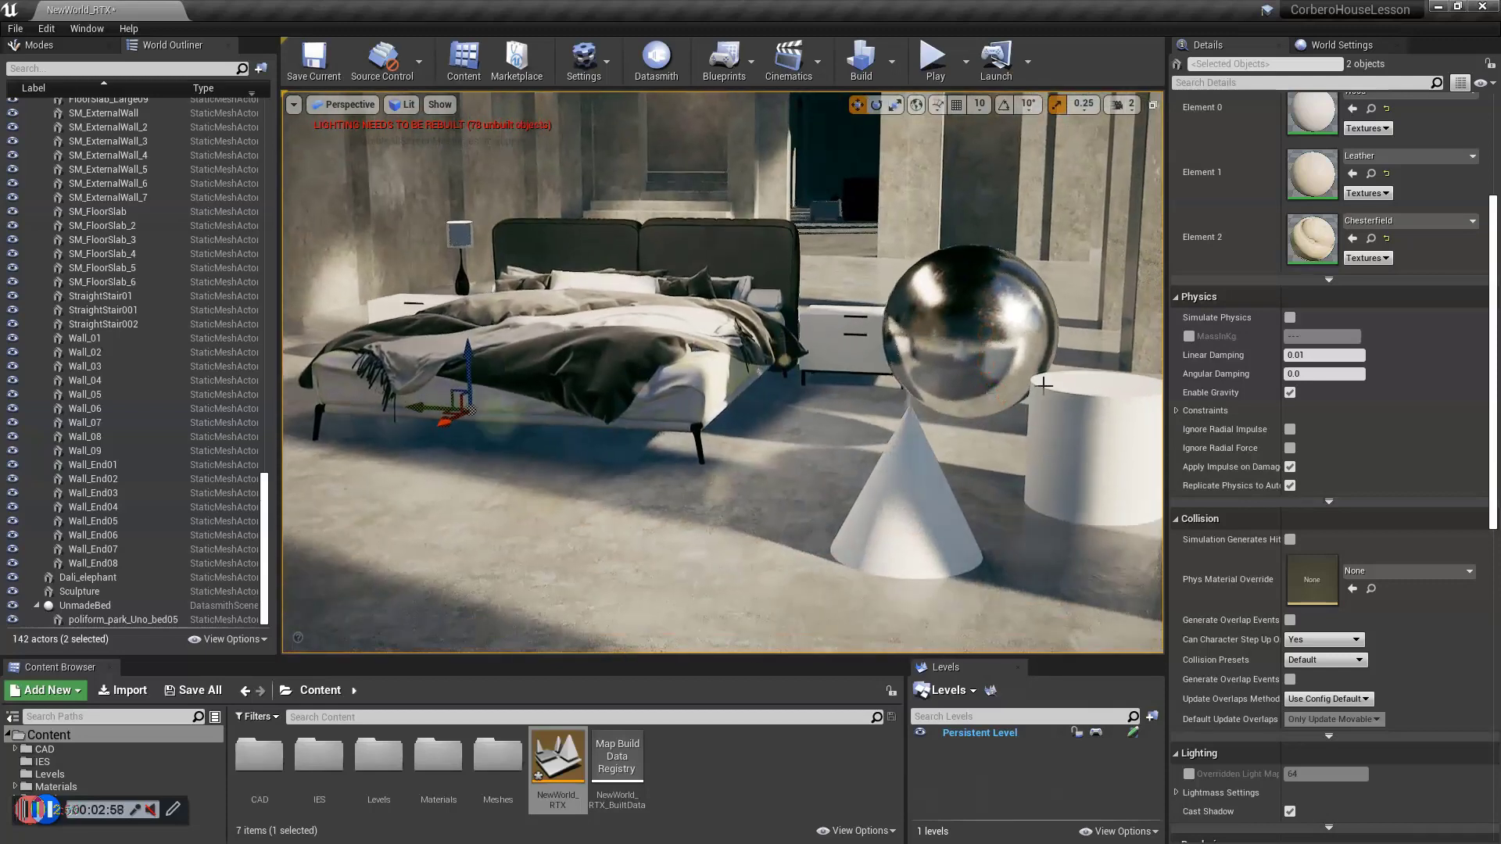
{"action": "left_click", "coordinate": [1015, 313]}
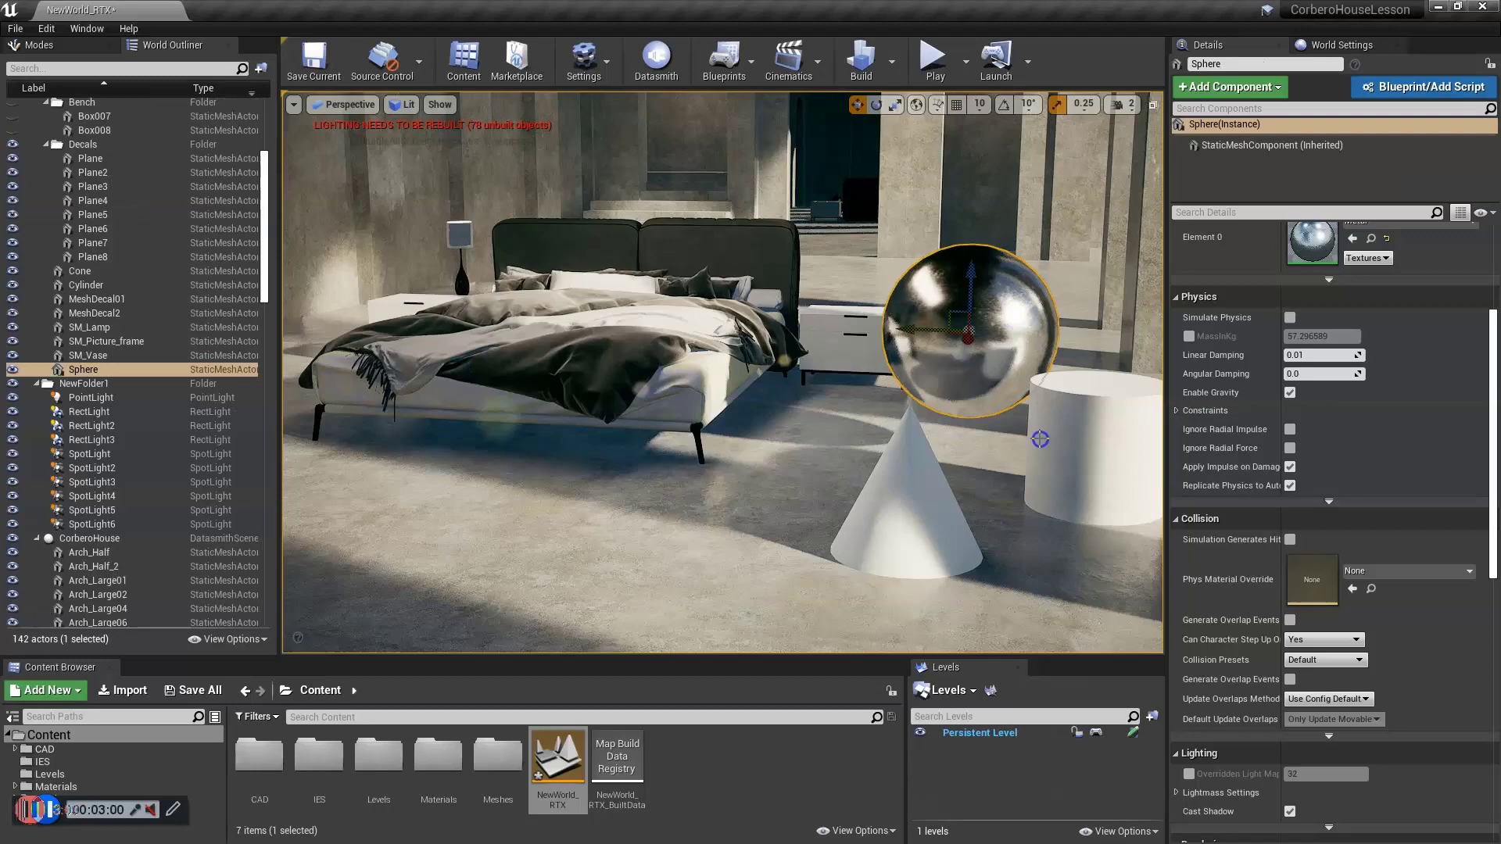
{"action": "right_click_drag", "start_coordinate": [1040, 439], "coordinate": [1033, 394]}
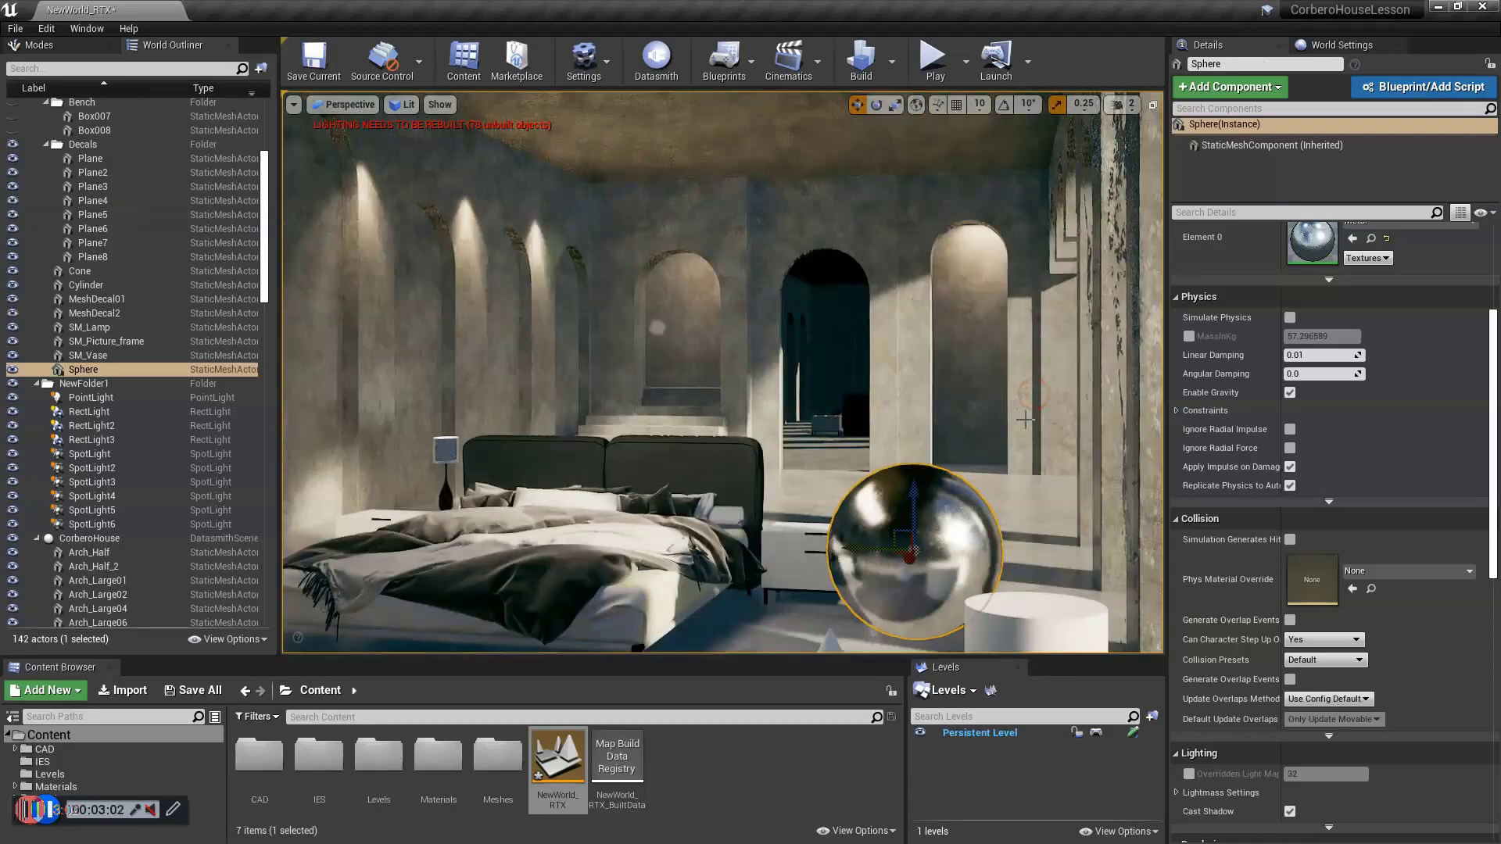
- Leave Game View, select RectLight3 above the bed, and examine its light settings and its effect on the room
{"action": "left_click", "coordinate": [518, 155]}
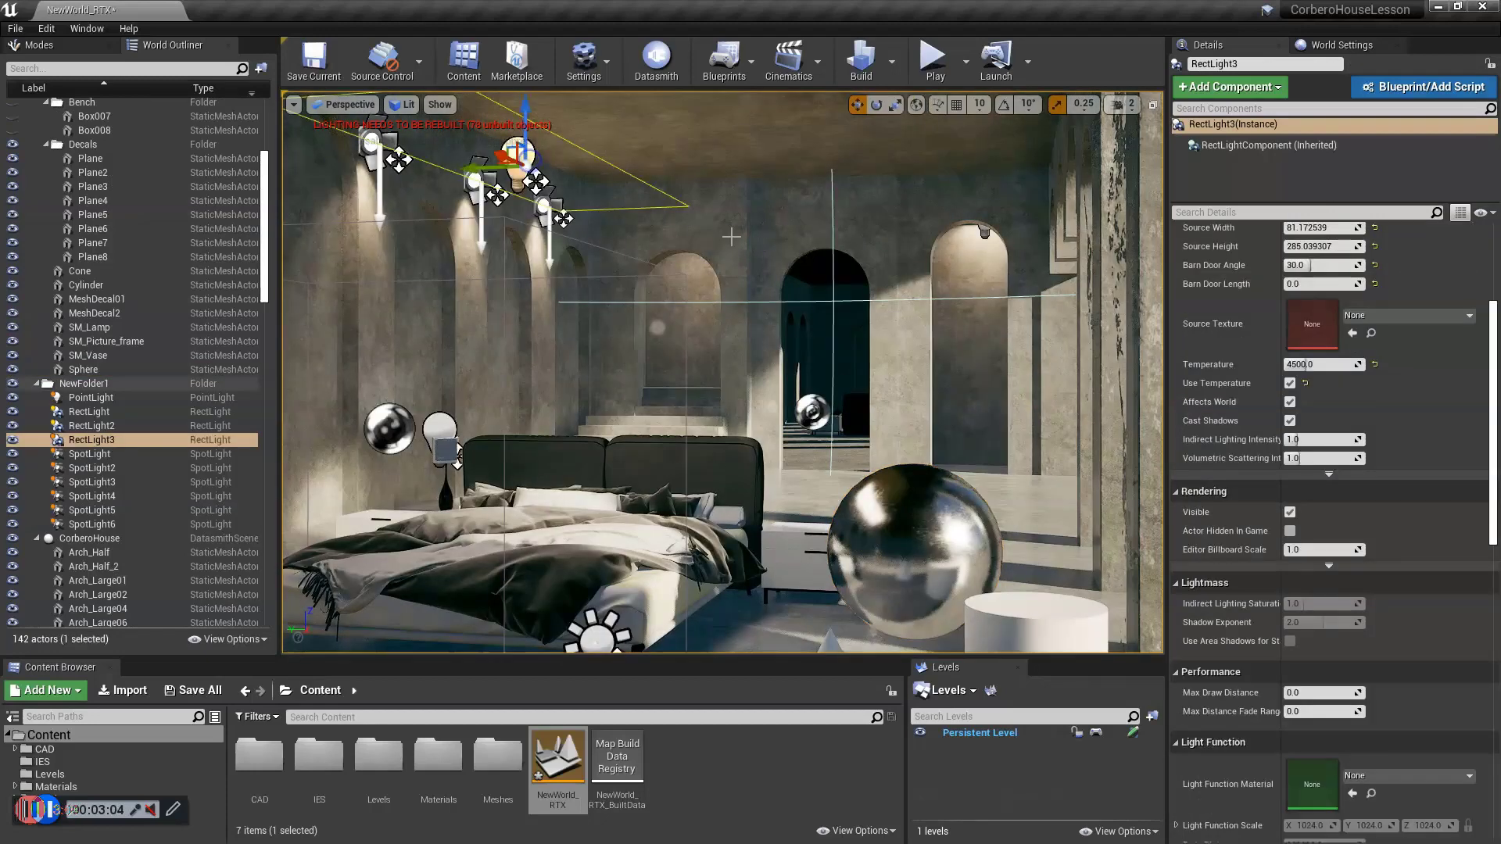
{"action": "right_click_drag", "start_coordinate": [843, 284], "coordinate": [835, 305]}
{"action": "scroll", "coordinate": [1415, 299], "scroll_direction": "up", "scroll_amount": 3}
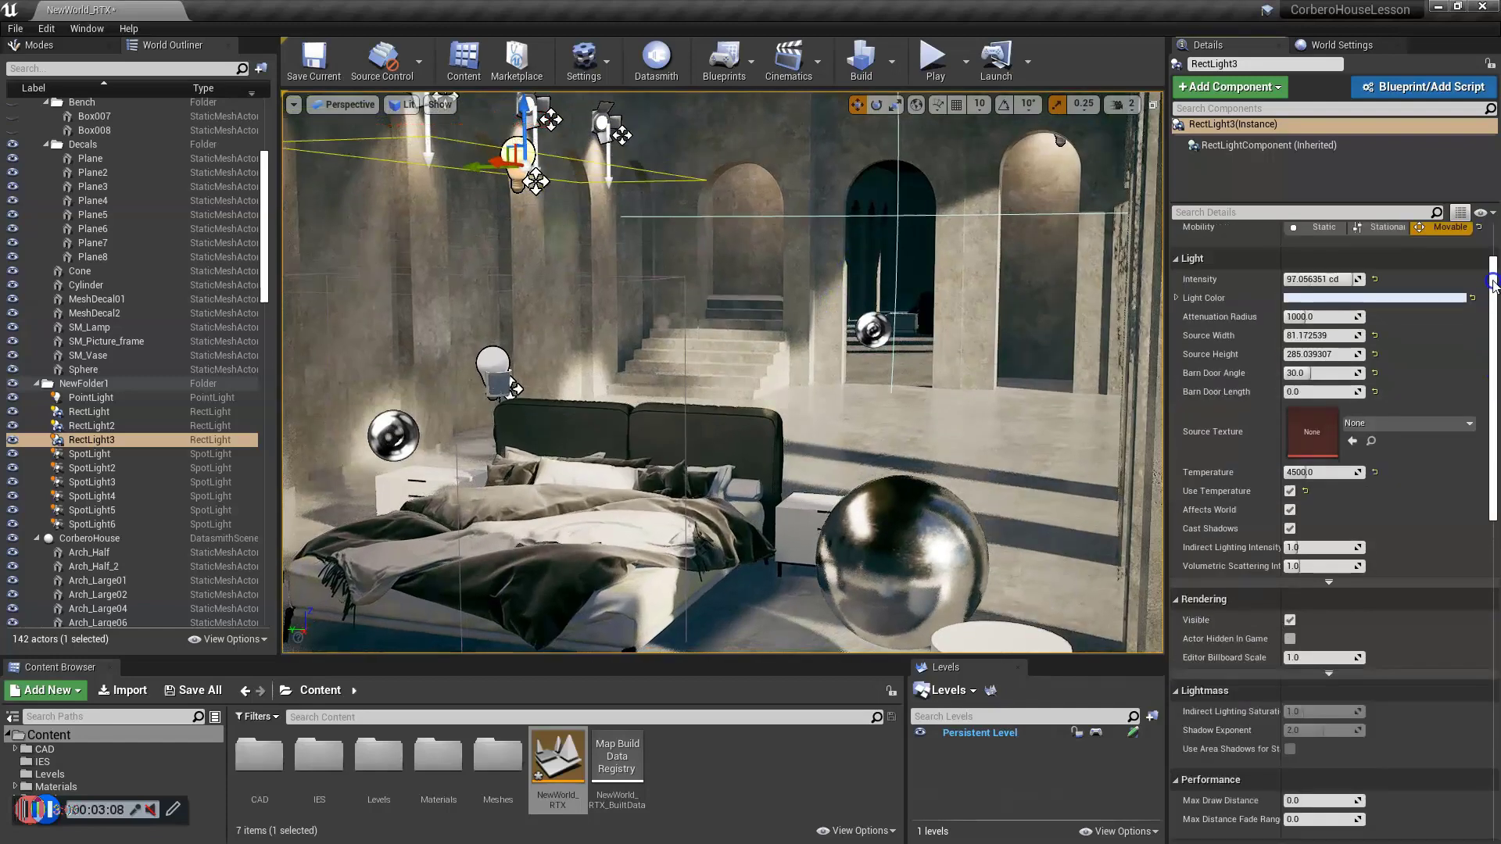
{"action": "right_click_drag", "start_coordinate": [676, 306], "coordinate": [692, 329]}
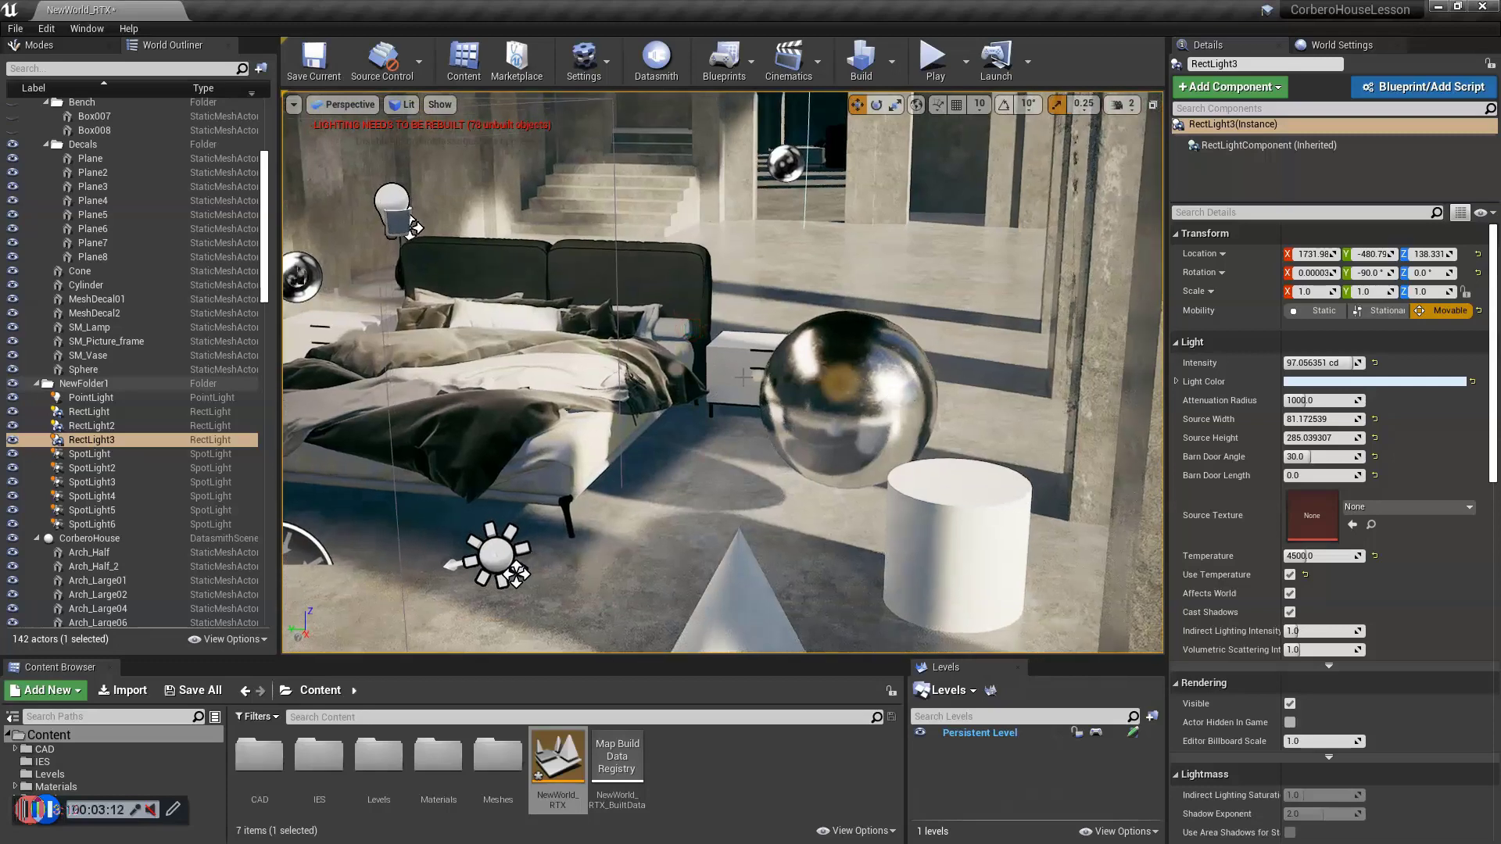
{"action": "right_click_drag", "start_coordinate": [552, 351], "coordinate": [598, 326]}
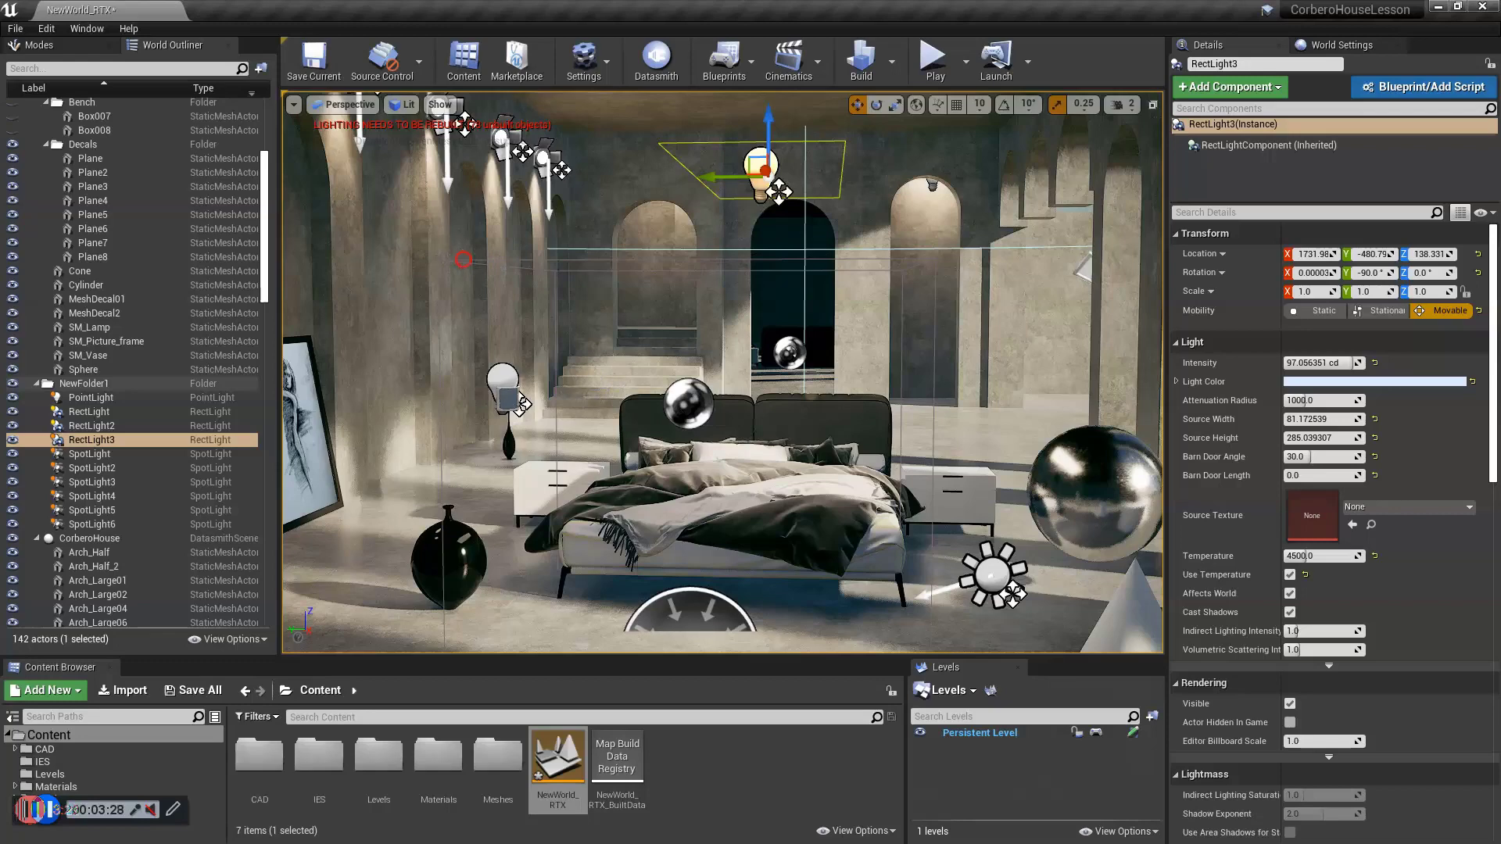
{"action": "right_click_drag", "start_coordinate": [463, 260], "coordinate": [464, 261]}
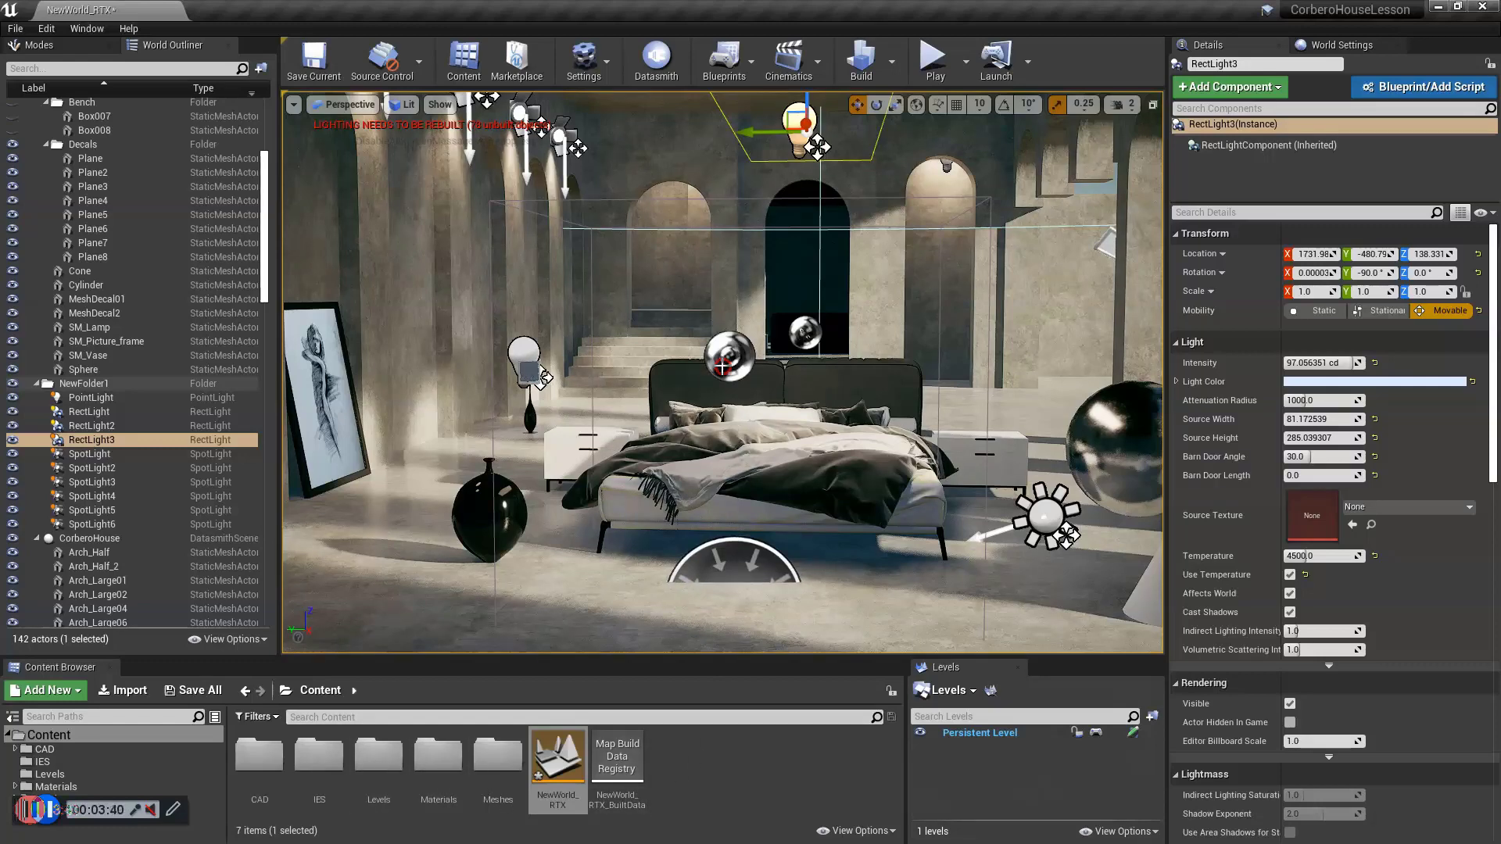
{"action": "mouse_move", "coordinate": [724, 367]}
{"action": "right_mouse_down"}
{"action": "mouse_move", "coordinate": [735, 374]}
{"action": "mouse_move", "coordinate": [724, 368]}
{"action": "right_mouse_up"}
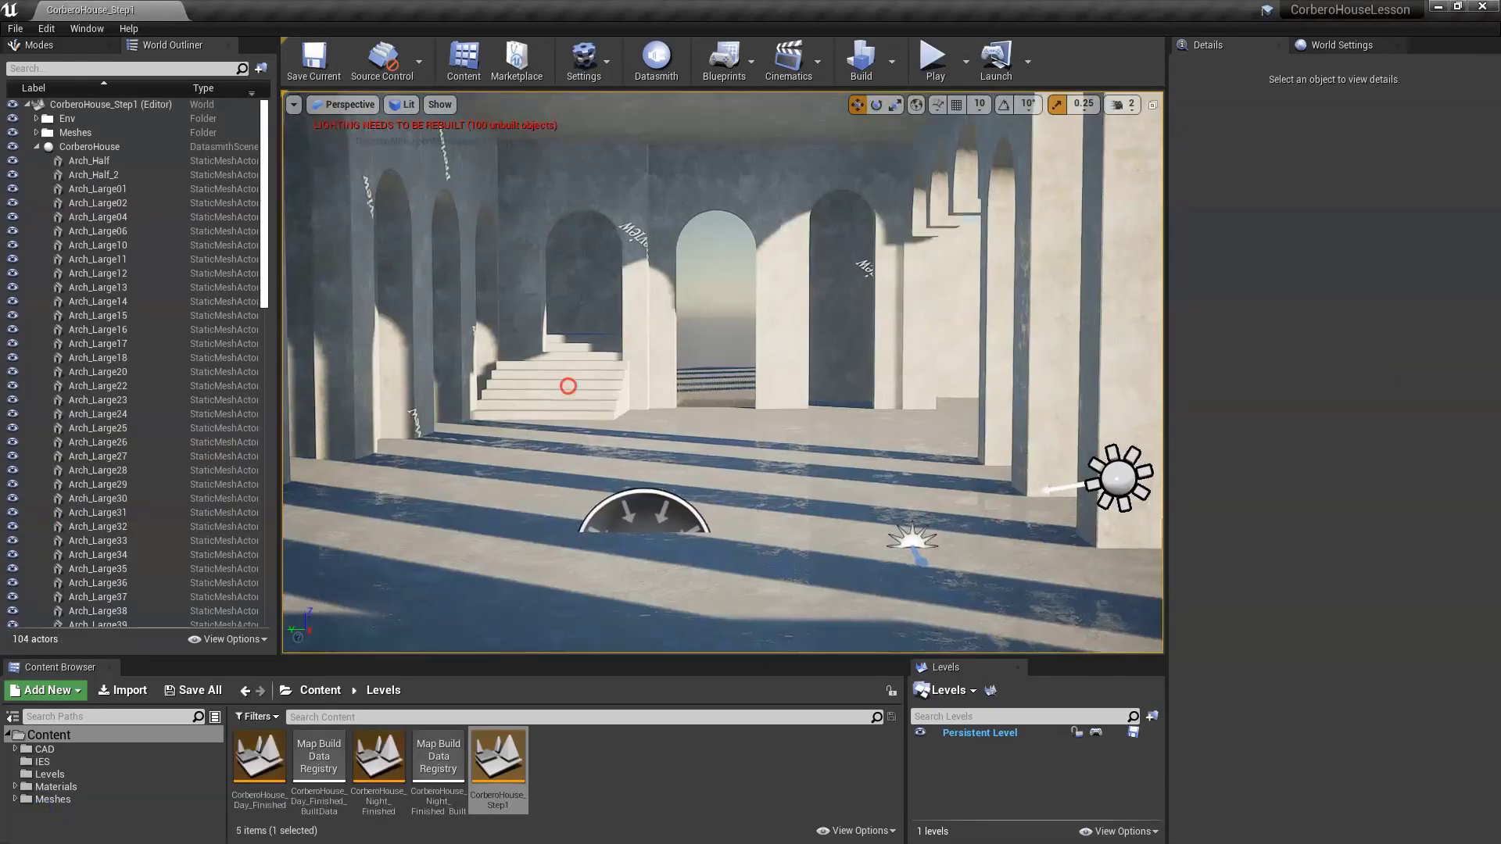
- Examine the viewport's available view modes in the CorberoHouse_Step1 level, including the Level of Detail Coloration options
{"action": "right_click_drag", "start_coordinate": [568, 386], "coordinate": [567, 386]}
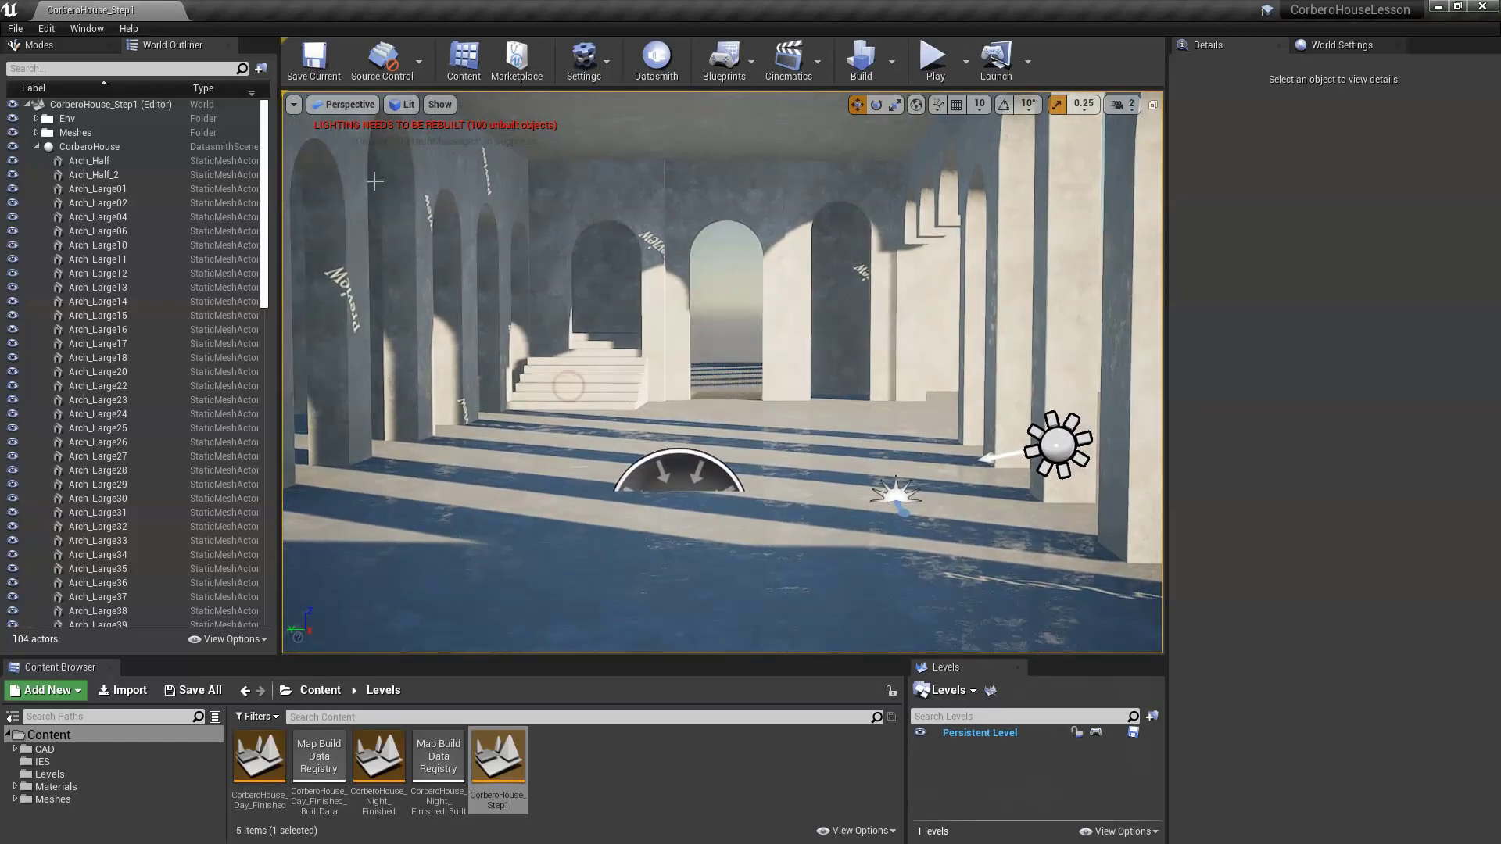
{"action": "left_click", "coordinate": [406, 105]}
{"action": "left_click", "coordinate": [415, 107]}
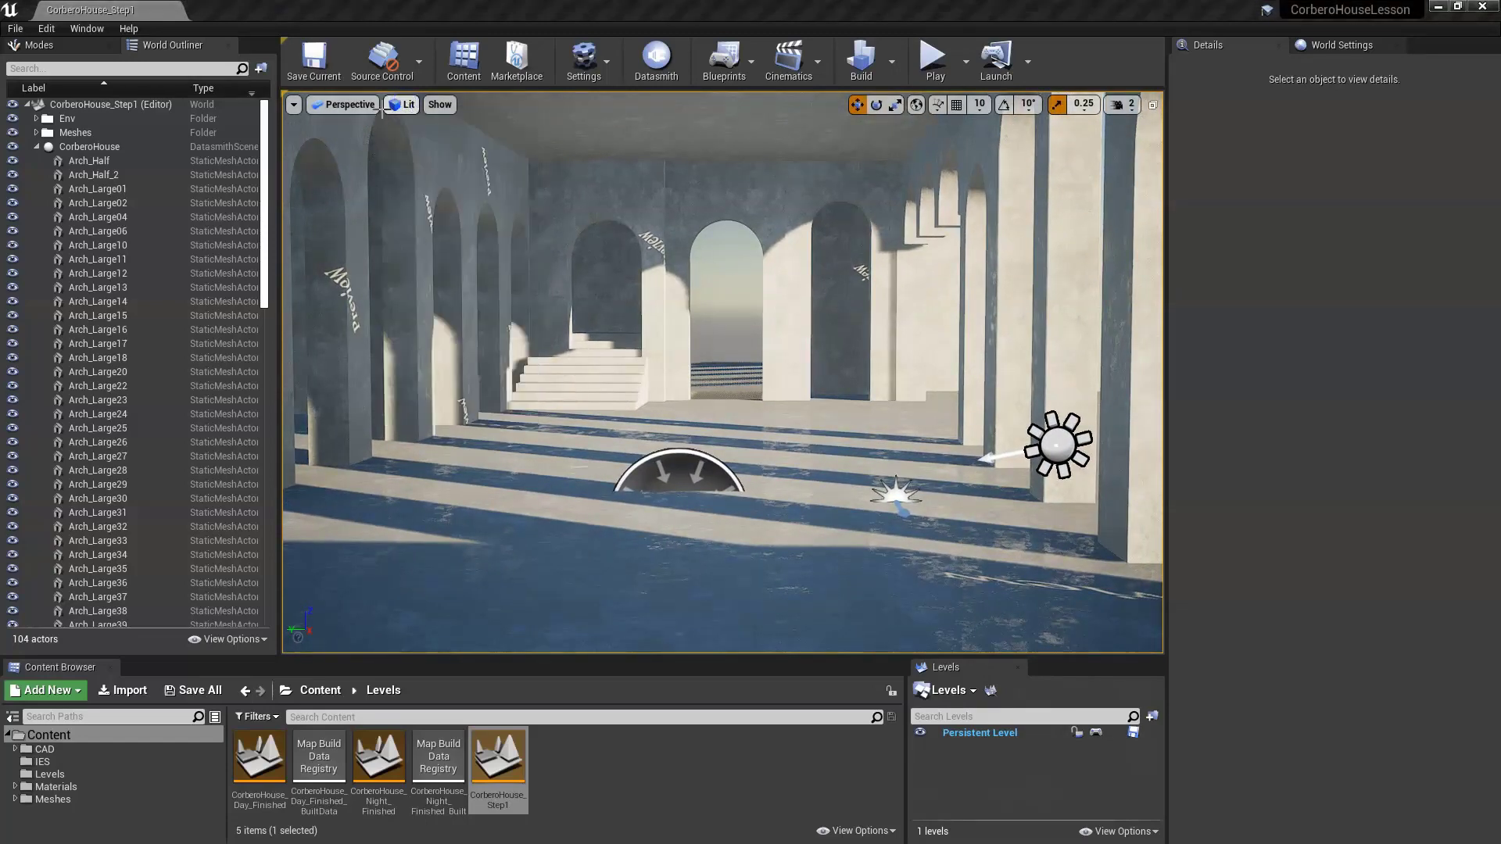
{"action": "left_click", "coordinate": [409, 105]}
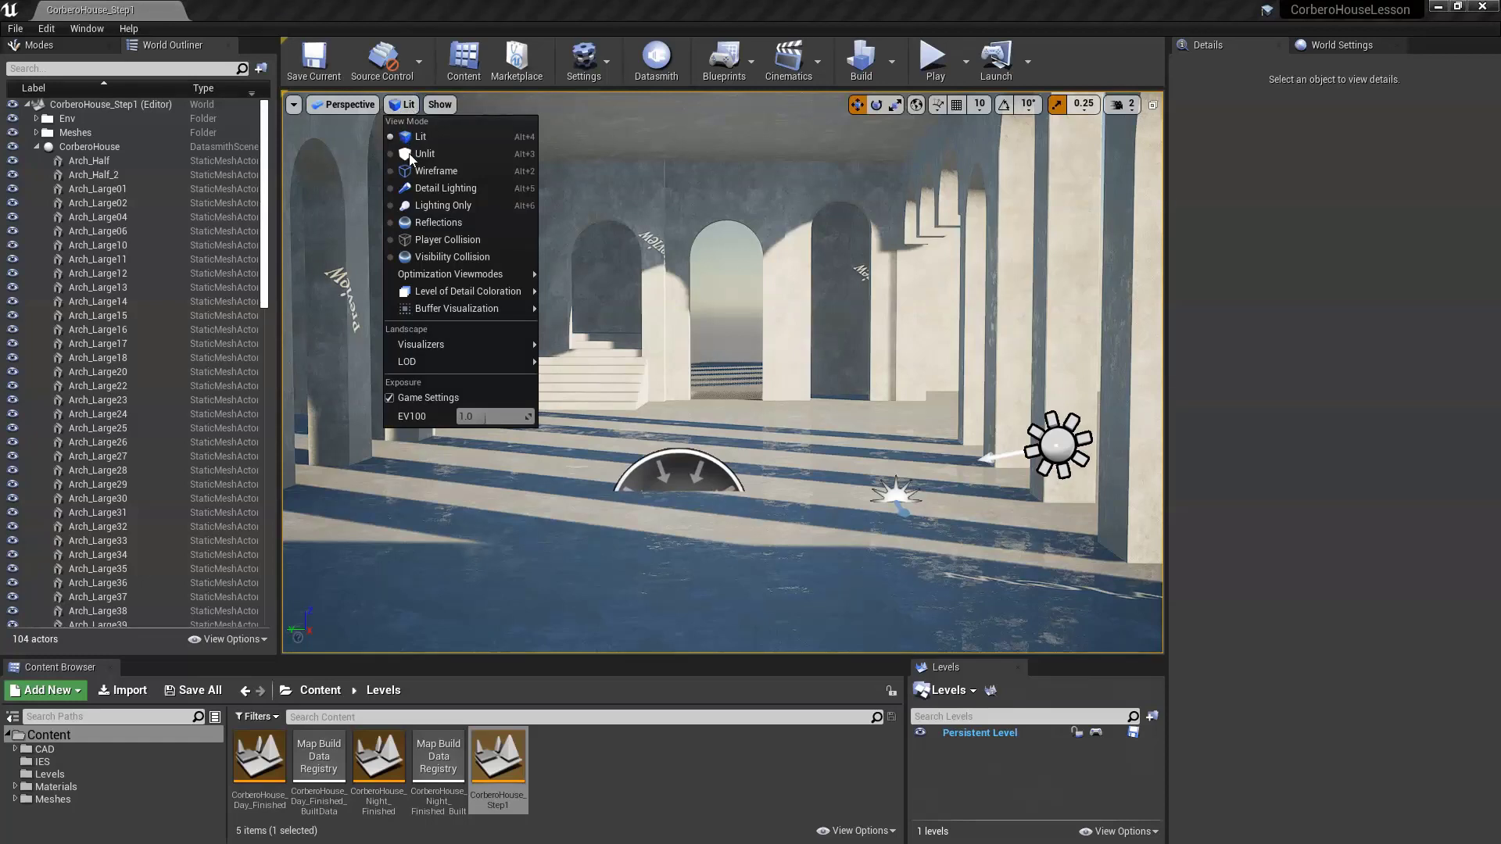
{"action": "mouse_move", "coordinate": [401, 276]}
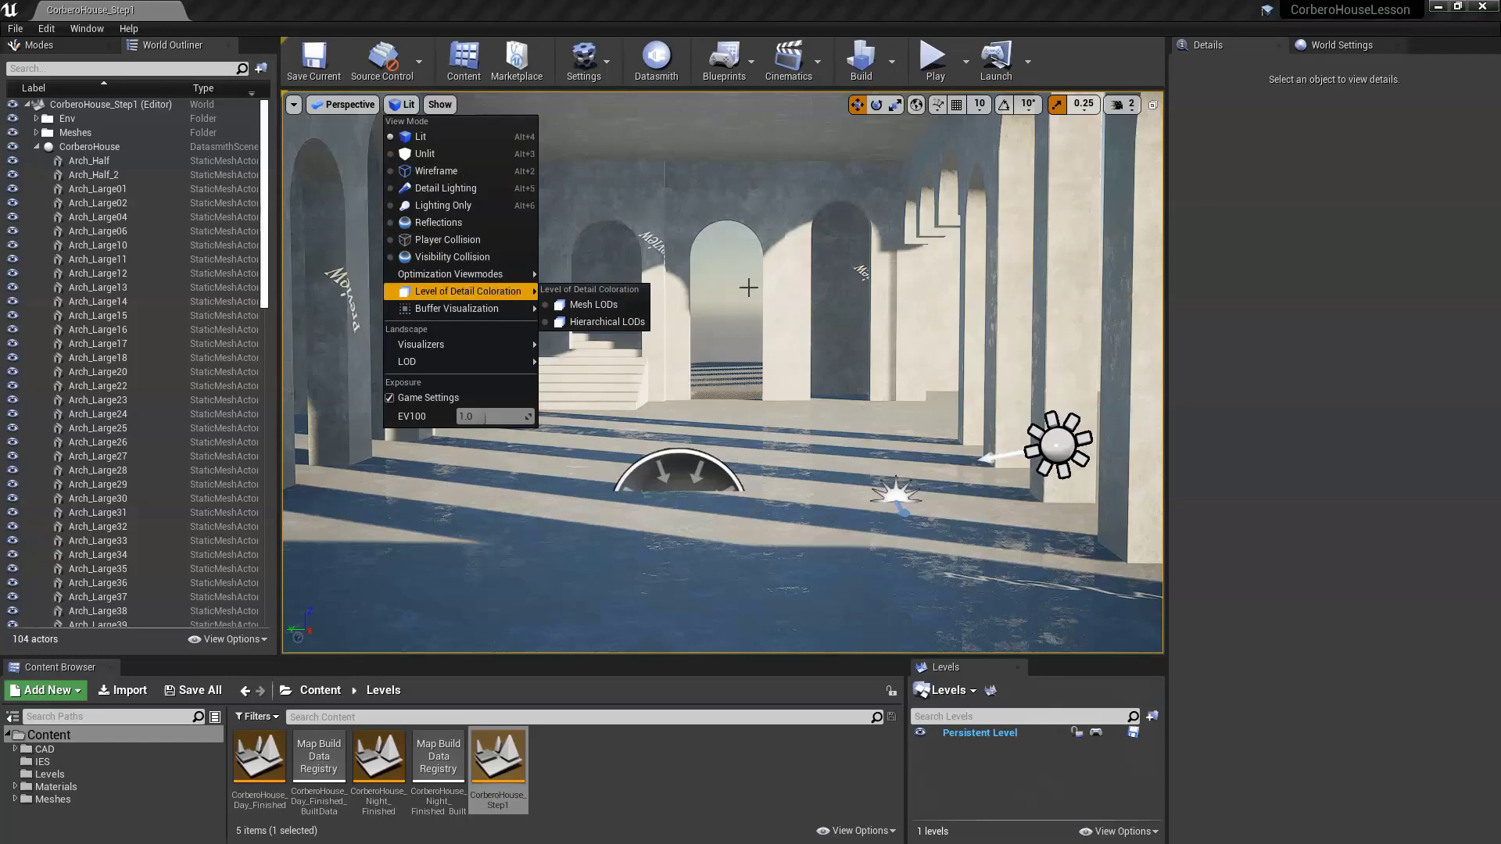
- Rotate the DirectionalLight to about -36.6°, -29.0° and 117.0° and look over the shadows cast across the arched hall
{"action": "left_click_drag", "start_coordinate": [777, 275], "coordinate": [779, 273]}
{"action": "left_click", "coordinate": [1032, 466]}
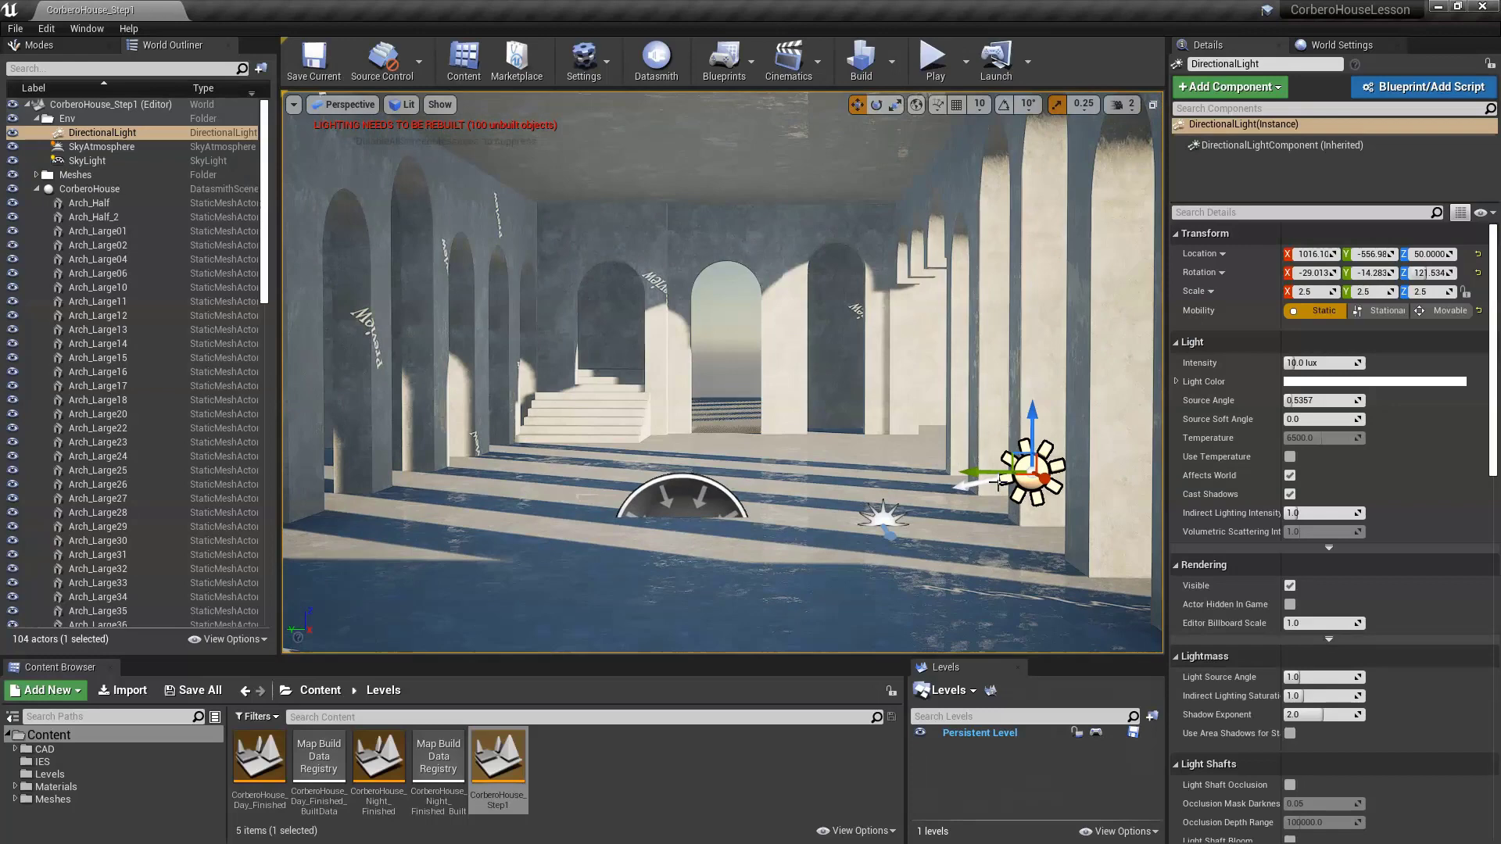
{"action": "key", "text": "e"}
{"action": "left_click_drag", "start_coordinate": [999, 486], "coordinate": [1027, 491]}
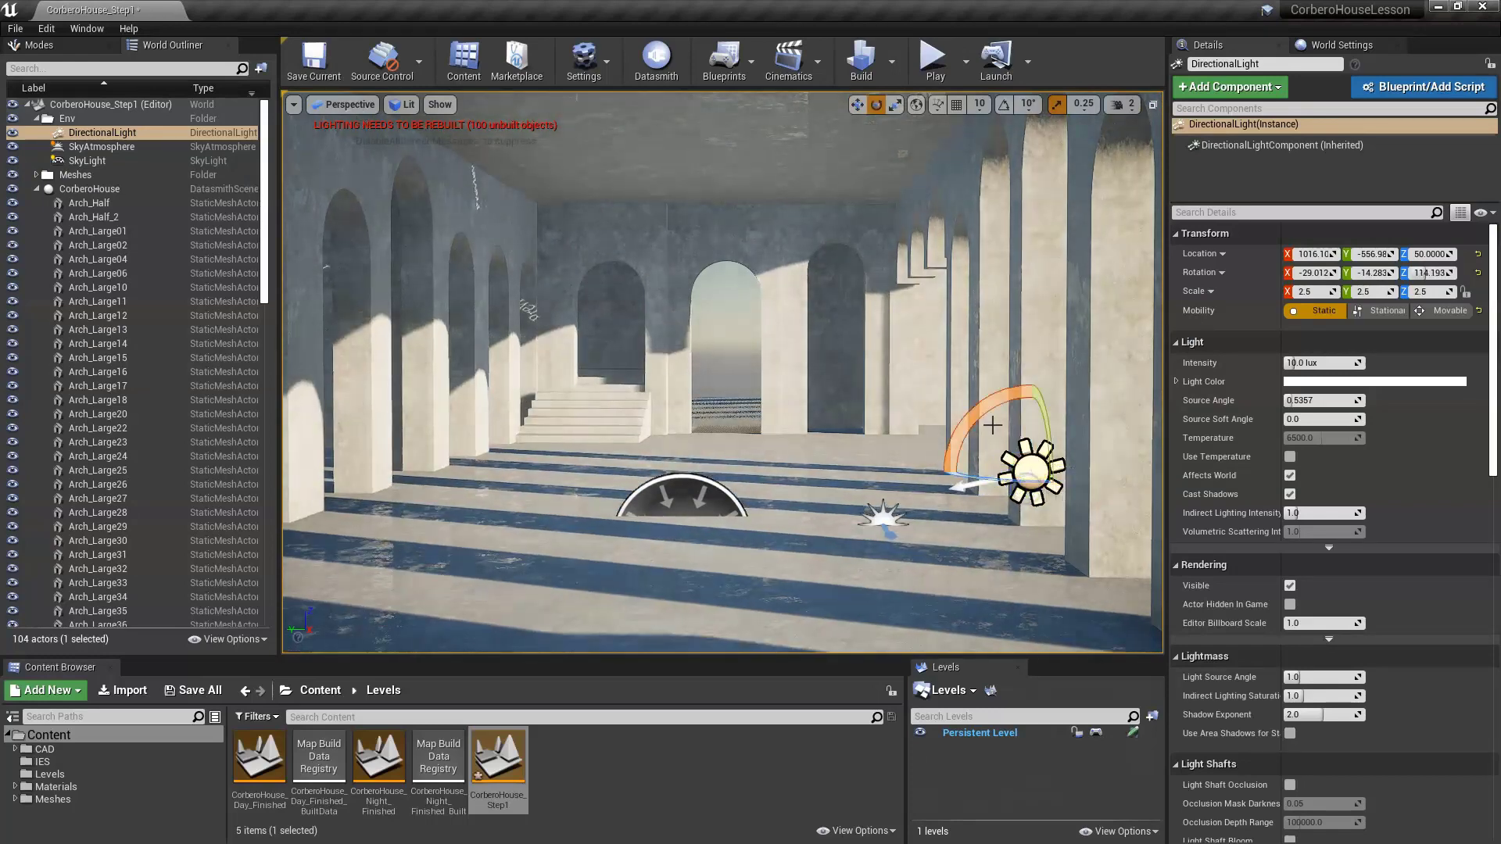
{"action": "mouse_move", "coordinate": [970, 422]}
{"action": "left_mouse_down"}
{"action": "mouse_move", "coordinate": [964, 402]}
{"action": "mouse_move", "coordinate": [954, 496]}
{"action": "mouse_move", "coordinate": [944, 419]}
{"action": "left_mouse_up"}
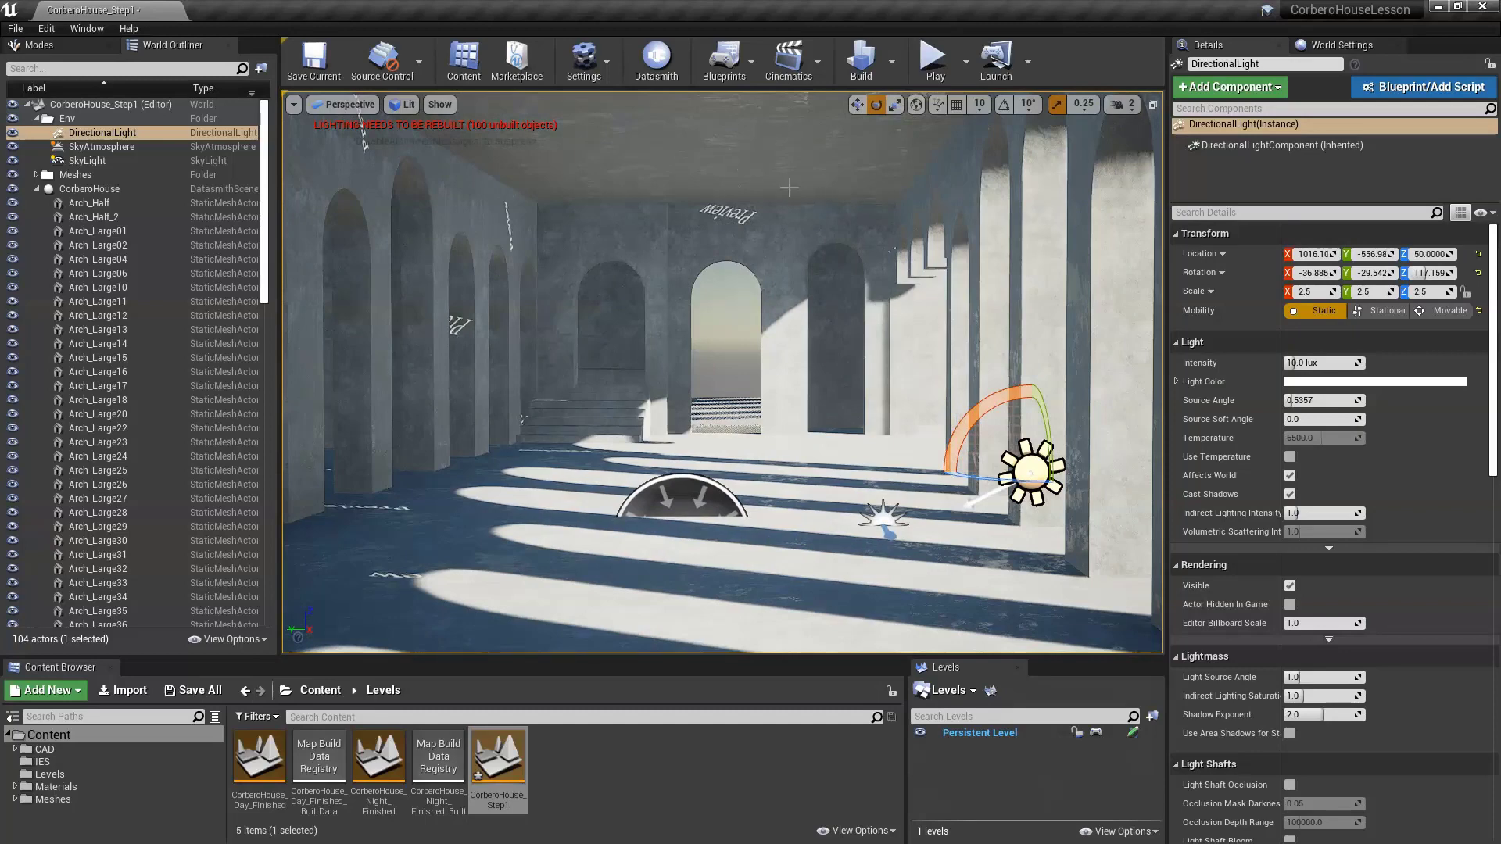
{"action": "right_click_drag", "start_coordinate": [1050, 389], "coordinate": [1050, 388]}
{"action": "left_click_drag", "start_coordinate": [1027, 443], "coordinate": [960, 379]}
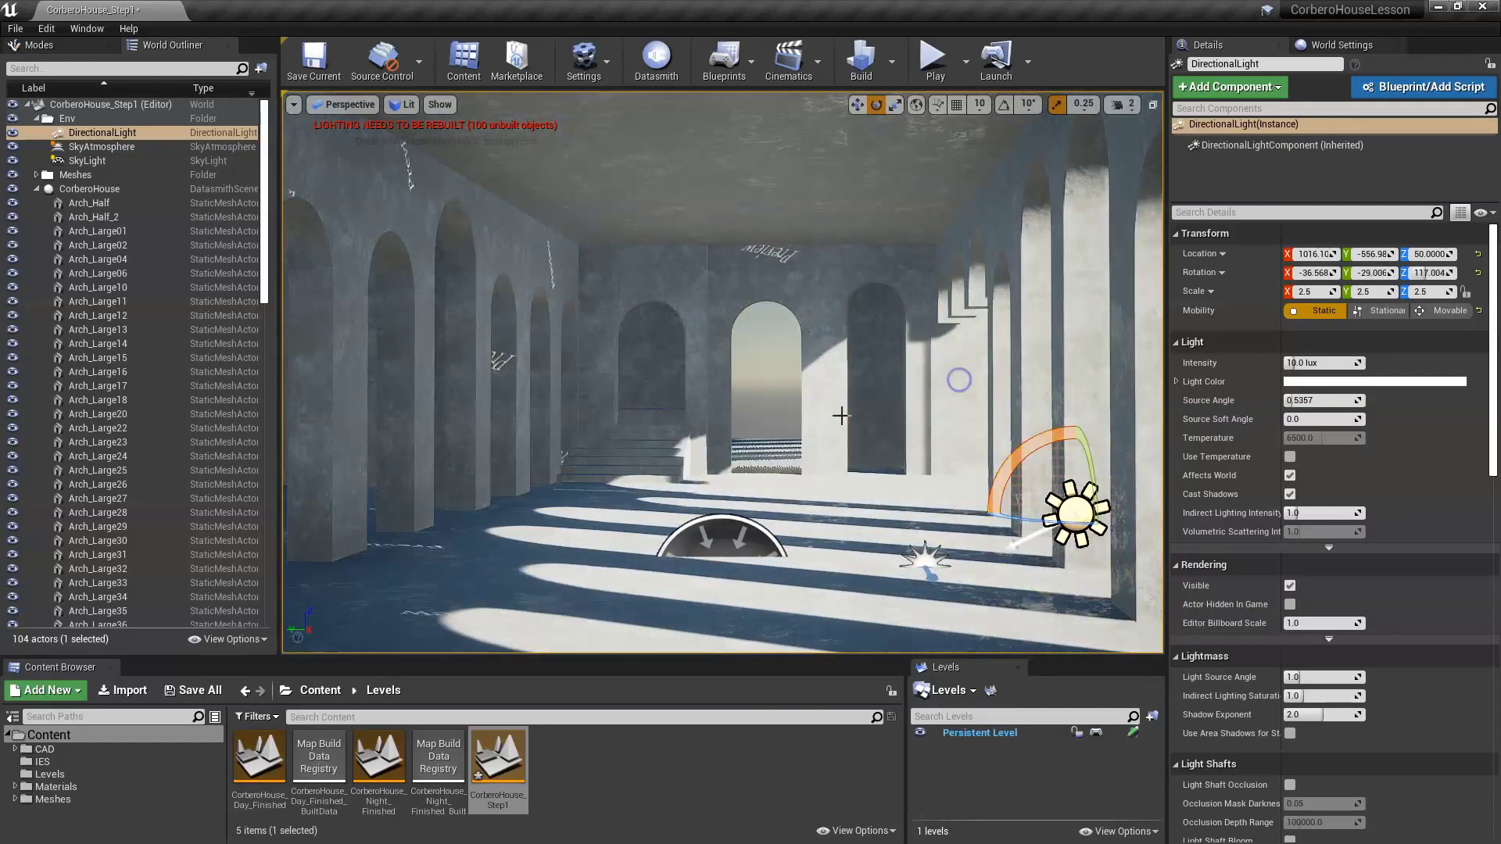
{"action": "right_click_drag", "start_coordinate": [842, 417], "coordinate": [842, 417]}
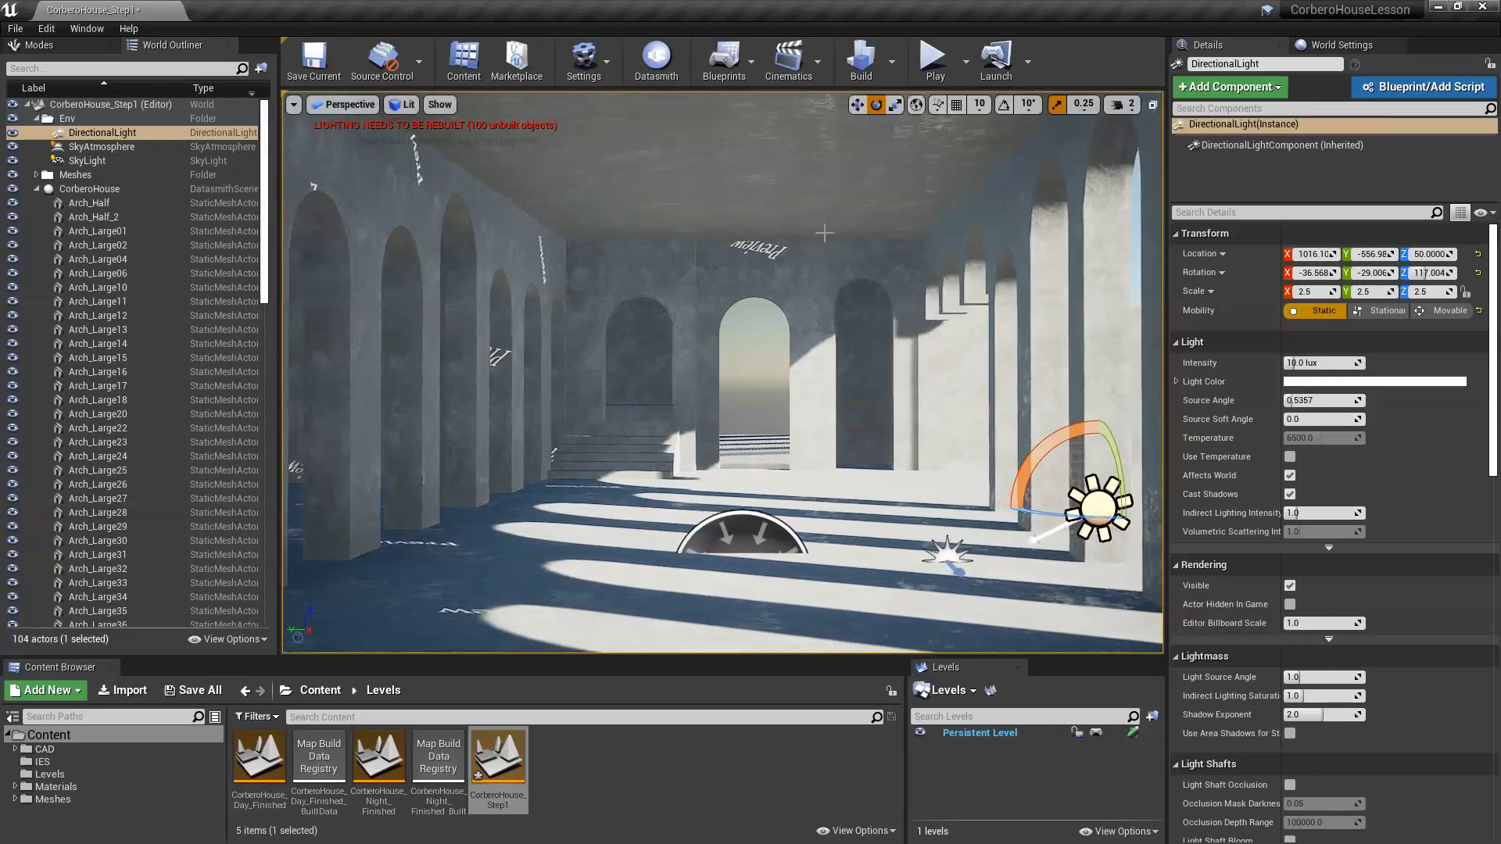
{"action": "right_click_drag", "start_coordinate": [825, 233], "coordinate": [829, 238]}
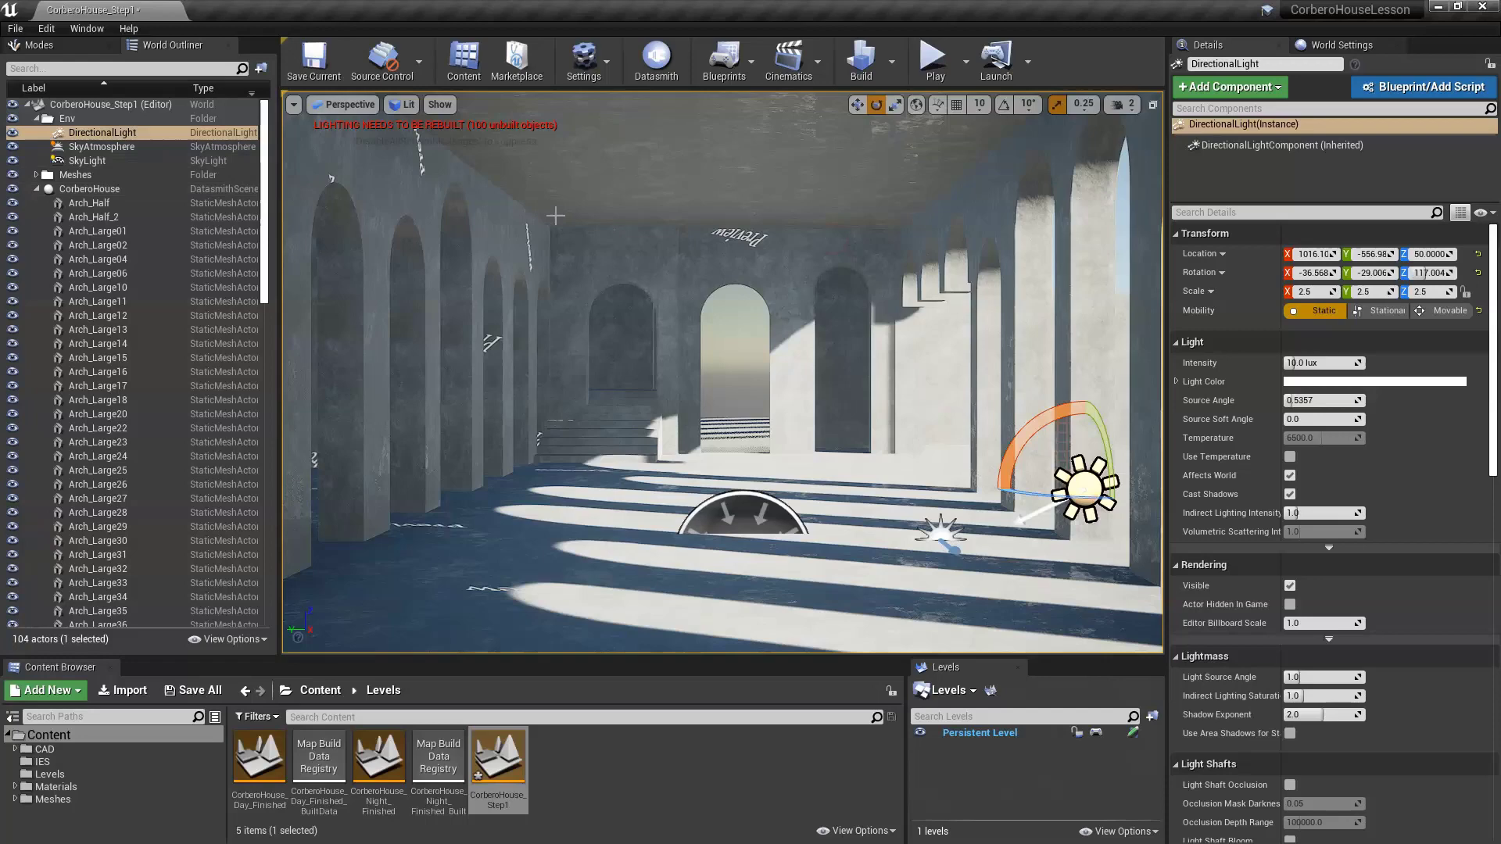
- Set the project's Default RHI for the Windows platform to DirectX 12
{"action": "left_click", "coordinate": [52, 31]}
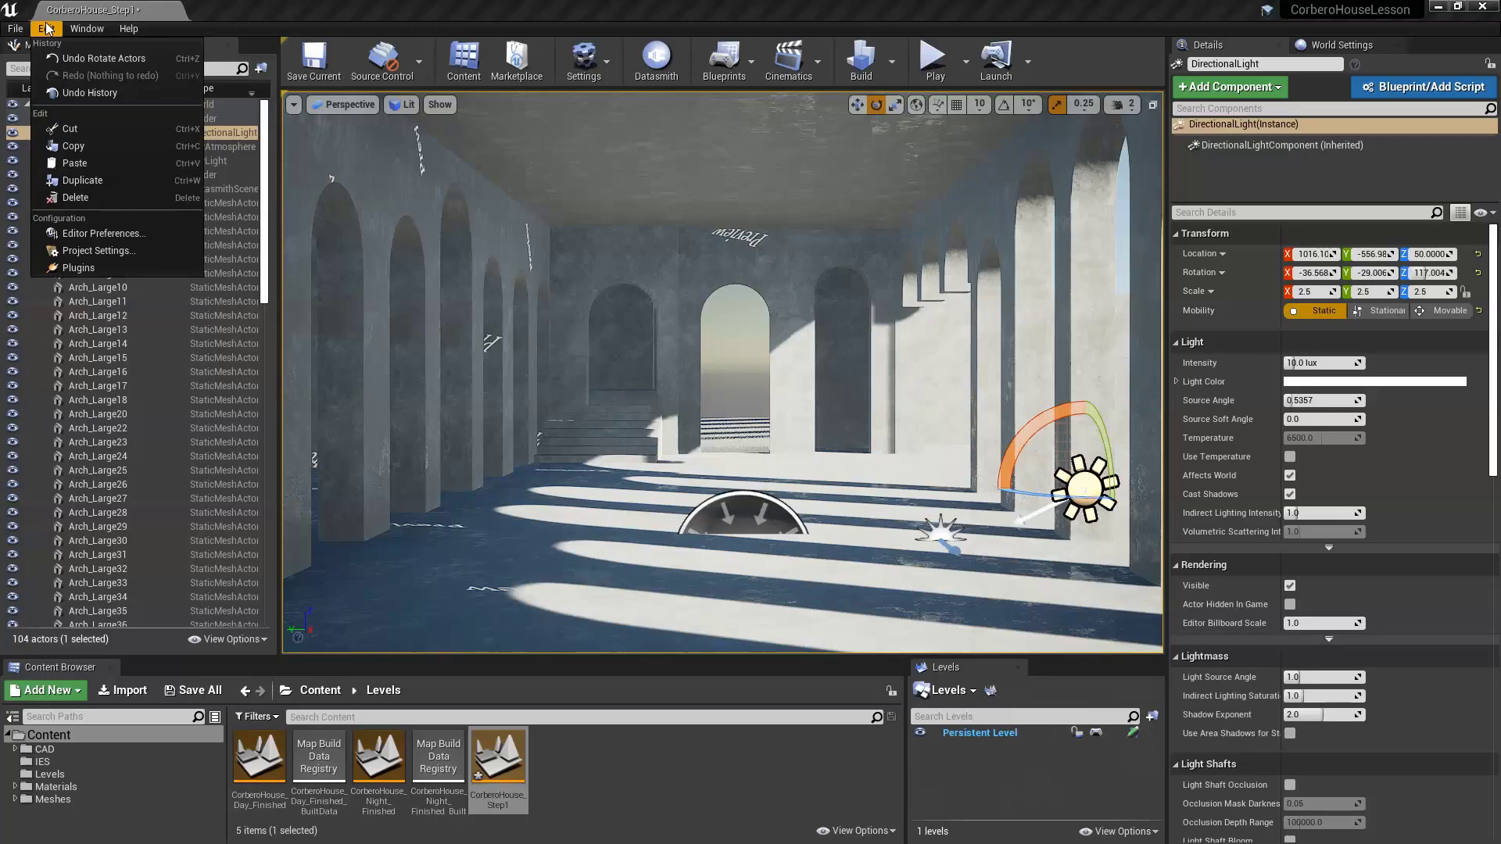
{"action": "left_click", "coordinate": [98, 250]}
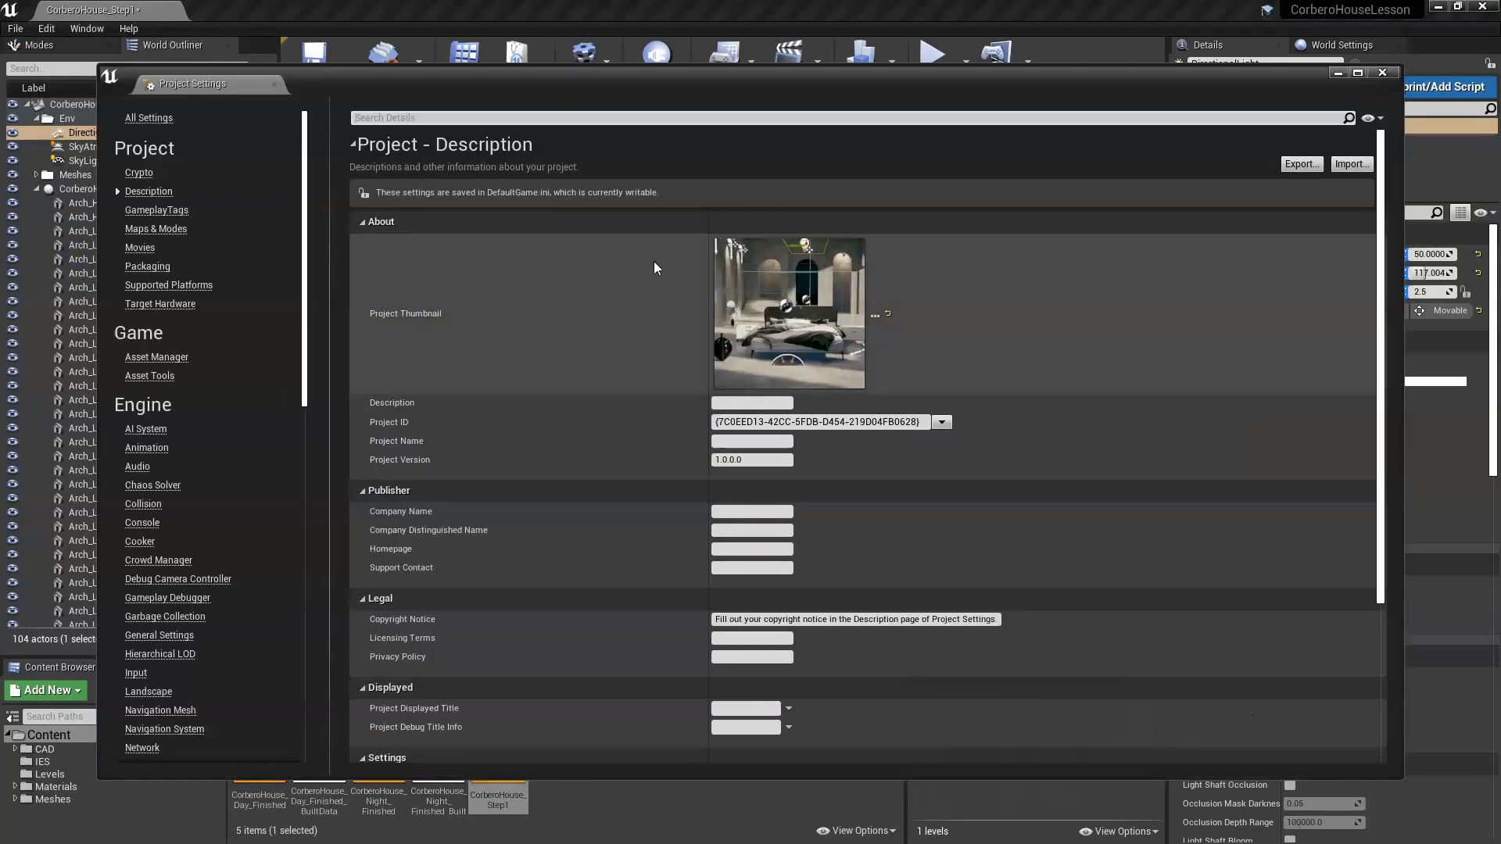
{"action": "left_click_drag", "start_coordinate": [416, 80], "coordinate": [423, 44]}
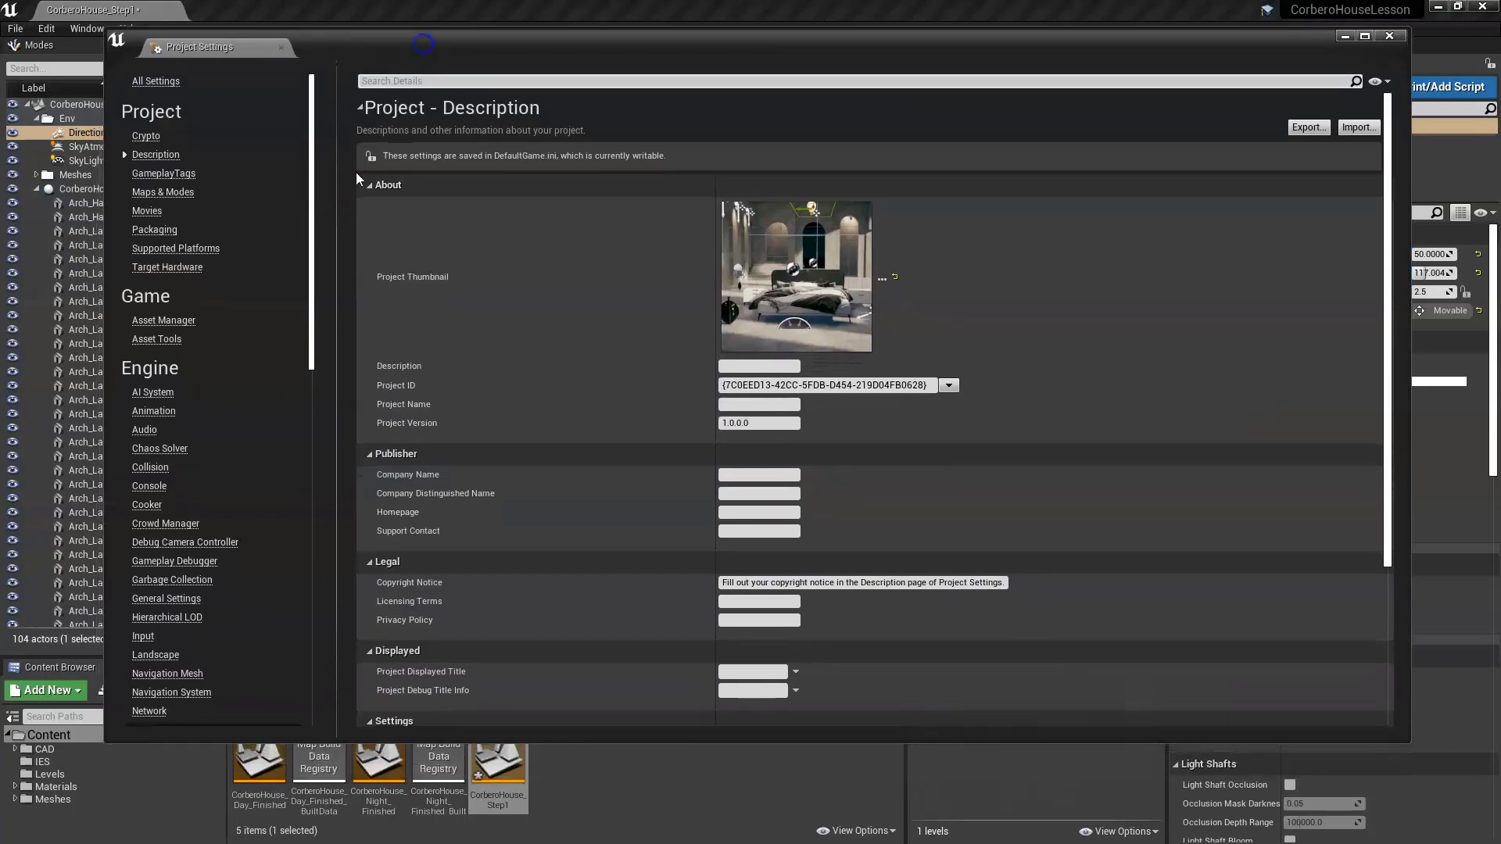
{"action": "scroll", "coordinate": [297, 472], "scroll_direction": "down", "scroll_amount": 12}
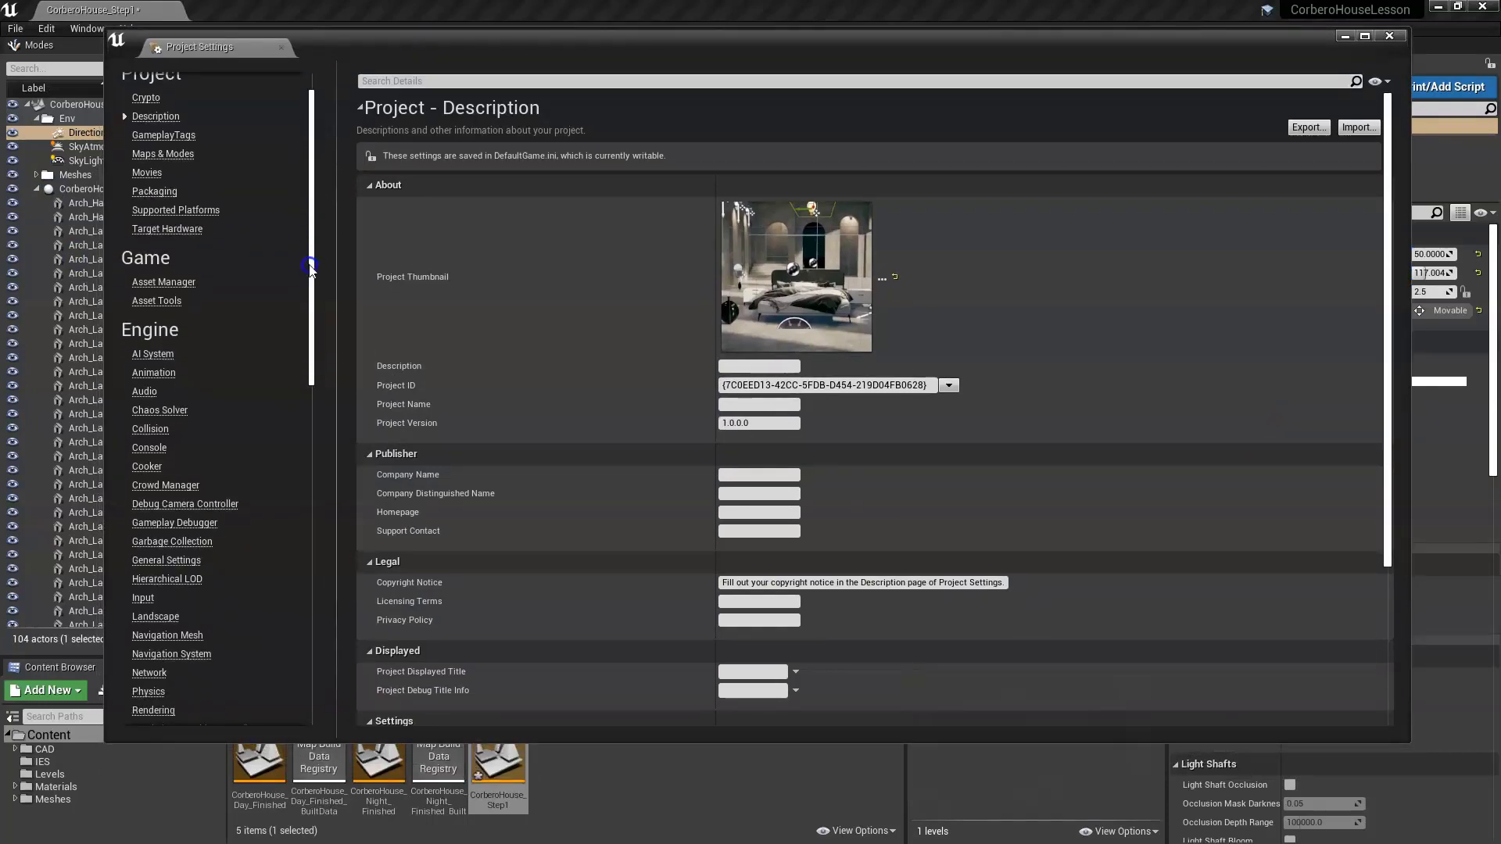
{"action": "scroll", "coordinate": [297, 472], "scroll_direction": "down", "scroll_amount": 8}
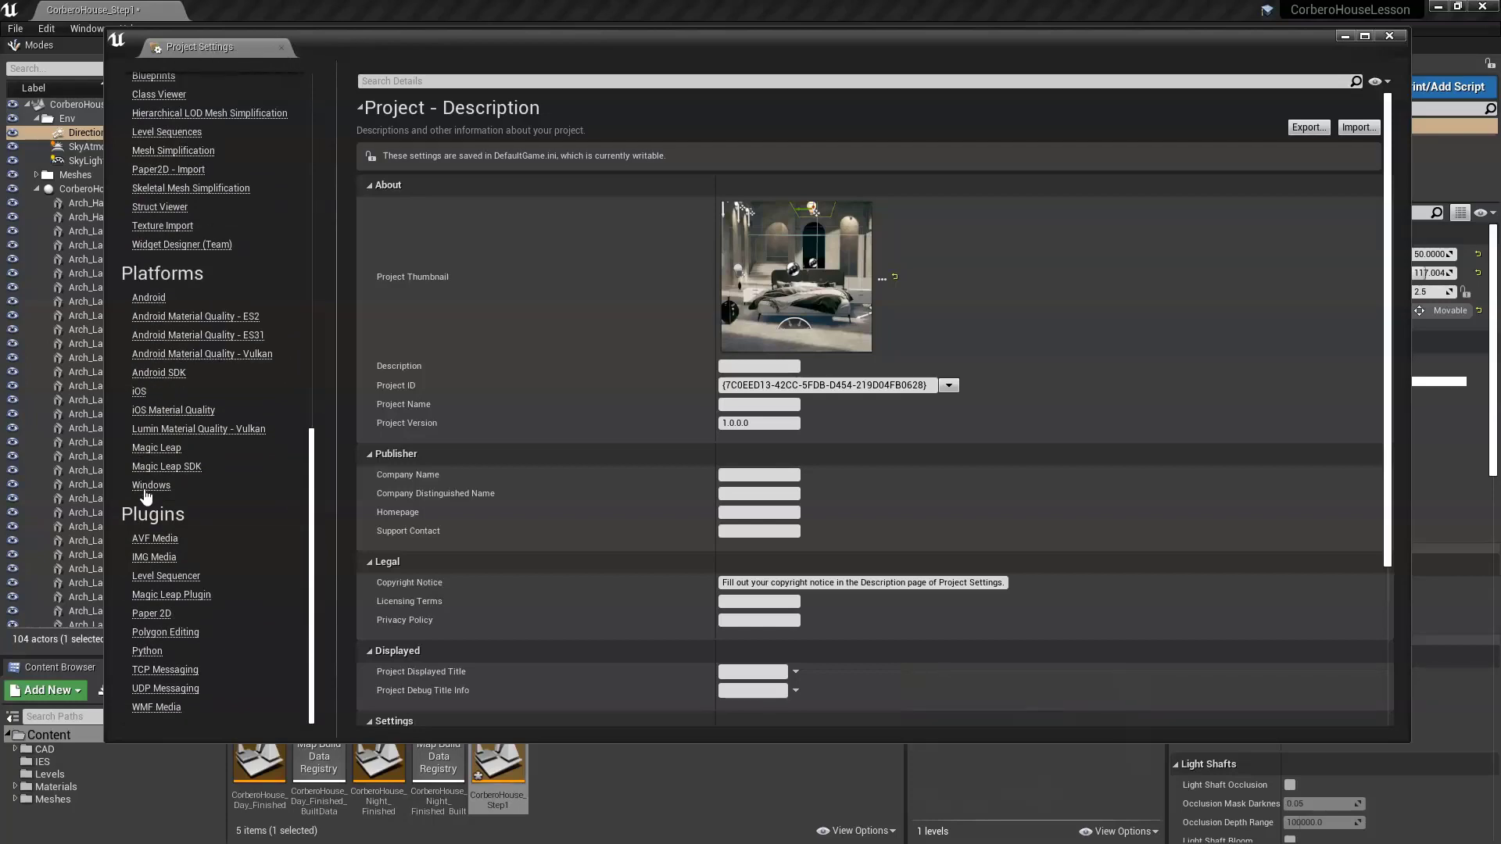
{"action": "left_click", "coordinate": [151, 486]}
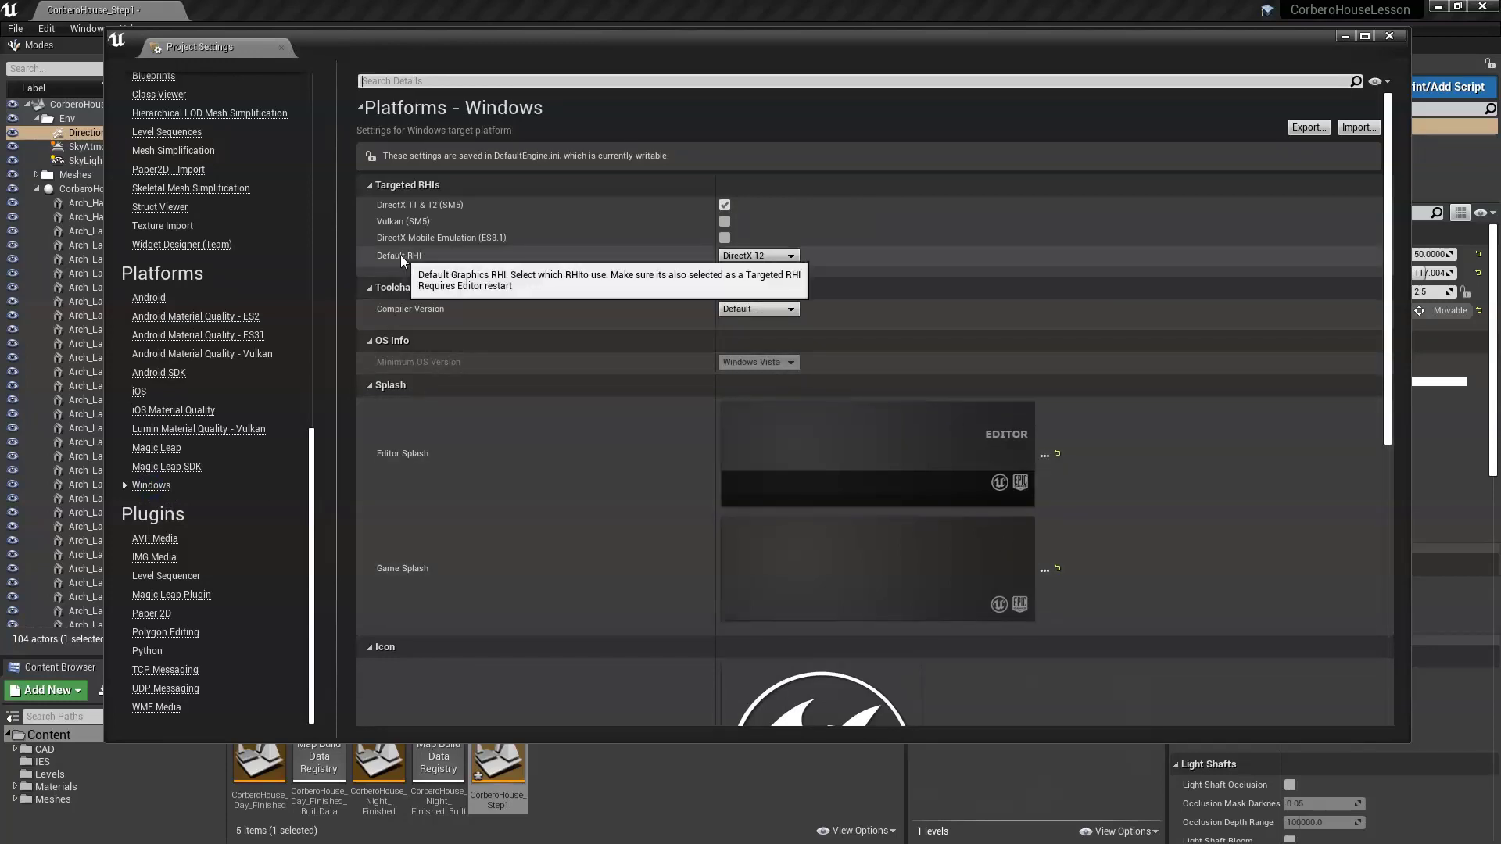
{"action": "left_click", "coordinate": [757, 256]}
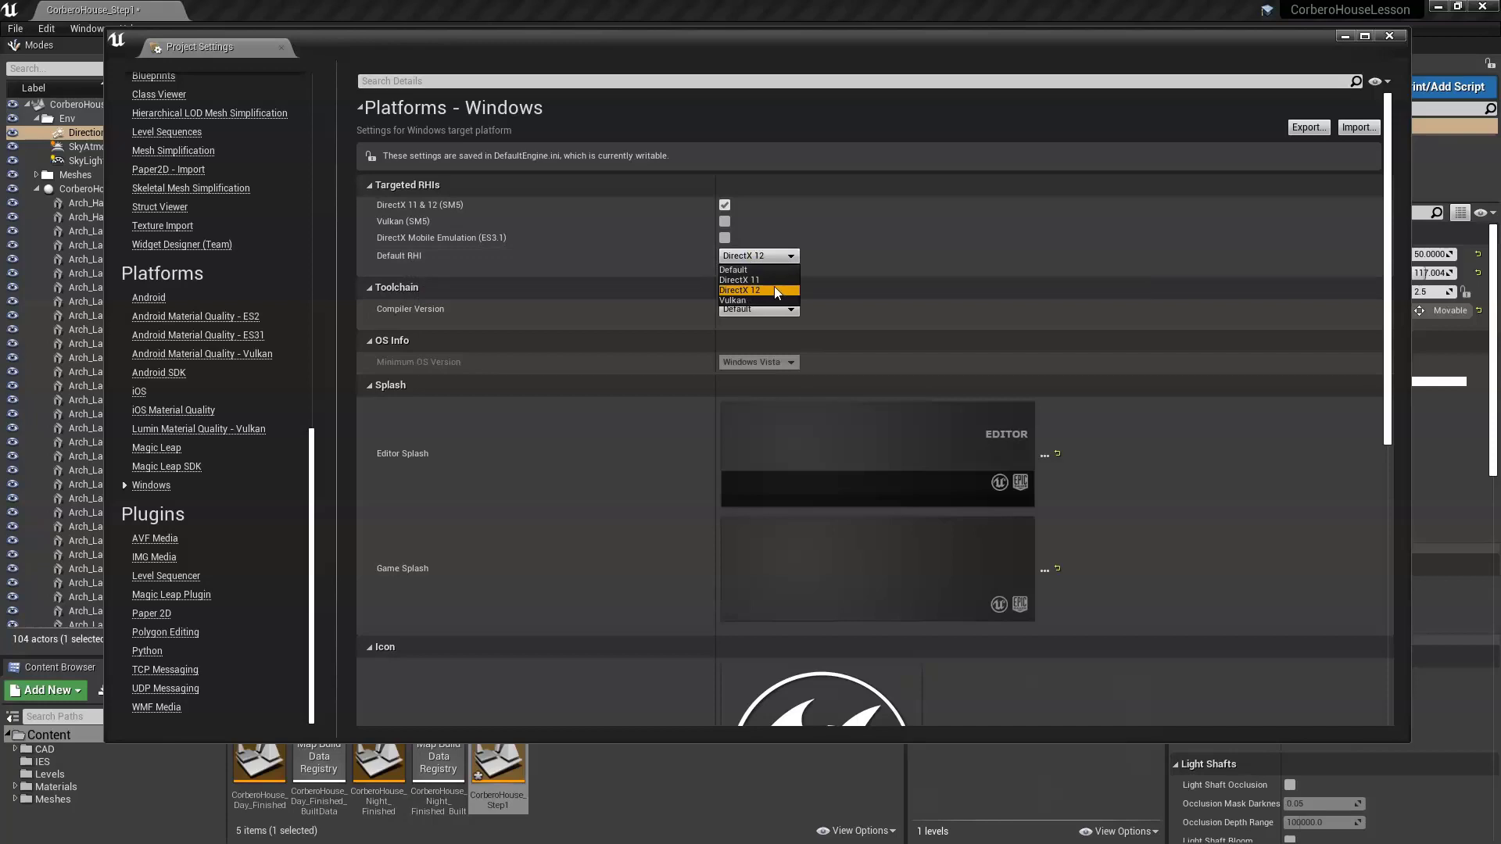
{"action": "left_click", "coordinate": [748, 269]}
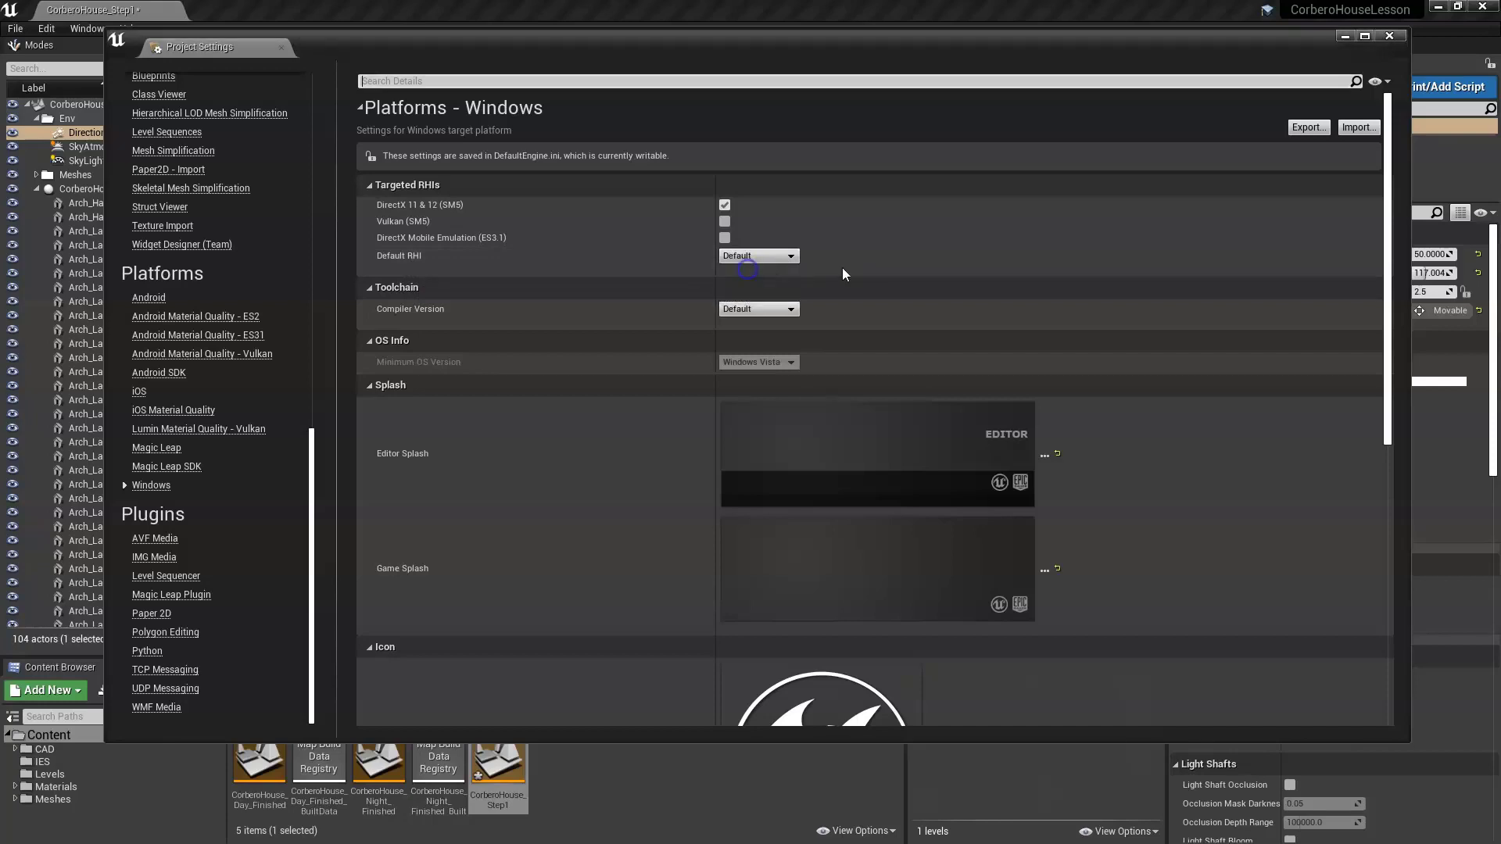
{"action": "left_click", "coordinate": [771, 256]}
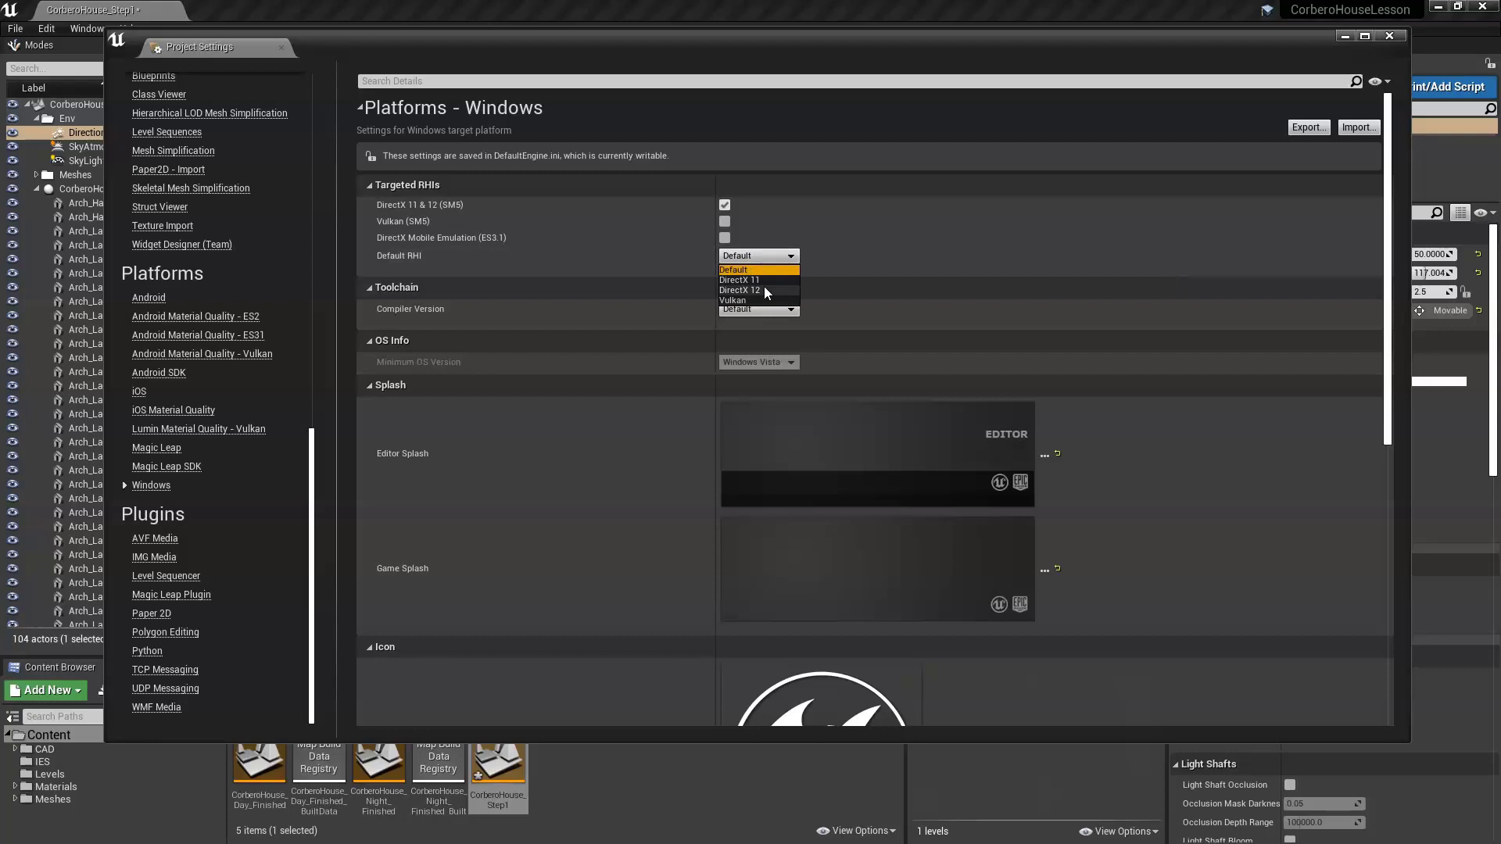
{"action": "left_click", "coordinate": [755, 292]}
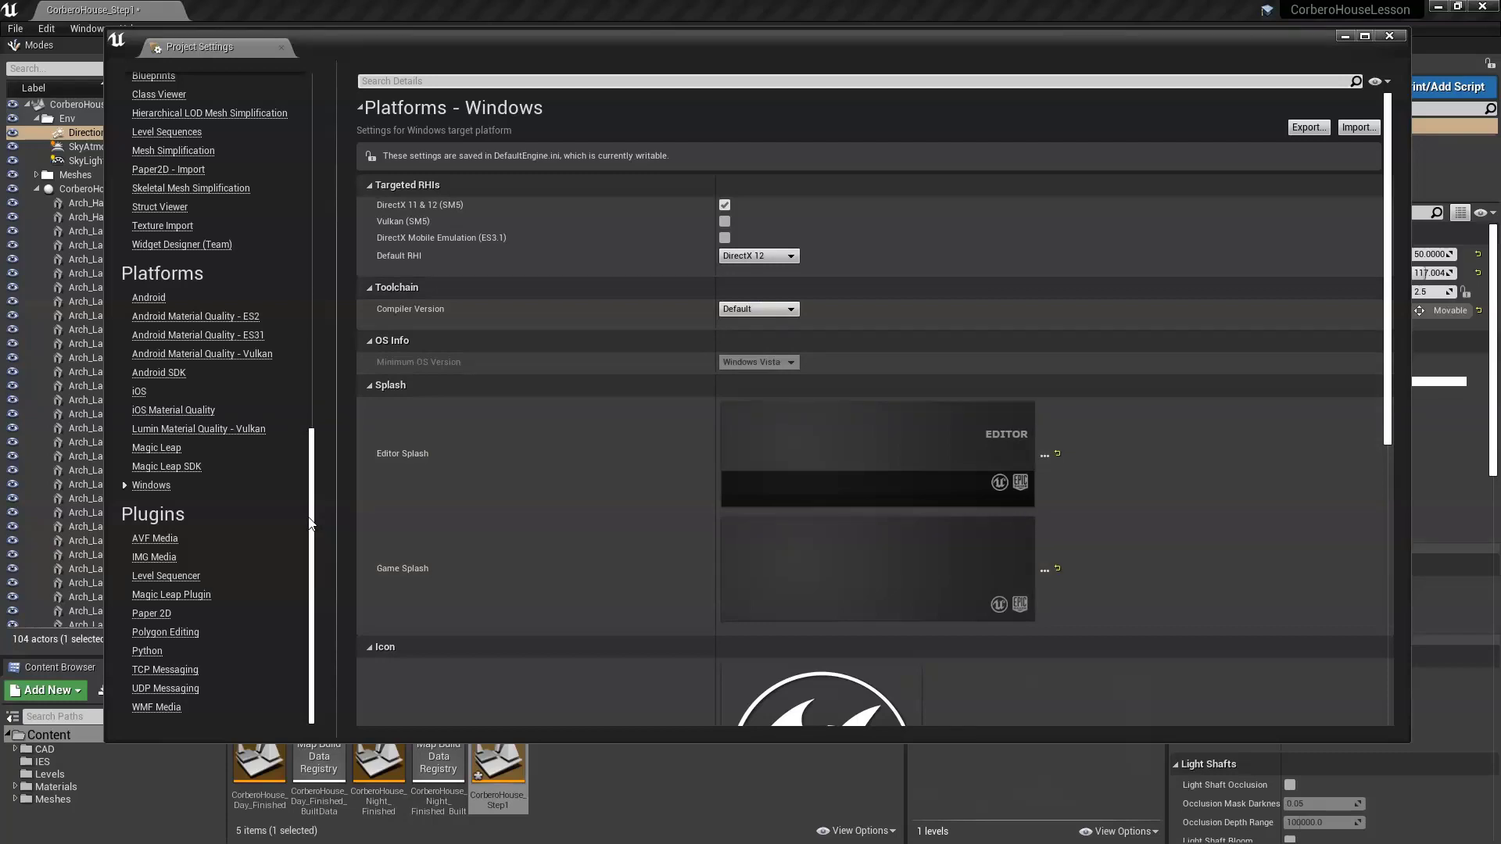
- Enable Ray Tracing in the project's engine rendering settings
{"action": "left_click_drag", "start_coordinate": [314, 516], "coordinate": [311, 281]}
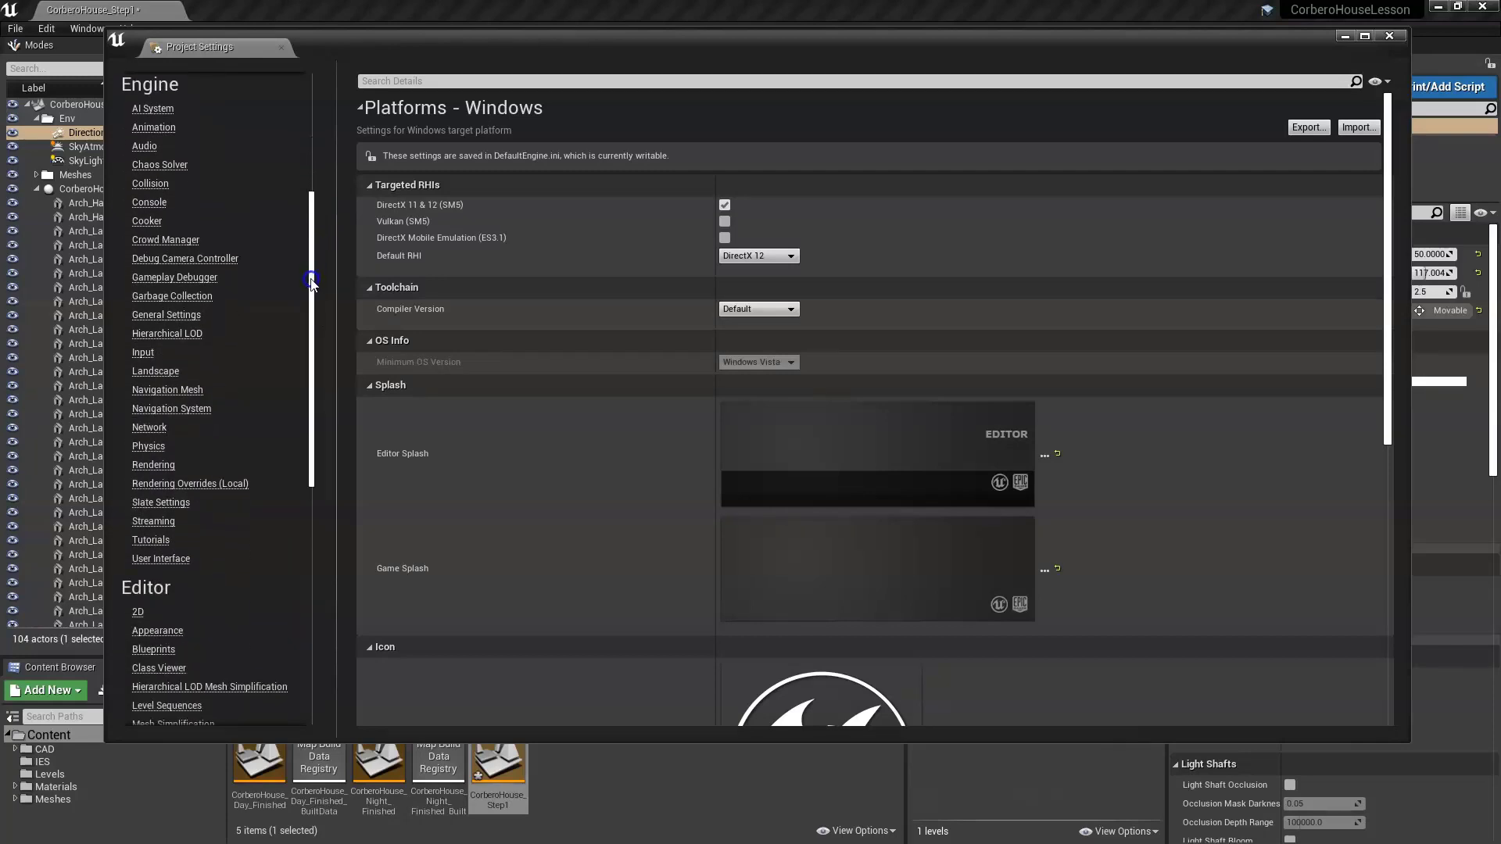
{"action": "left_click", "coordinate": [153, 465]}
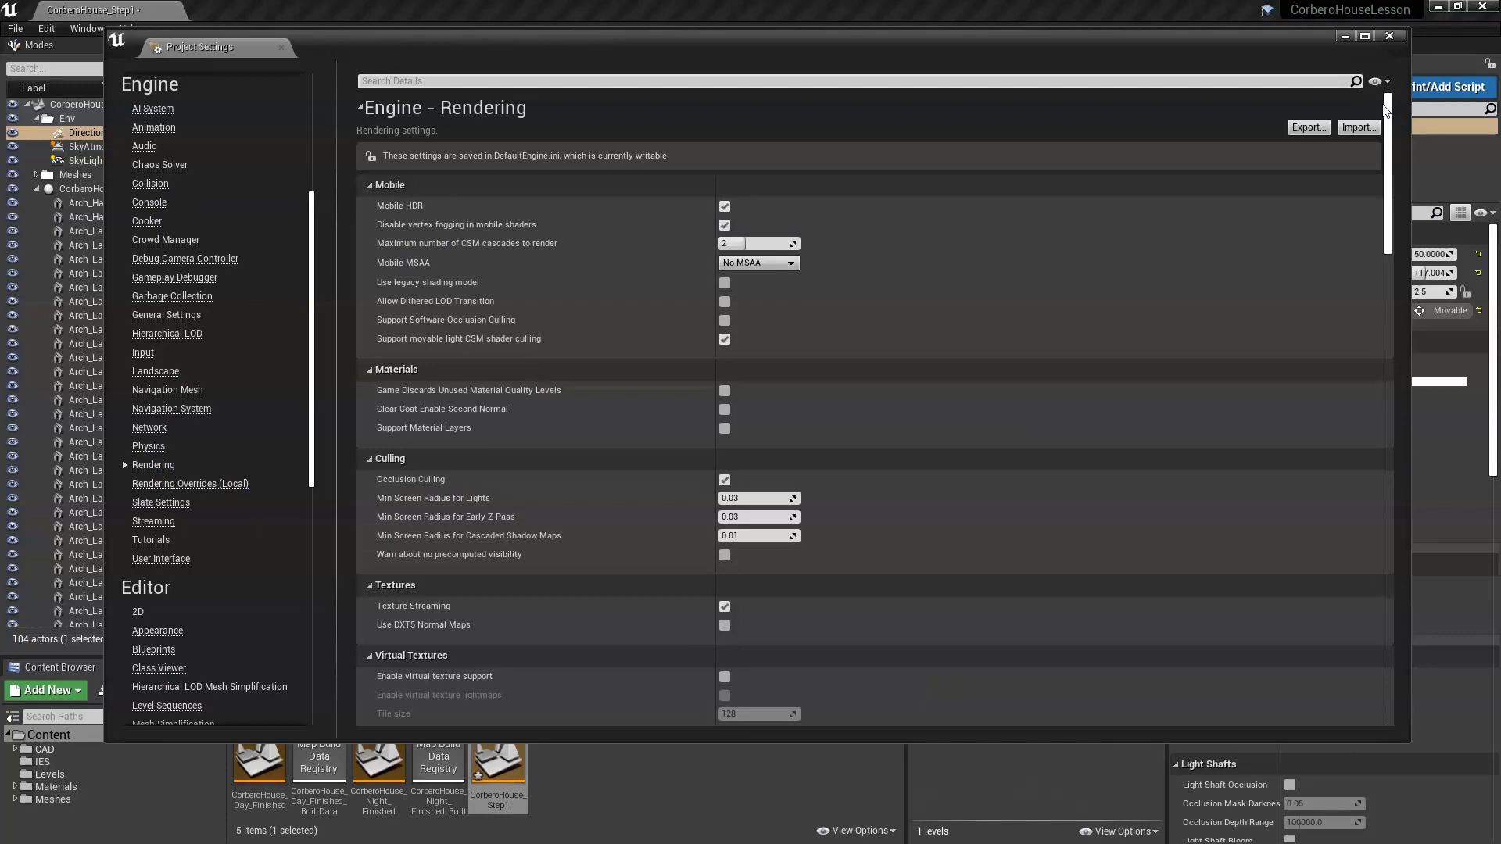
{"action": "left_click_drag", "start_coordinate": [1386, 111], "coordinate": [1405, 743]}
{"action": "scroll", "coordinate": [796, 569], "scroll_direction": "up", "scroll_amount": 10}
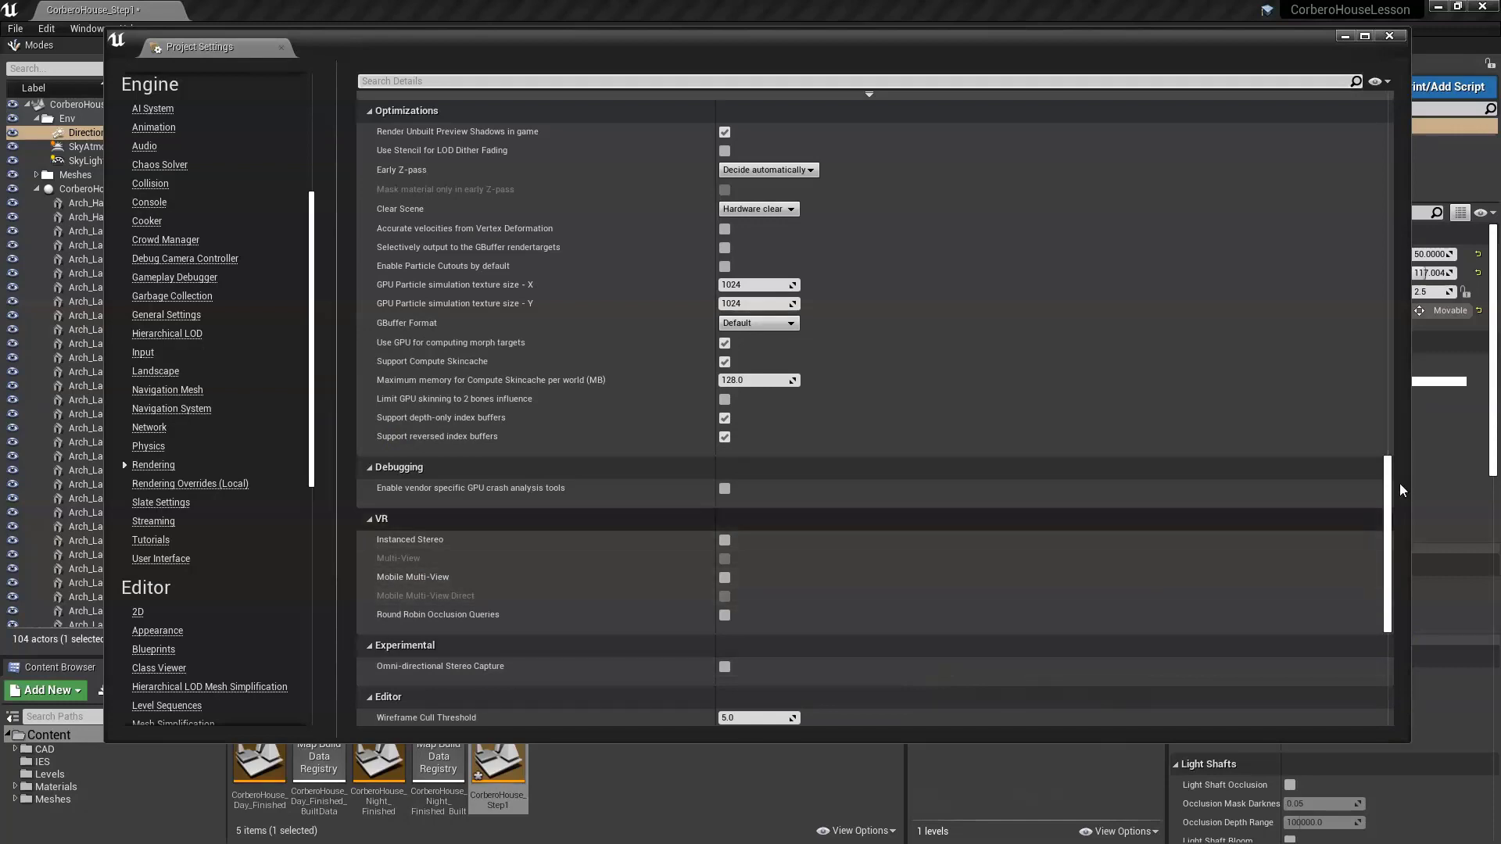
{"action": "left_click_drag", "start_coordinate": [1388, 472], "coordinate": [1388, 562]}
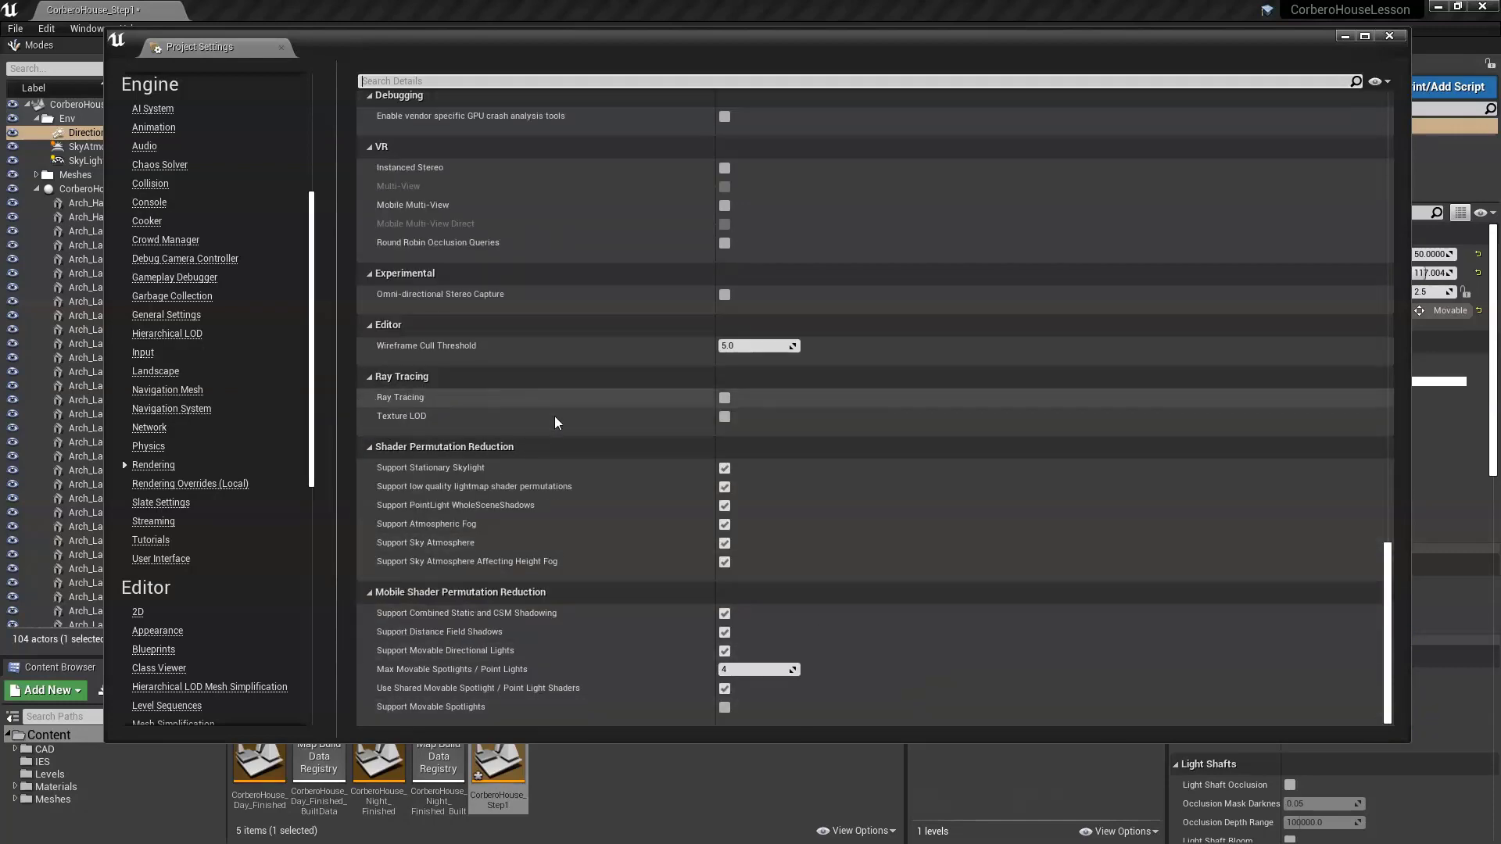
{"action": "left_click", "coordinate": [724, 397]}
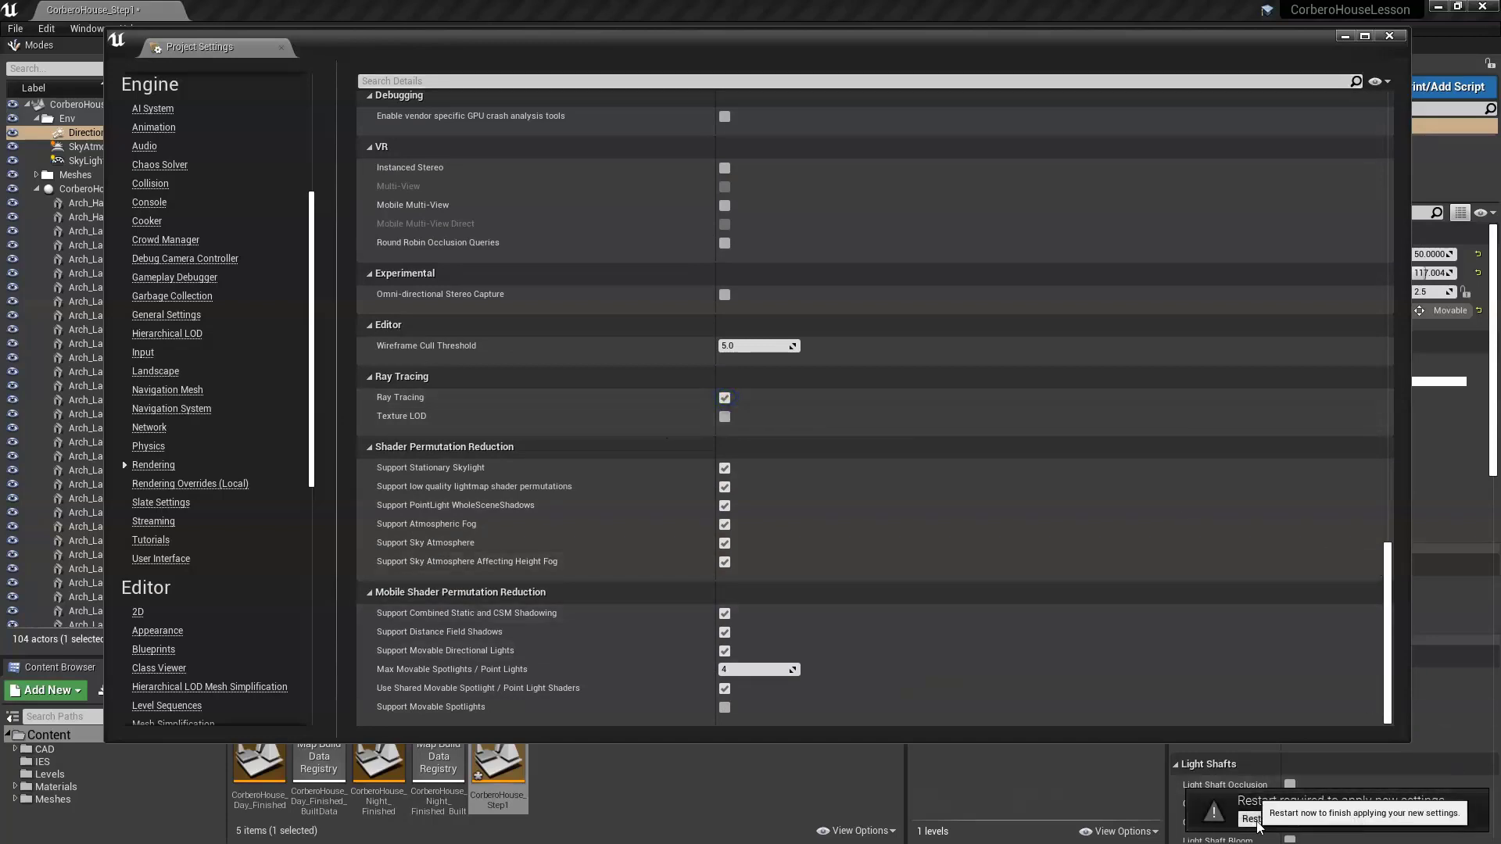
- Restart the editor, saving the CorberoHouse_Step1 level, and reopen that level from the Levels folder
{"action": "left_click", "coordinate": [1269, 820]}
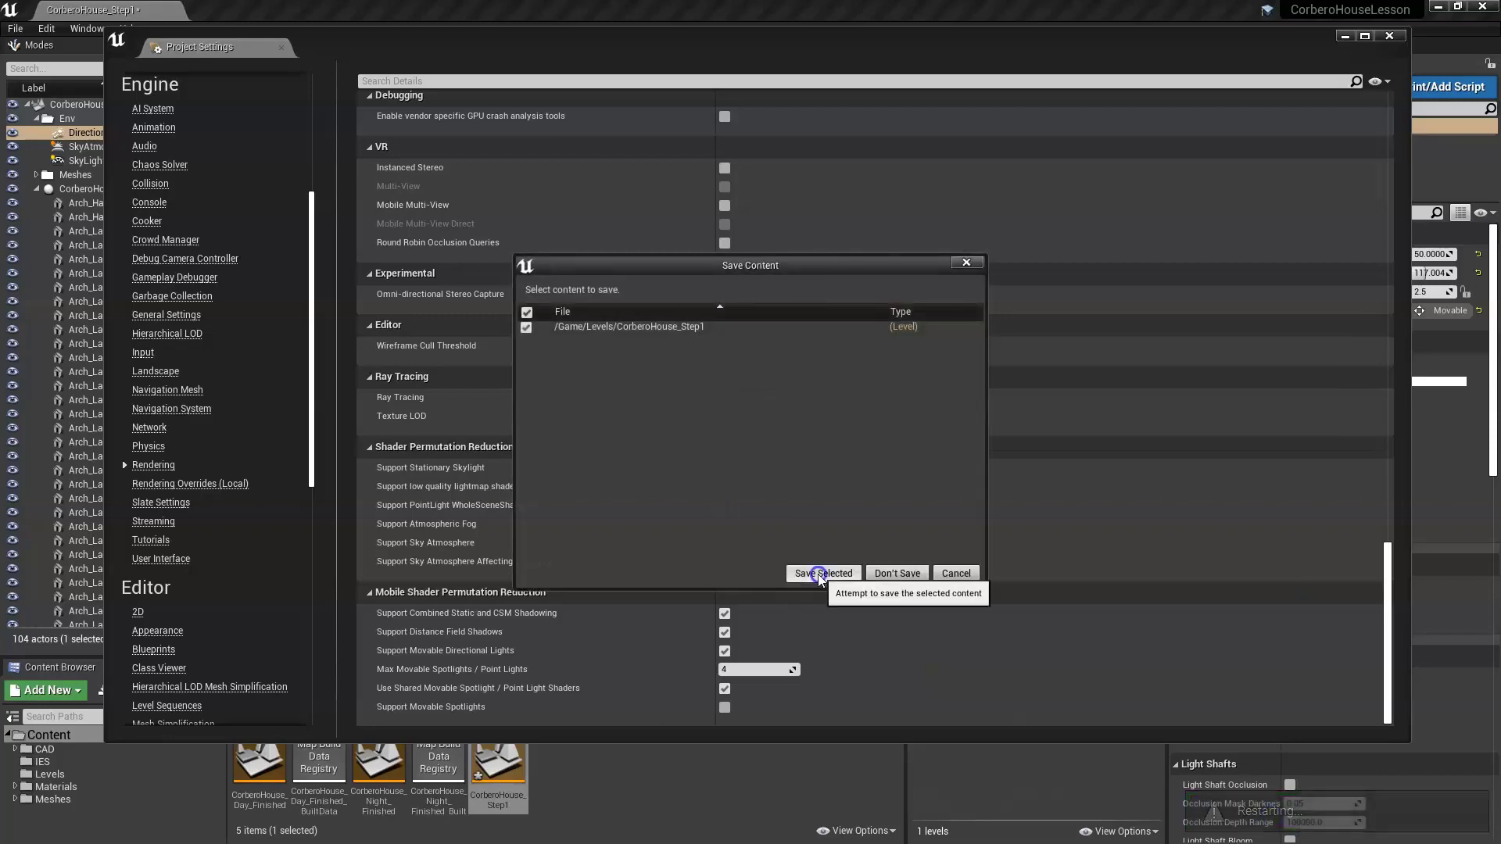
{"action": "left_click", "coordinate": [829, 574]}
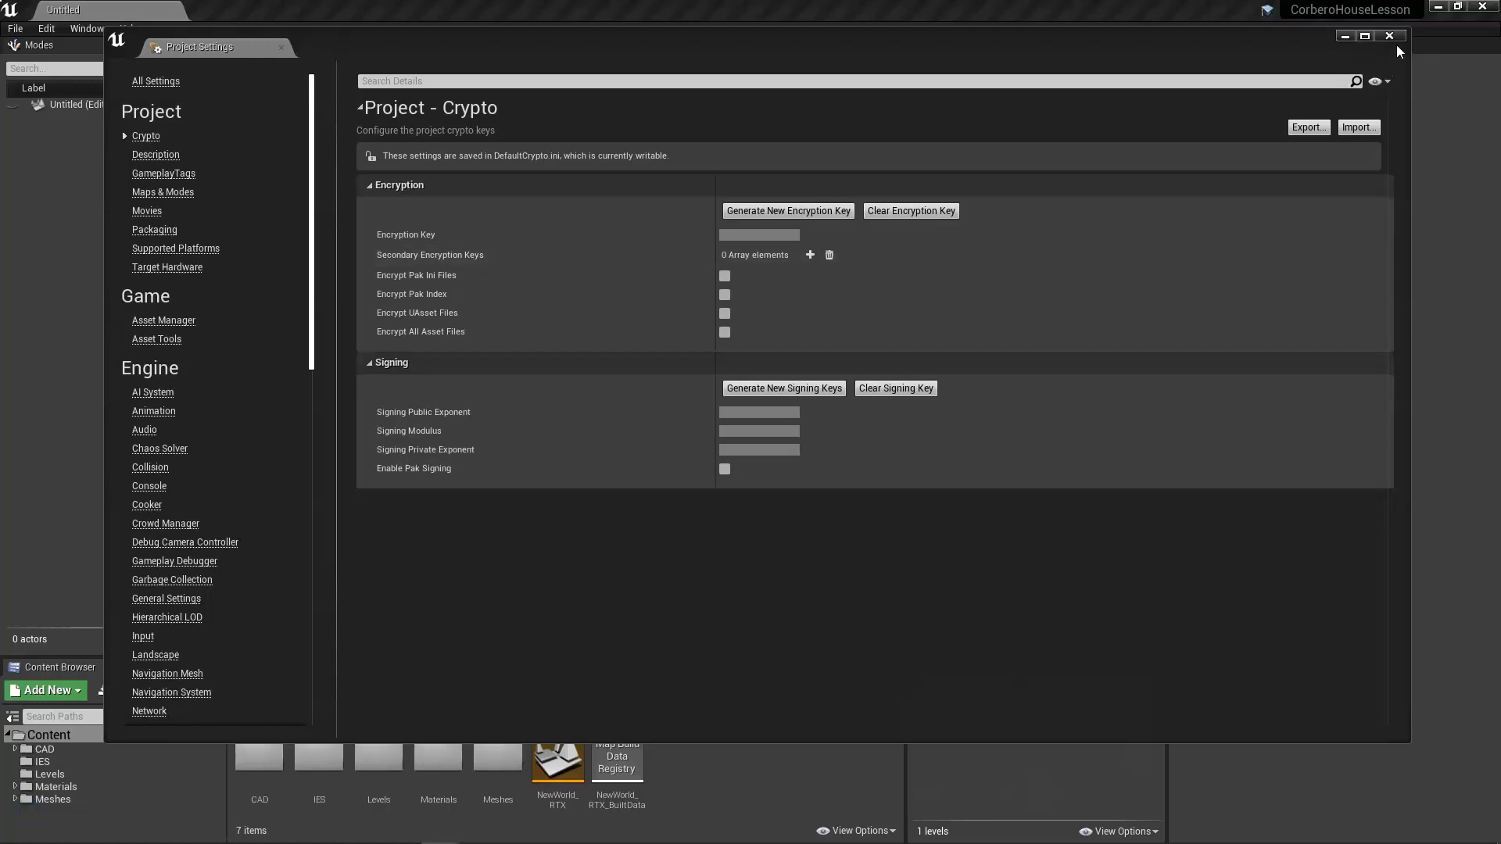
{"action": "left_click", "coordinate": [1396, 38]}
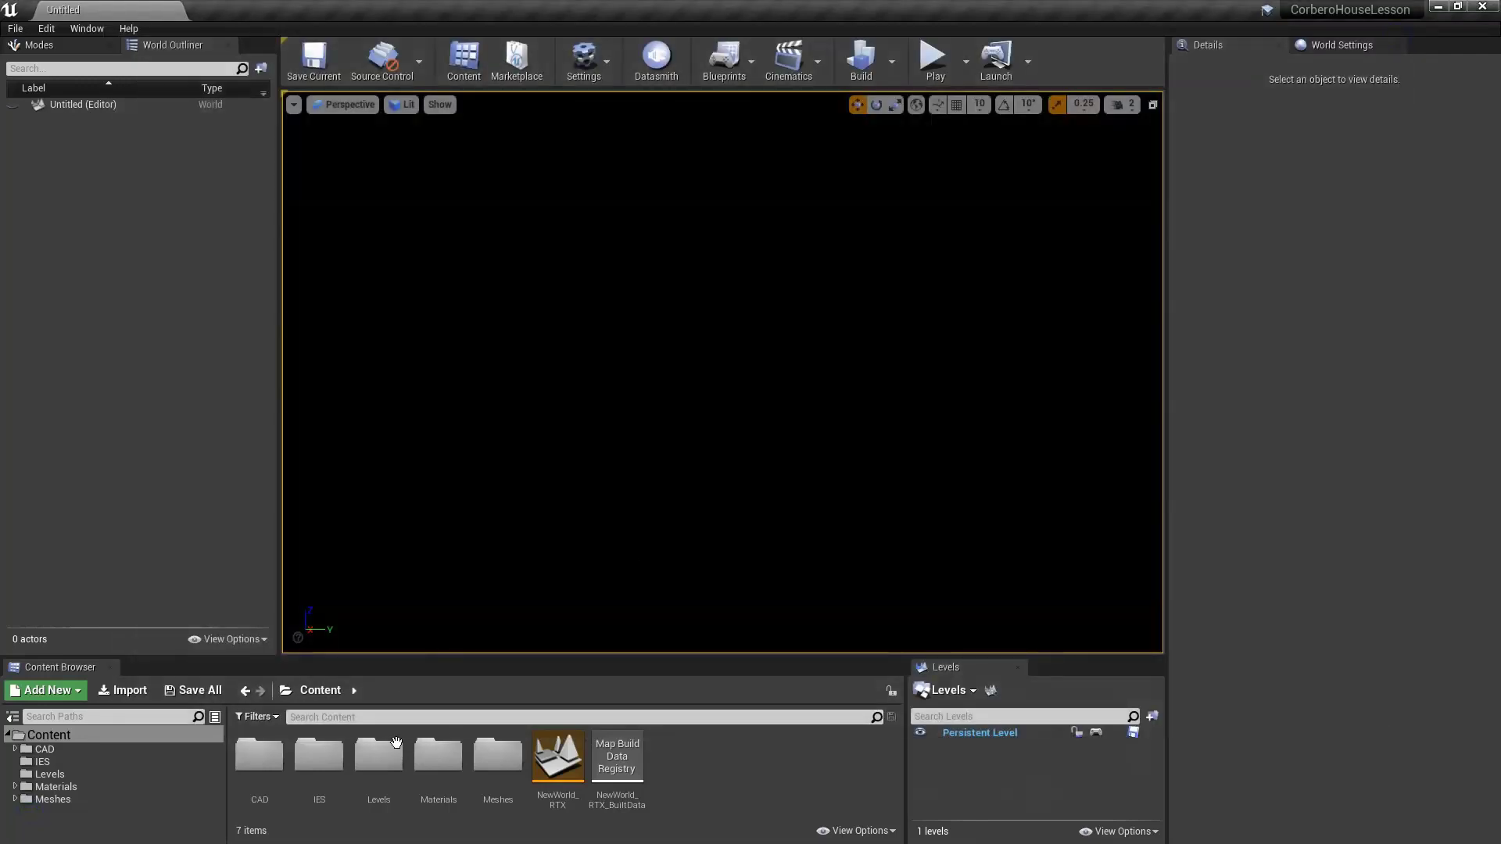
{"action": "double_click", "coordinate": [380, 752]}
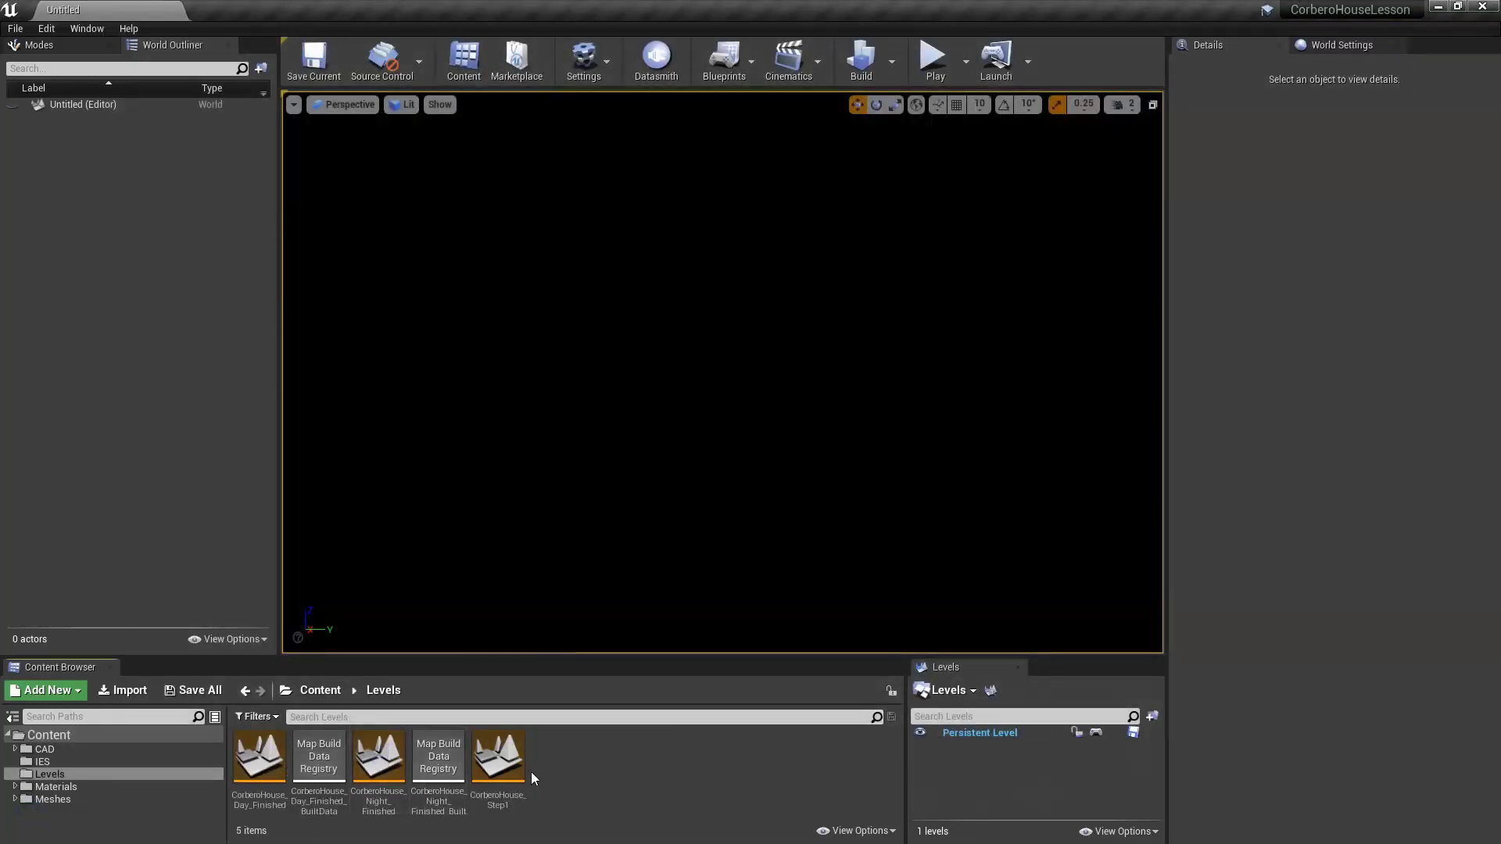
{"action": "double_click", "coordinate": [498, 757]}
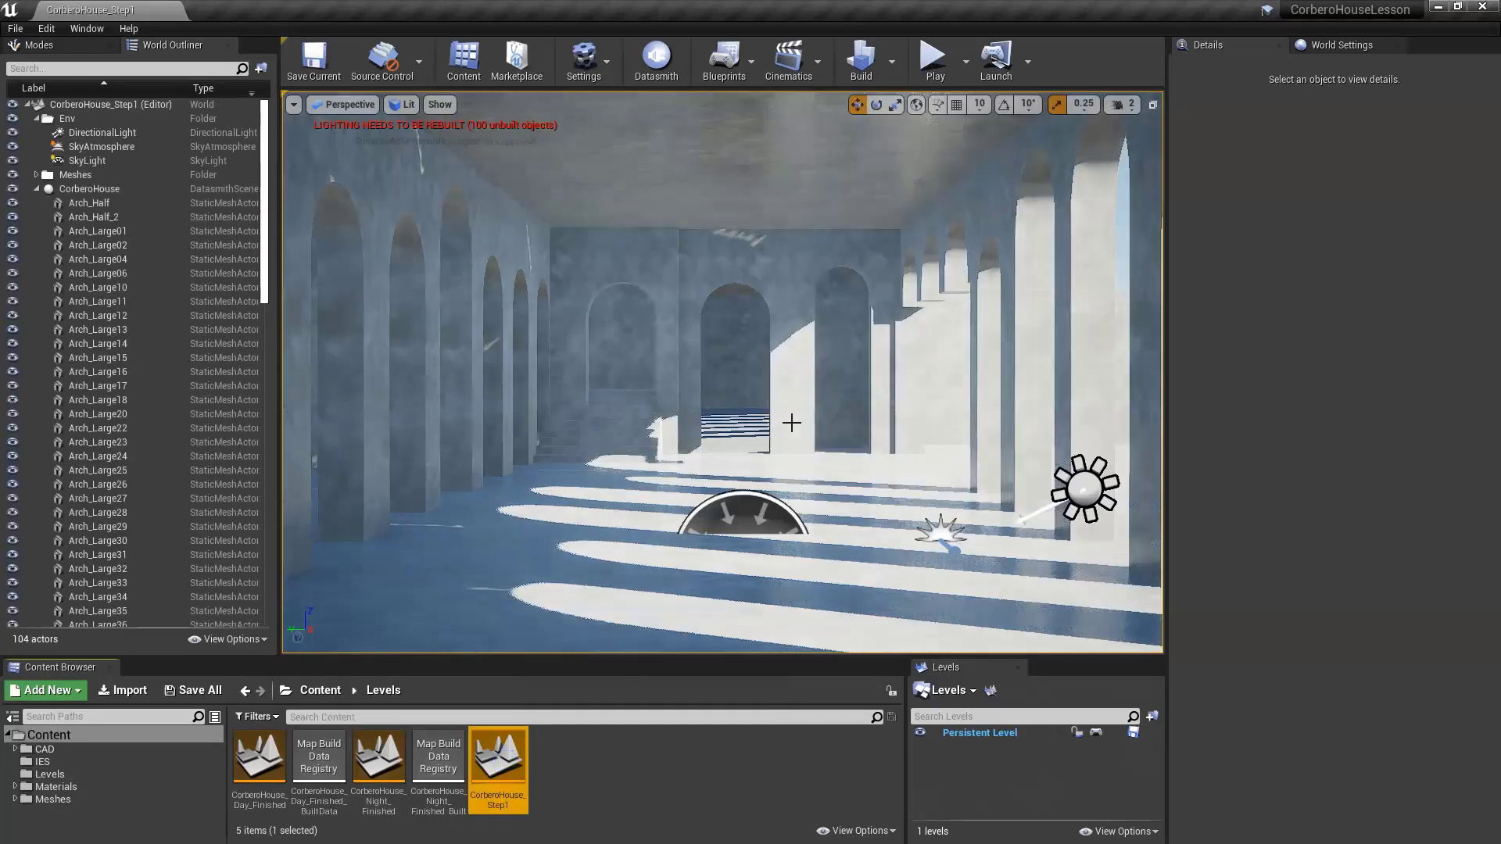
- Check the viewport's view modes for the Path Tracing and Ray Tracing Debug options, and collapse the CorberoHouse actor hierarchy
{"action": "left_click", "coordinate": [410, 106]}
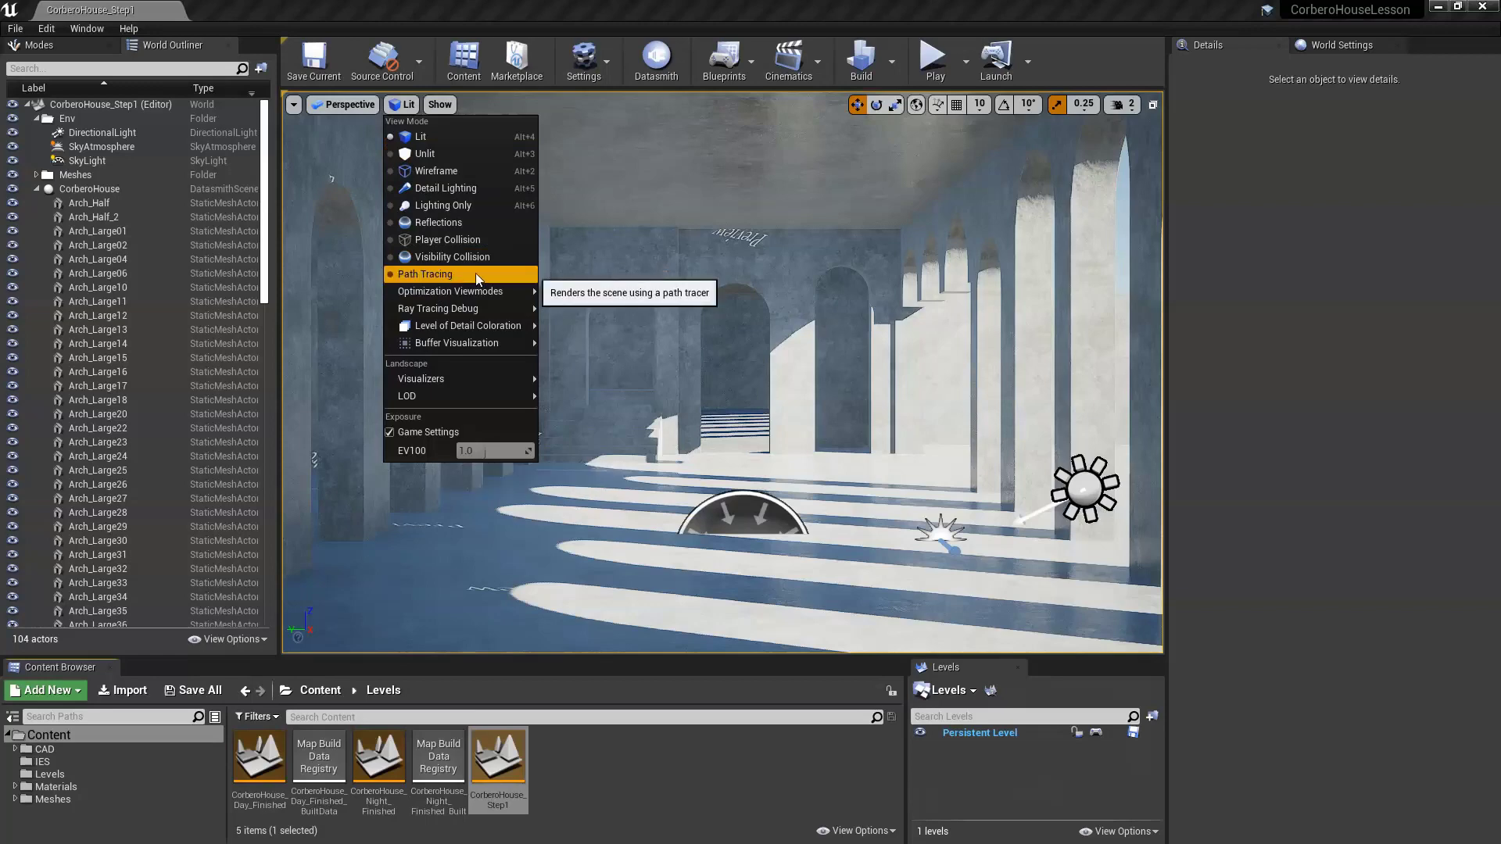
{"action": "right_click_drag", "start_coordinate": [827, 283], "coordinate": [815, 354]}
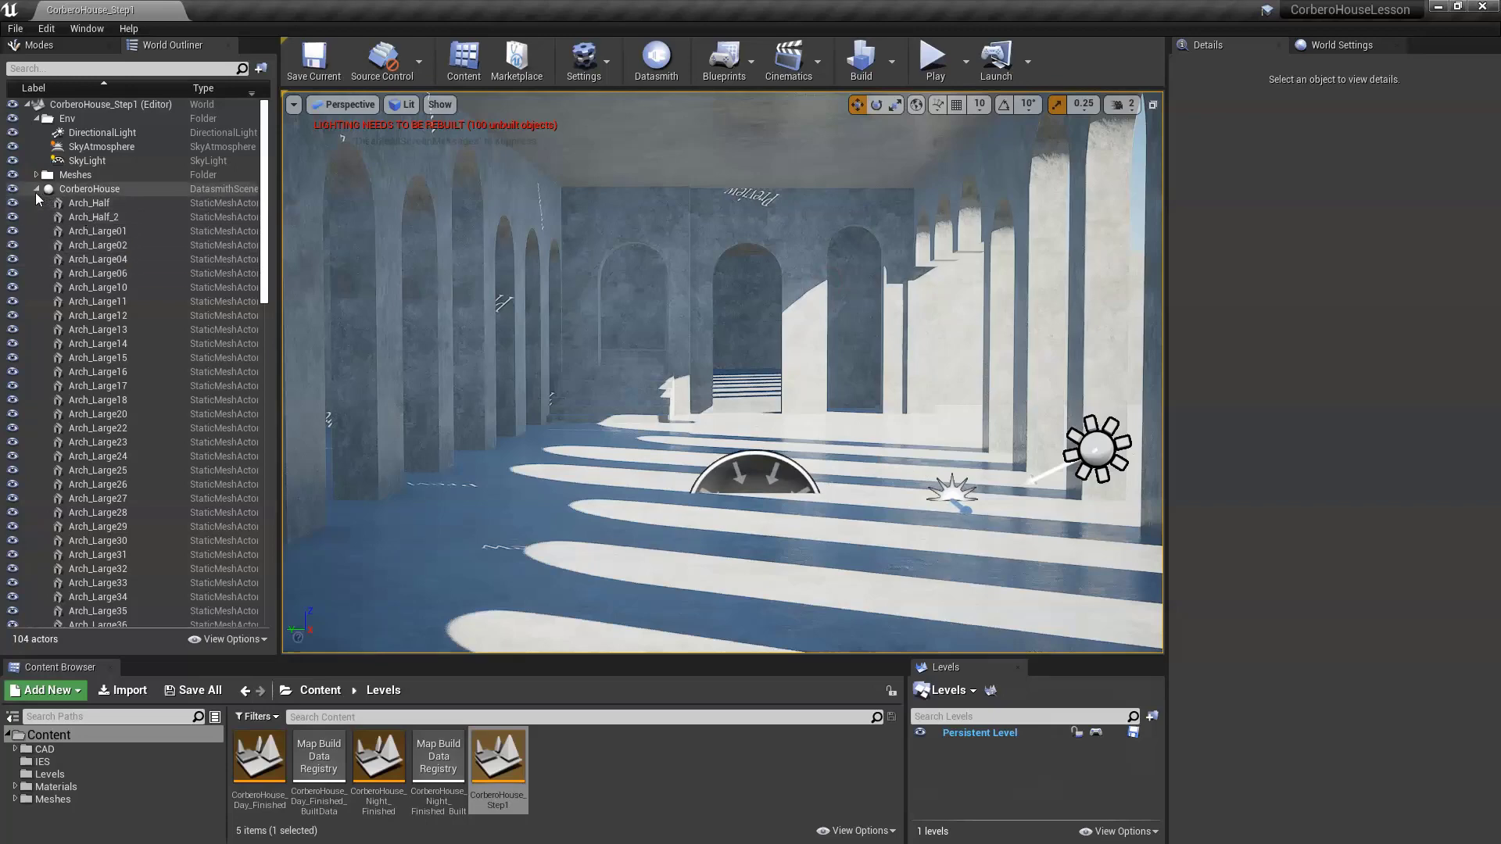
{"action": "left_click", "coordinate": [35, 190]}
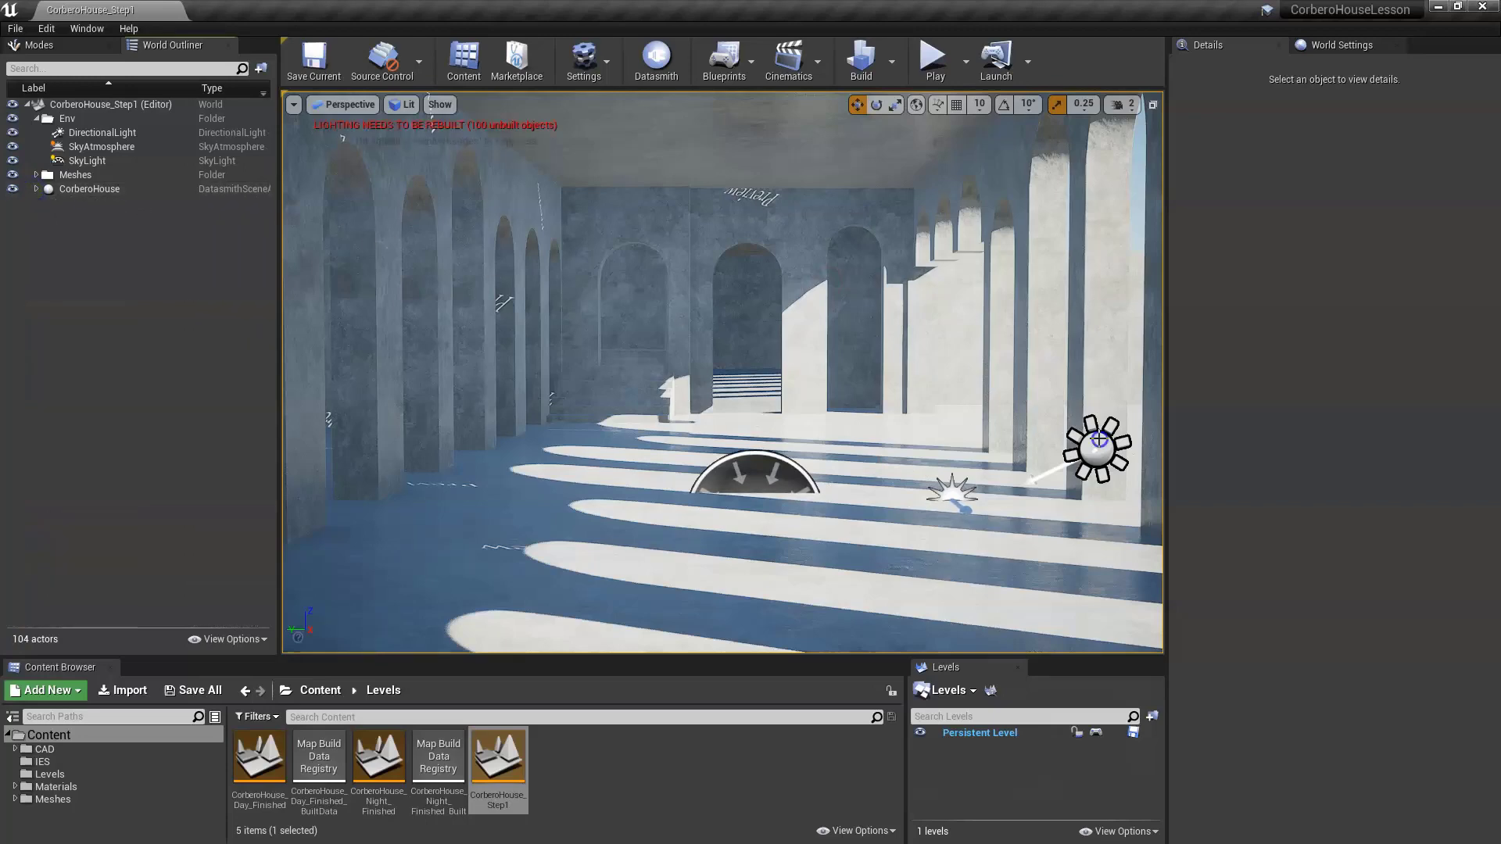
- Make the DirectionalLight Movable and rotate it to about -37.7°, -30.9° and 117.6°
{"action": "left_click", "coordinate": [1099, 442]}
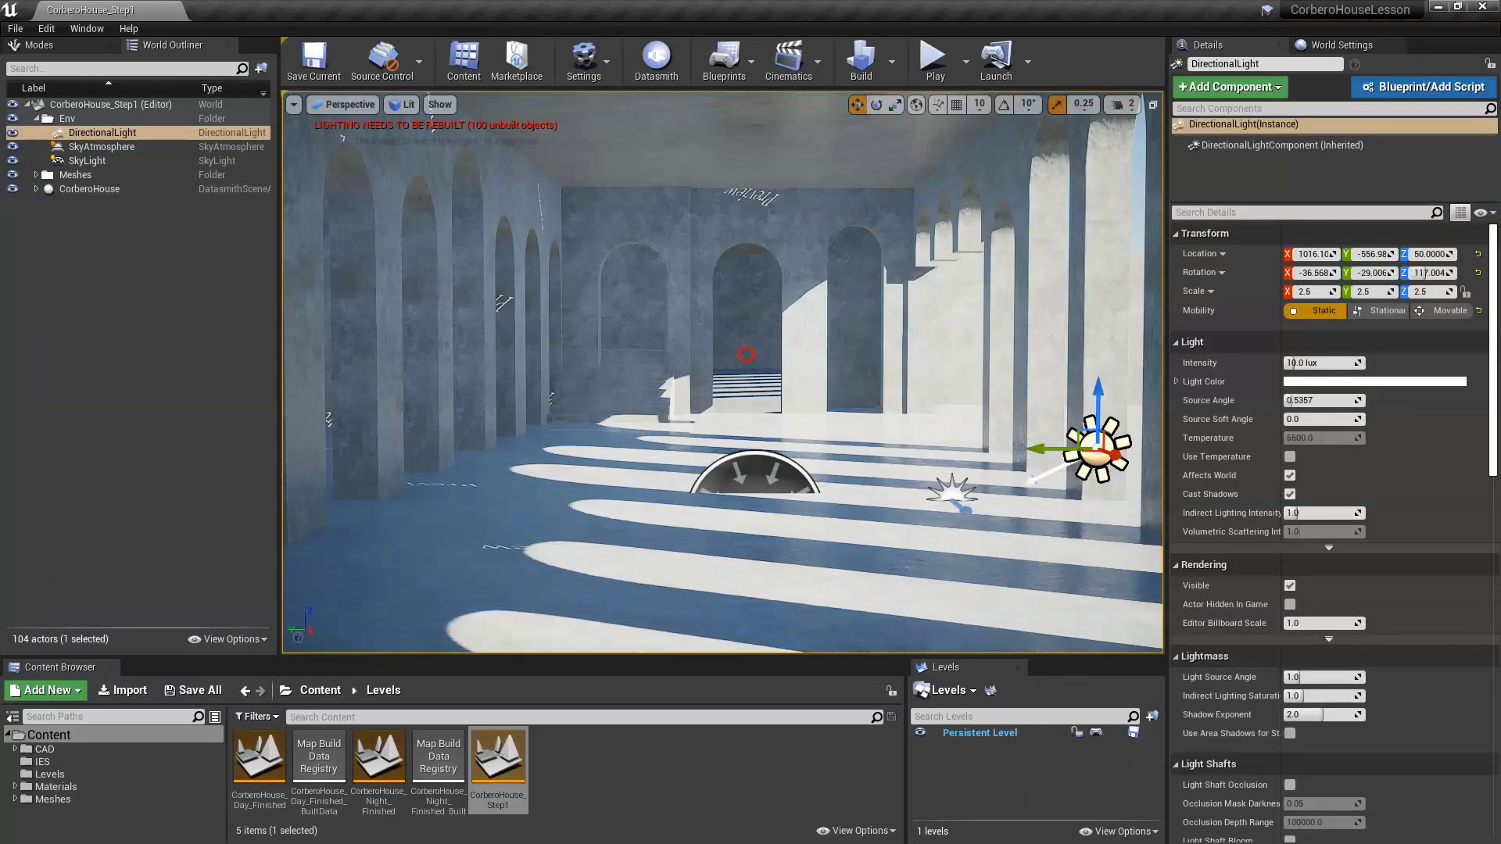
{"action": "right_click_drag", "start_coordinate": [747, 354], "coordinate": [752, 351]}
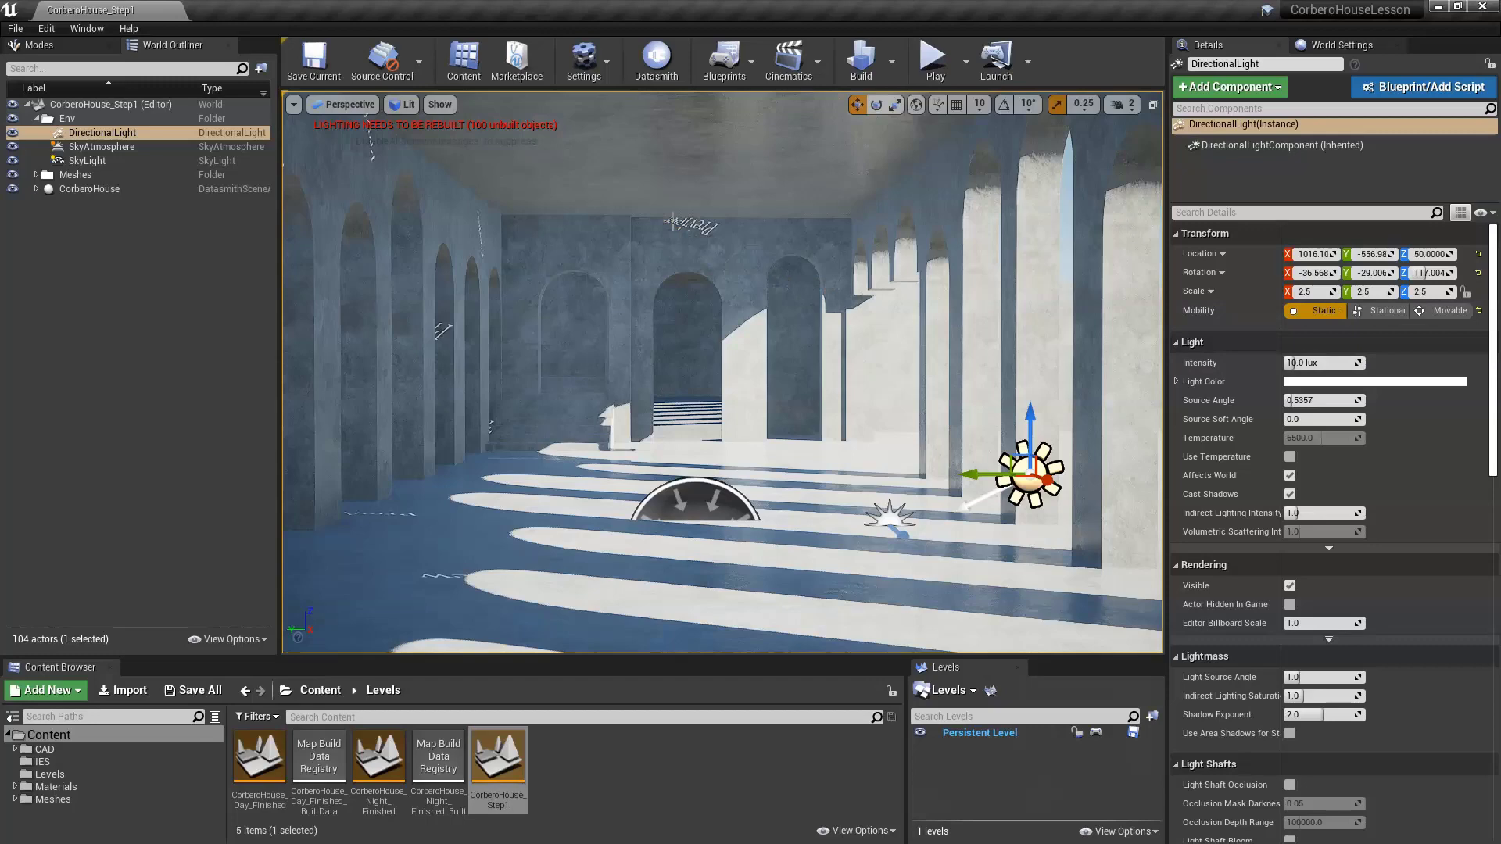
{"action": "right_click_drag", "start_coordinate": [647, 279], "coordinate": [661, 284]}
{"action": "key", "text": "e"}
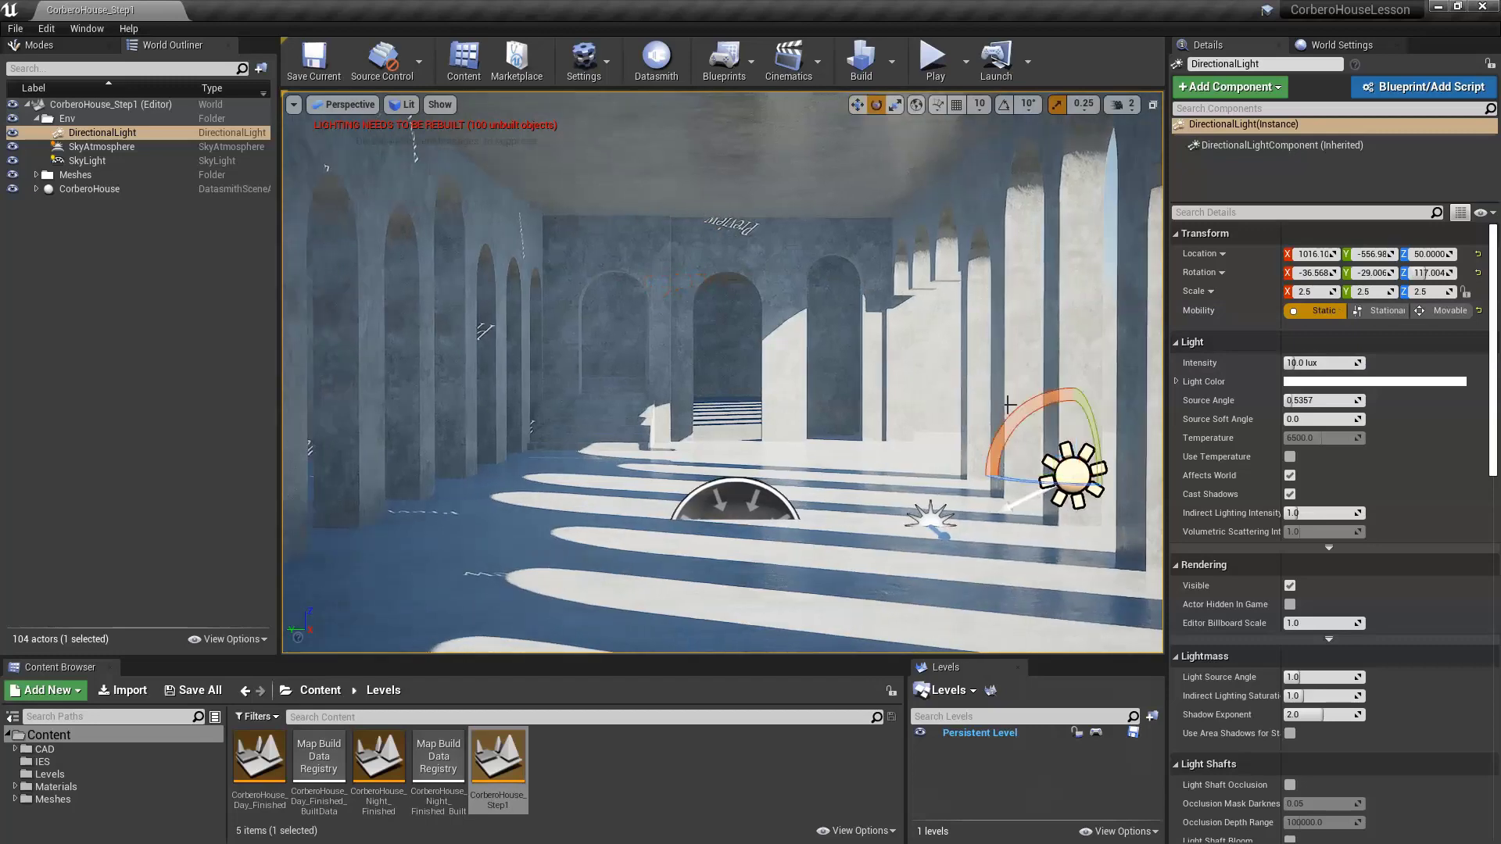
{"action": "left_click_drag", "start_coordinate": [1015, 414], "coordinate": [1005, 421]}
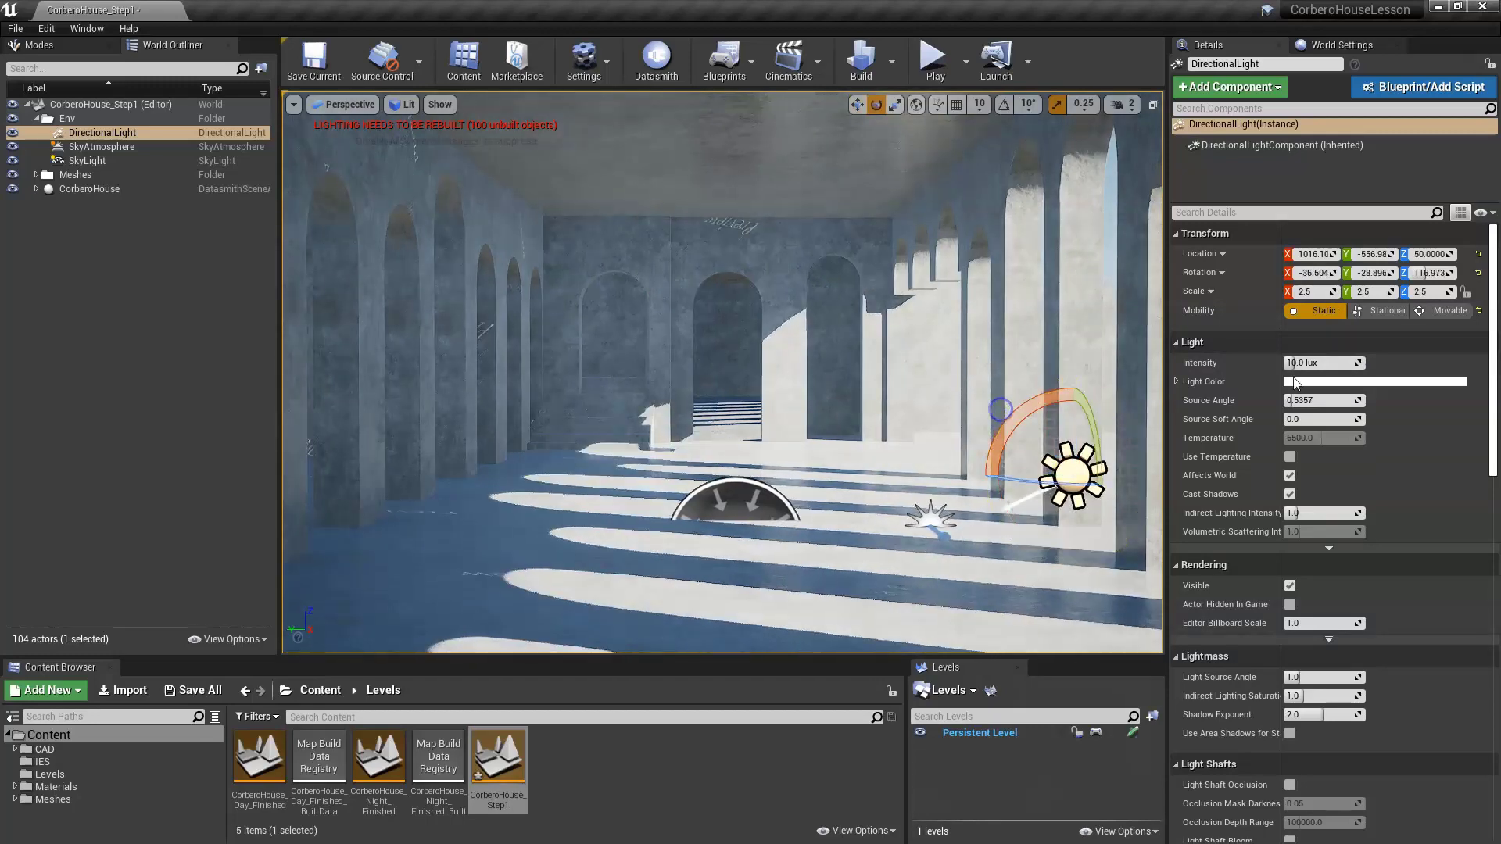
{"action": "left_click", "coordinate": [1447, 311]}
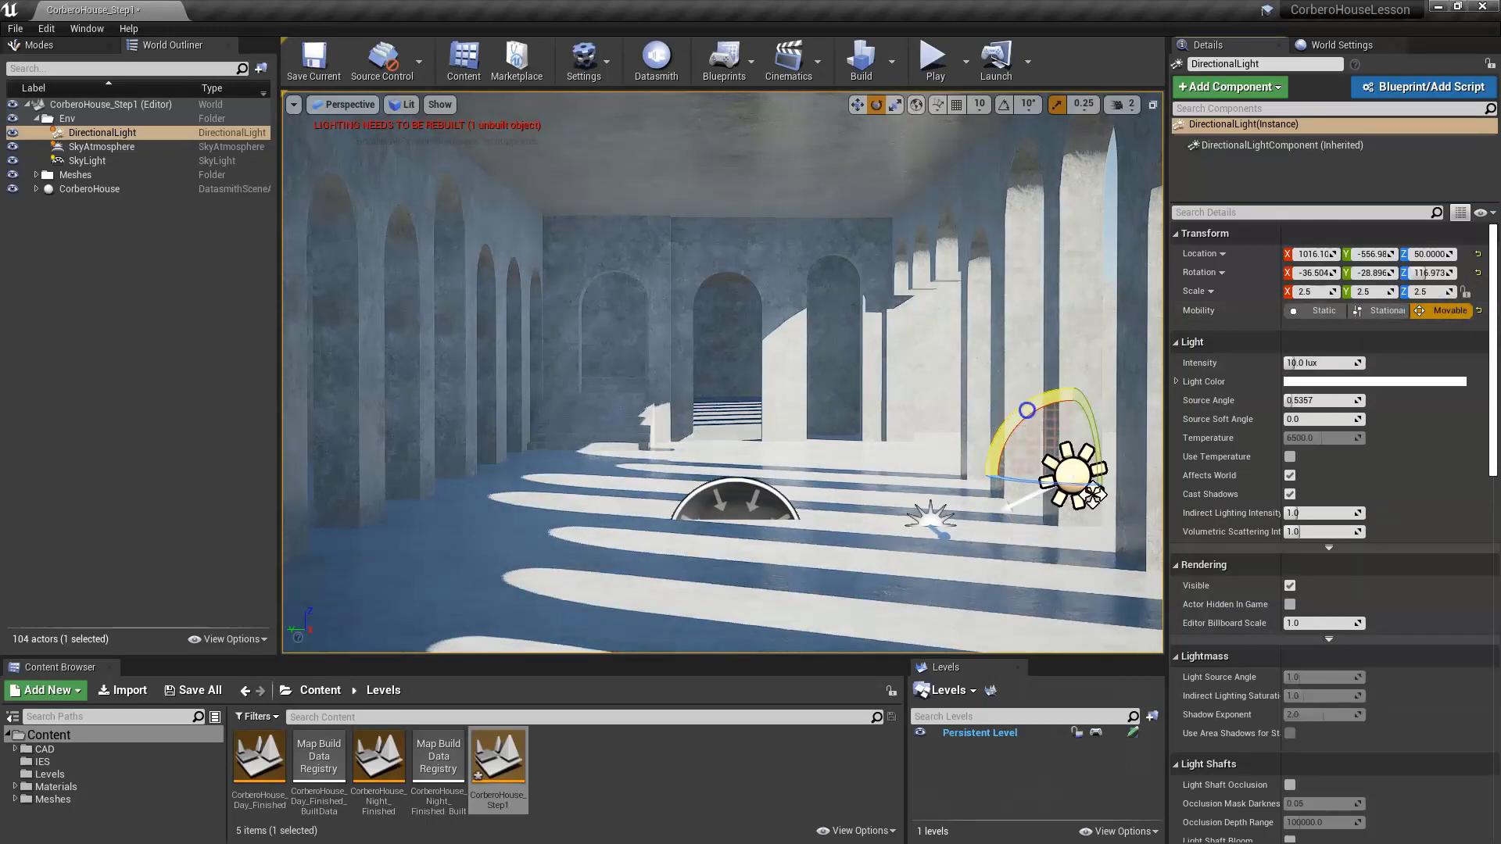
{"action": "left_click_drag", "start_coordinate": [1027, 410], "coordinate": [1009, 427]}
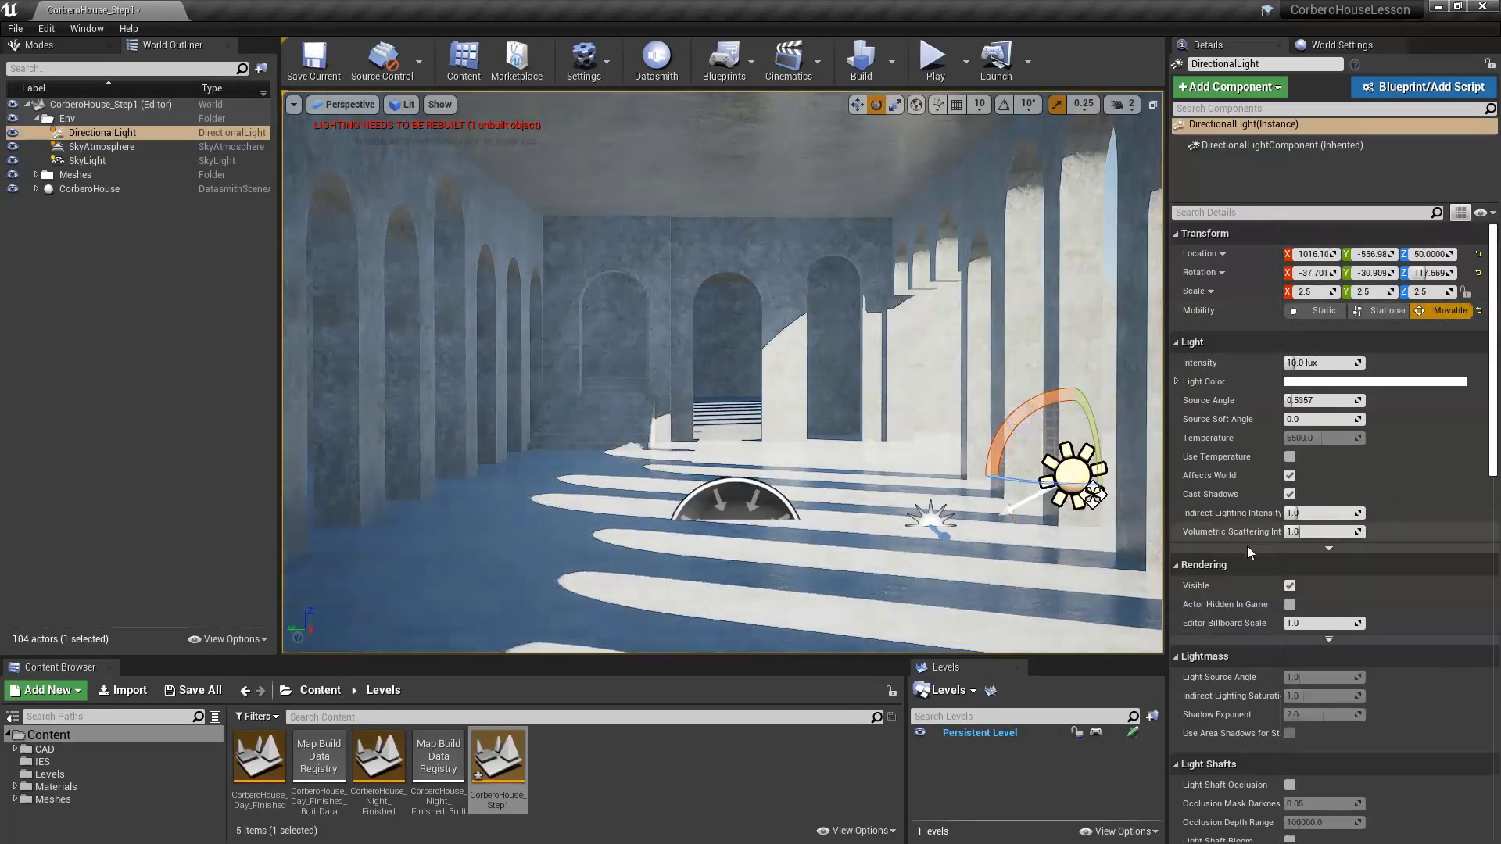
- Set the DirectionalLight's Source Angle to 5.0 and rotate the light to about -27.0°, -9.8° and 113.8°
{"action": "left_click", "coordinate": [1333, 547]}
{"action": "scroll", "coordinate": [1365, 557], "scroll_direction": "down", "scroll_amount": 3}
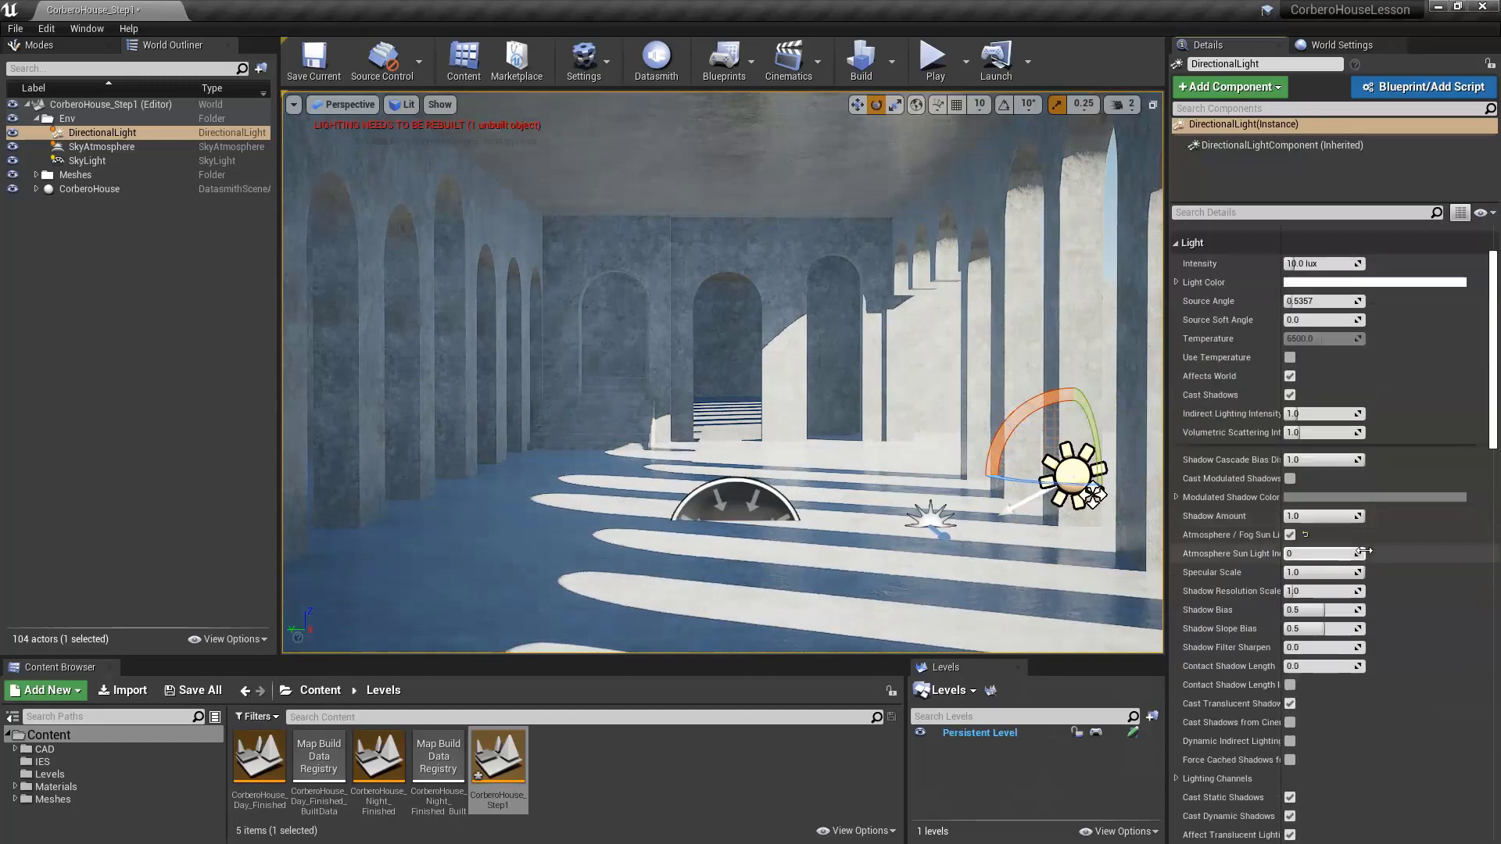
{"action": "scroll", "coordinate": [1374, 557], "scroll_direction": "down", "scroll_amount": 4}
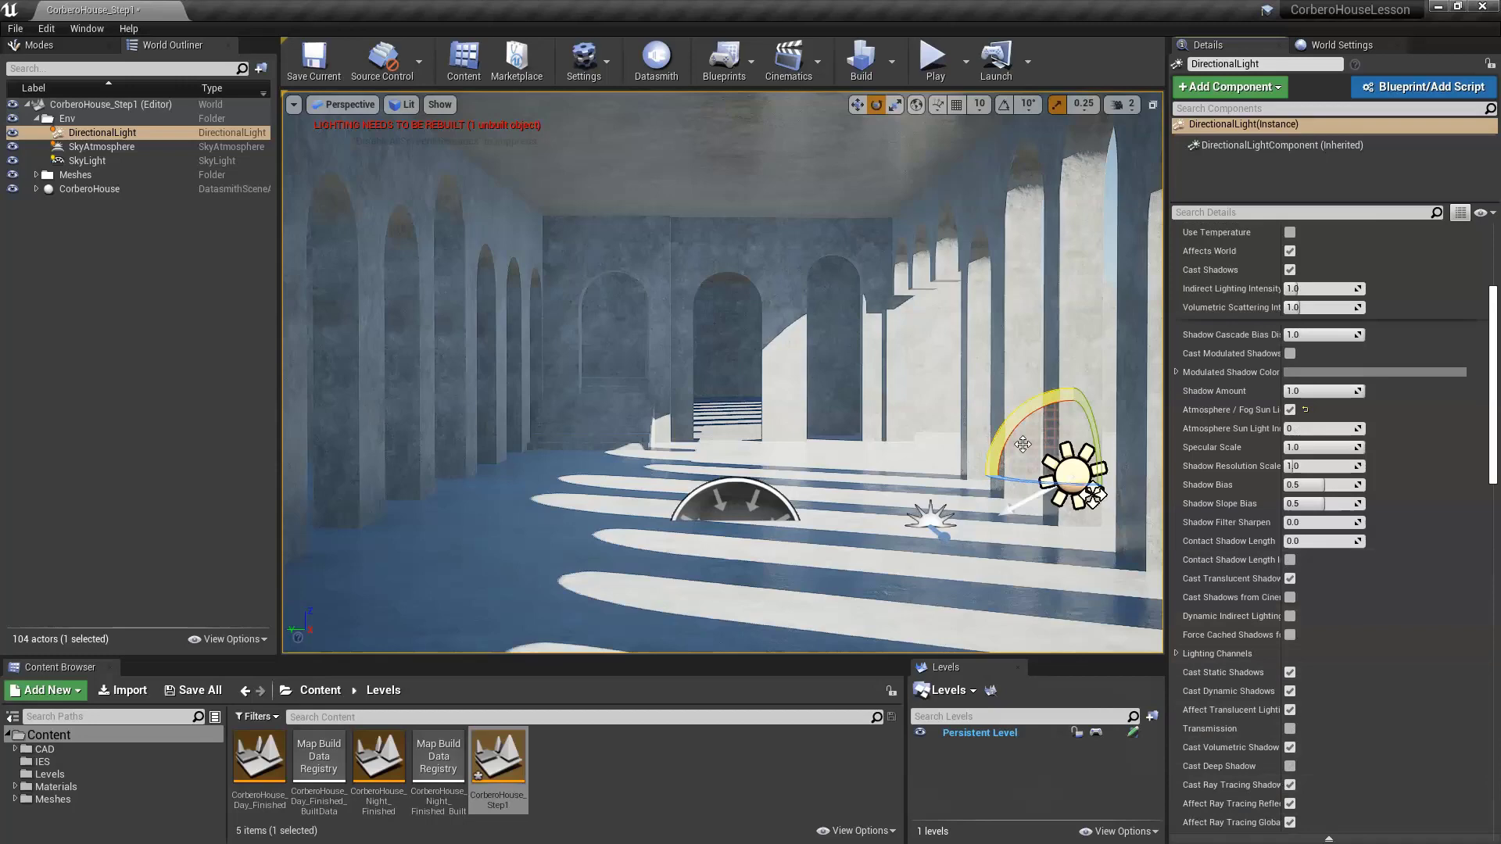
{"action": "scroll", "coordinate": [1368, 398], "scroll_direction": "up", "scroll_amount": 7}
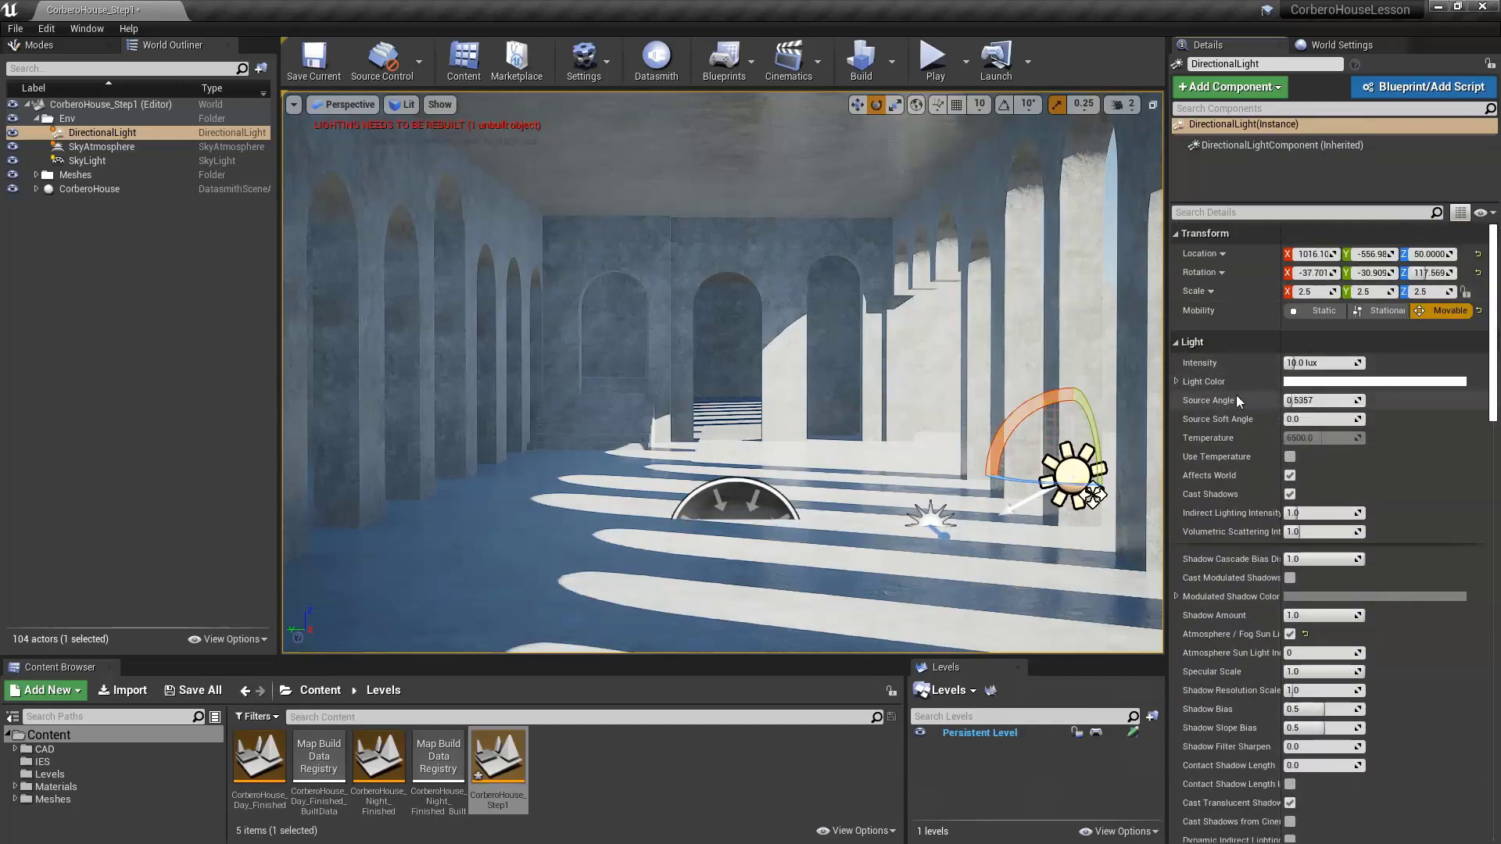
{"action": "left_click", "coordinate": [1310, 400]}
{"action": "left_click_drag", "start_coordinate": [1310, 400], "coordinate": [1376, 401]}
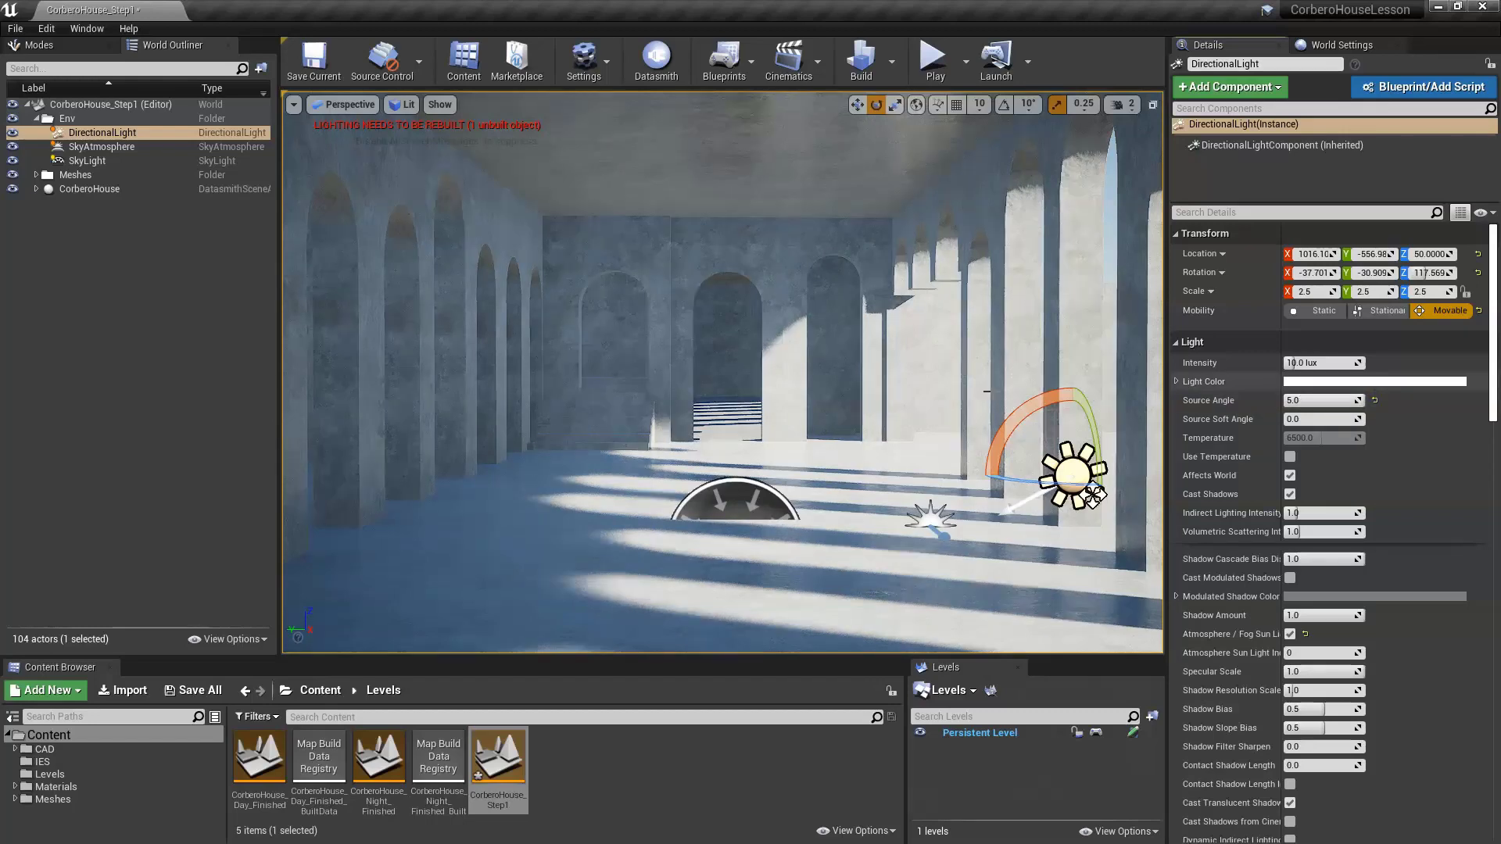
{"action": "left_click_drag", "start_coordinate": [1015, 417], "coordinate": [1060, 377]}
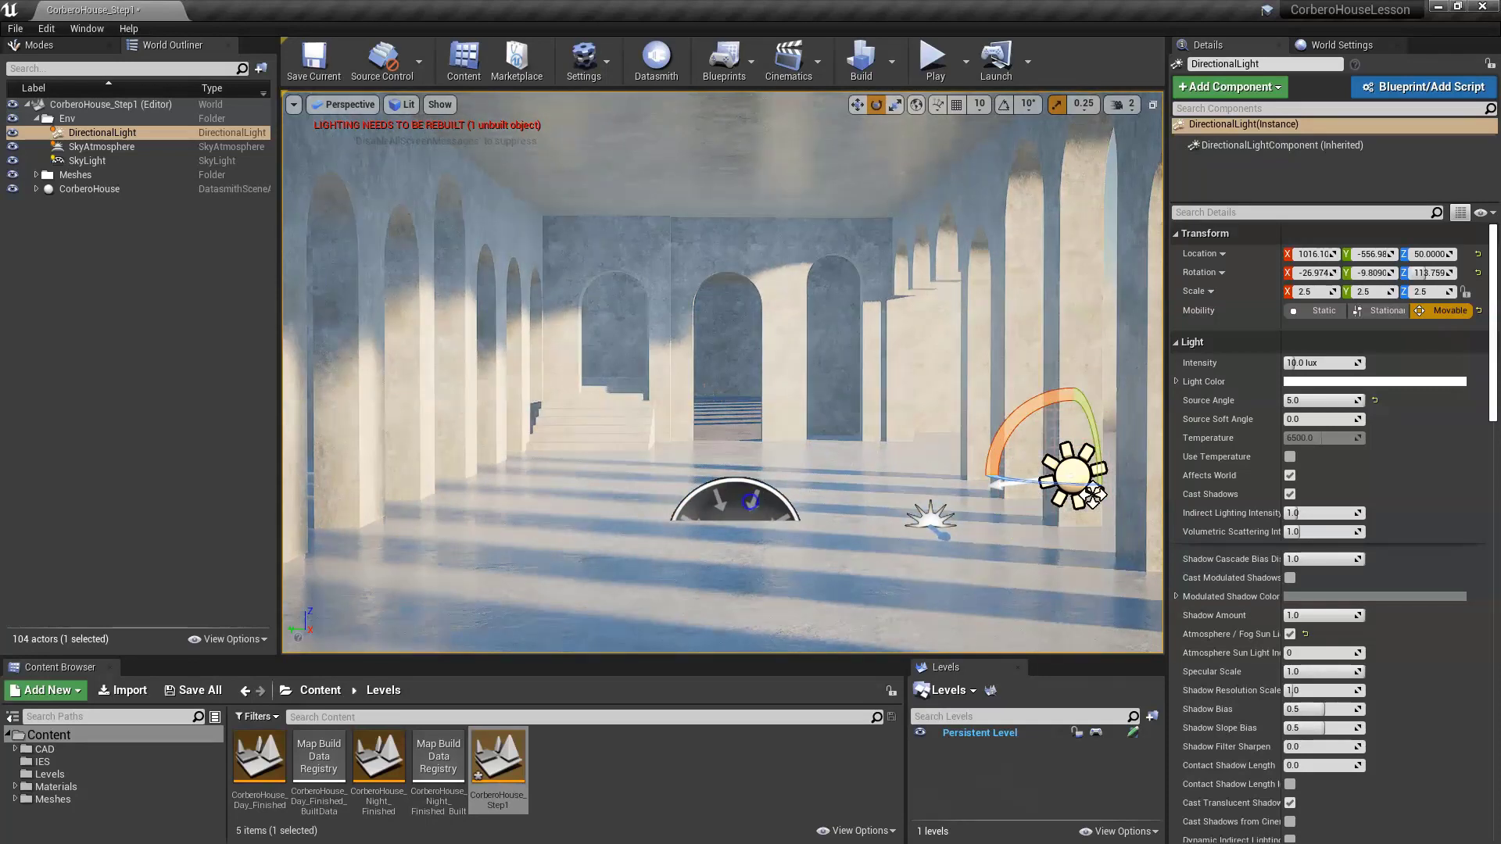
- Turn on Cast Ray Tracing Shadows in the SkyLight's advanced light settings
{"action": "left_click", "coordinate": [739, 500]}
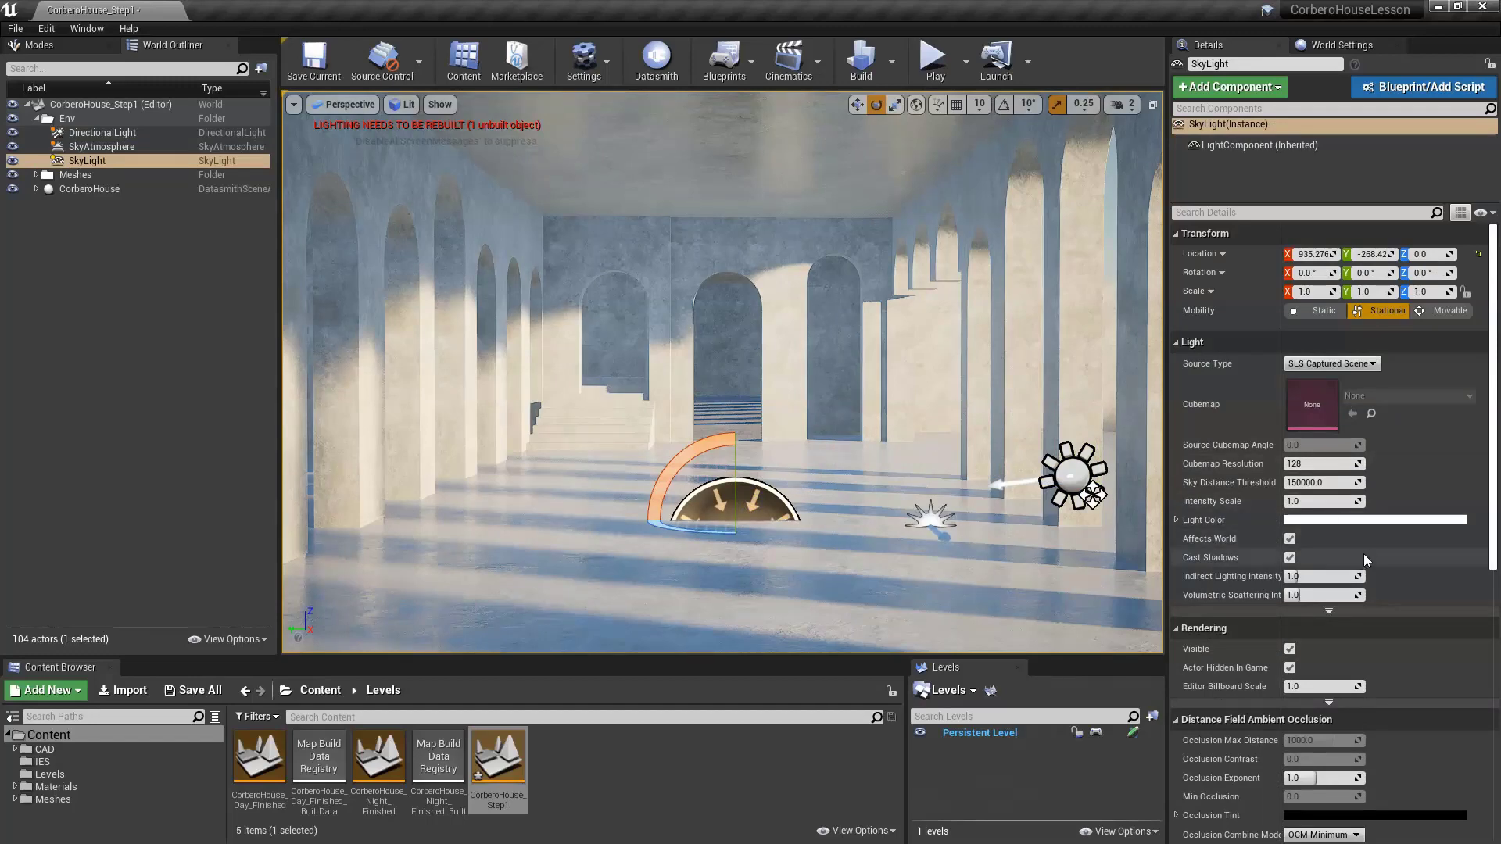
{"action": "scroll", "coordinate": [1364, 549], "scroll_direction": "down", "scroll_amount": 6}
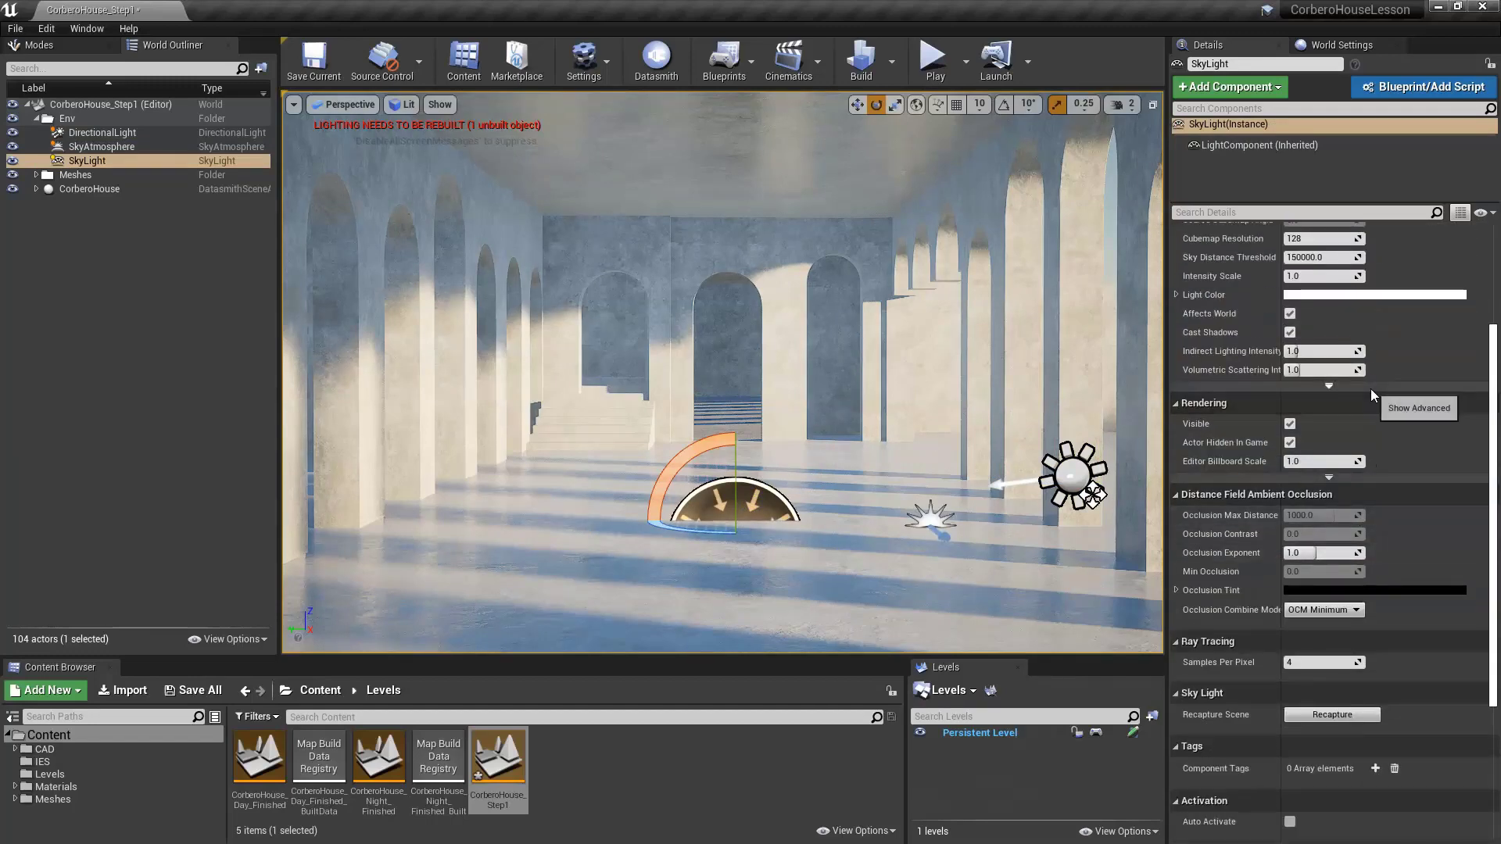
{"action": "left_click", "coordinate": [1372, 387]}
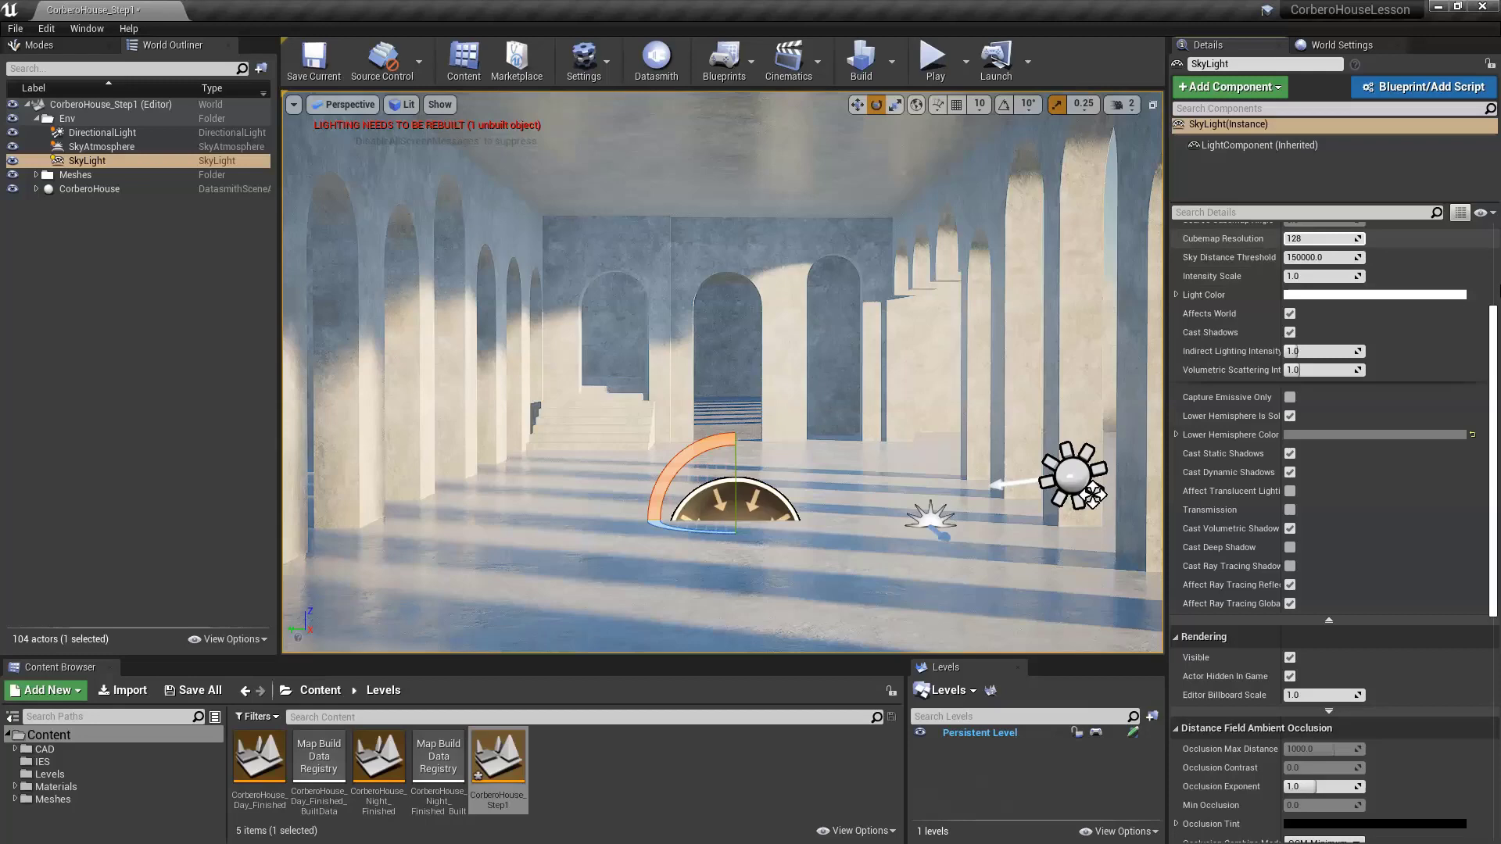
{"action": "left_click", "coordinate": [1329, 620]}
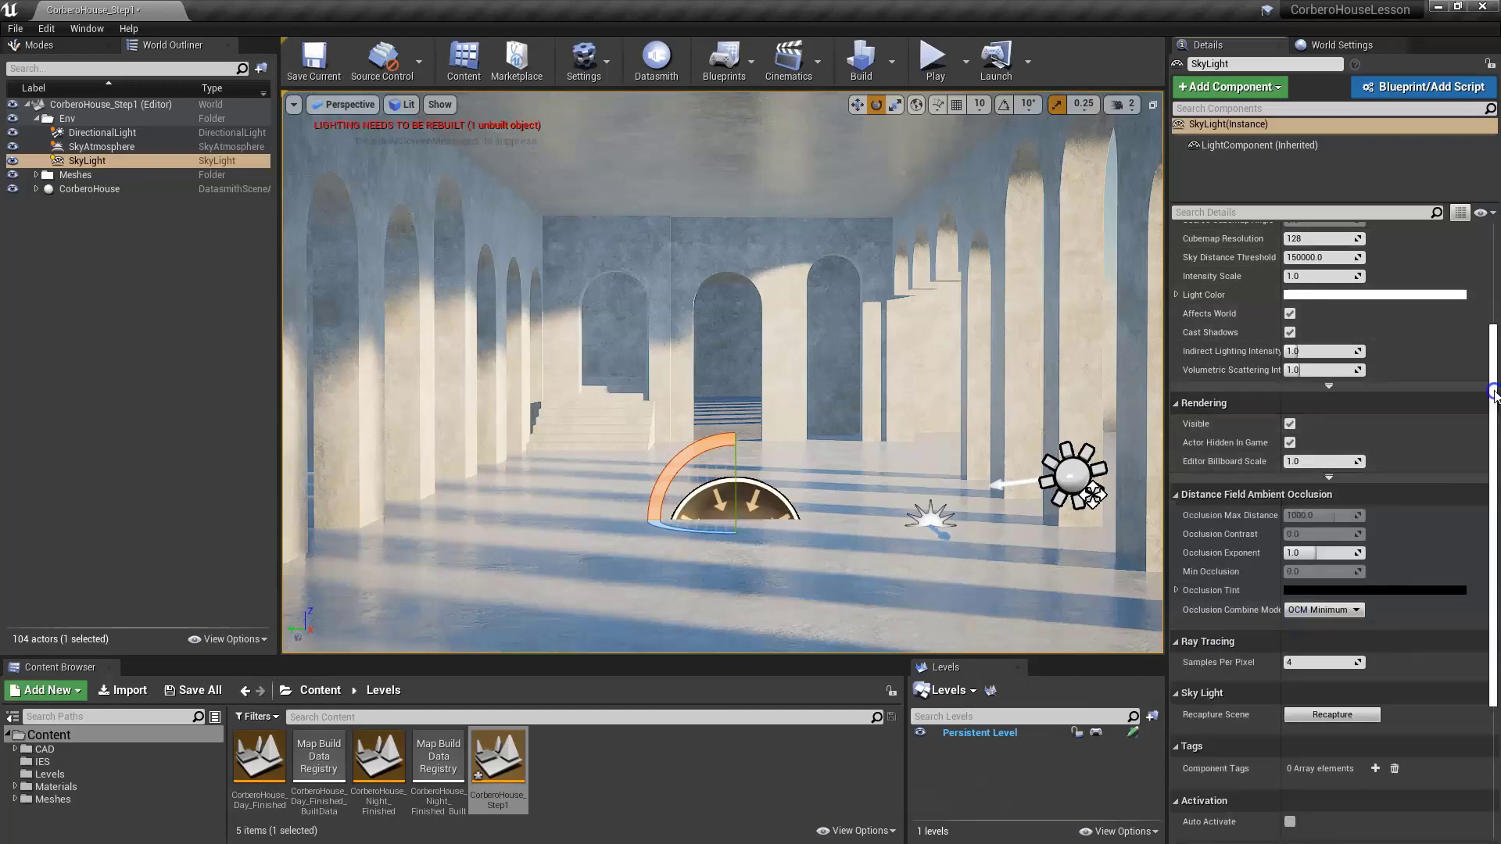
{"action": "scroll", "coordinate": [1329, 621], "scroll_direction": "up", "scroll_amount": 4}
{"action": "scroll", "coordinate": [1335, 626], "scroll_direction": "up", "scroll_amount": 1}
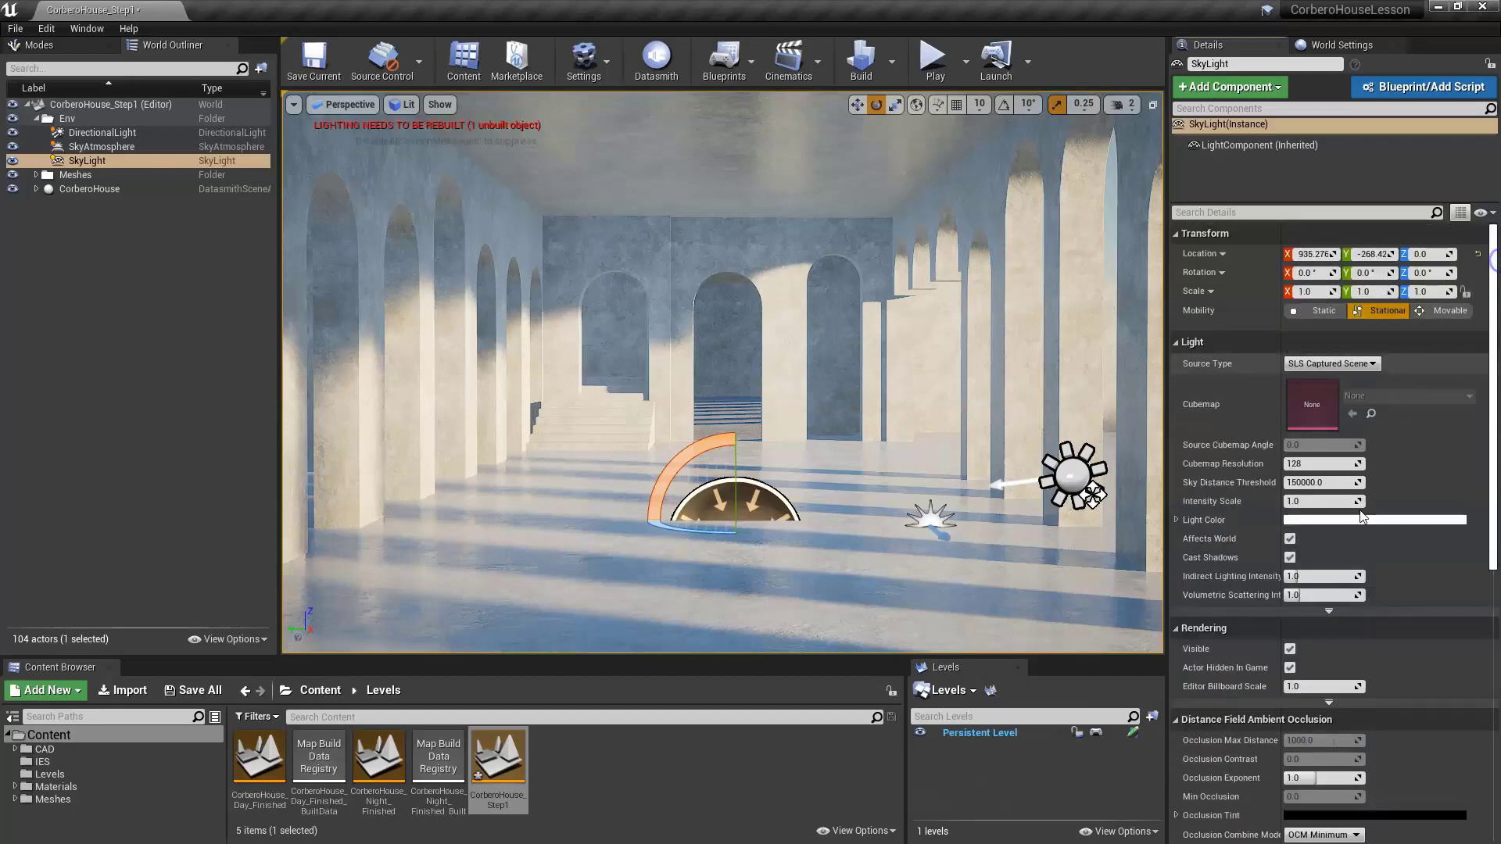
{"action": "left_click", "coordinate": [1343, 611]}
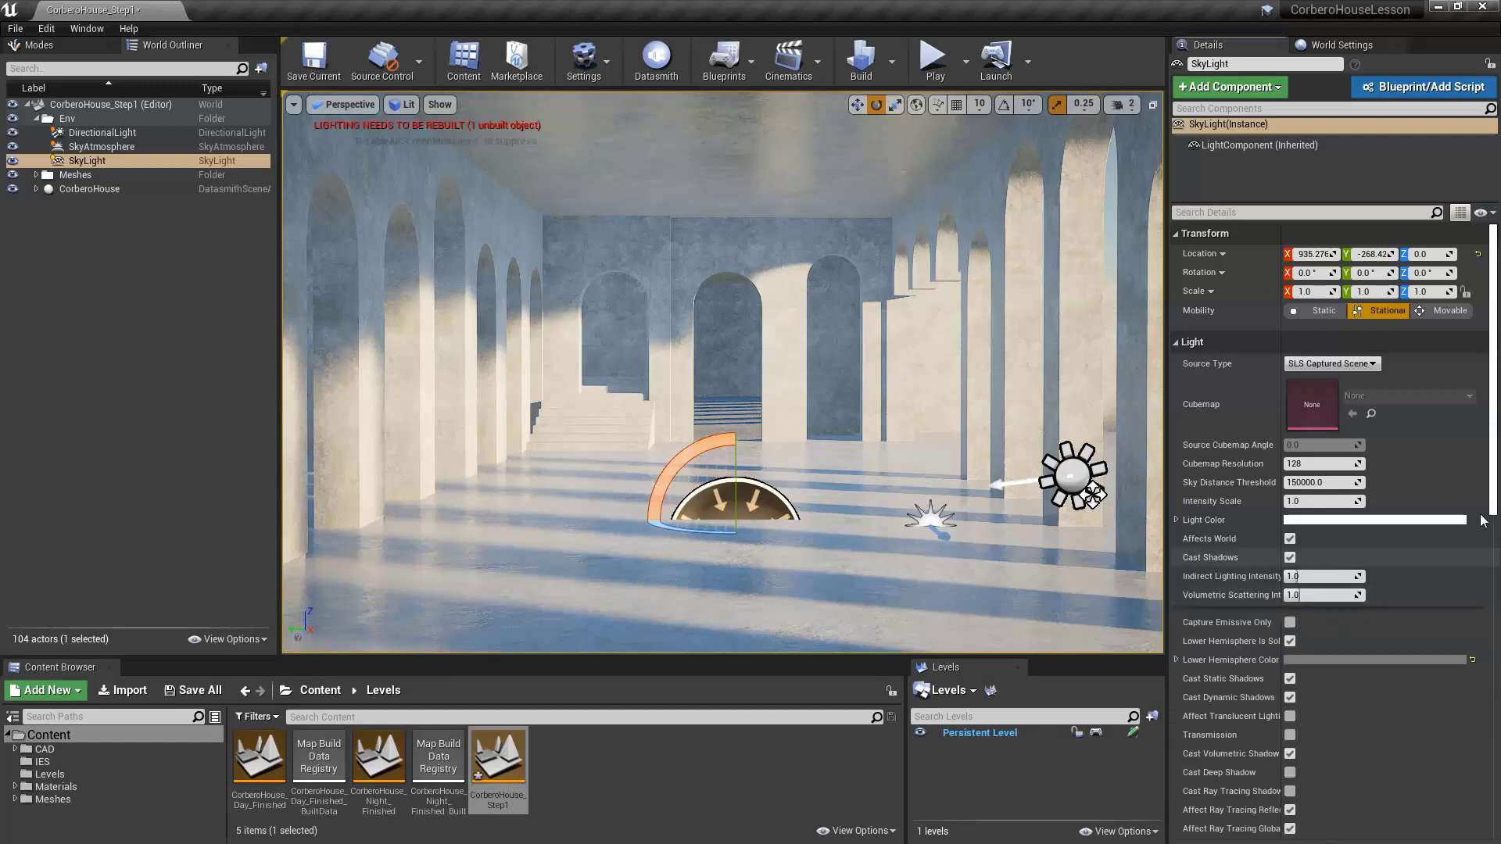
{"action": "scroll", "coordinate": [1492, 506], "scroll_direction": "down", "scroll_amount": 2}
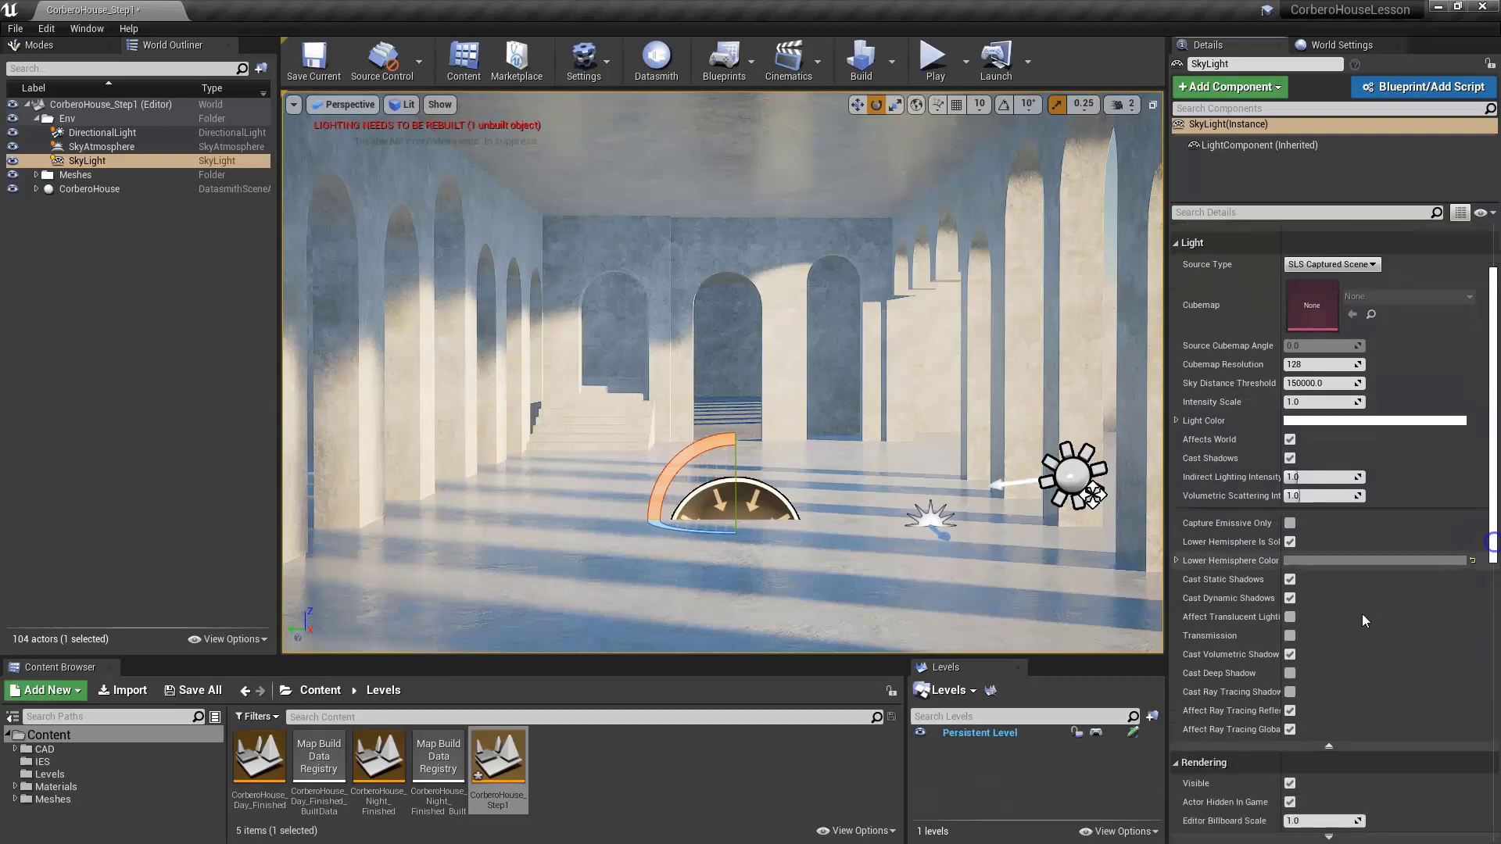
{"action": "left_click", "coordinate": [1289, 692]}
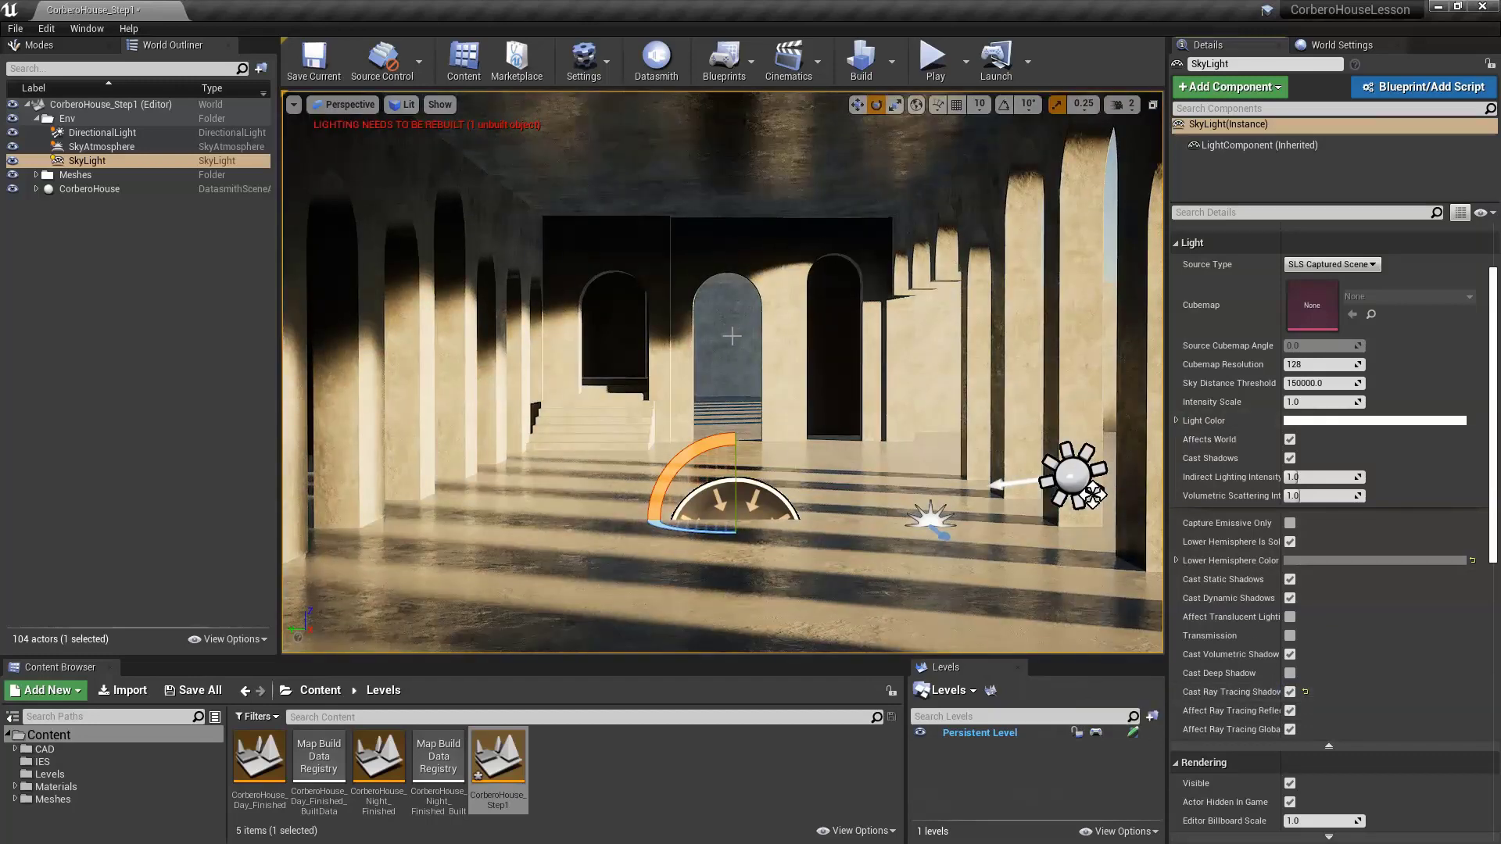
- Rotate the DirectionalLight so the sun stands higher and casts steeper shadows through the hall
{"action": "right_click_drag", "start_coordinate": [763, 329], "coordinate": [770, 323]}
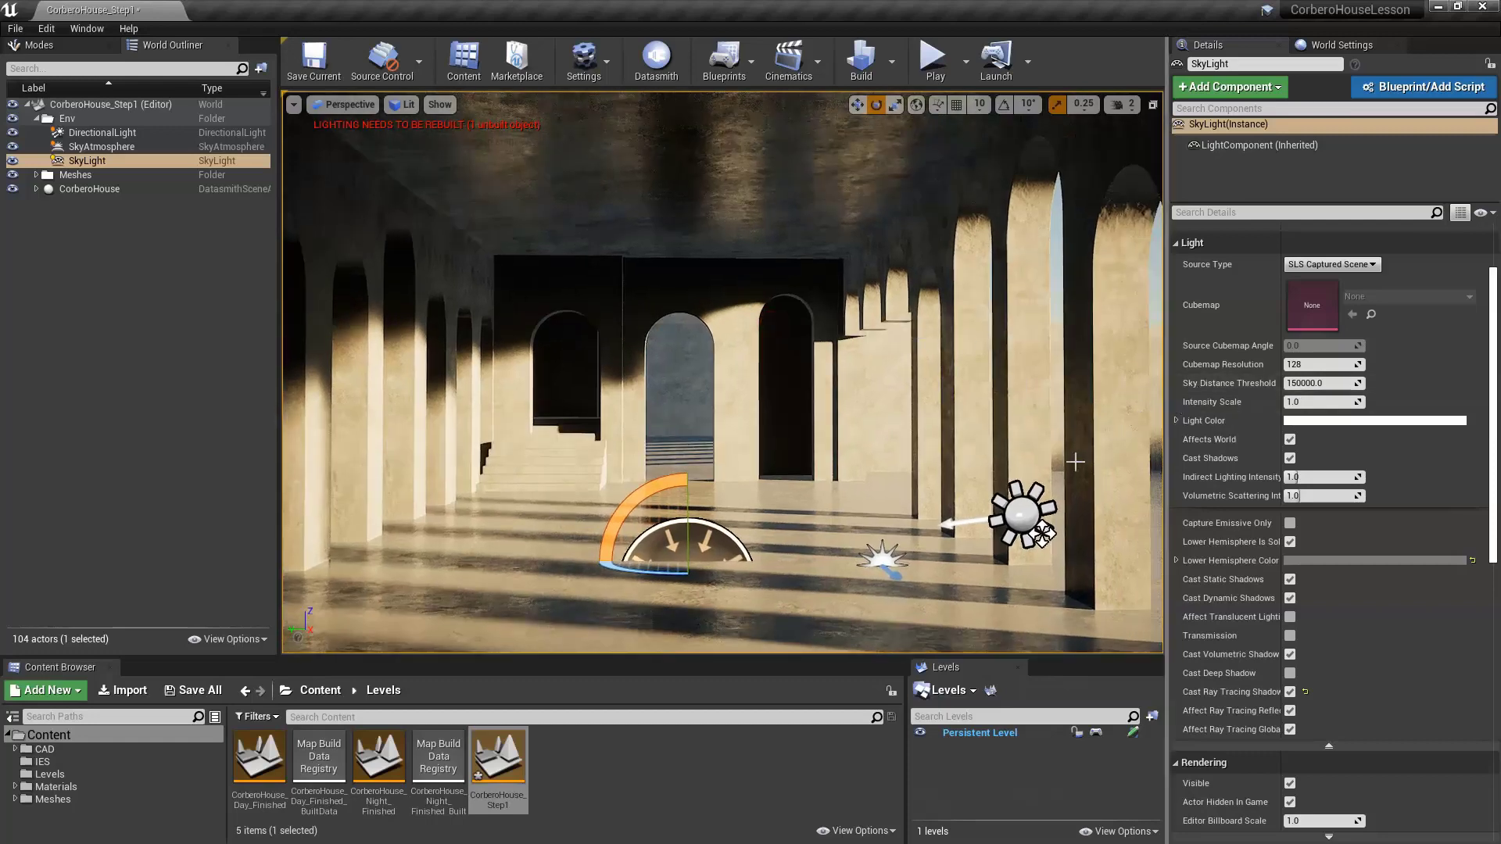
{"action": "left_click", "coordinate": [1043, 534]}
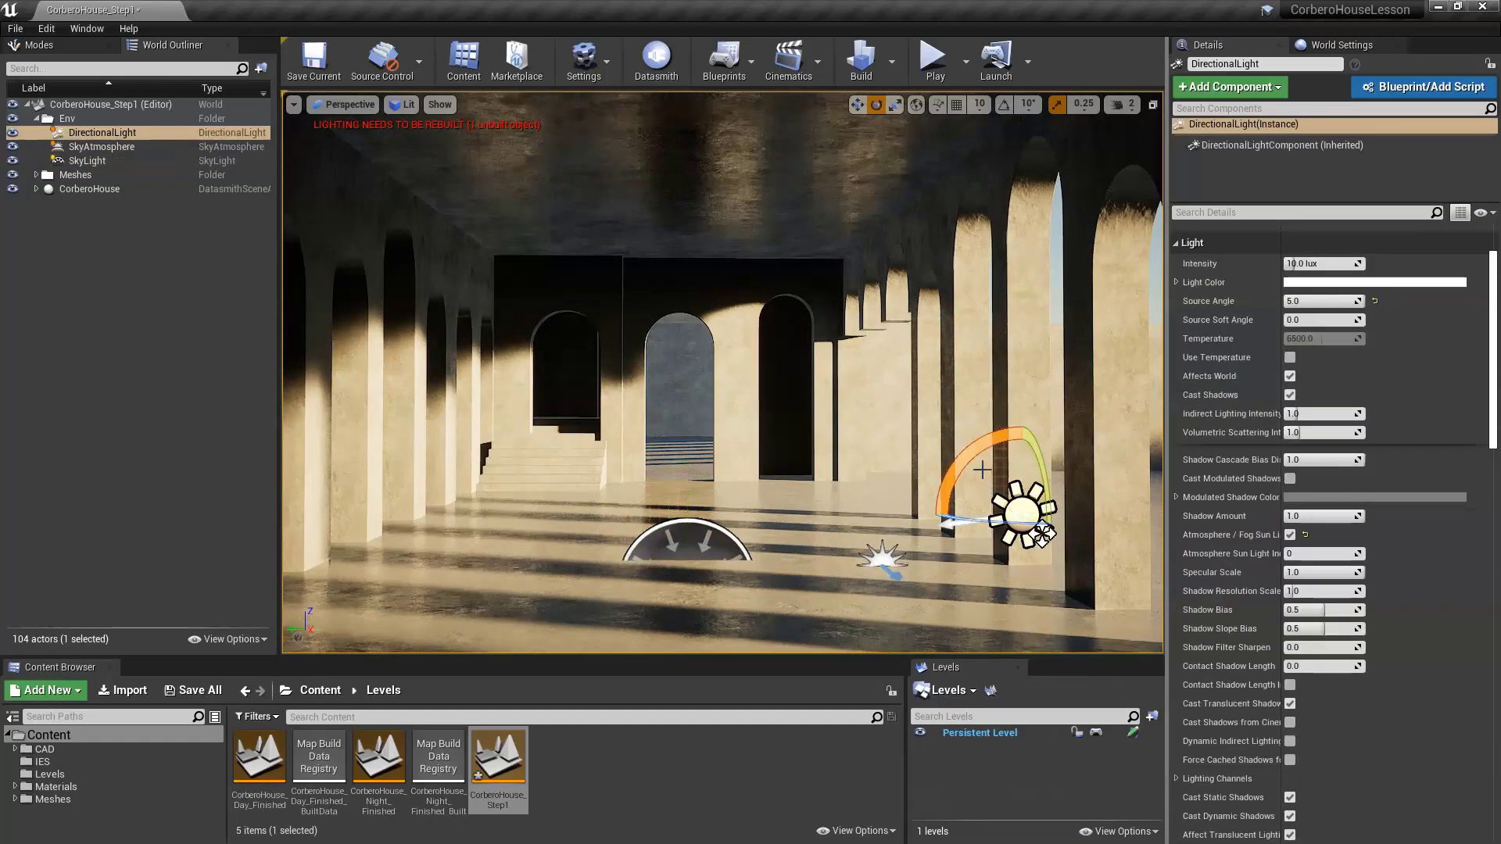
{"action": "left_click_drag", "start_coordinate": [955, 452], "coordinate": [954, 403]}
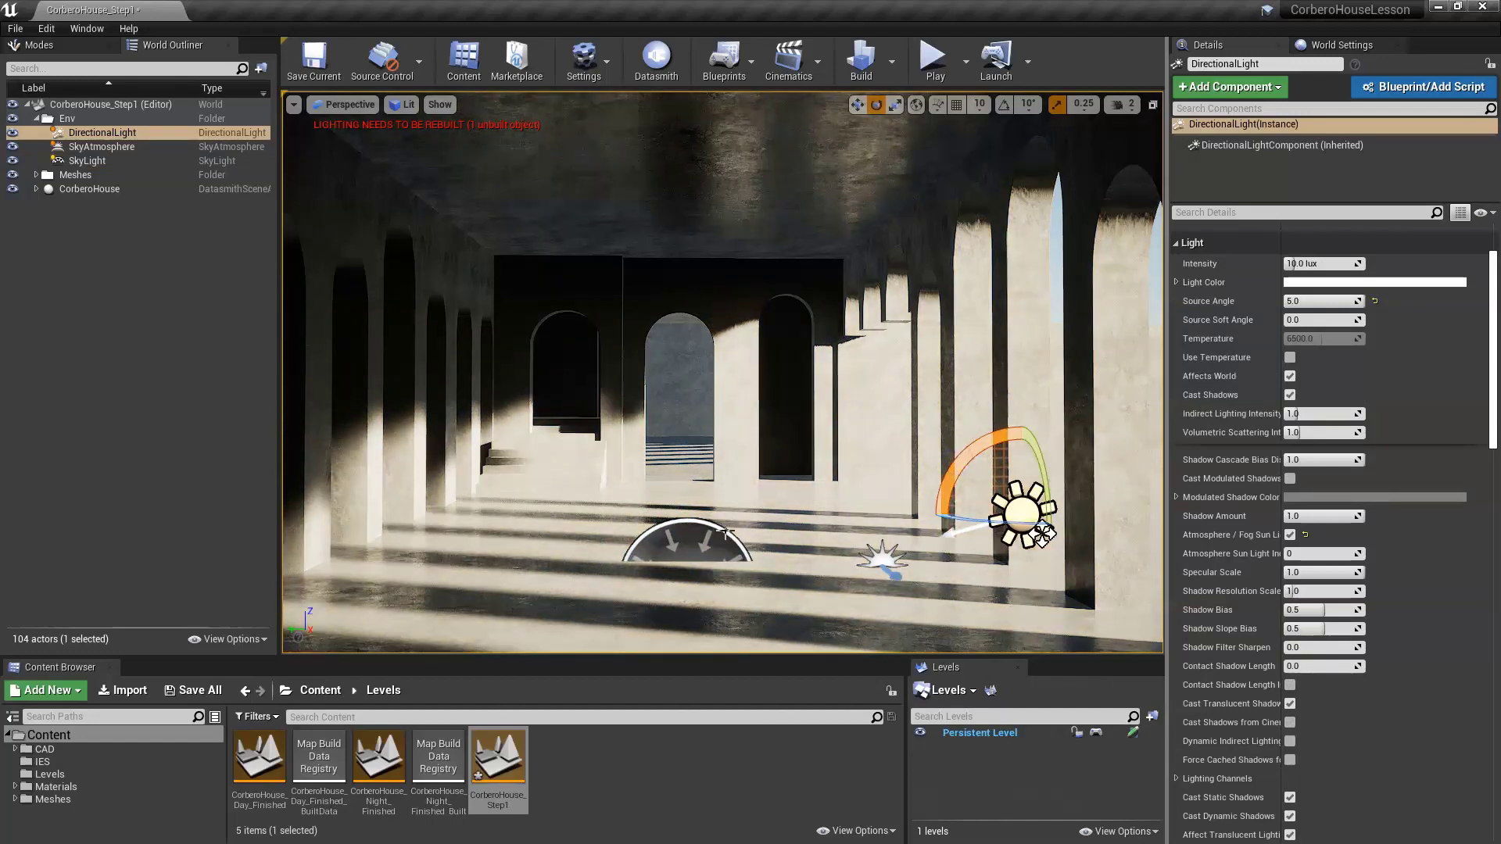
- Compare the hall's lighting with the SkyLight's Affects World option turned off and back on
{"action": "left_click", "coordinate": [698, 534]}
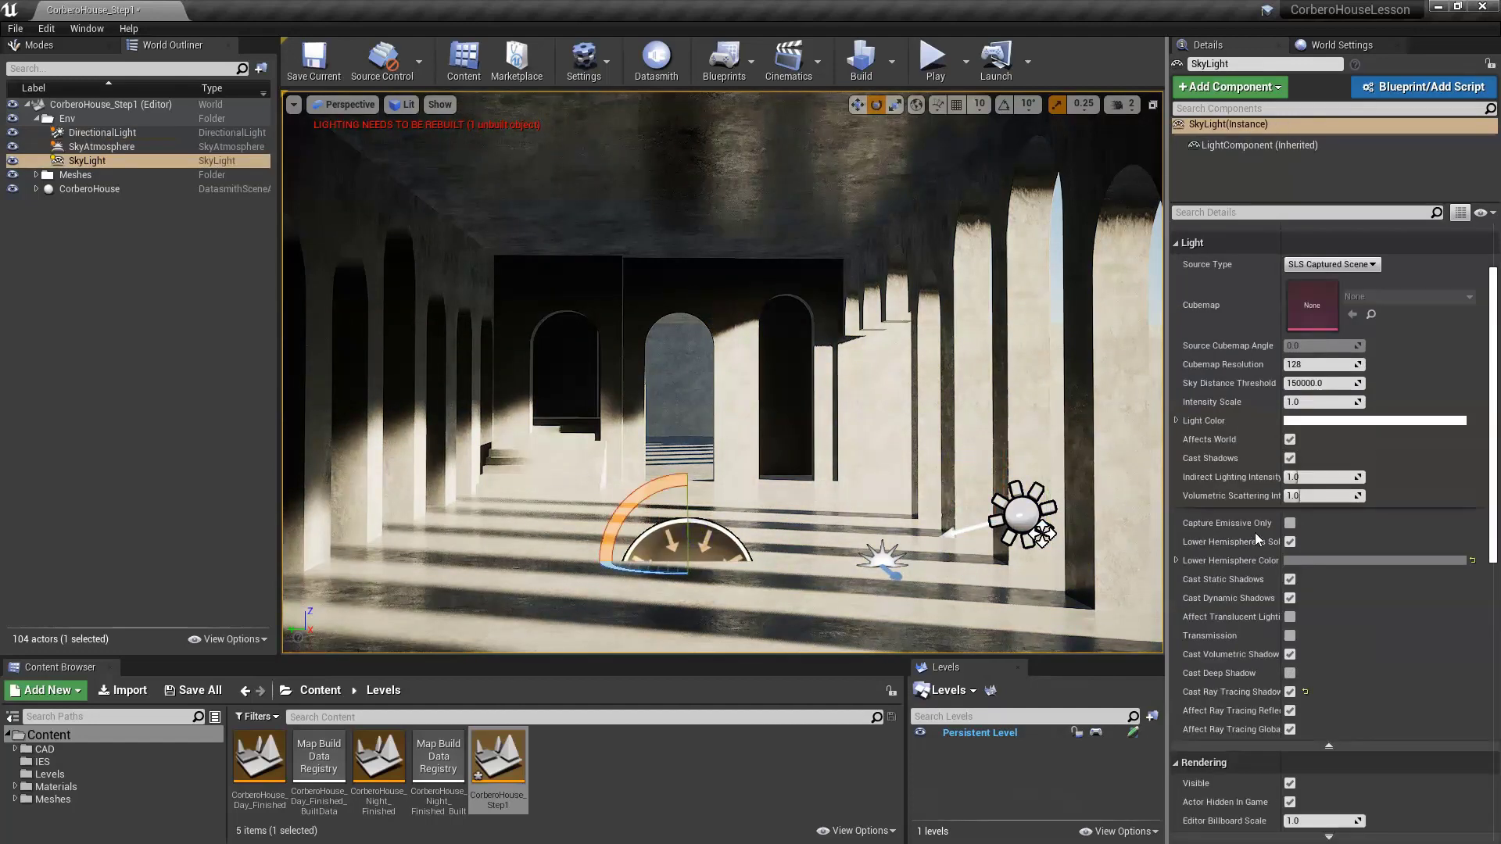
{"action": "left_click", "coordinate": [1291, 440]}
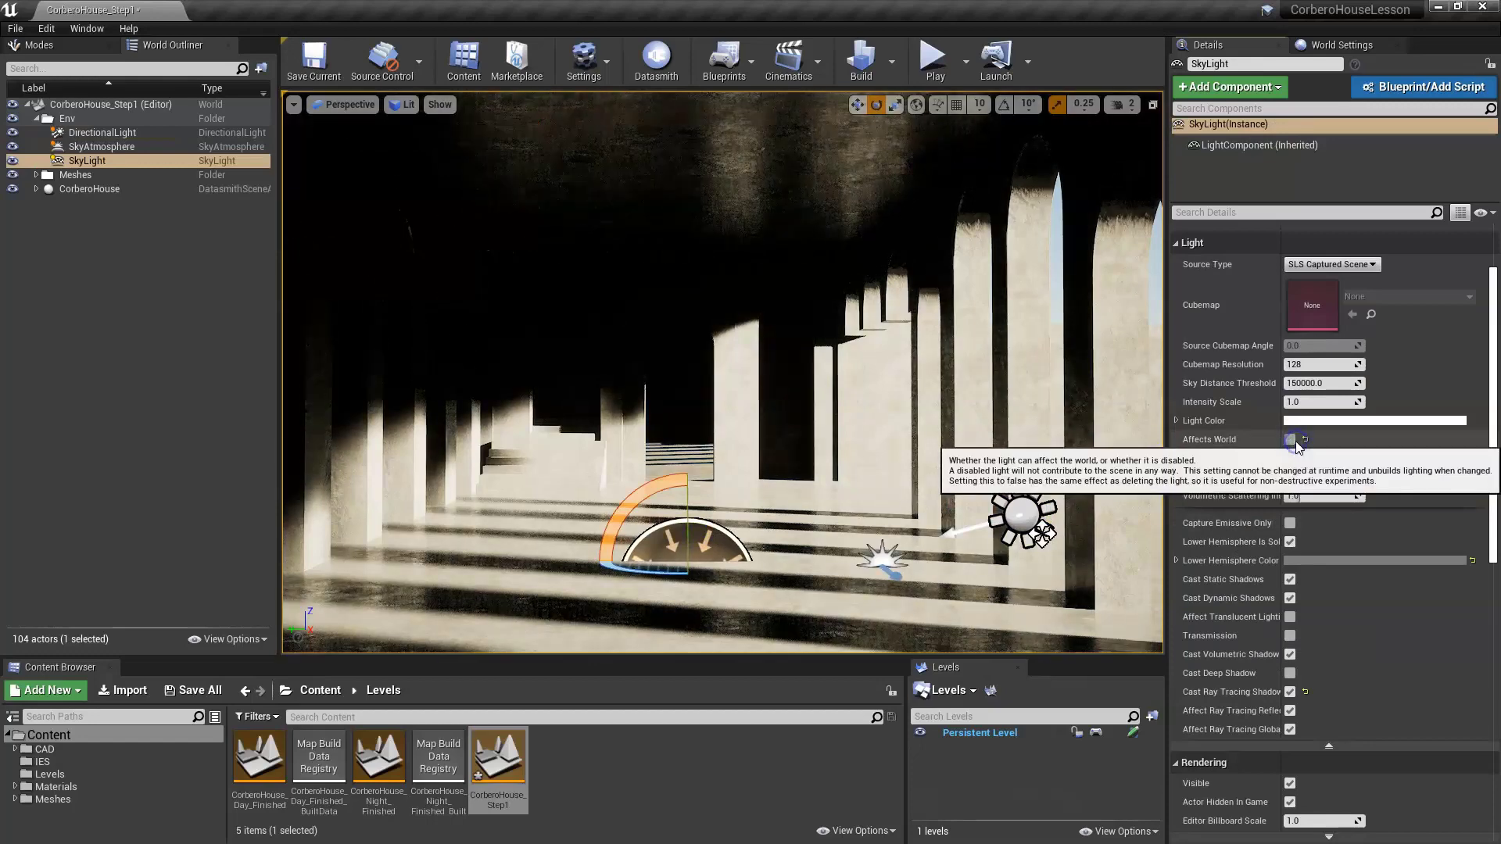
{"action": "left_click", "coordinate": [1291, 440]}
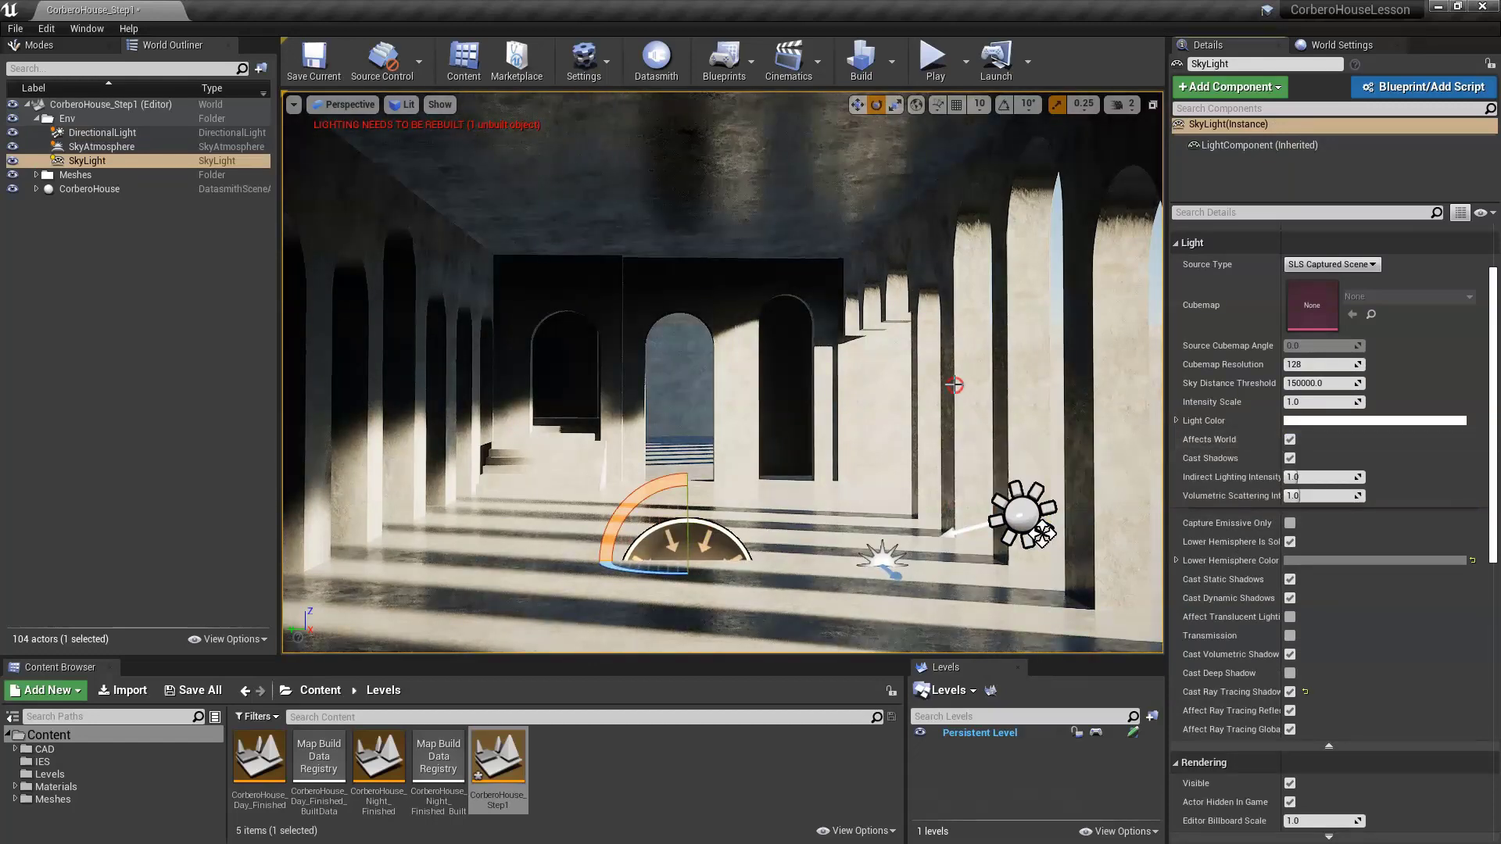
{"action": "right_click_drag", "start_coordinate": [954, 384], "coordinate": [948, 392]}
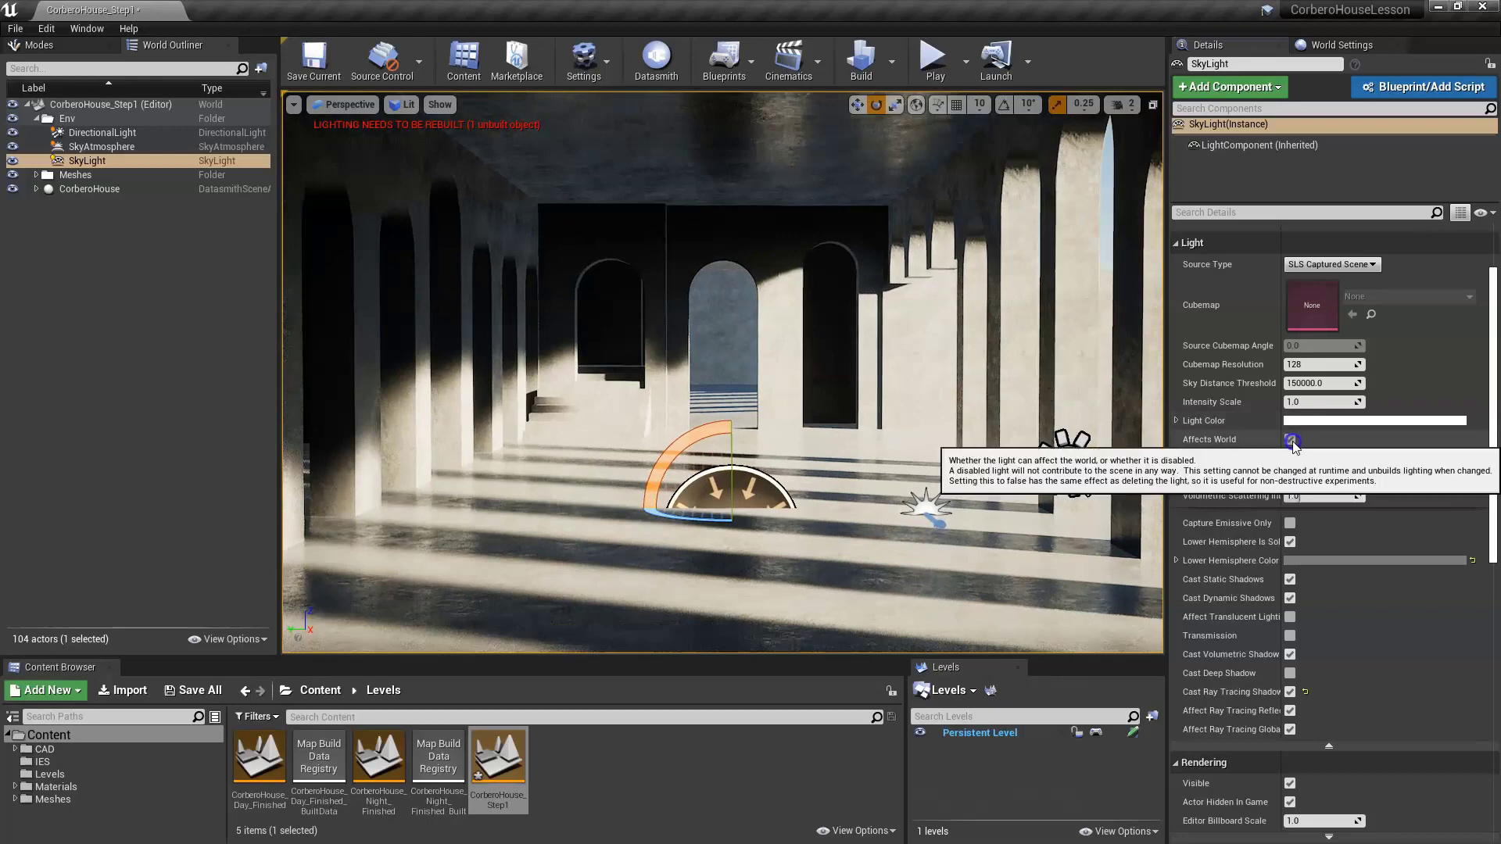
{"action": "left_click", "coordinate": [1291, 440]}
{"action": "left_click", "coordinate": [1290, 441]}
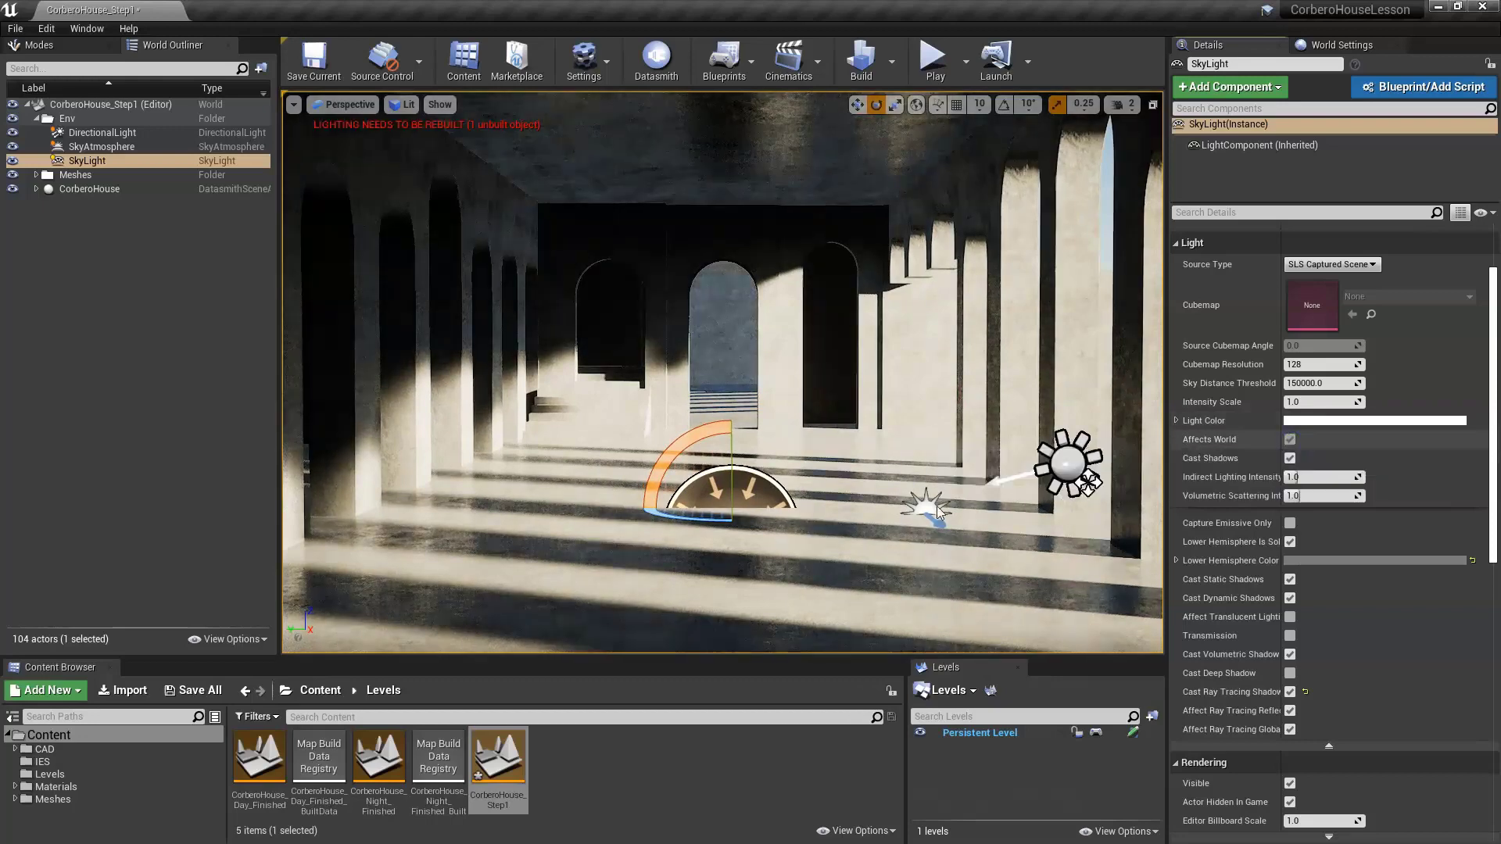
- Select the DirectionalLight and run the console command r.SkylightUpdateEveryFrame 1
{"action": "left_click", "coordinate": [1071, 460]}
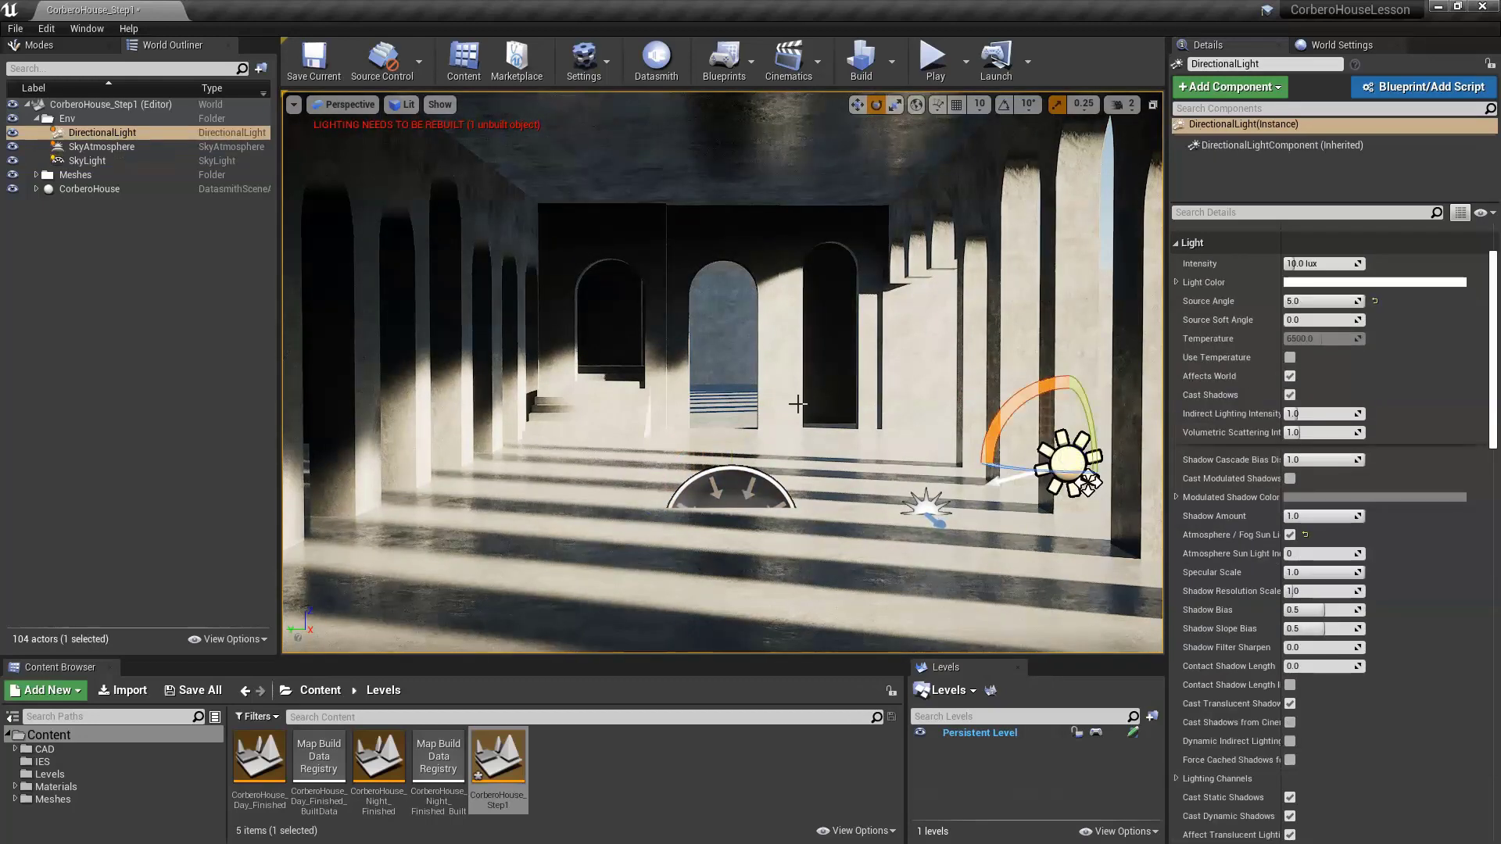
{"action": "key", "text": "grave"}
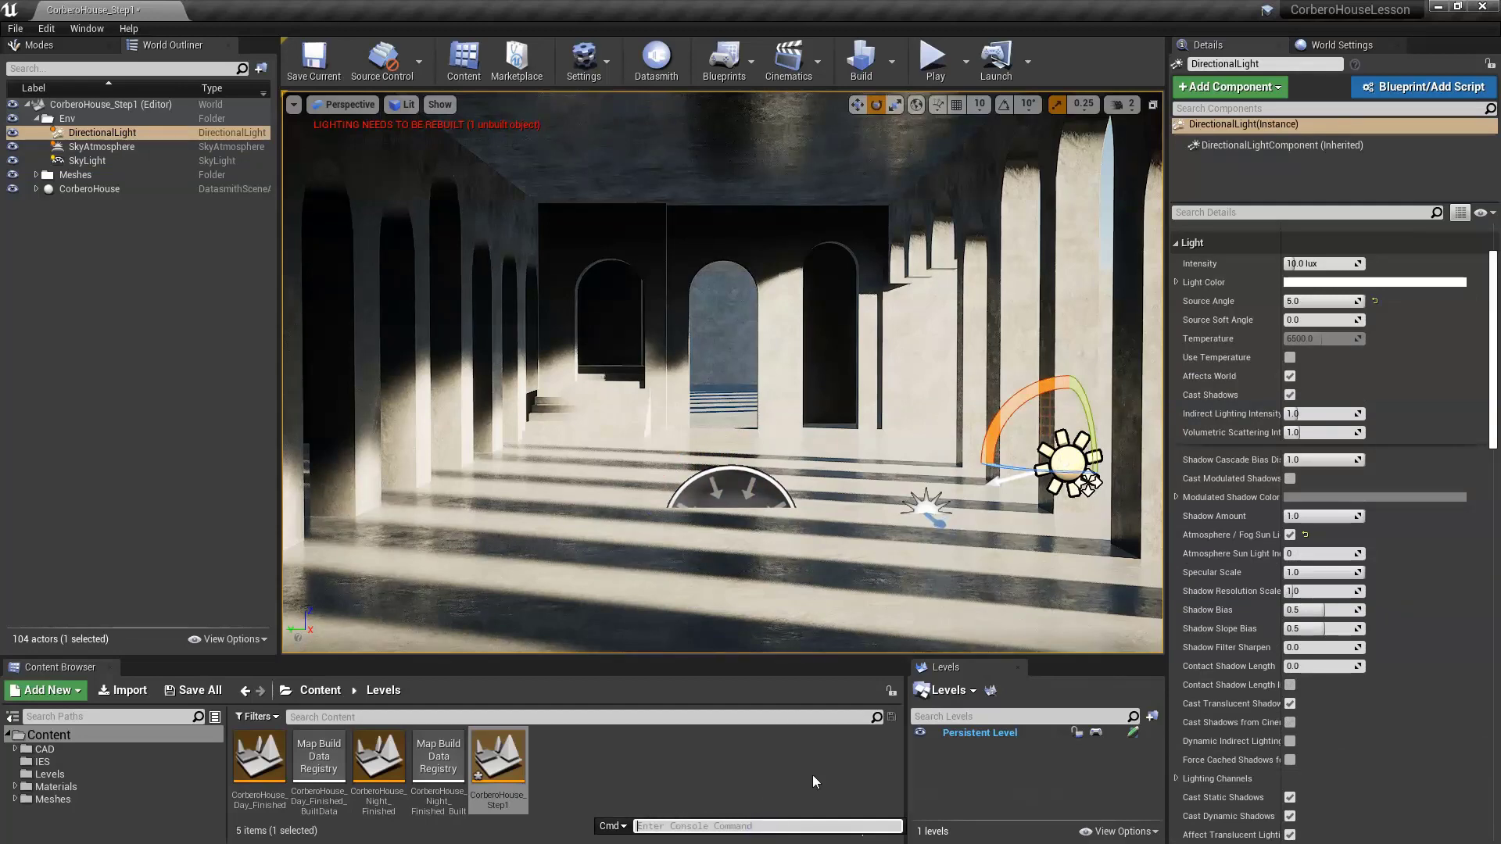
{"action": "type", "text": "SKY"}
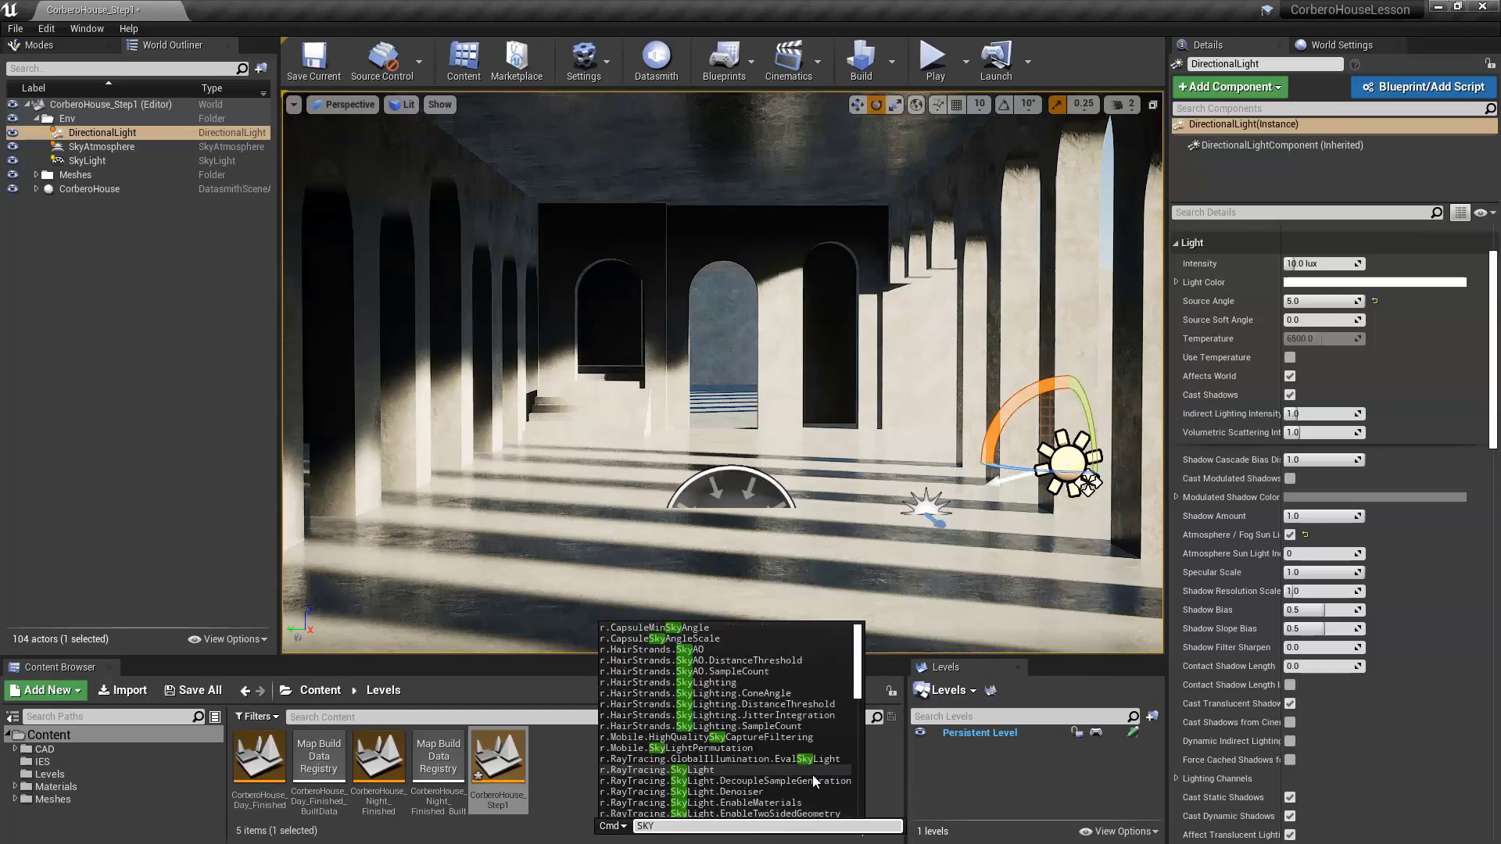
{"action": "type", "text": "KIGH"}
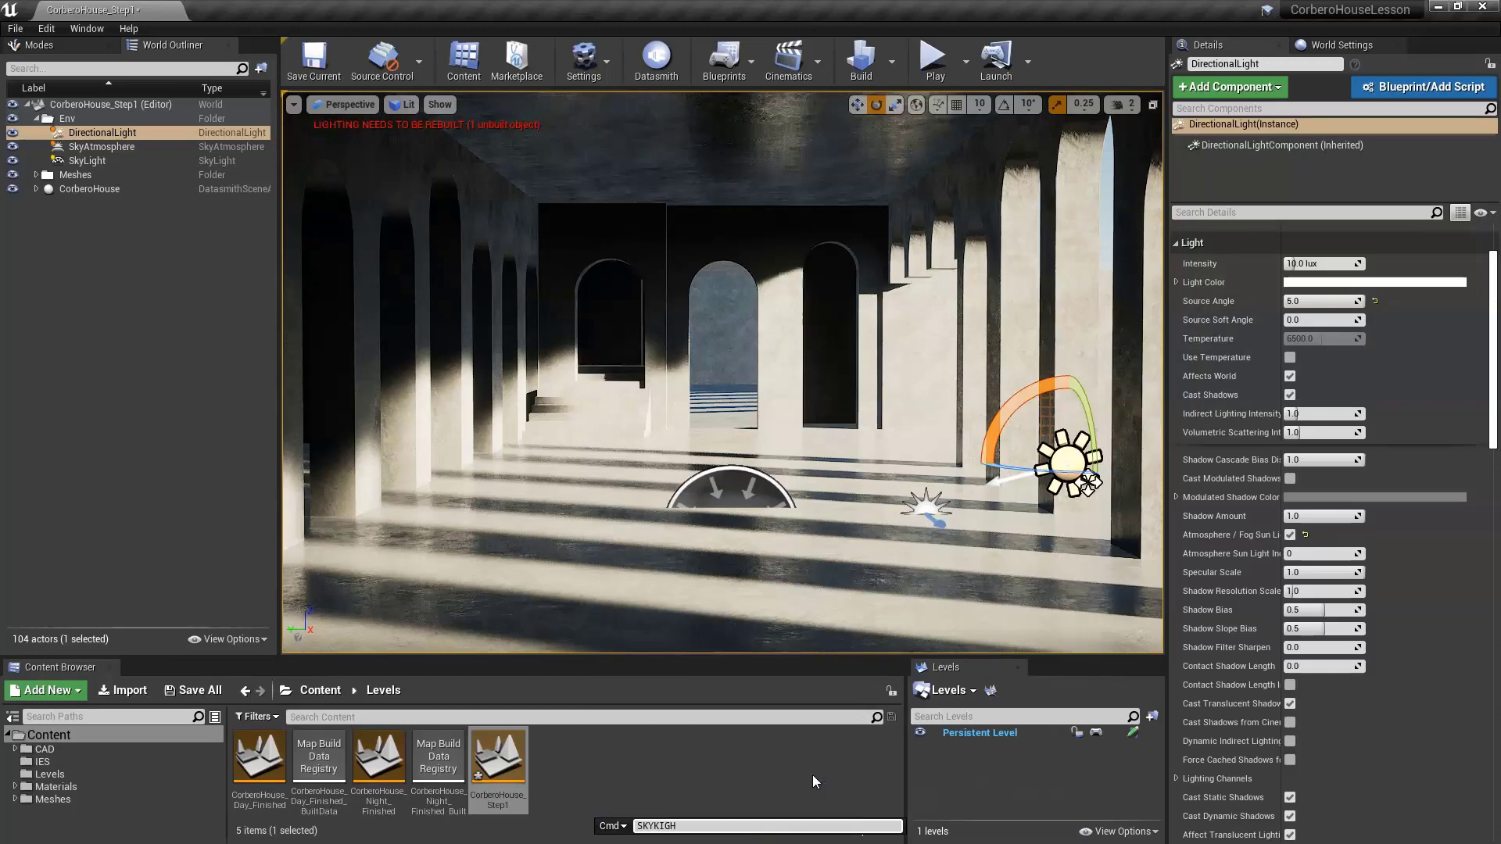
{"action": "key", "text": "BackSpace"}
{"action": "key", "text": "BackSpace"}
{"action": "key", "text": "BackSpace"}
{"action": "key", "text": "BackSpace"}
{"action": "key", "text": "BackSpace"}
{"action": "key", "text": "BackSpace"}
{"action": "key", "text": "BackSpace"}
{"action": "type", "text": "skylight"}
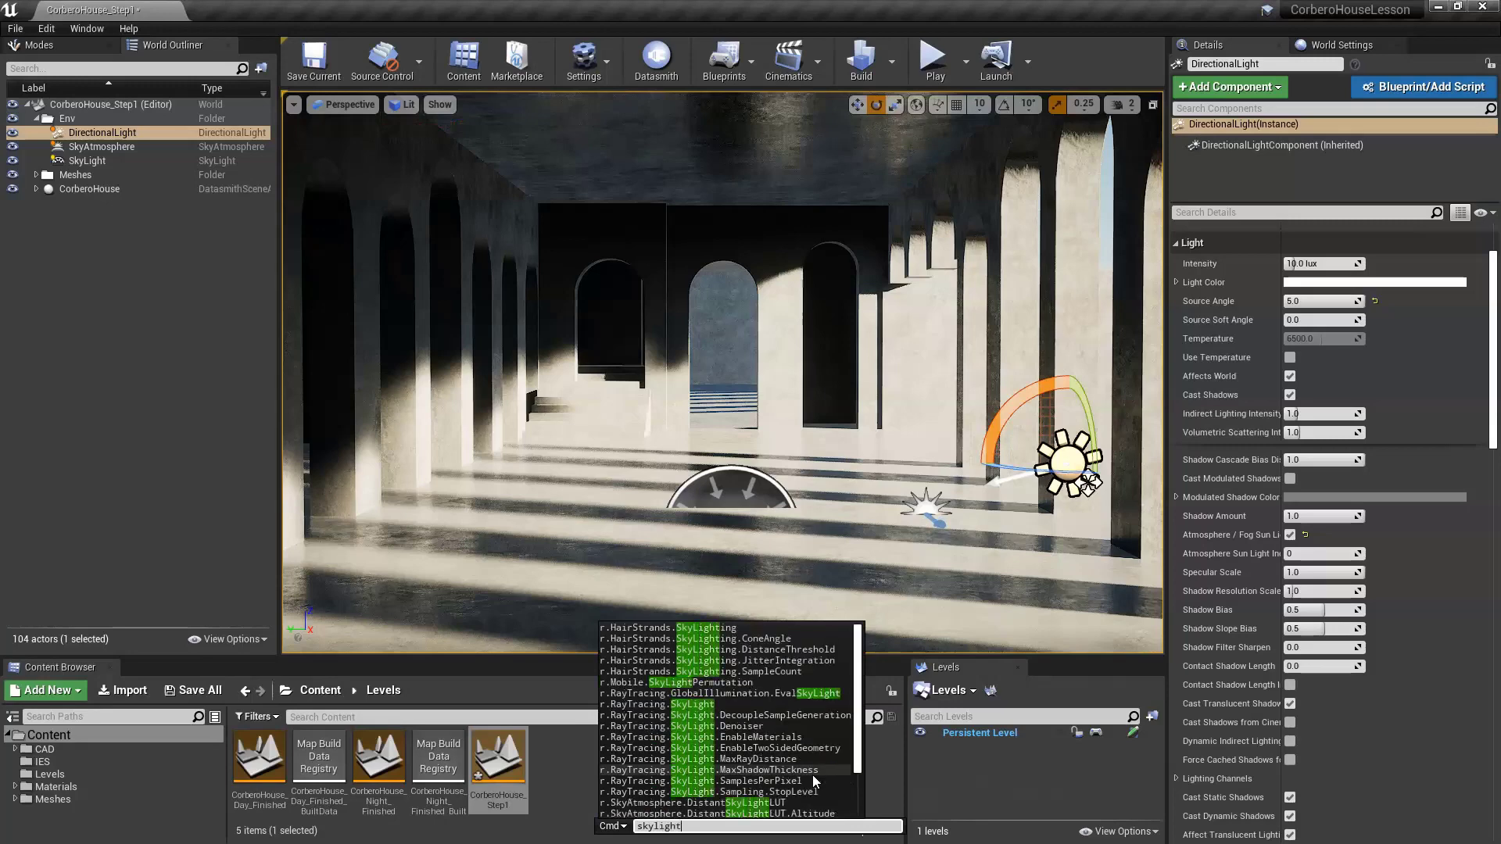
{"action": "type", "text": " u"}
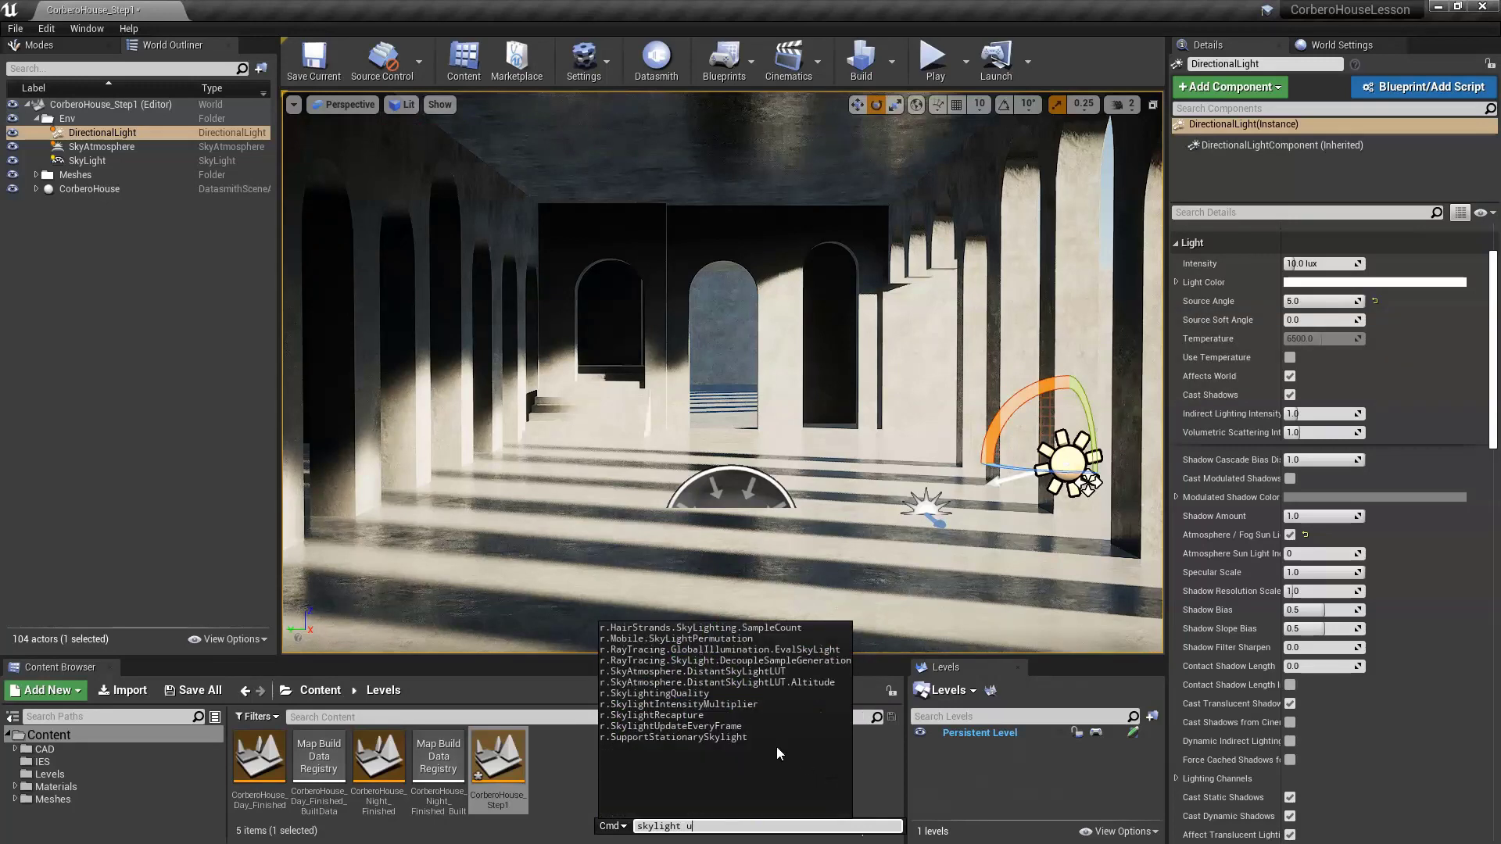
{"action": "left_click", "coordinate": [705, 727]}
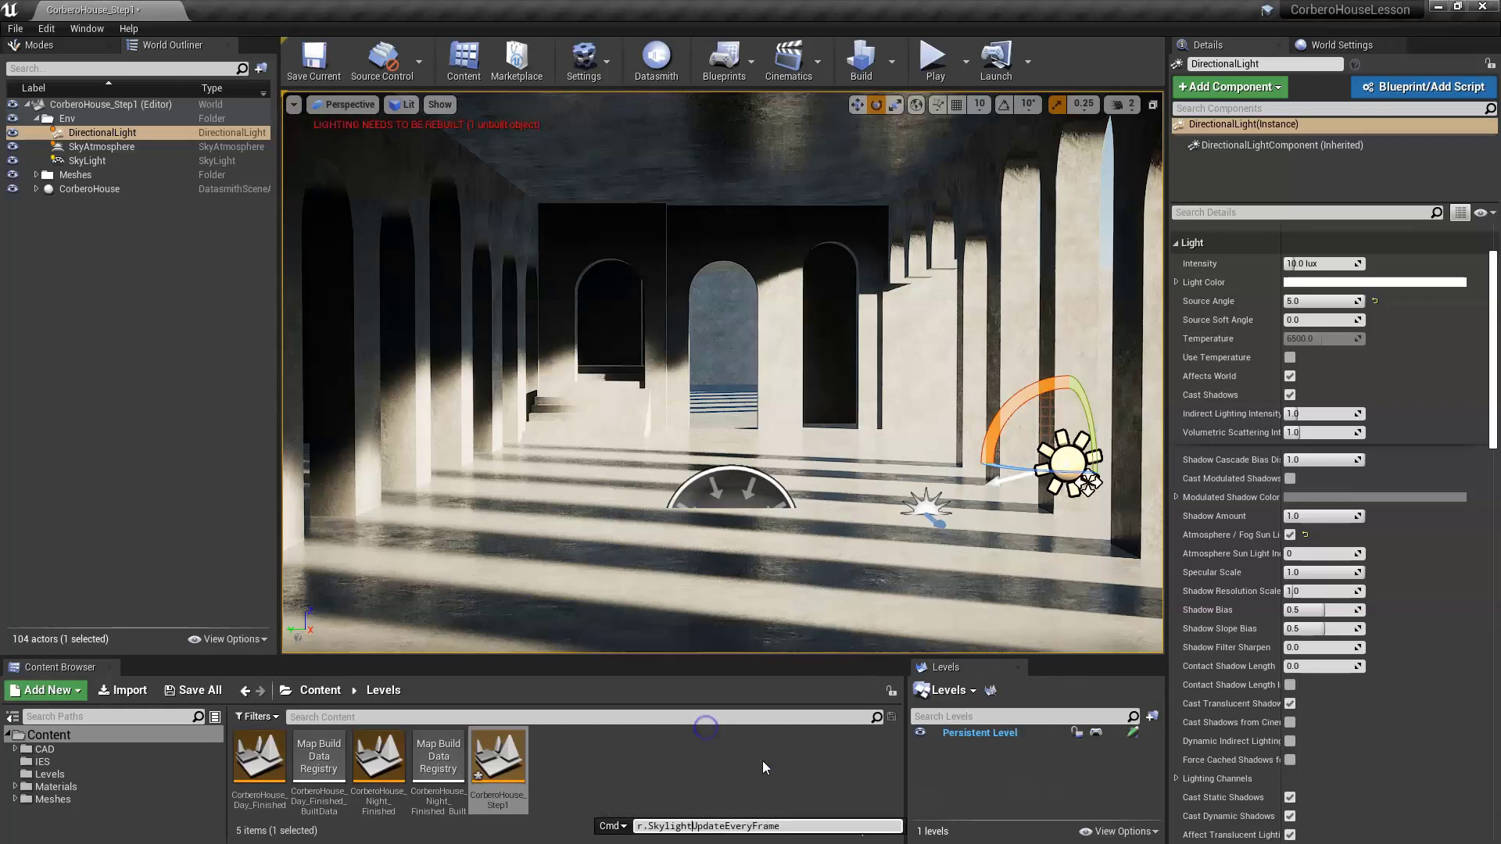
{"action": "left_click", "coordinate": [826, 827]}
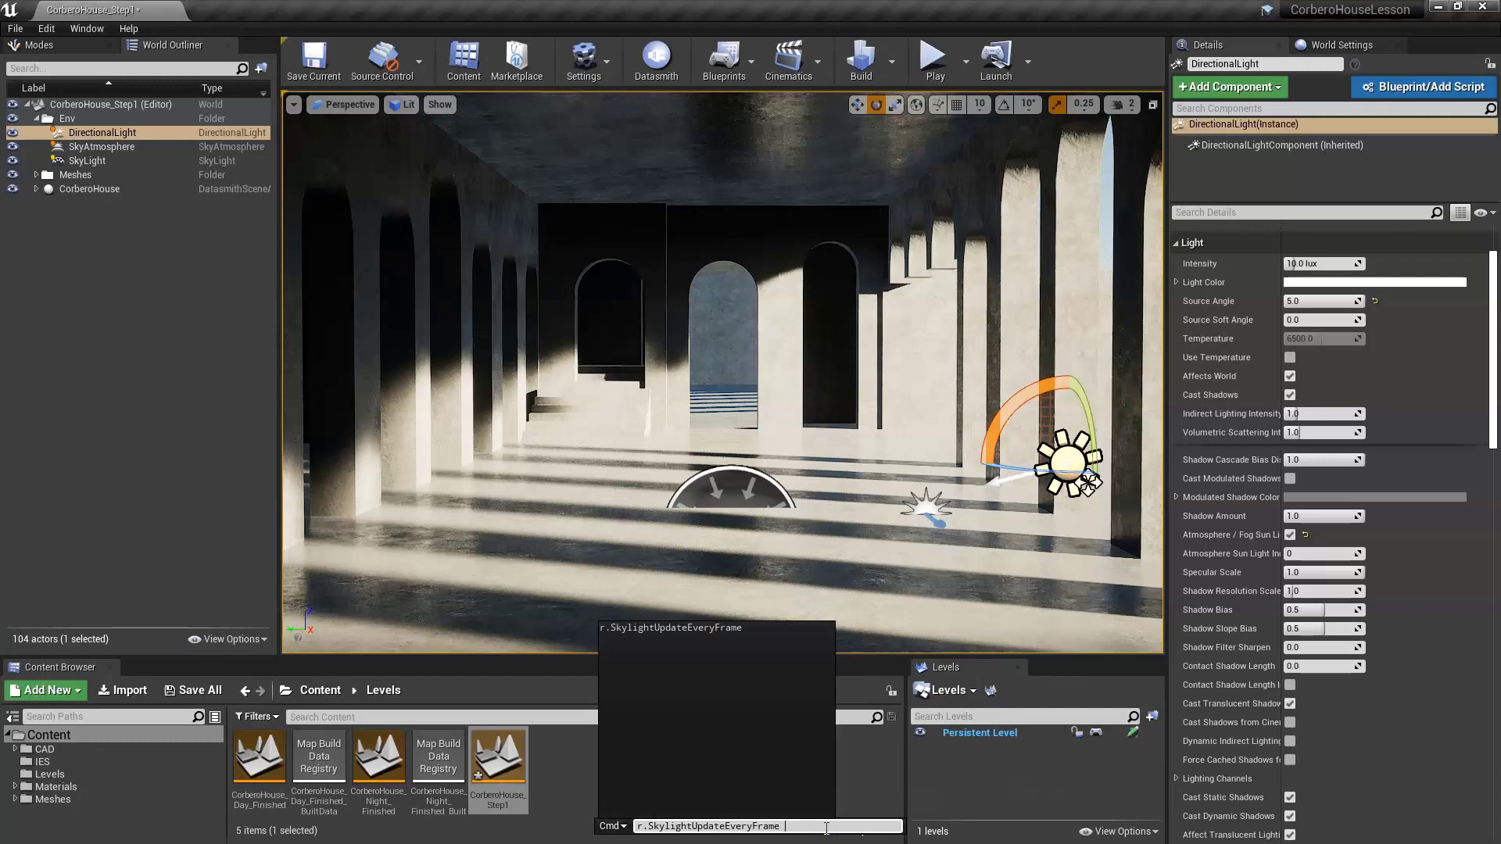
{"action": "type", "text": "0"}
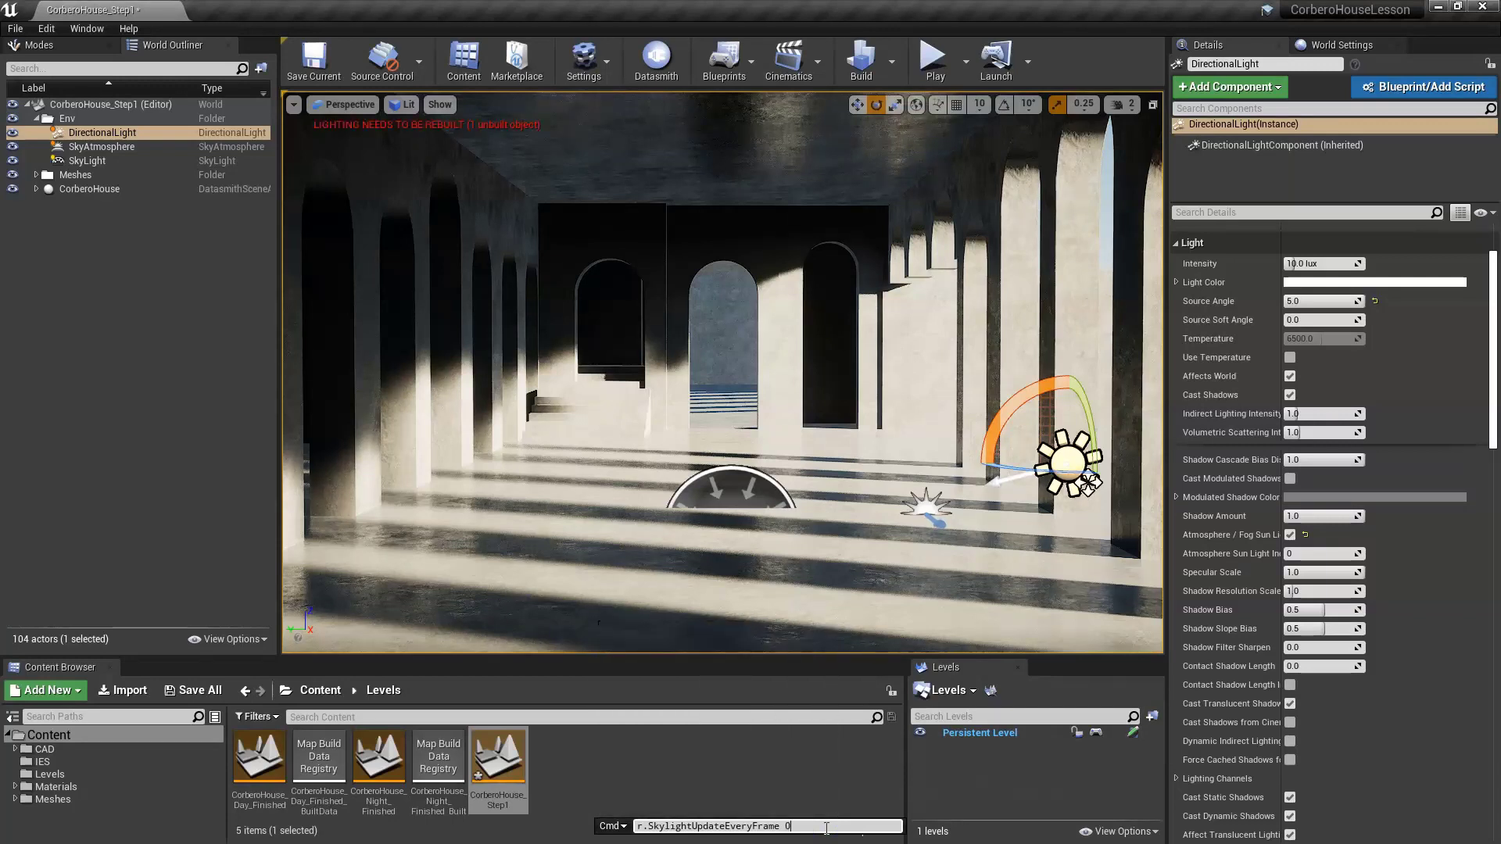
{"action": "key", "text": "BackSpace"}
{"action": "key", "text": "BackSpace"}
{"action": "type", "text": "1"}
{"action": "key", "text": "Return"}
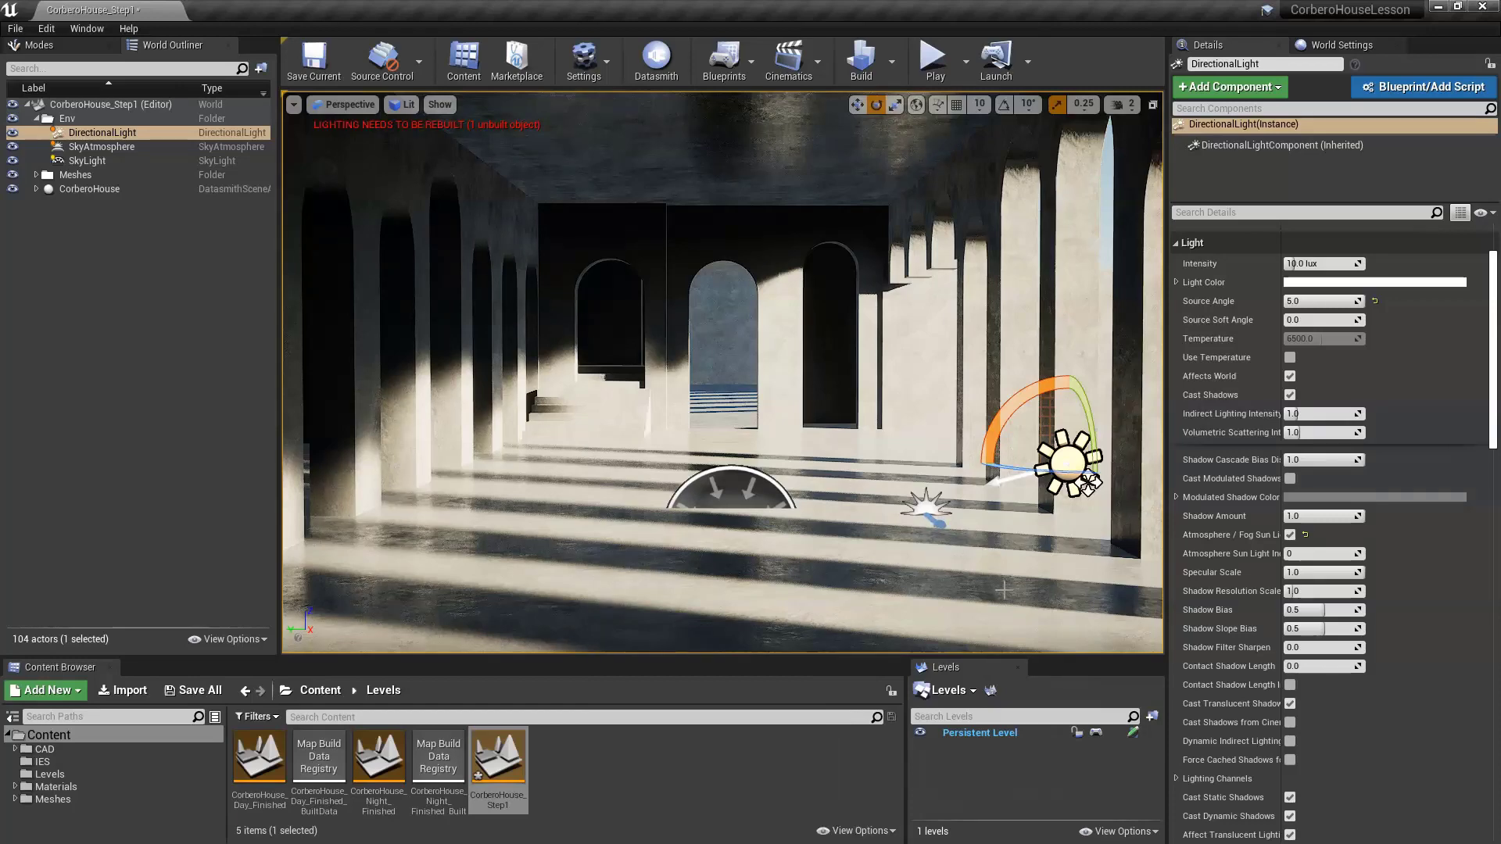
- Rotate the DirectionalLight down to a low sun position at about -25.3°, -6.0° and 113.5°
{"action": "mouse_move", "coordinate": [1022, 417]}
{"action": "left_mouse_down"}
{"action": "mouse_move", "coordinate": [1015, 401]}
{"action": "mouse_move", "coordinate": [1040, 377]}
{"action": "mouse_move", "coordinate": [1024, 394]}
{"action": "left_mouse_up"}
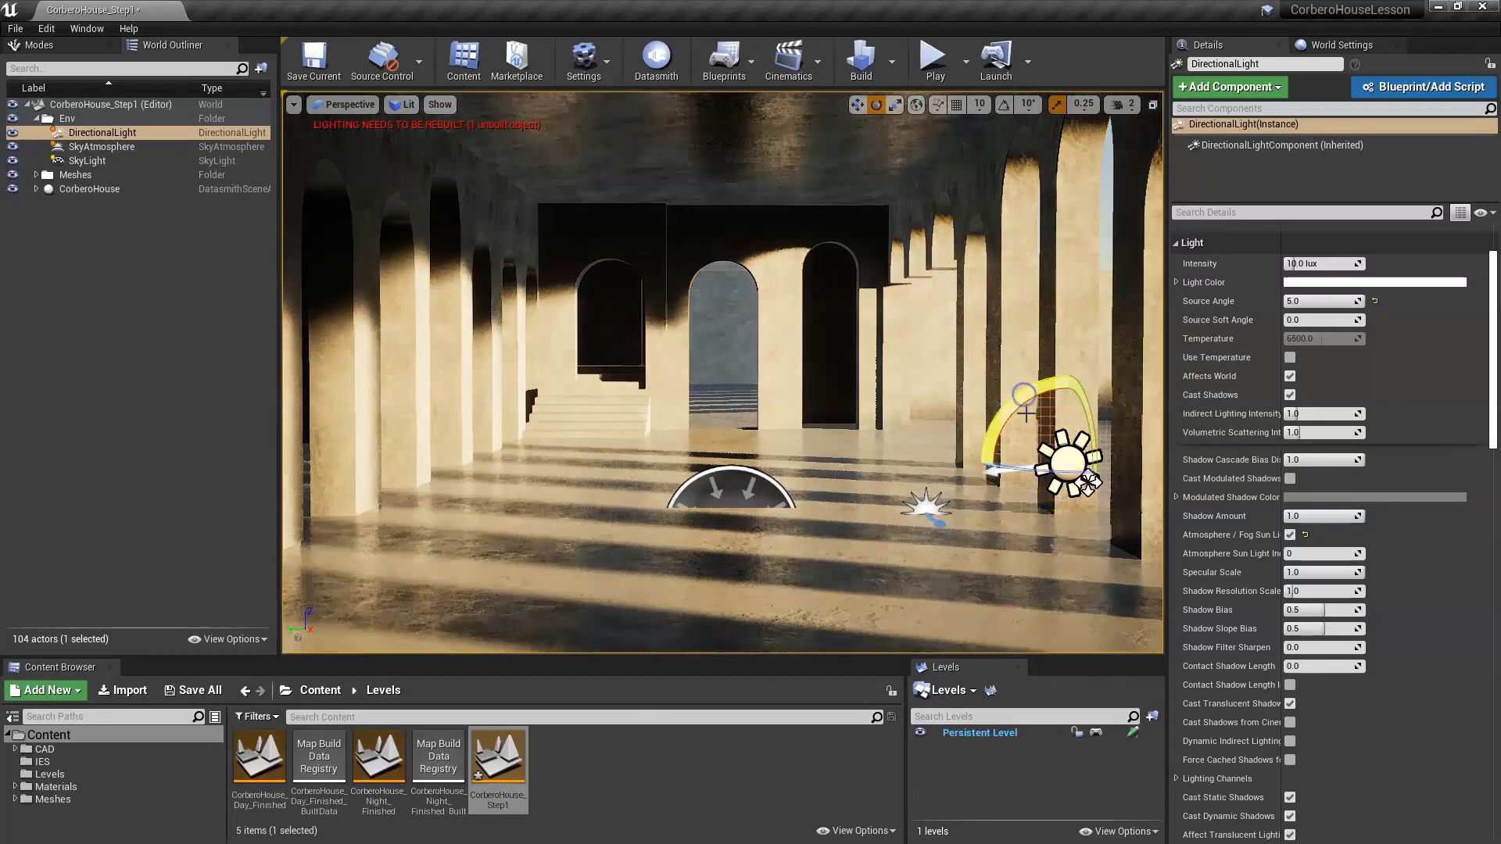
{"action": "right_click_drag", "start_coordinate": [892, 396], "coordinate": [896, 395]}
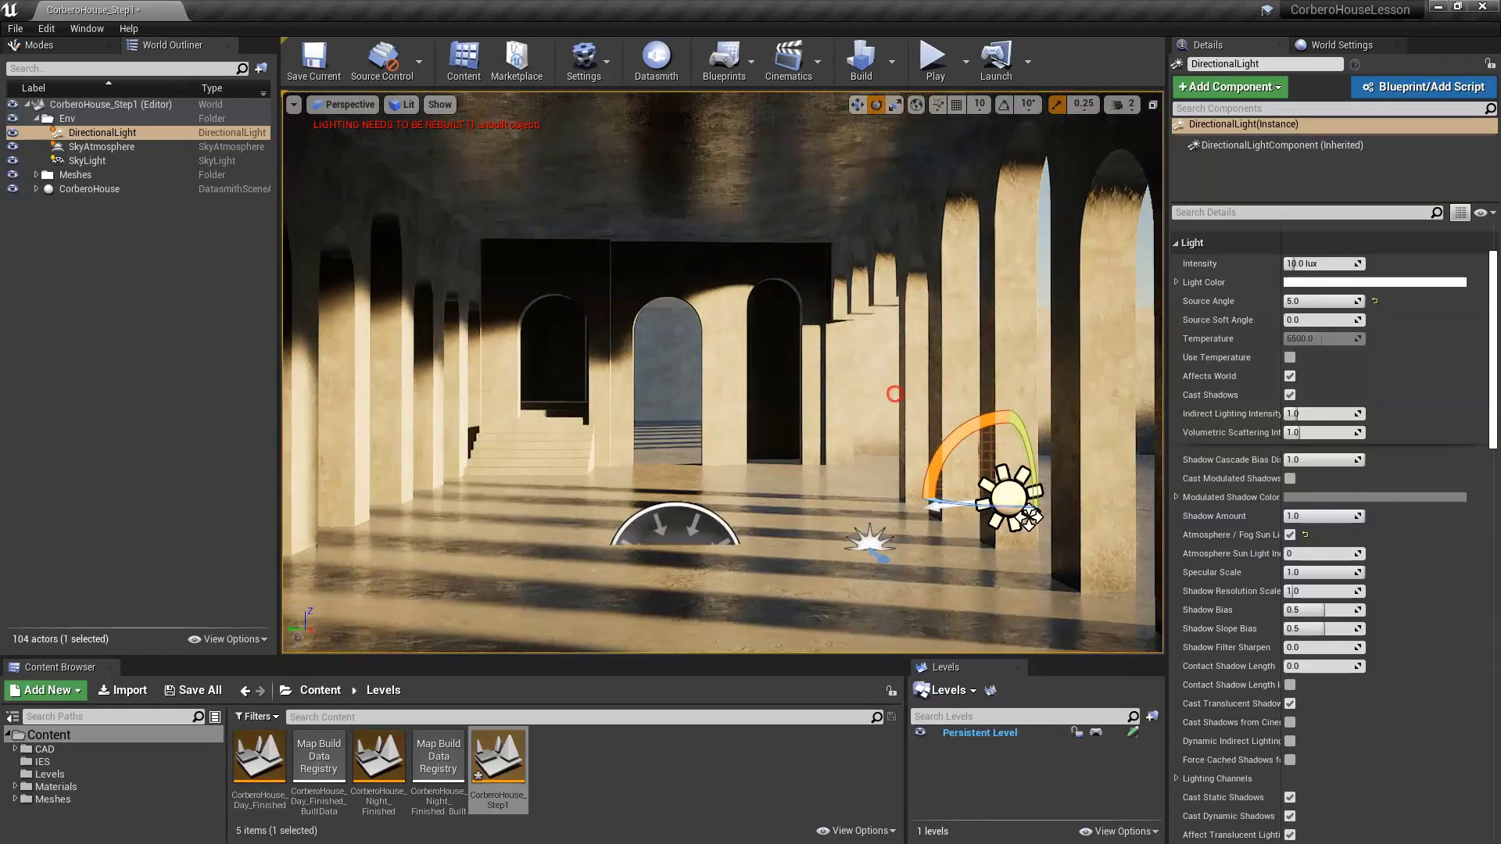
{"action": "right_click_drag", "start_coordinate": [896, 394], "coordinate": [898, 396]}
{"action": "left_click_drag", "start_coordinate": [944, 440], "coordinate": [952, 472]}
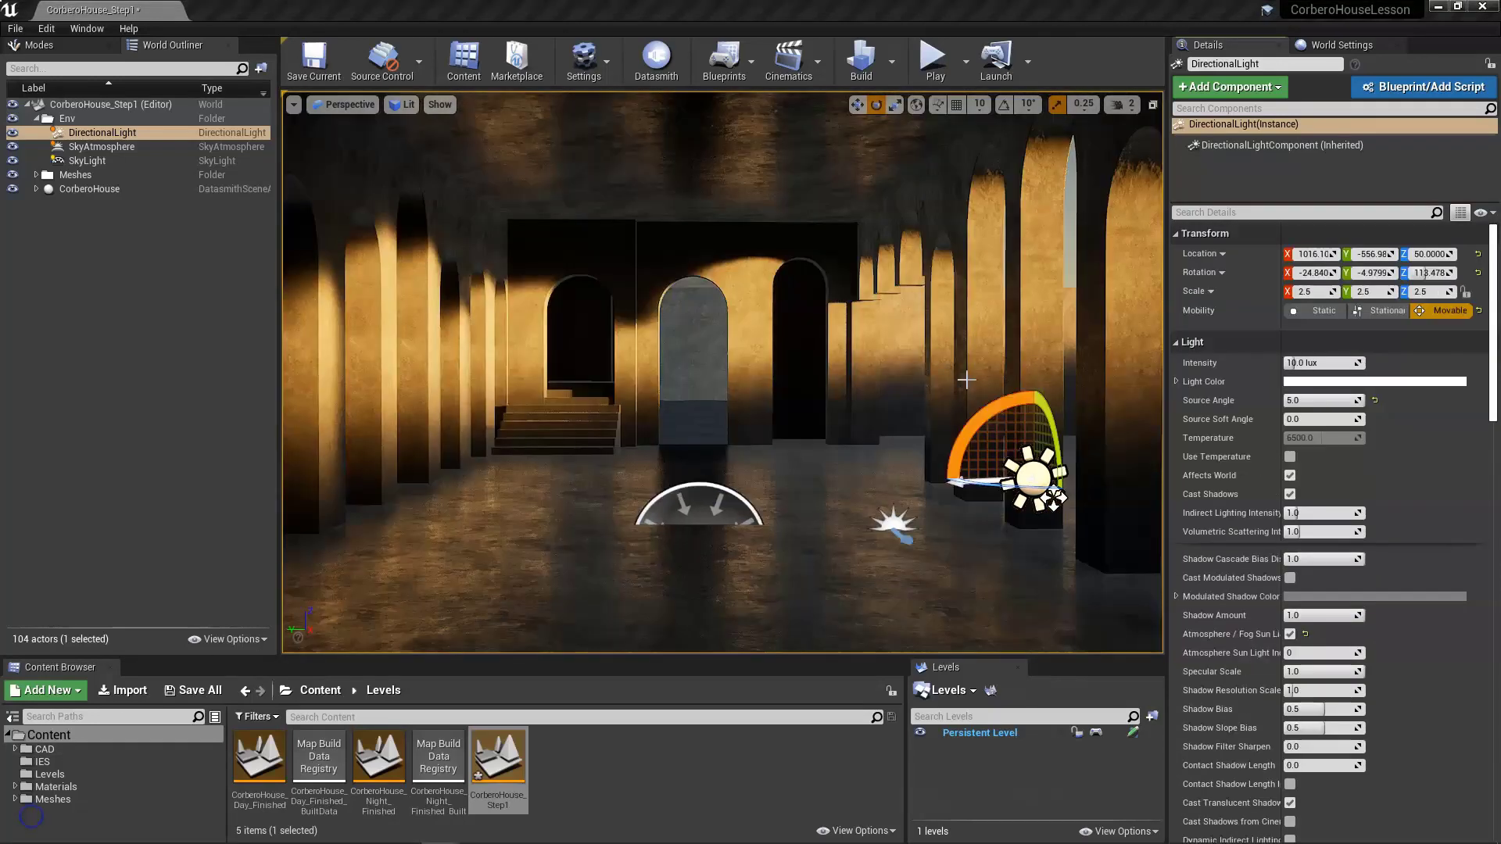
{"action": "left_click_drag", "start_coordinate": [986, 417], "coordinate": [1000, 406]}
{"action": "left_click_drag", "start_coordinate": [922, 321], "coordinate": [1016, 403]}
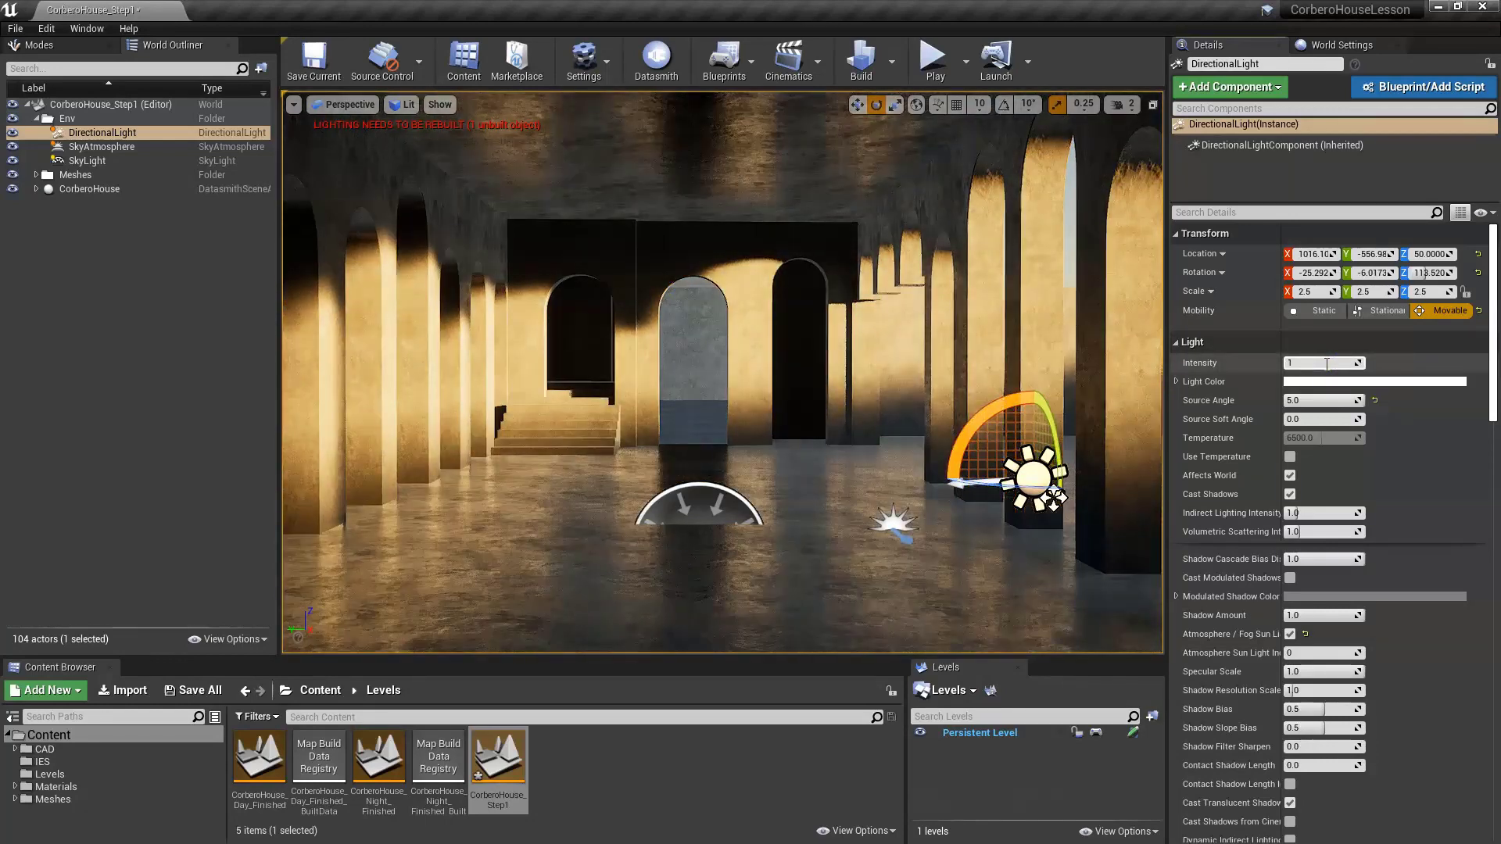
- Set the DirectionalLight's intensity to 150 lux and rotate it to about -24.2°, -3.4° and 113.4°
{"action": "key", "text": "Return"}
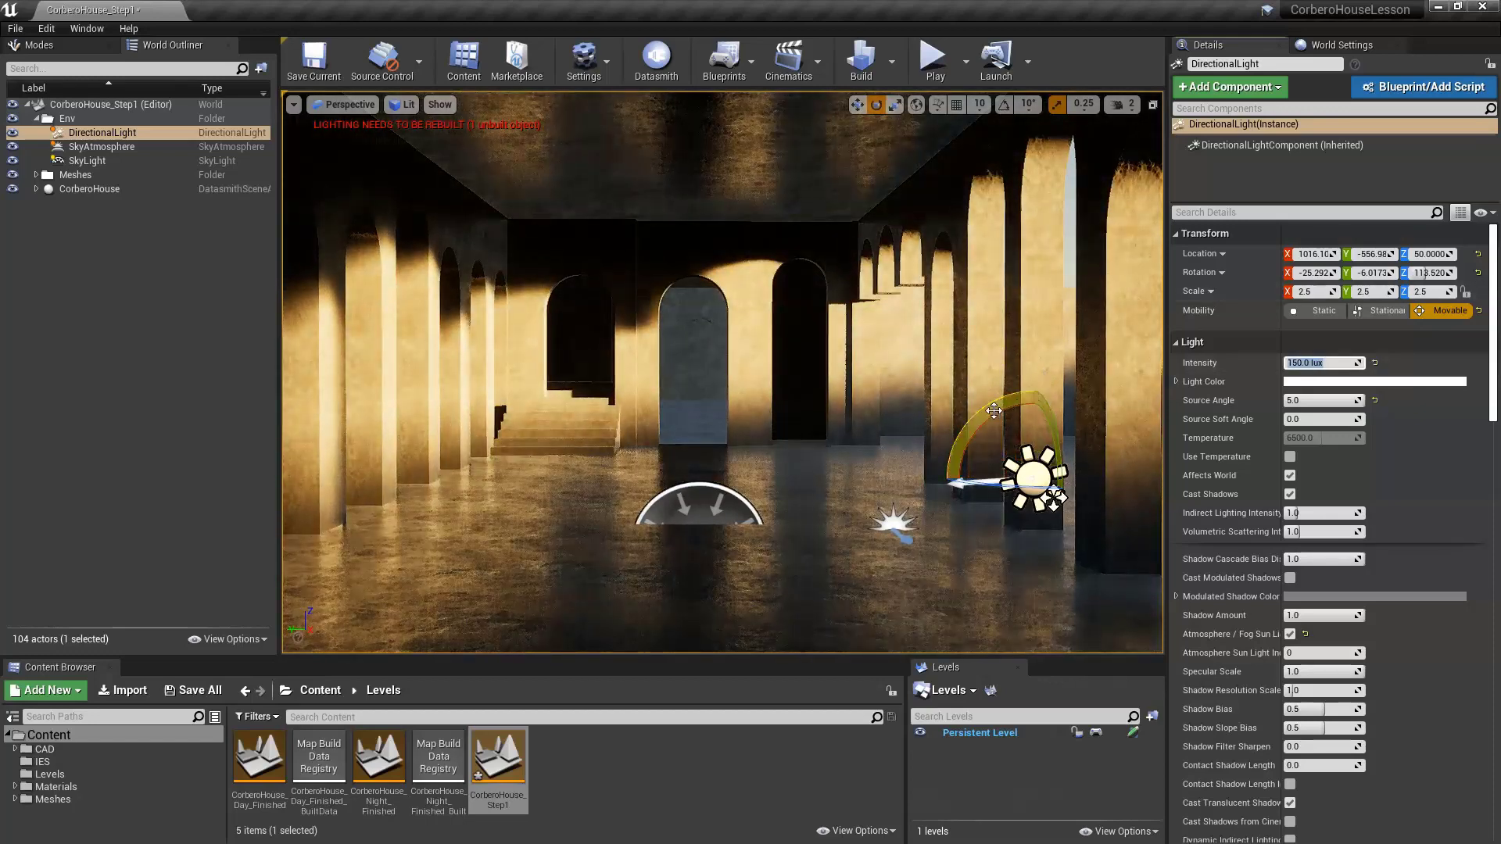
{"action": "mouse_move", "coordinate": [994, 411]}
{"action": "left_mouse_down"}
{"action": "mouse_move", "coordinate": [1037, 387]}
{"action": "mouse_move", "coordinate": [993, 423]}
{"action": "mouse_move", "coordinate": [1011, 406]}
{"action": "left_mouse_up"}
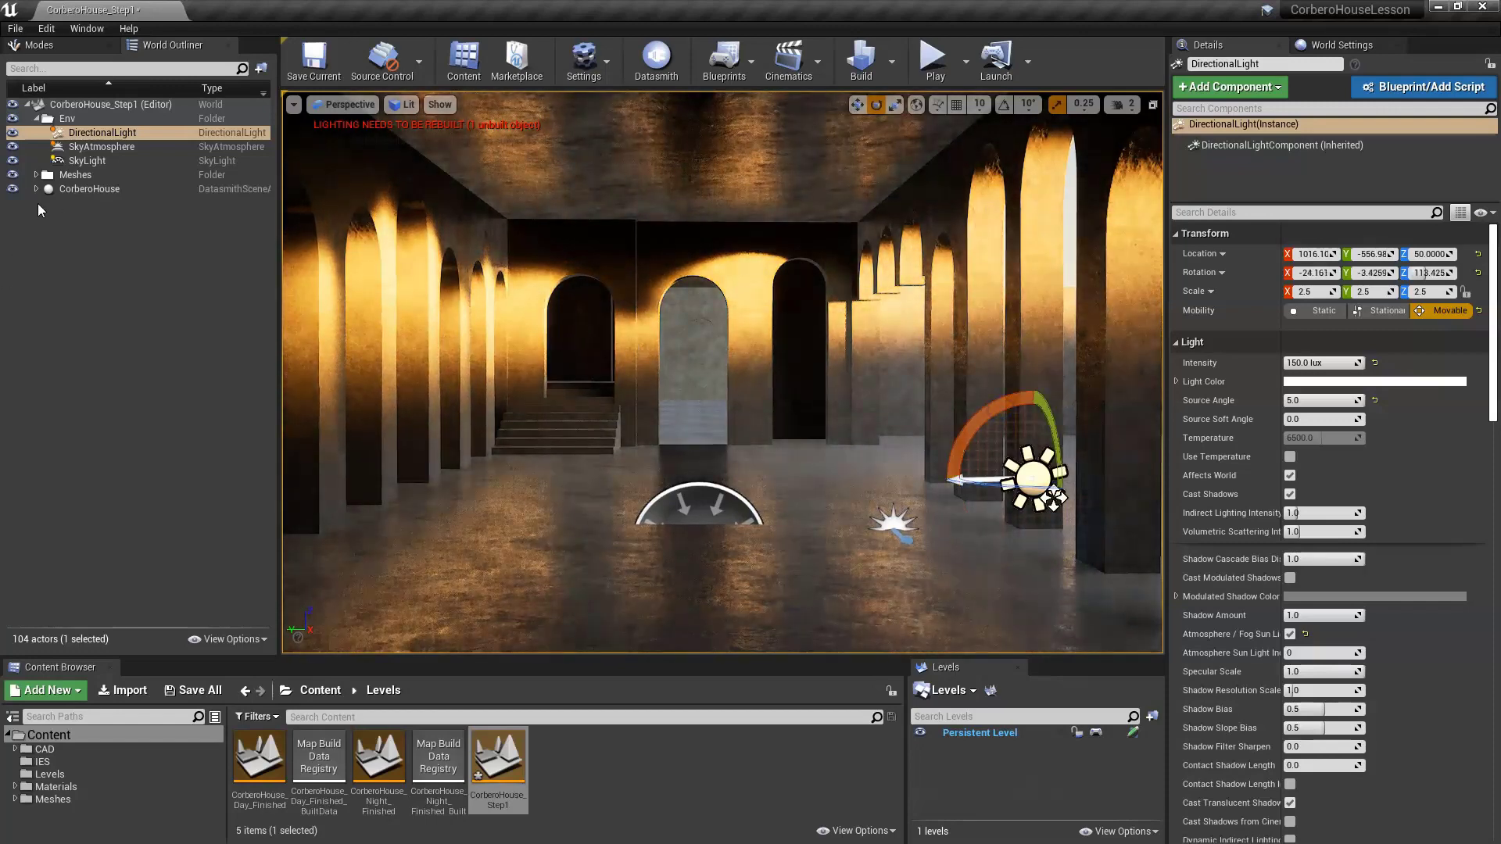
- Place the UnmadeBed Datasmith scene from the Meshes folder in the hall and rotate it to about -88.7° around Z
{"action": "left_click", "coordinate": [38, 175]}
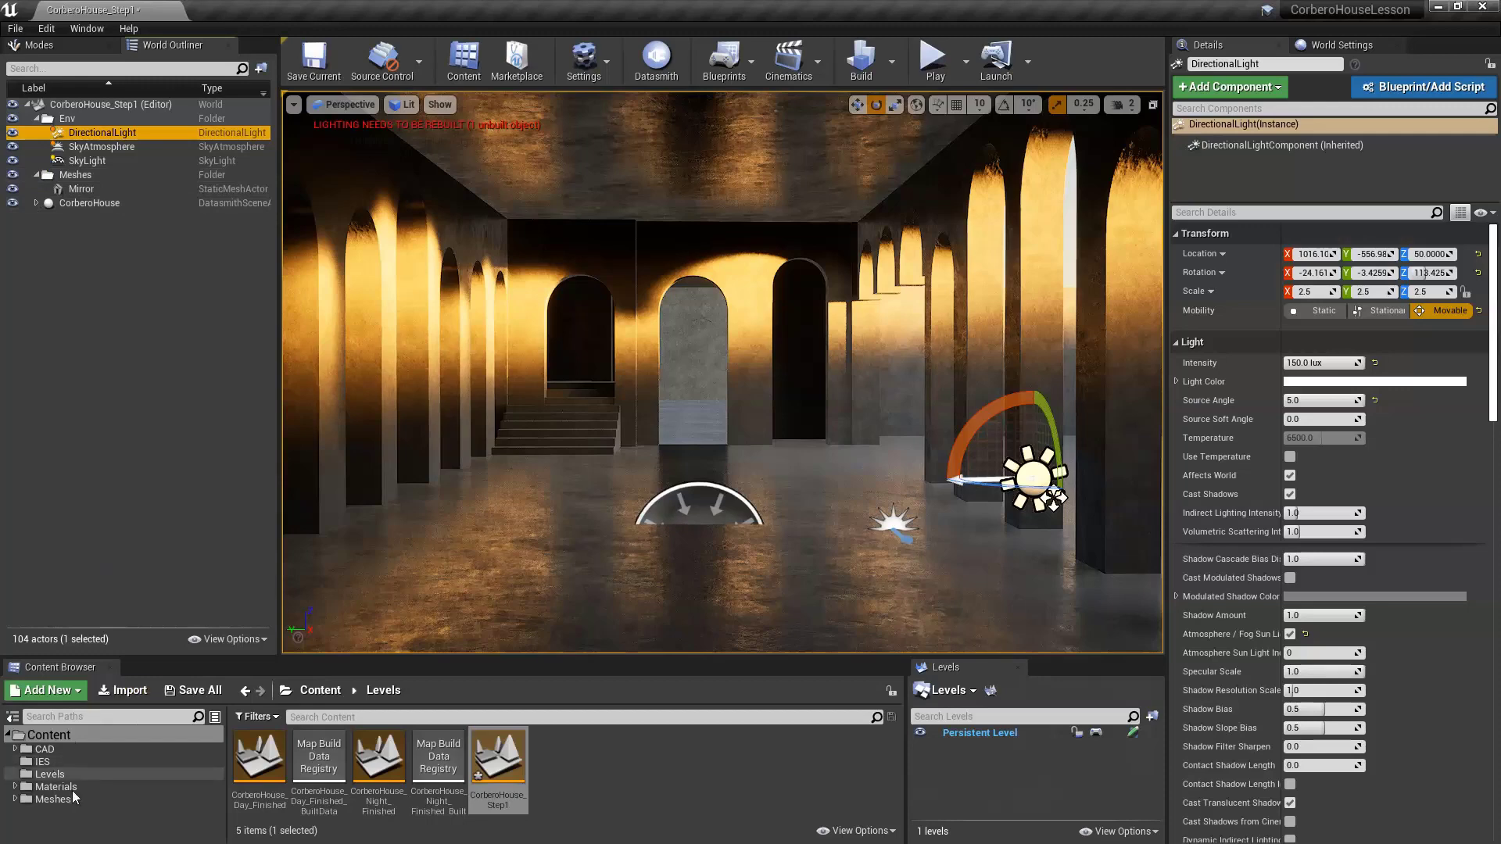
{"action": "left_click_drag", "start_coordinate": [152, 655], "coordinate": [150, 596]}
{"action": "left_click", "coordinate": [59, 758]}
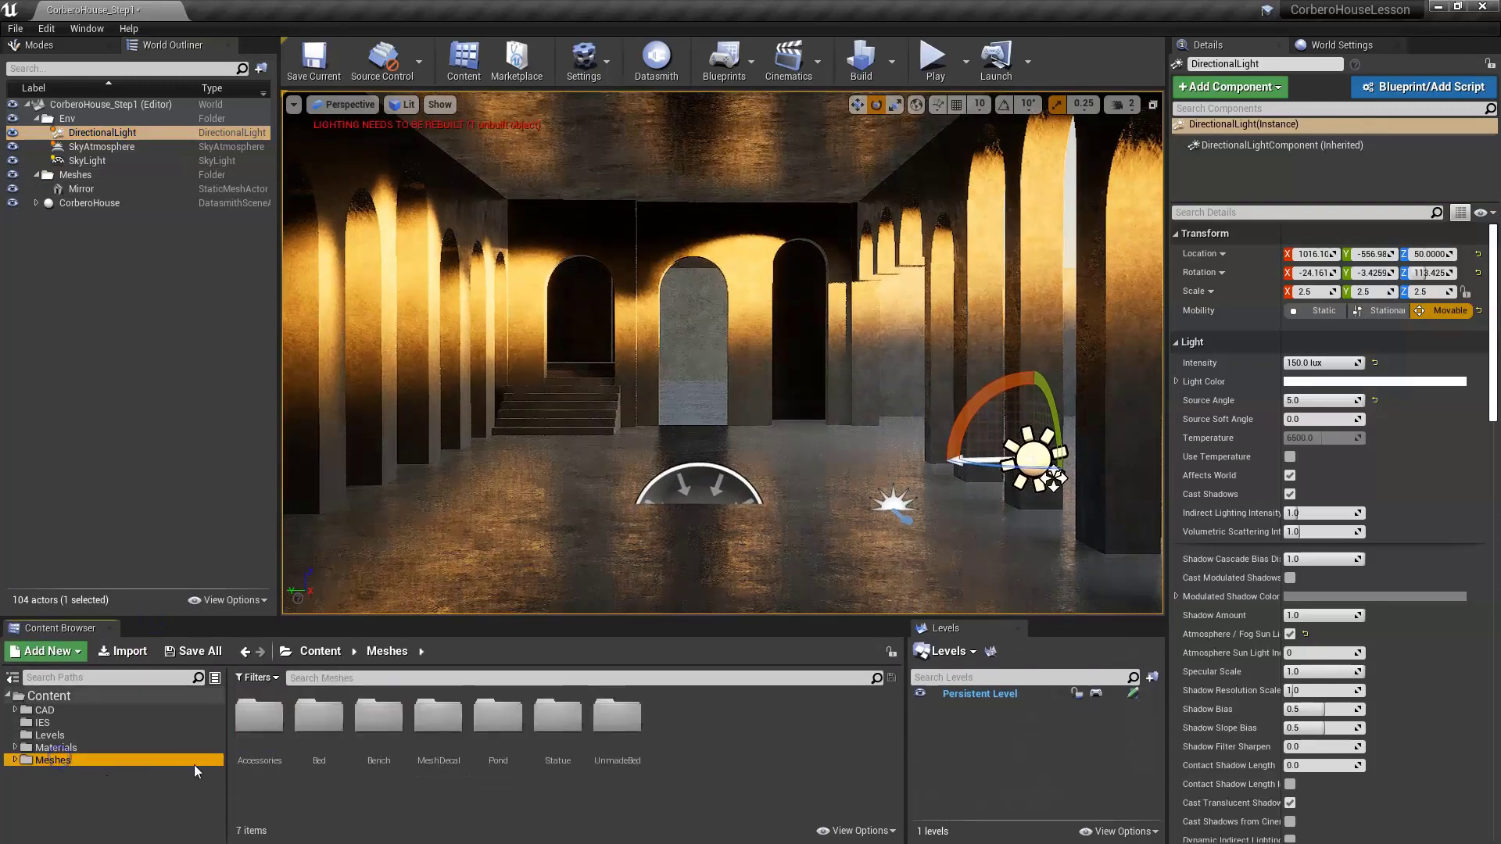
{"action": "left_click", "coordinate": [599, 818]}
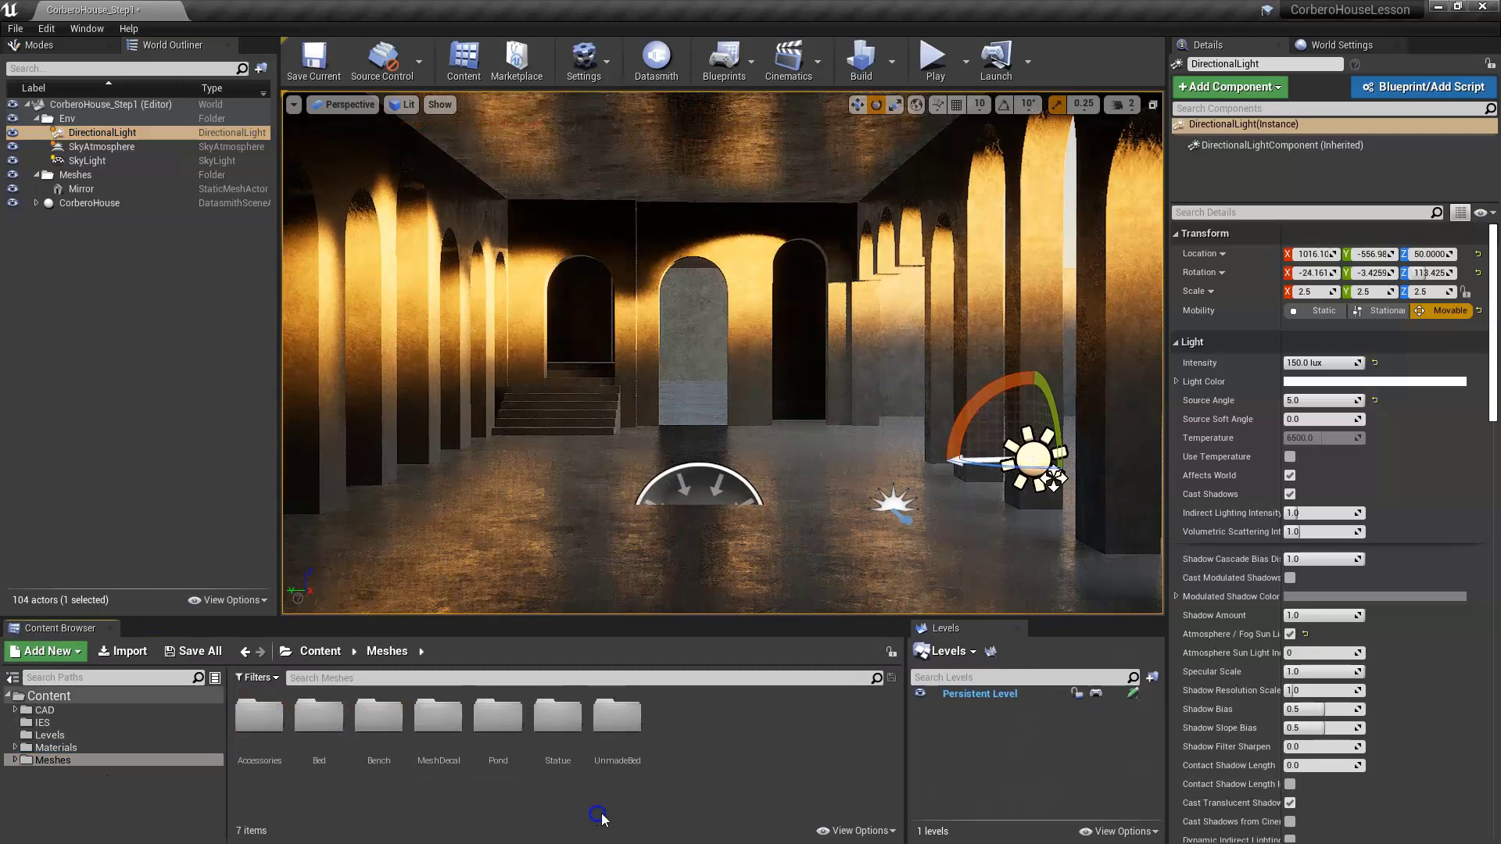
{"action": "double_click", "coordinate": [624, 731]}
{"action": "left_click_drag", "start_coordinate": [426, 723], "coordinate": [674, 547]}
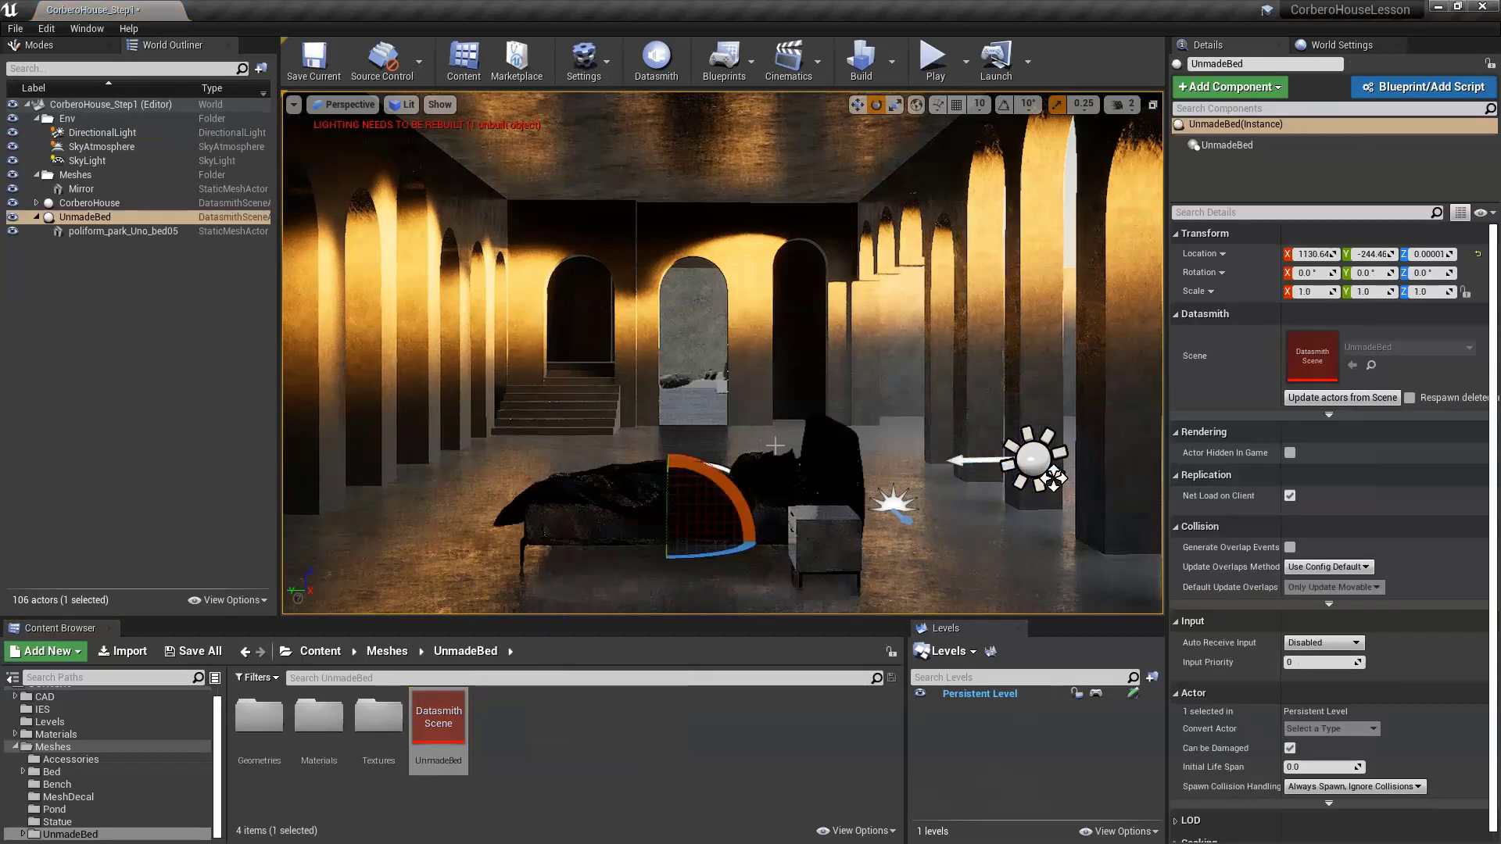
{"action": "left_click_drag", "start_coordinate": [714, 553], "coordinate": [1009, 537]}
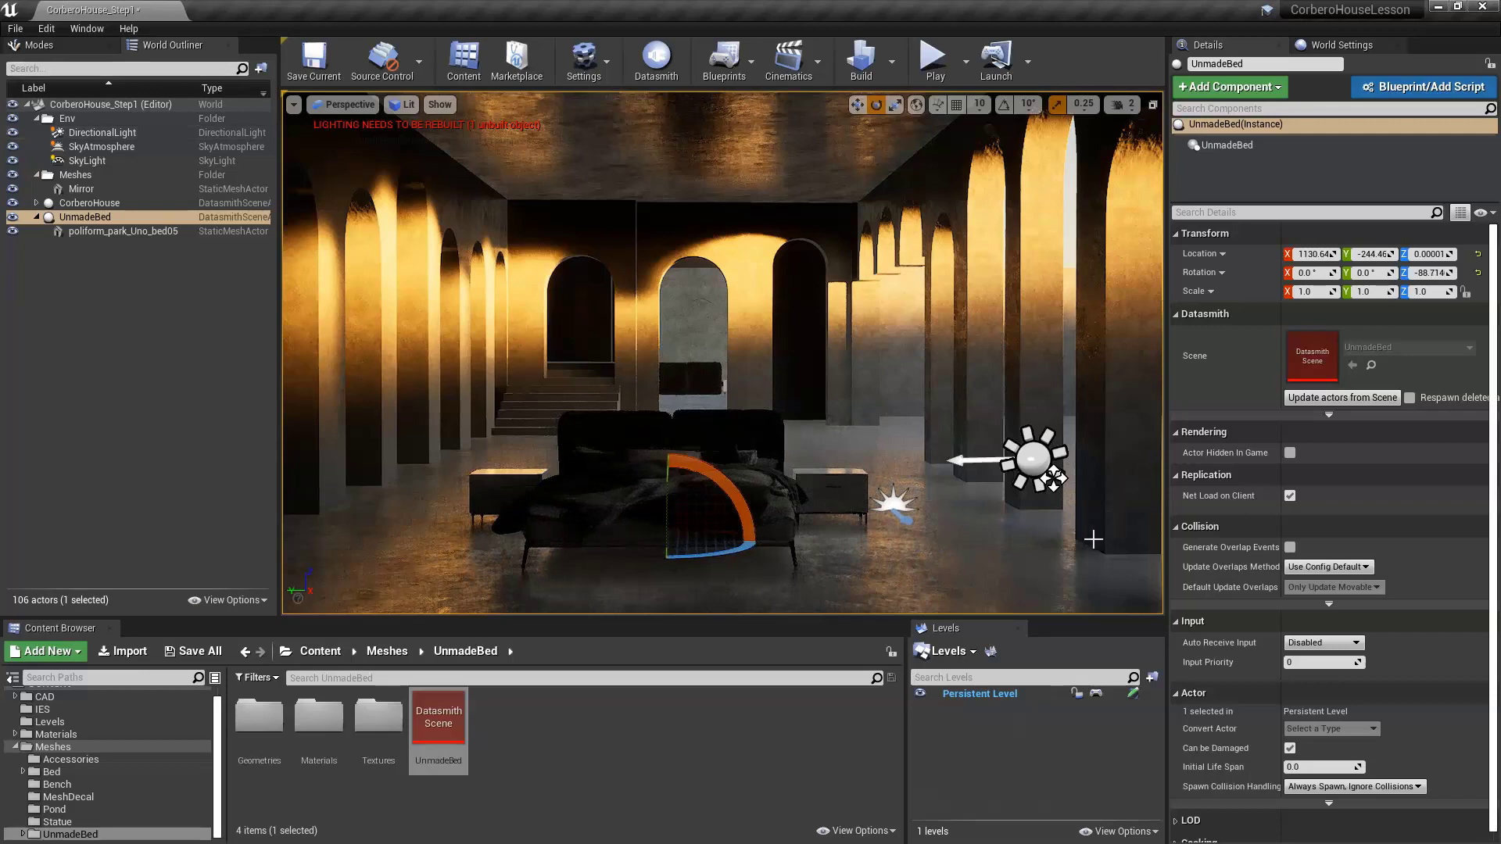
- Add a Rect Light above the bed, aim it straight down at about -90.2° and set its mobility to Movable
{"action": "left_click", "coordinate": [49, 45]}
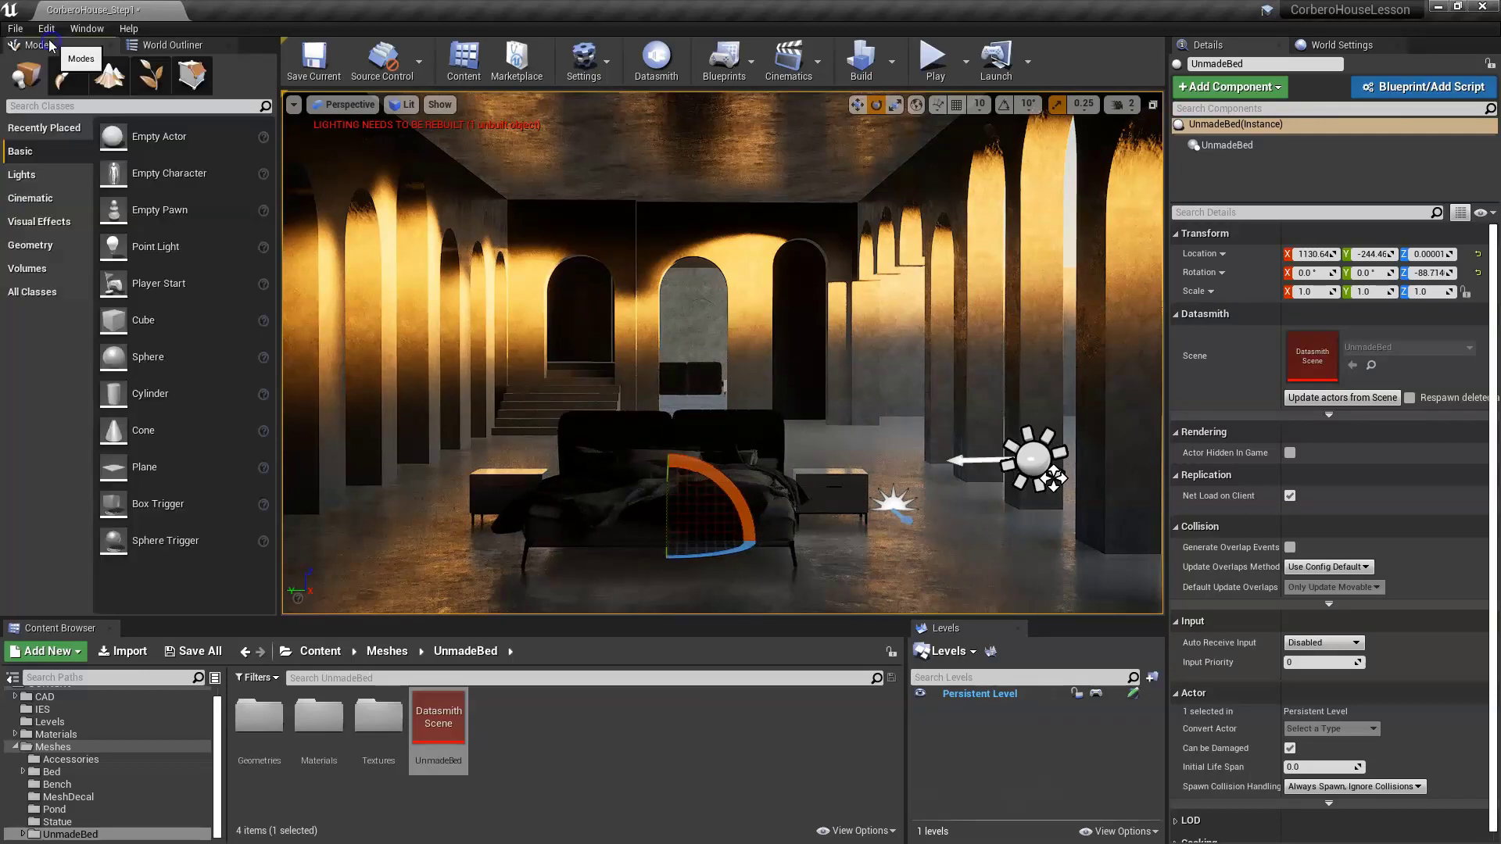
{"action": "left_click", "coordinate": [24, 174]}
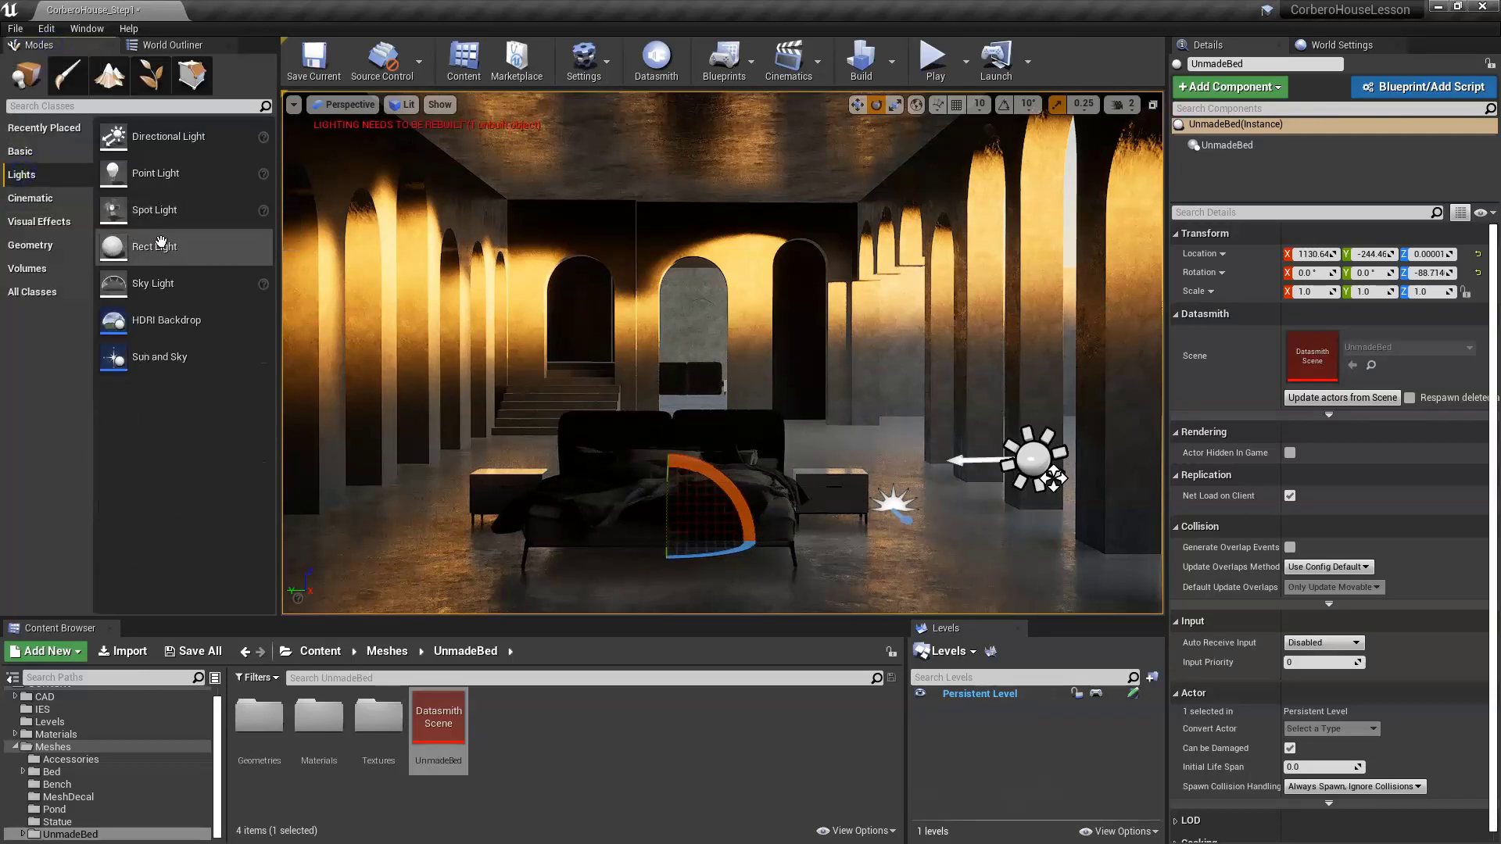
{"action": "left_click_drag", "start_coordinate": [167, 251], "coordinate": [447, 462]}
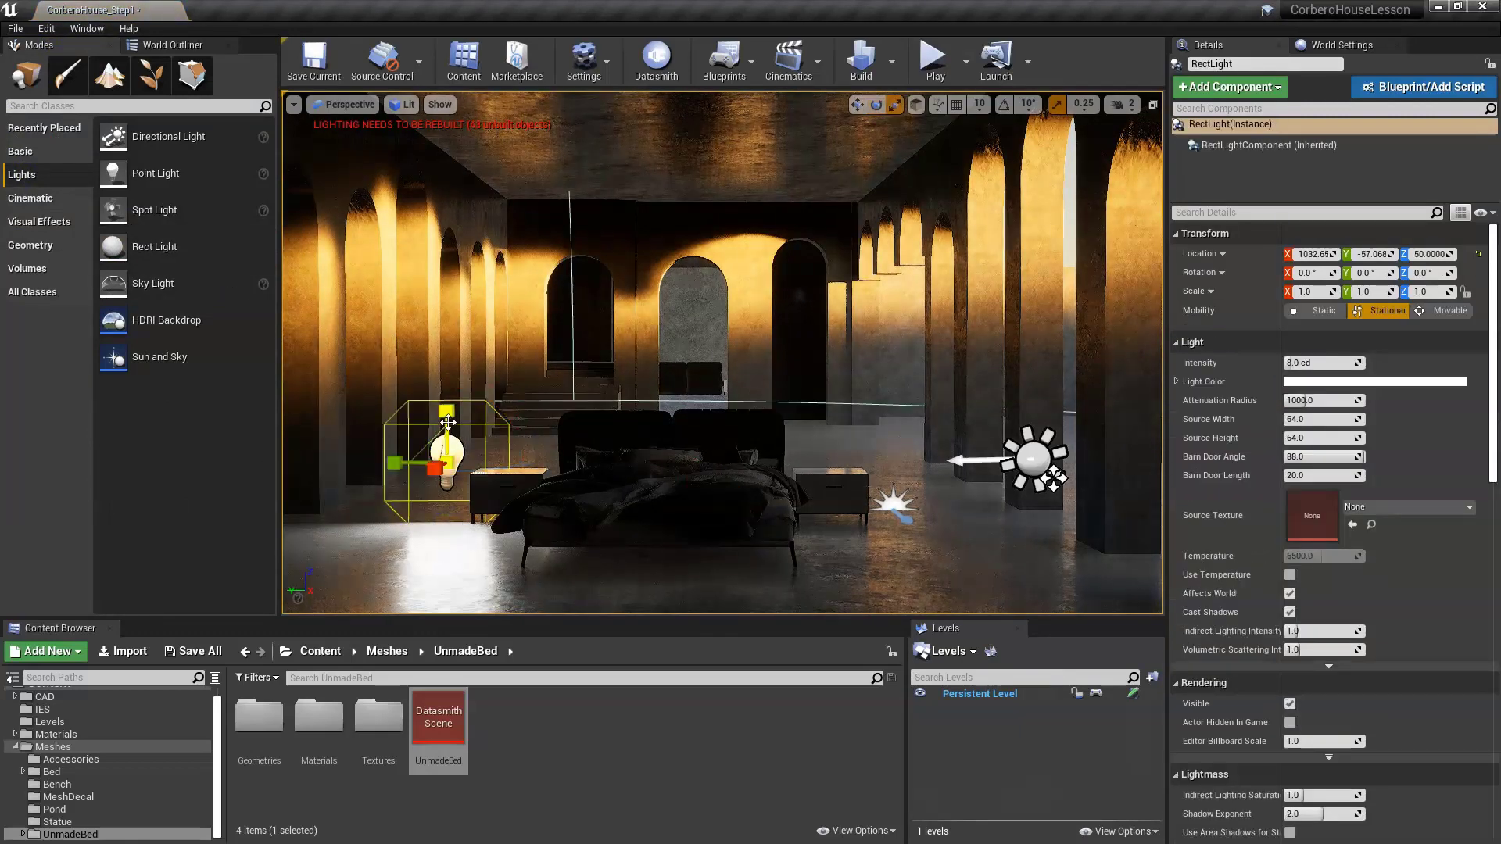
{"action": "key", "text": "e"}
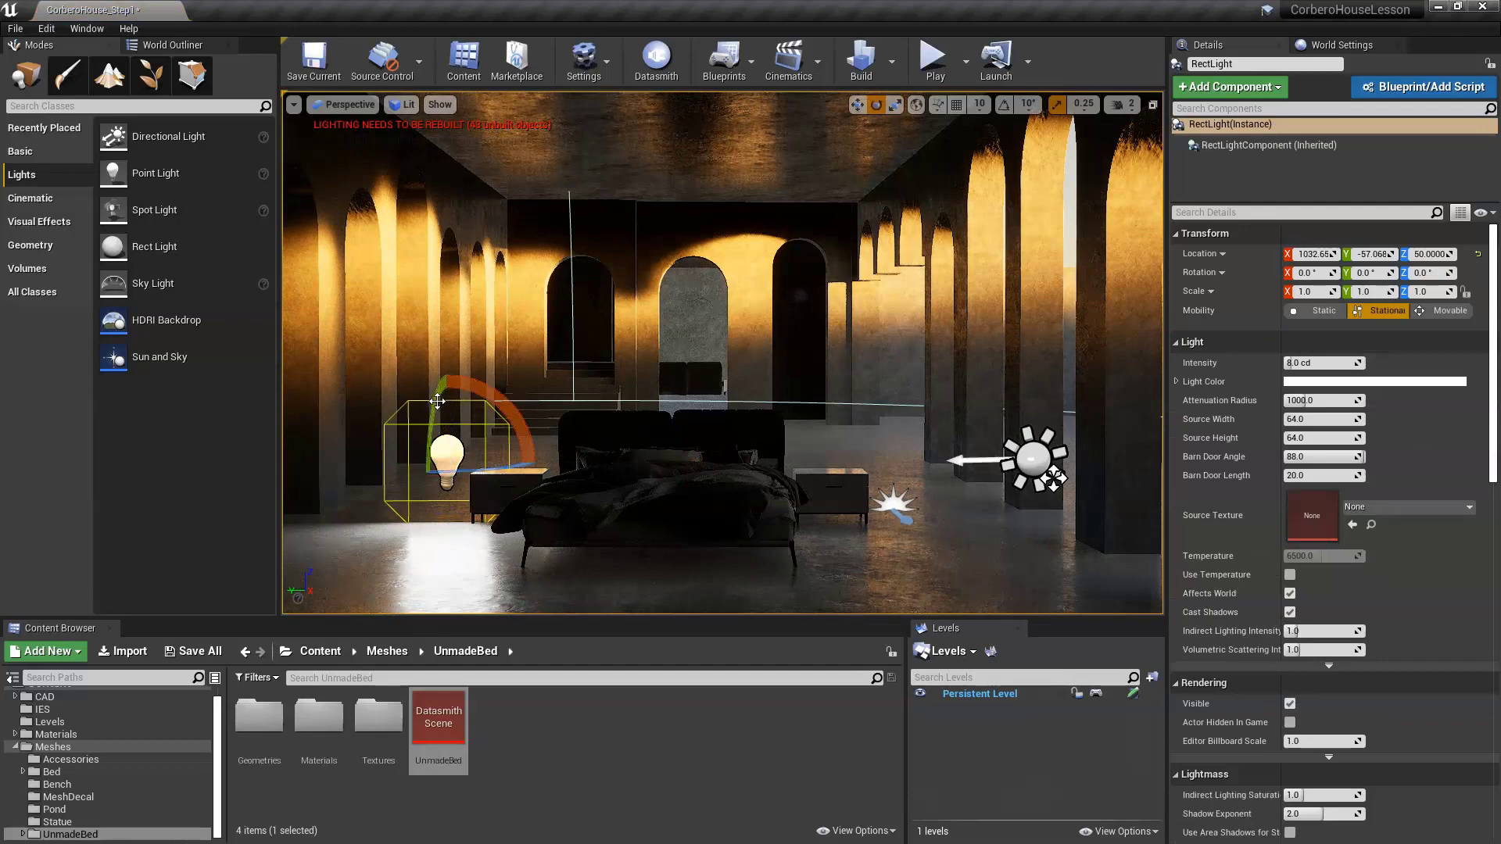
{"action": "left_click_drag", "start_coordinate": [437, 401], "coordinate": [416, 680]}
{"action": "key", "text": "w"}
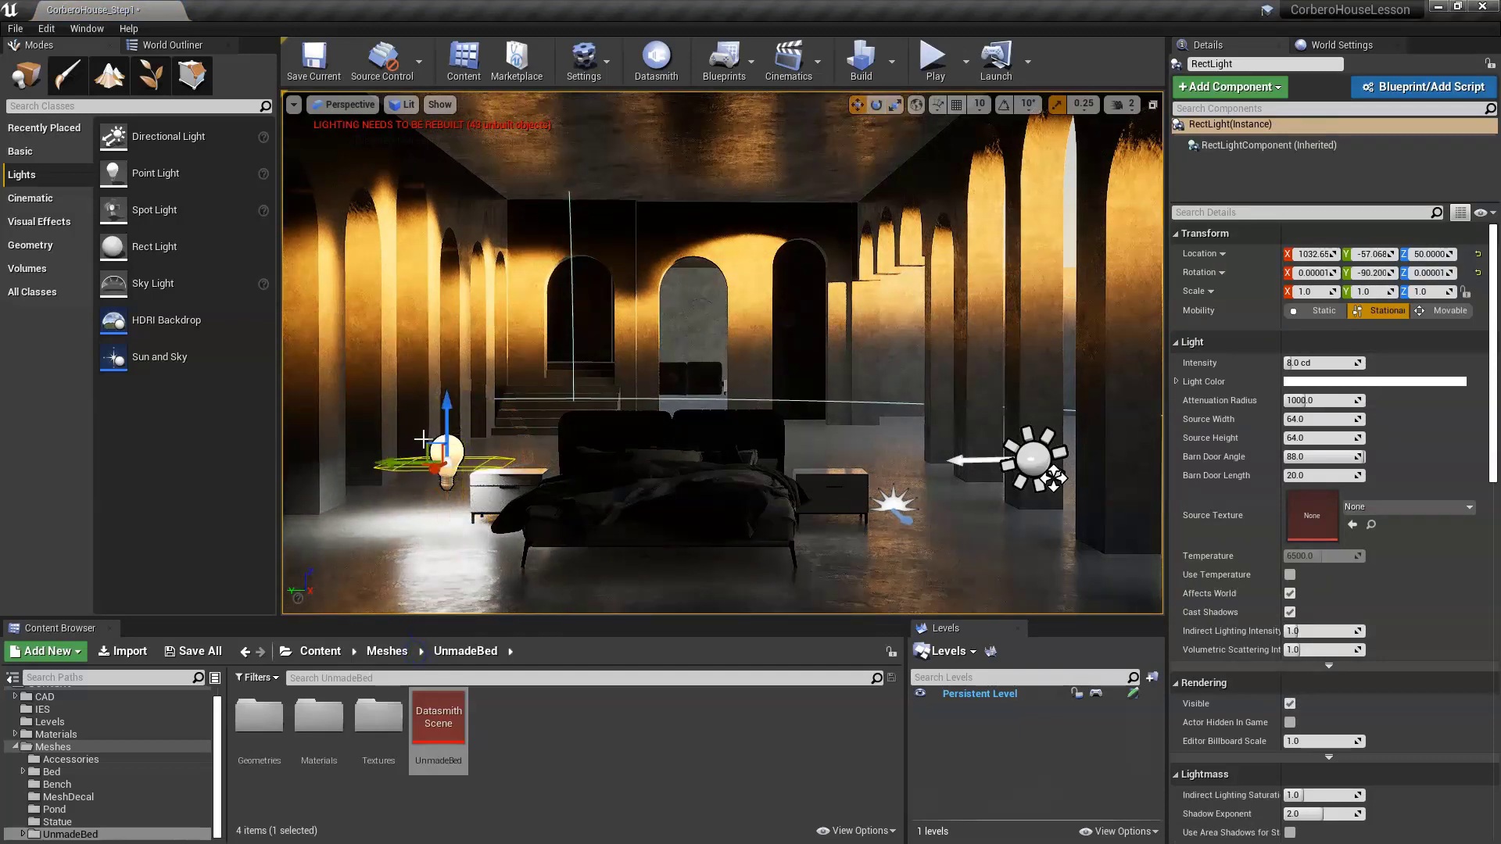
{"action": "left_click_drag", "start_coordinate": [441, 452], "coordinate": [681, 306]}
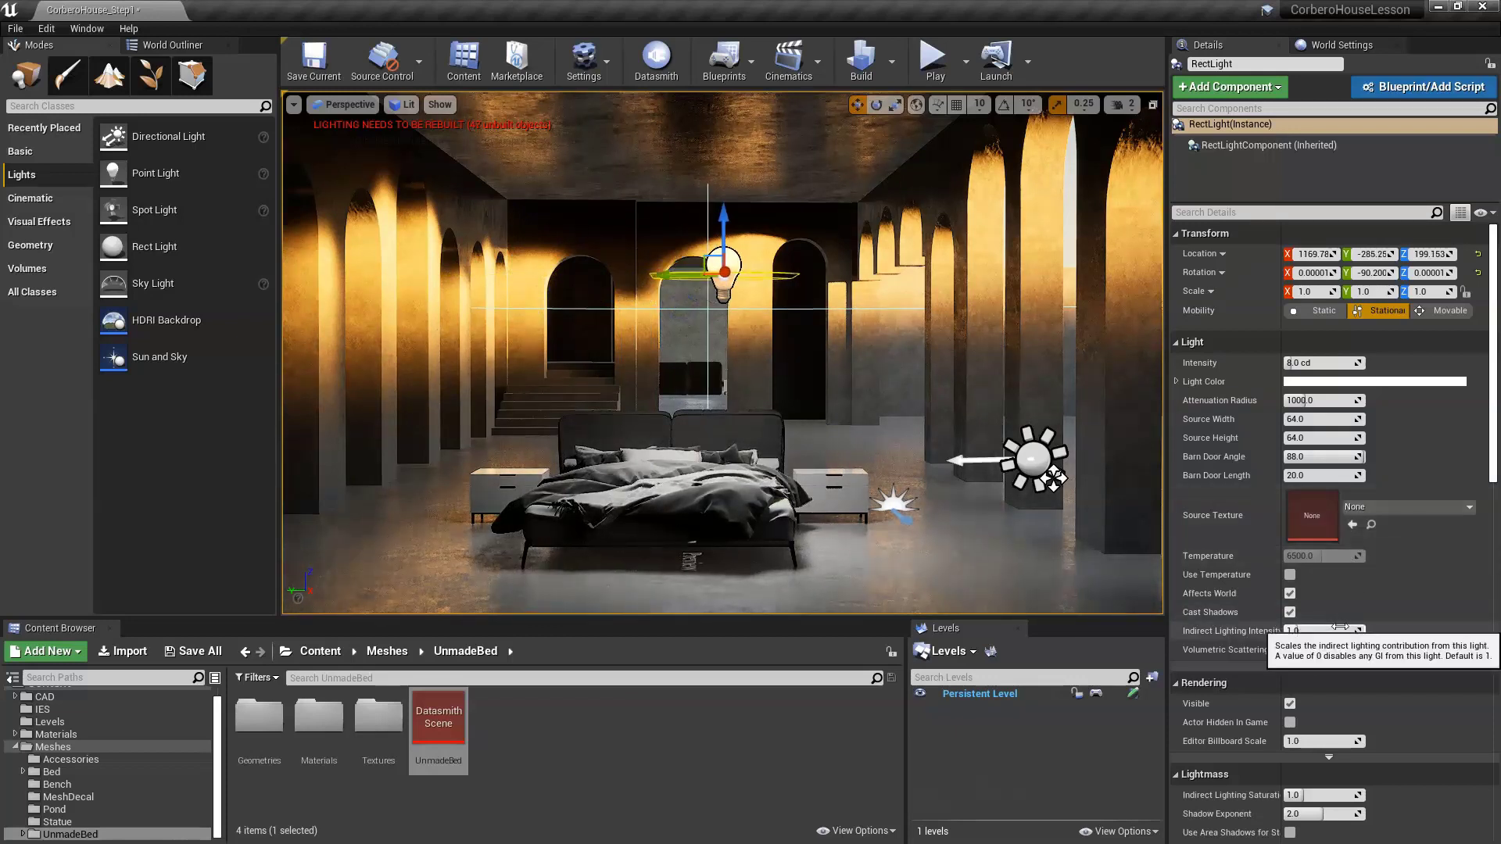
{"action": "left_click", "coordinate": [1448, 311]}
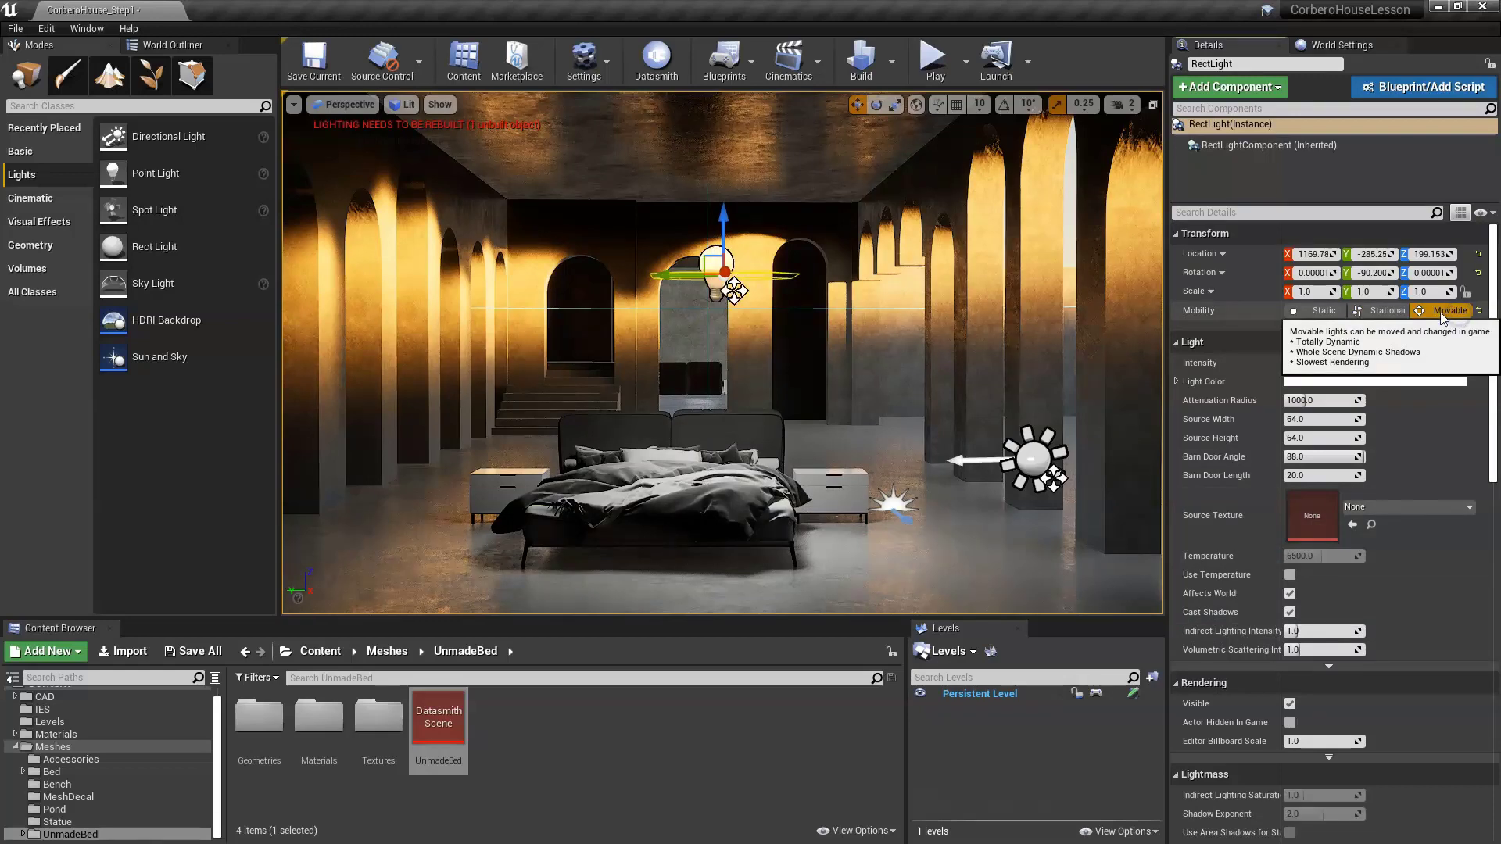
- Move the bed mesh sideways under the light to a location of about X 27.9 and Y -9.0
{"action": "left_click", "coordinate": [717, 475]}
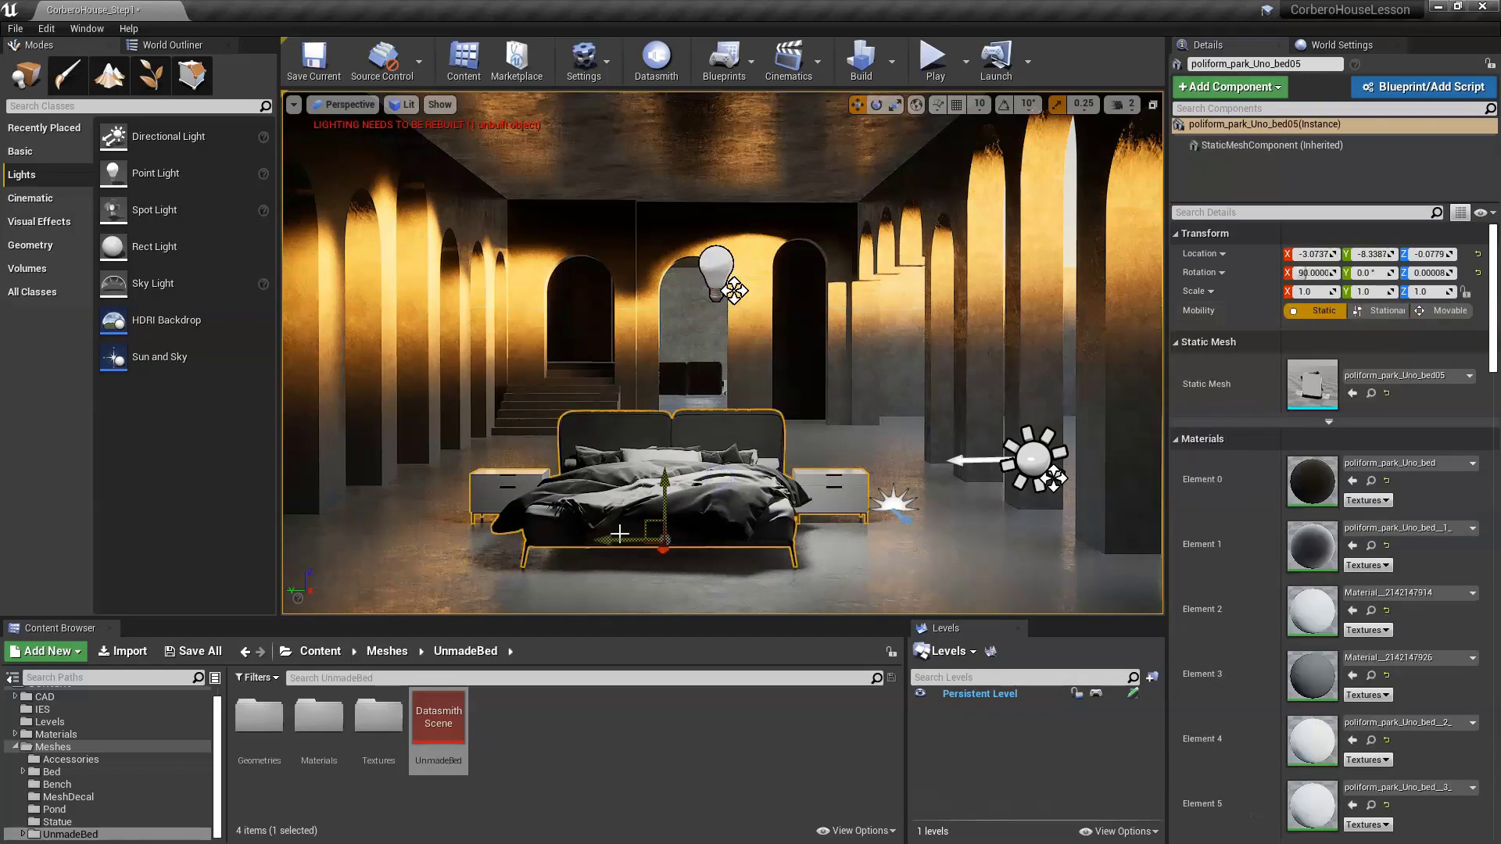
{"action": "left_click_drag", "start_coordinate": [612, 538], "coordinate": [641, 525]}
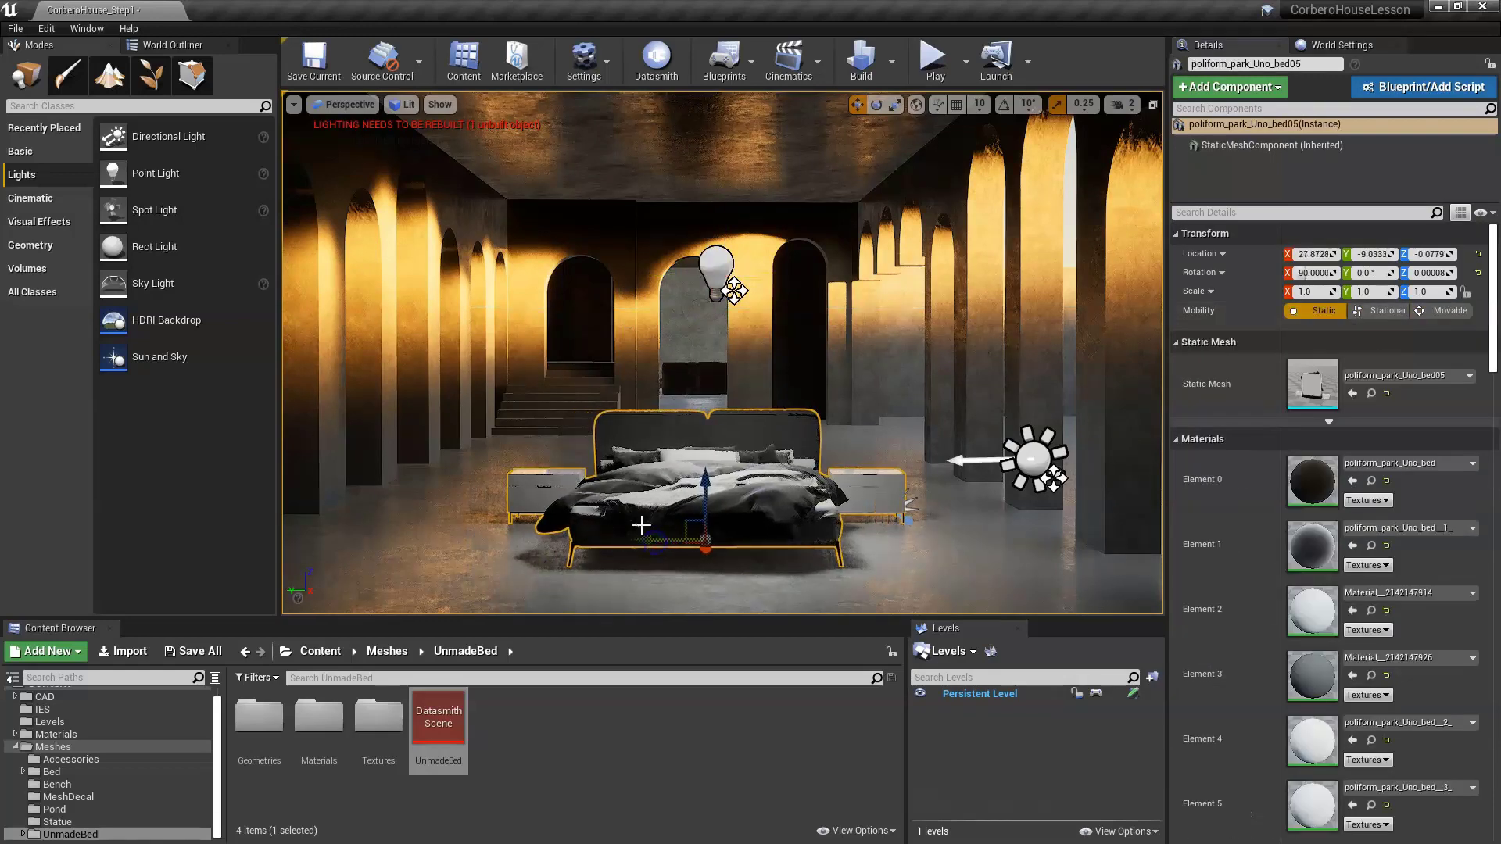
{"action": "right_click_drag", "start_coordinate": [850, 387], "coordinate": [841, 400]}
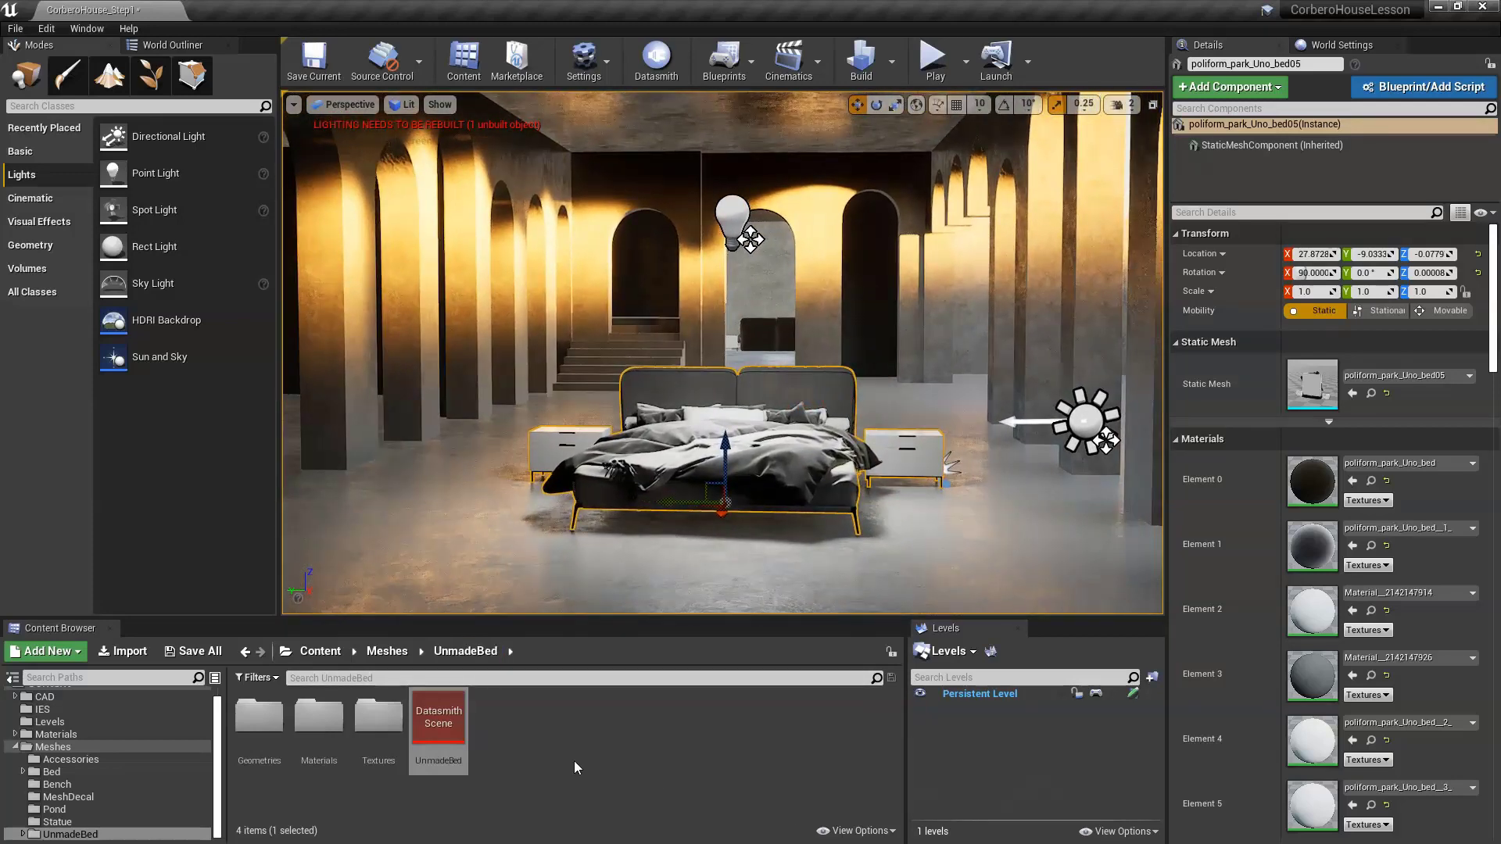
- Open the NewWorld_RTX level from the Content folder without saving the changes to CorberoHouse_Step1
{"action": "left_click", "coordinate": [387, 656]}
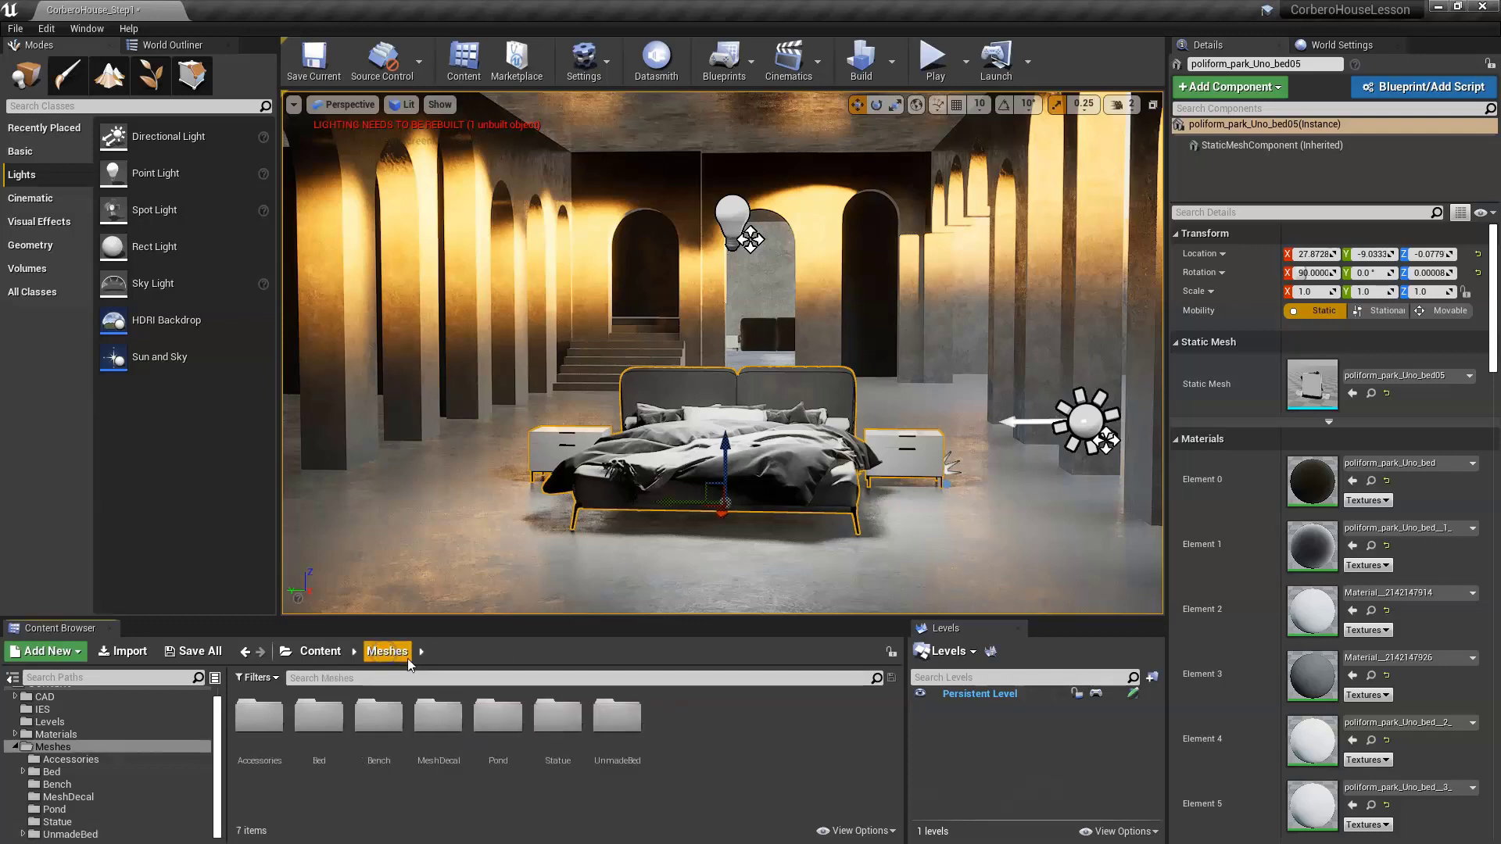
{"action": "left_click", "coordinate": [325, 654]}
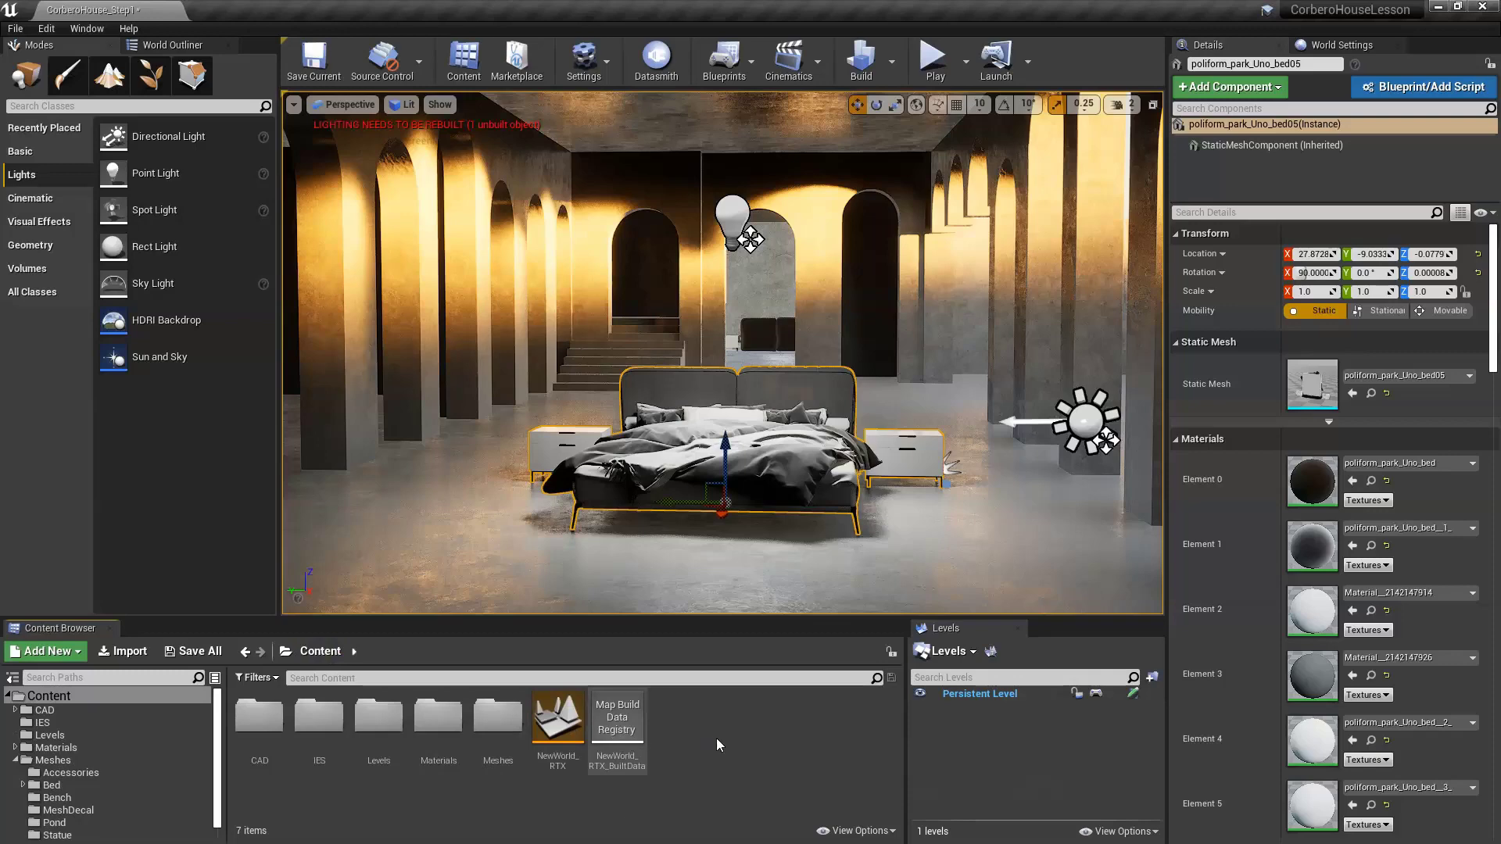
{"action": "double_click", "coordinate": [587, 717]}
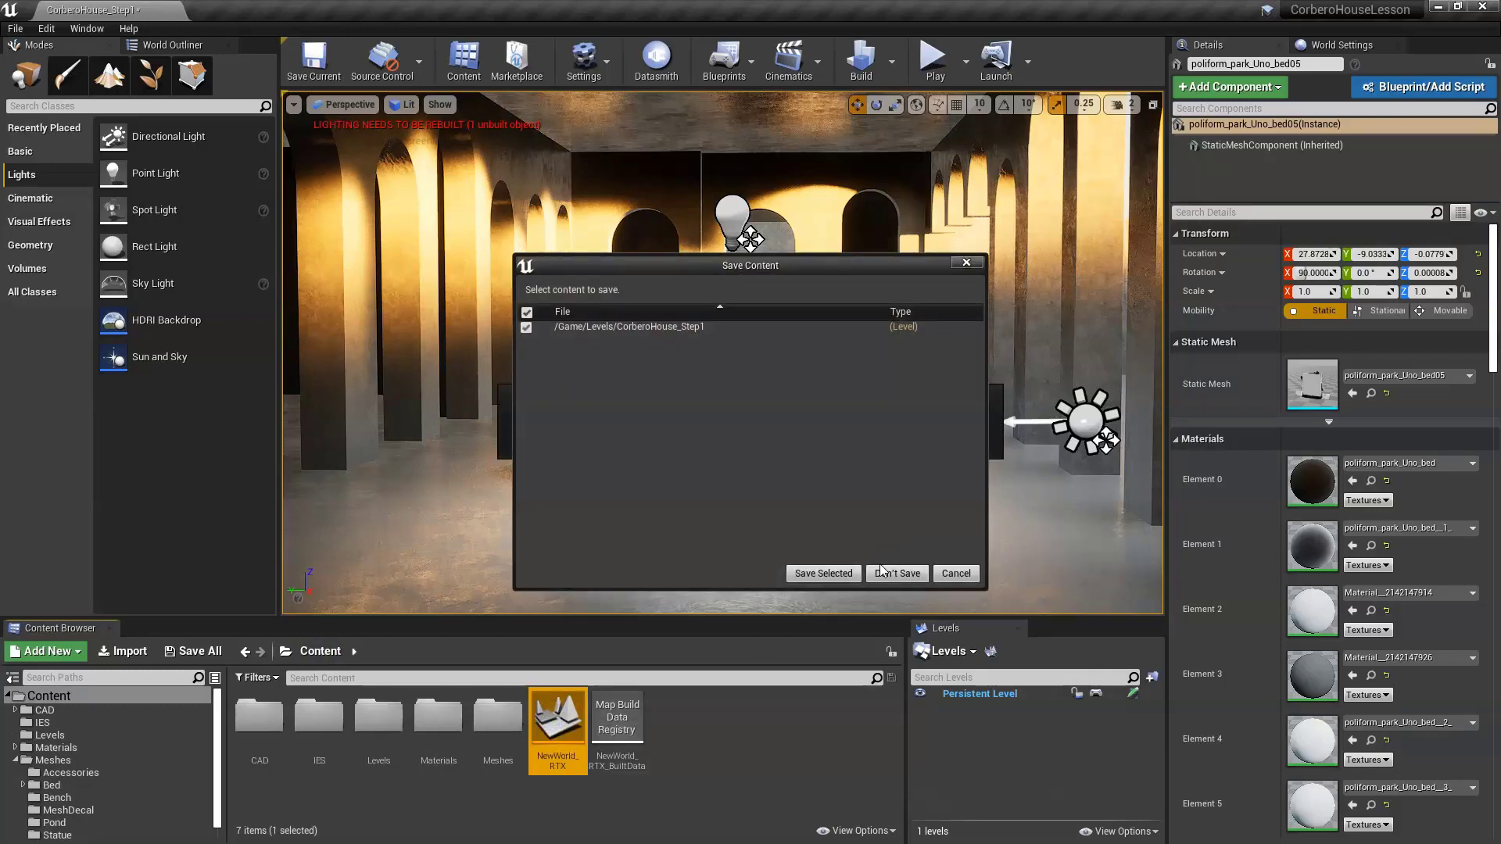
{"action": "left_click", "coordinate": [889, 574]}
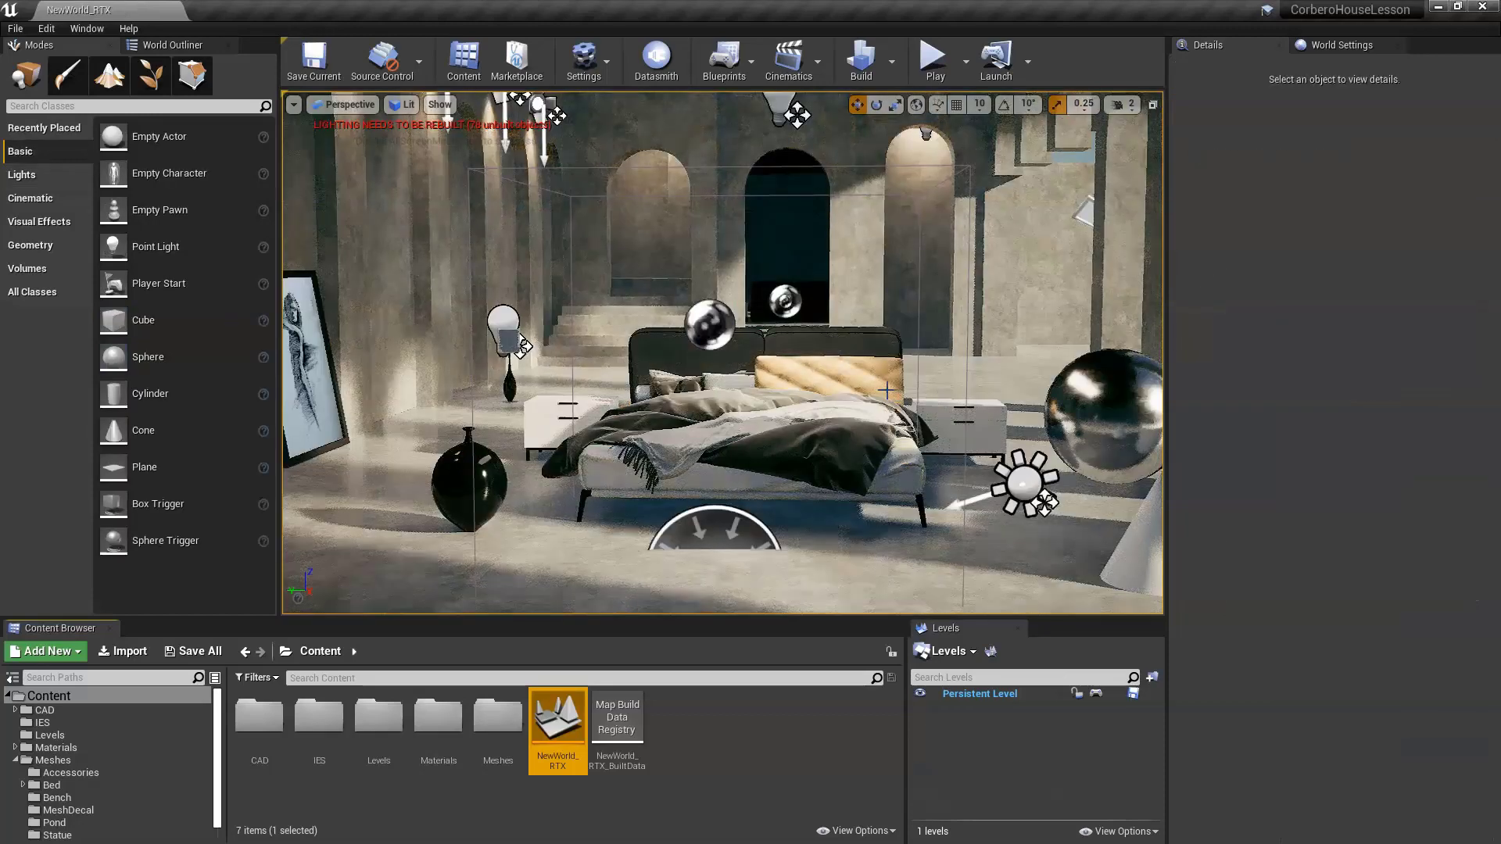
{"action": "left_click_drag", "start_coordinate": [886, 389], "coordinate": [890, 391]}
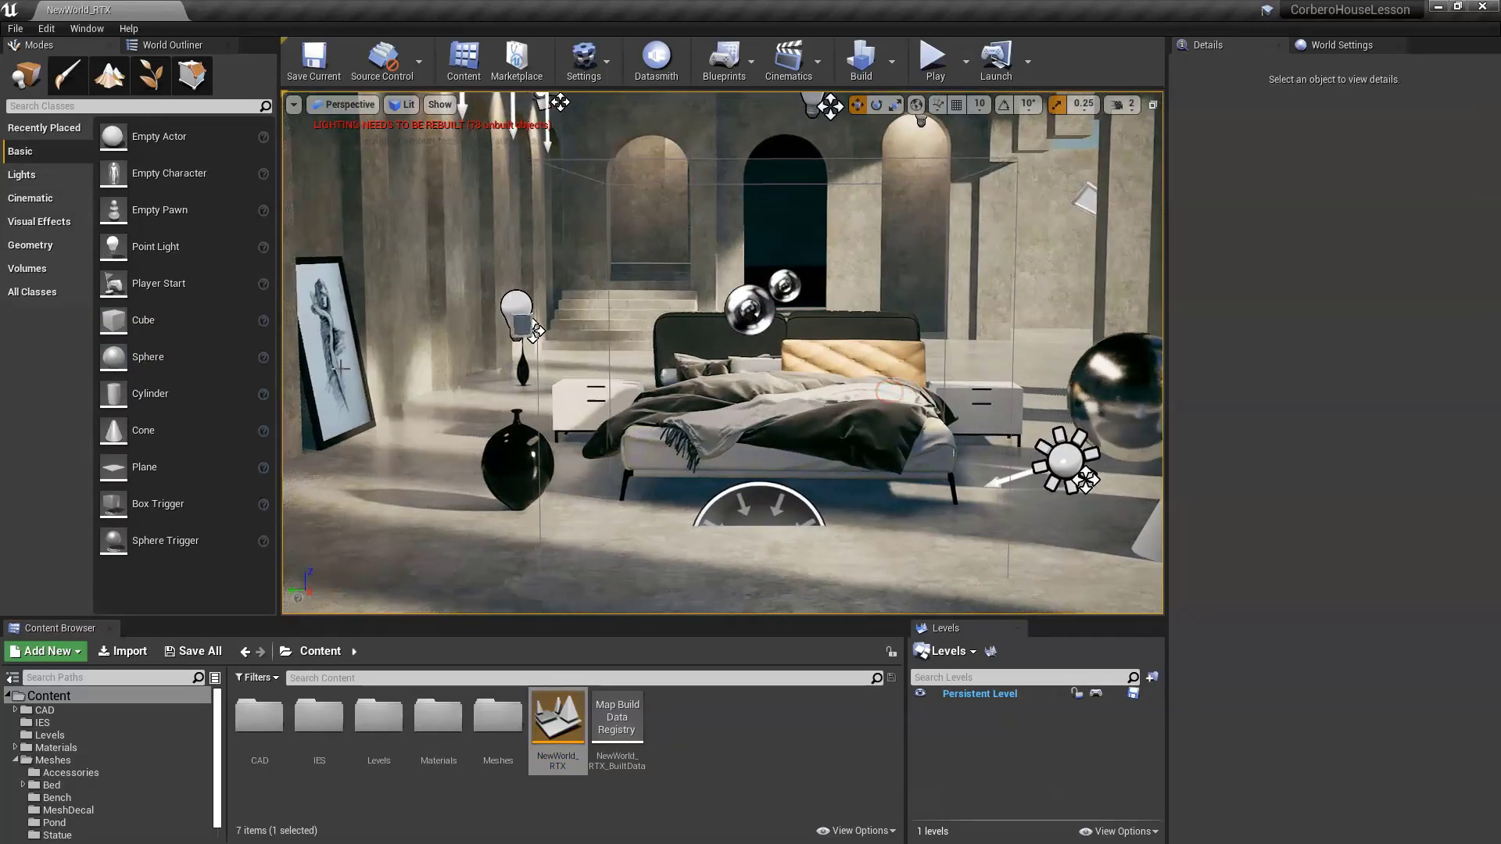
- Collapse the CorberoHouse group in the level's actor list and hide the Bench folder under Meshes
{"action": "left_click", "coordinate": [151, 47]}
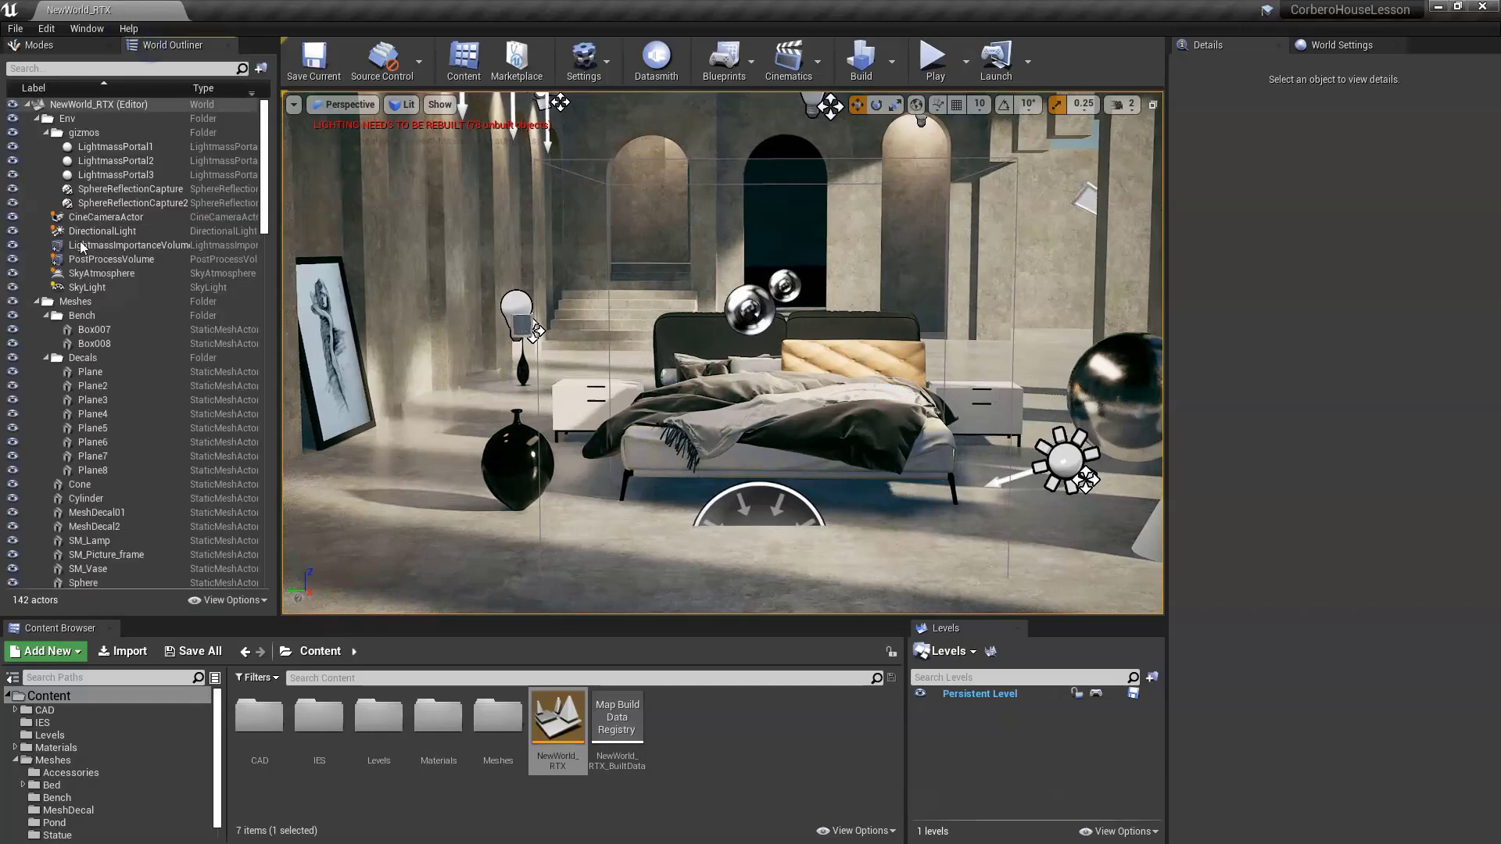
{"action": "left_click", "coordinate": [36, 303]}
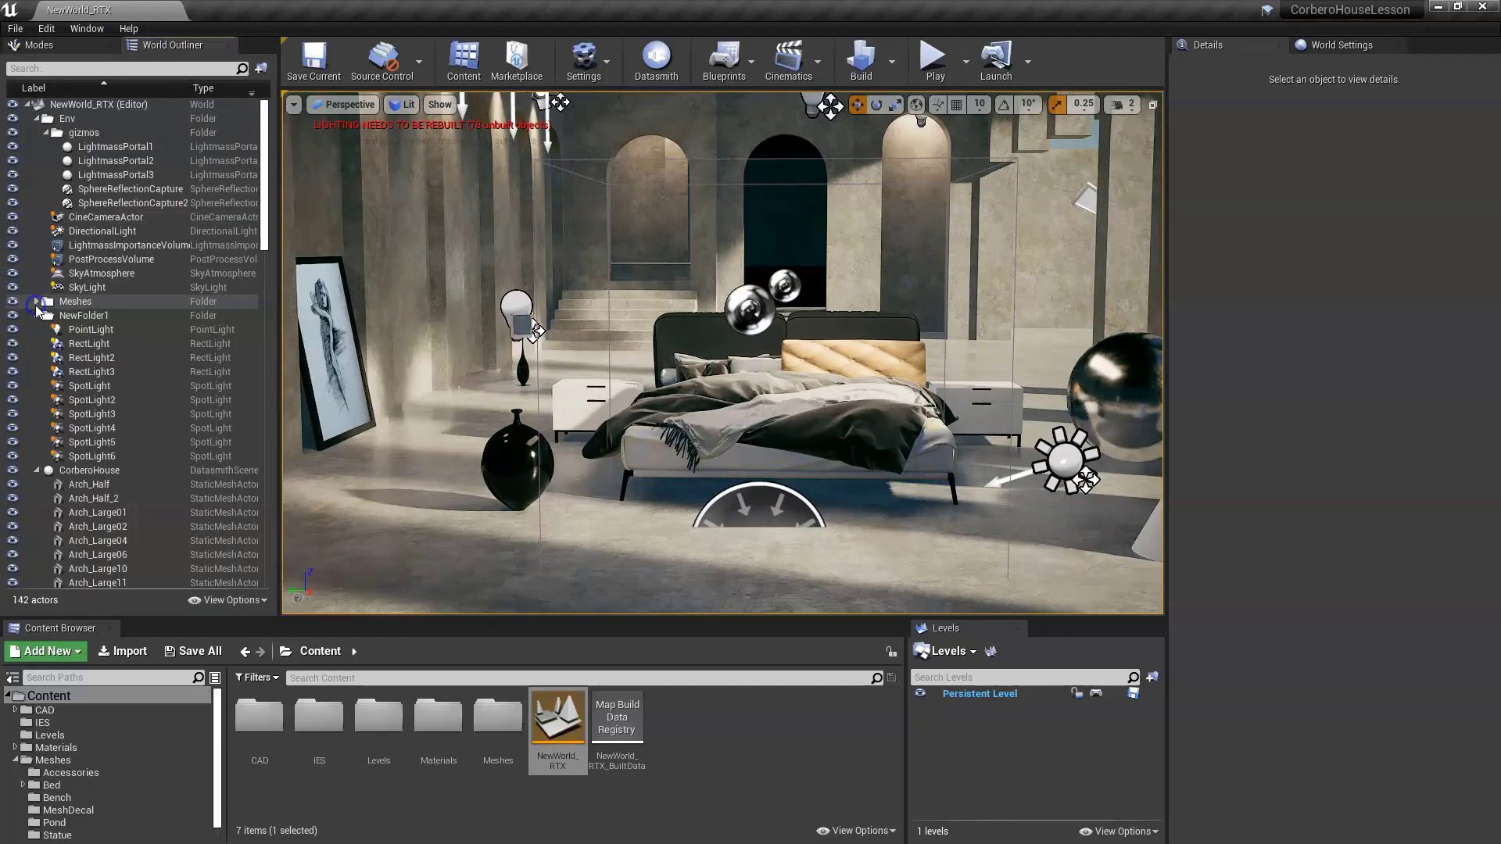
{"action": "left_click", "coordinate": [36, 469]}
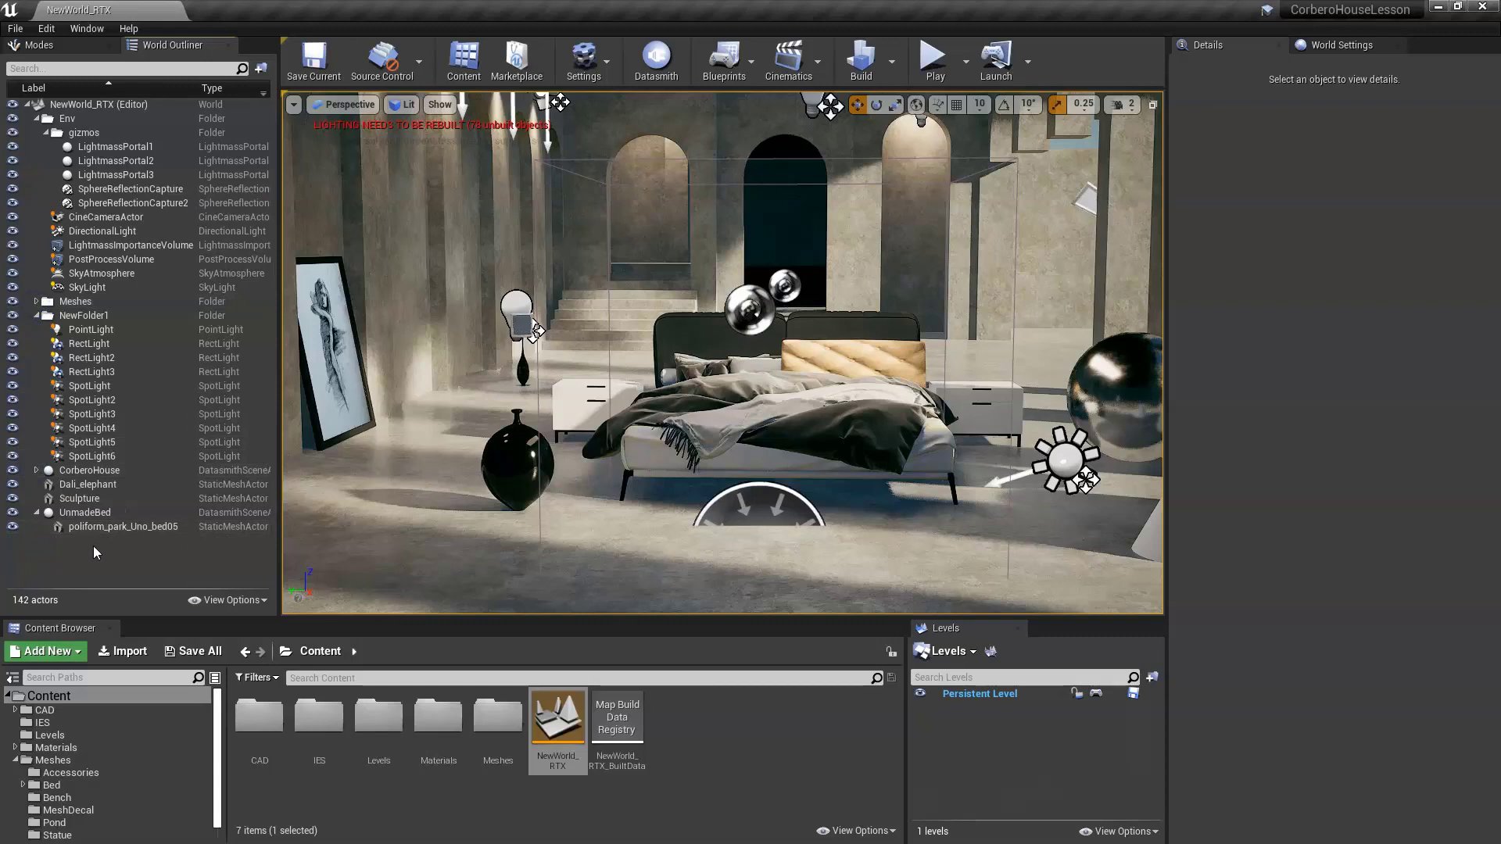
{"action": "left_click", "coordinate": [35, 304]}
{"action": "left_click", "coordinate": [12, 316]}
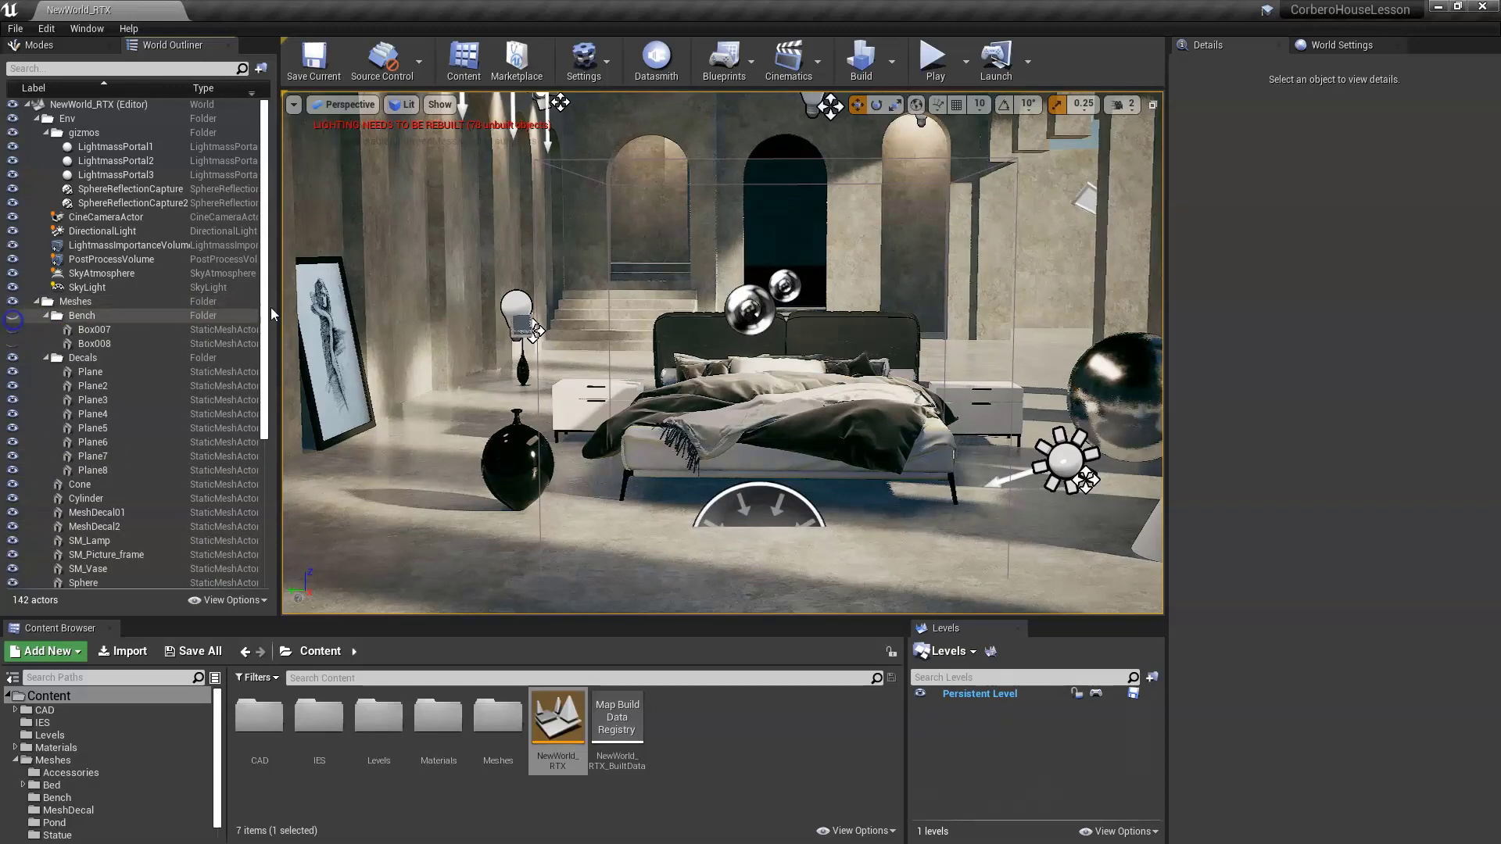
- Rotate the DirectionalLight to a low sun at about 15.9°, -3.0° and 109.5°
{"action": "right_click_drag", "start_coordinate": [811, 334], "coordinate": [799, 327]}
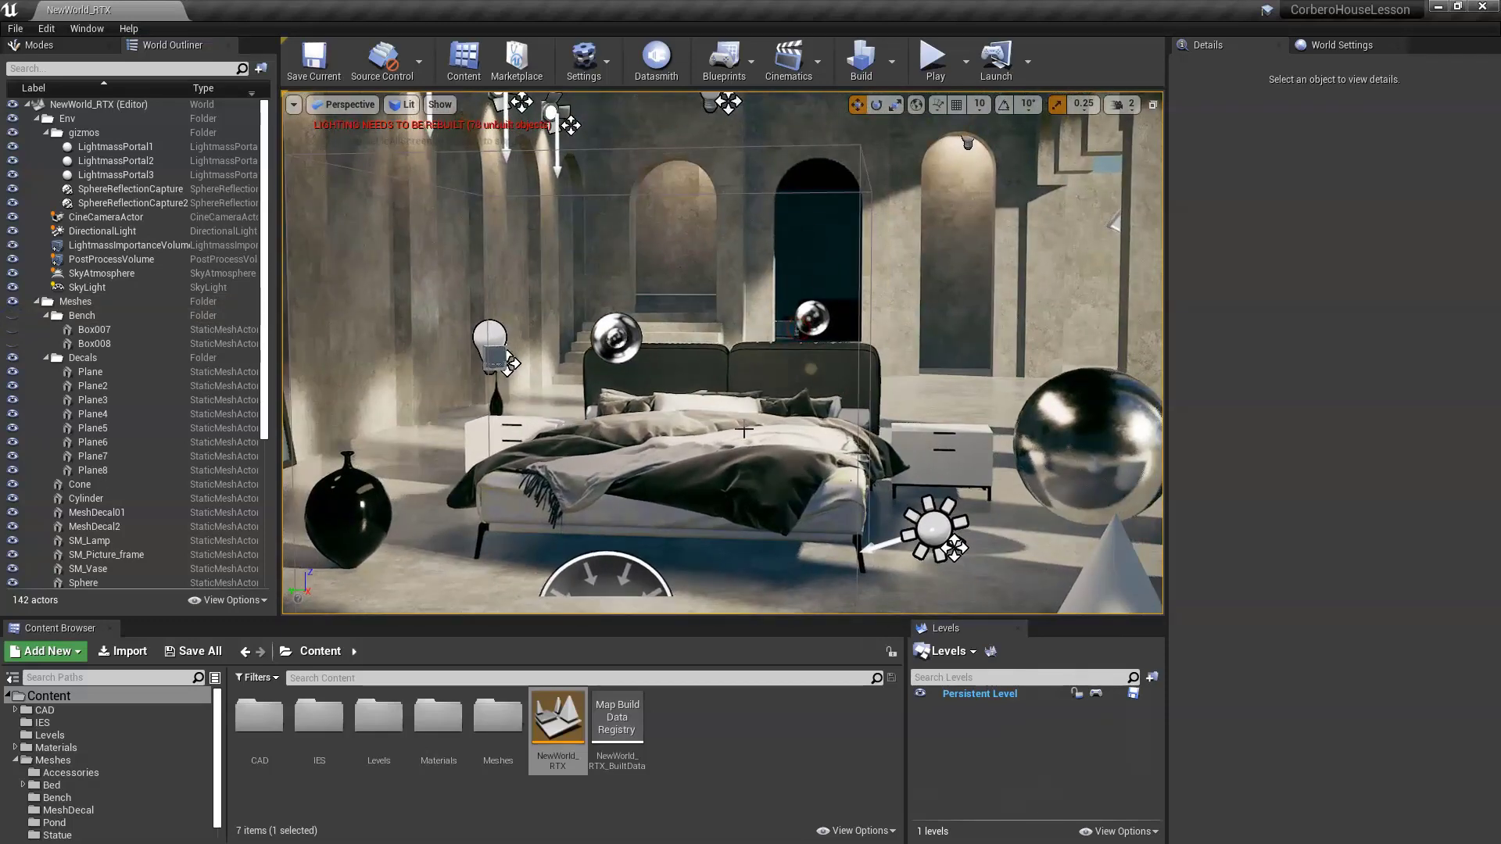
{"action": "left_click", "coordinate": [702, 420]}
{"action": "key", "text": "f"}
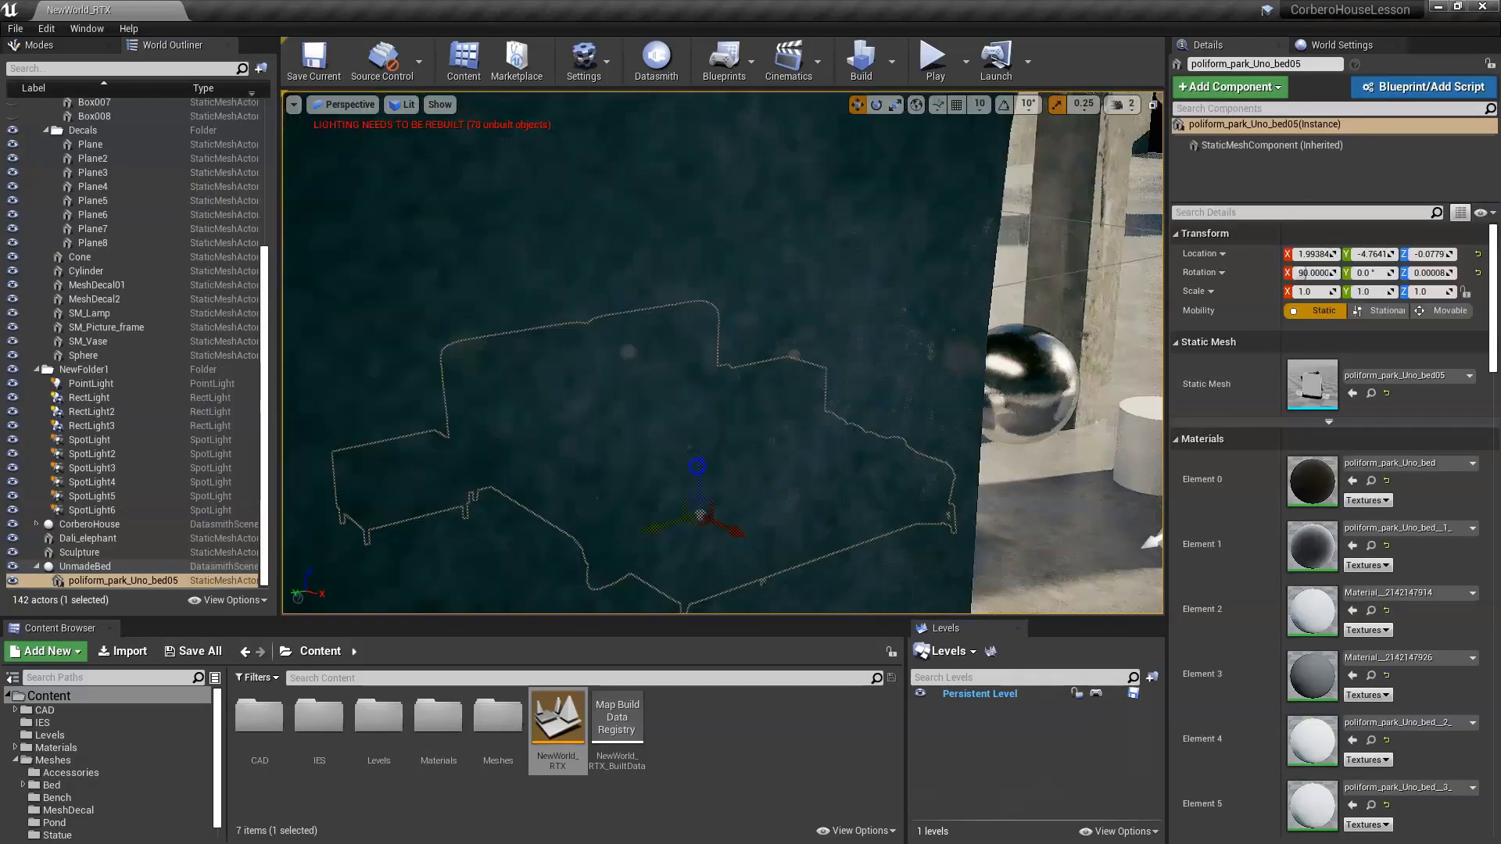
{"action": "left_click_drag", "start_coordinate": [563, 466], "coordinate": [616, 467], "text": "alt"}
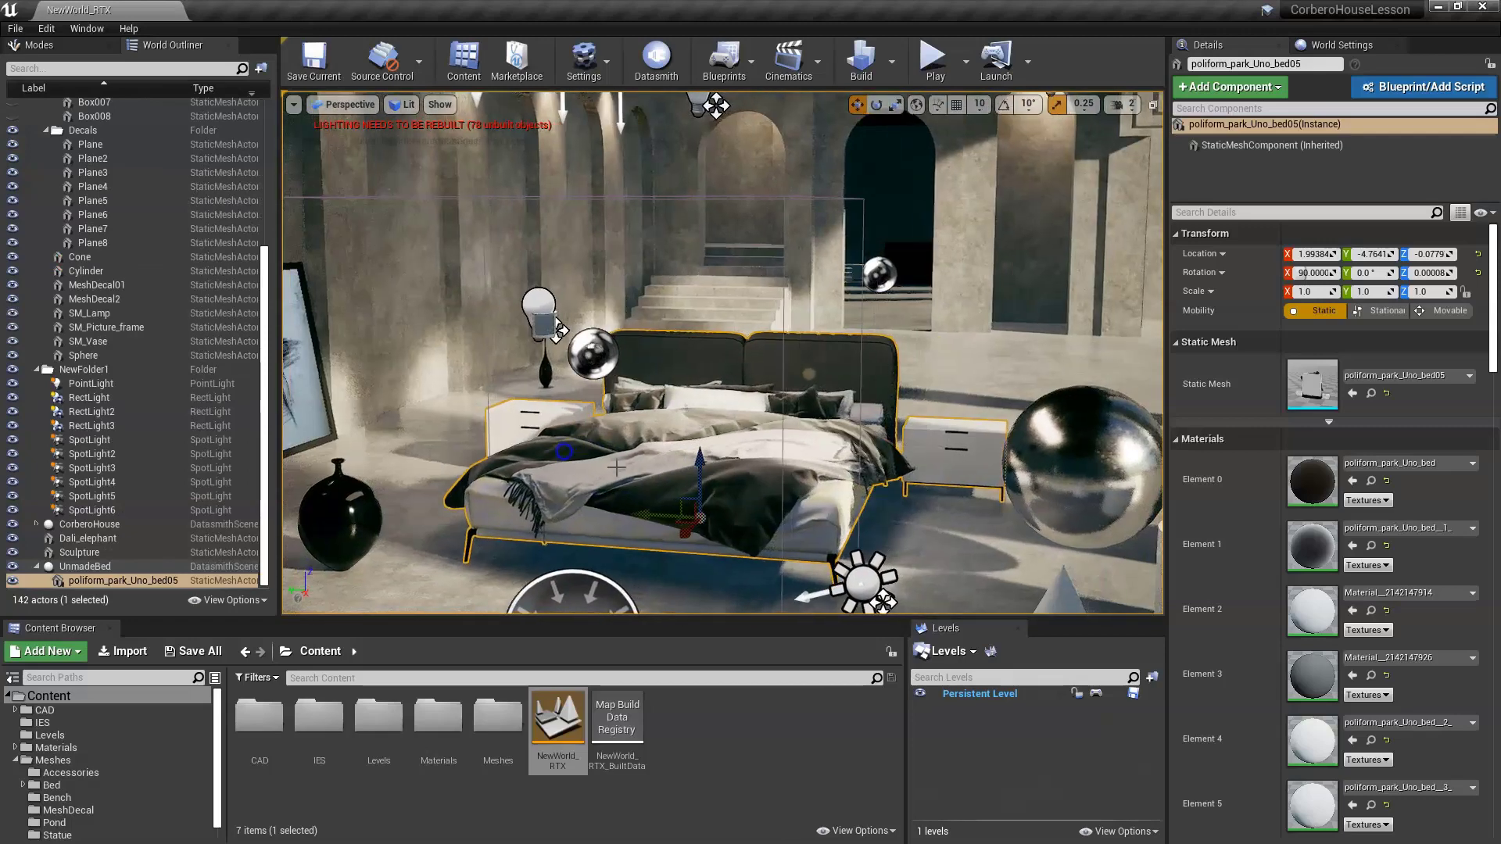
{"action": "left_click_drag", "start_coordinate": [951, 355], "coordinate": [982, 387], "text": "alt"}
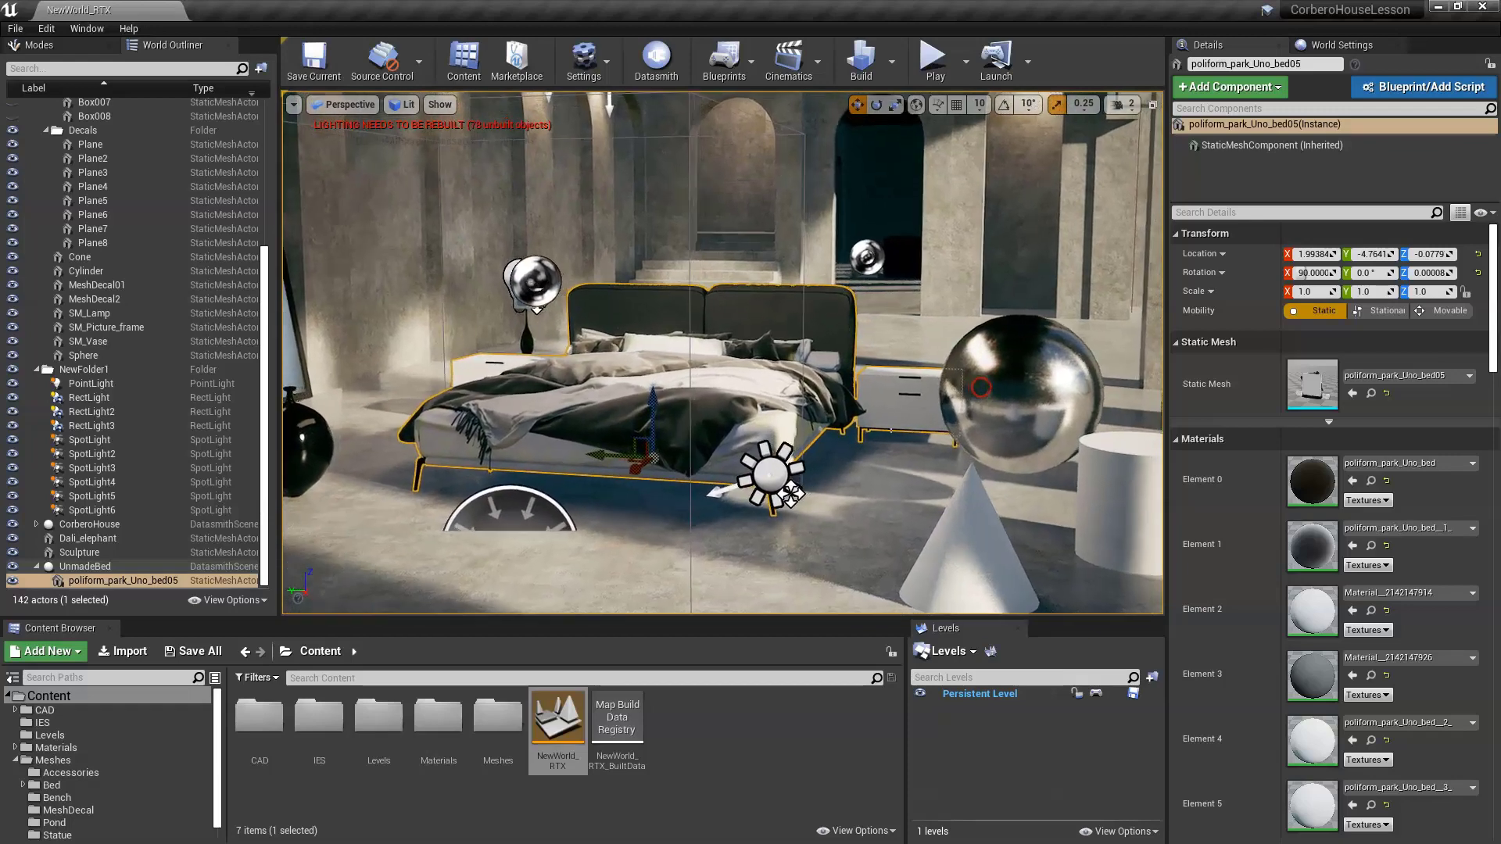
{"action": "left_click", "coordinate": [773, 467]}
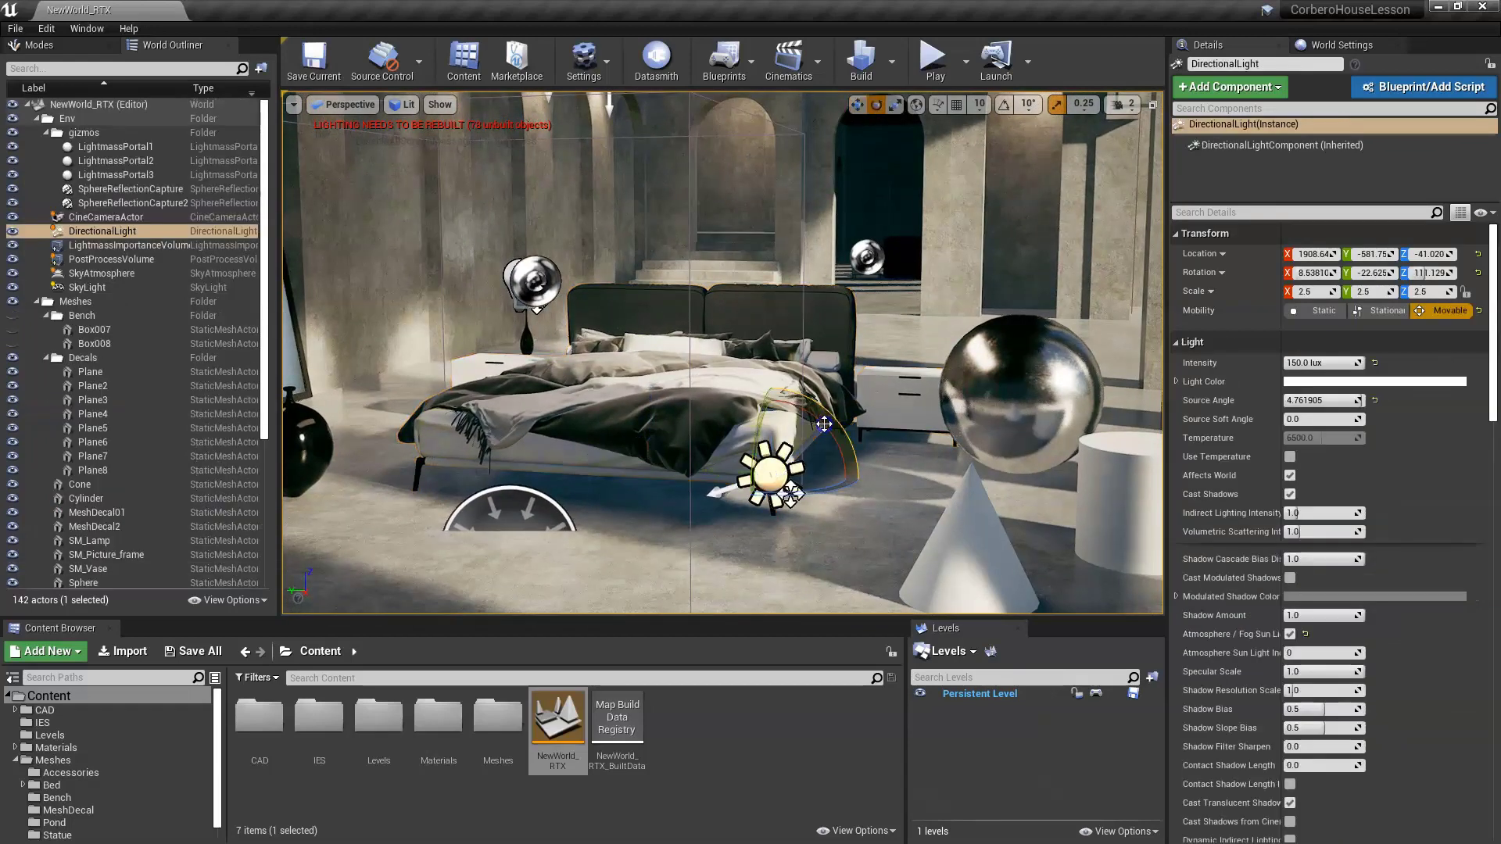
{"action": "left_click_drag", "start_coordinate": [791, 495], "coordinate": [791, 494]}
{"action": "right_click_drag", "start_coordinate": [1005, 343], "coordinate": [1009, 343]}
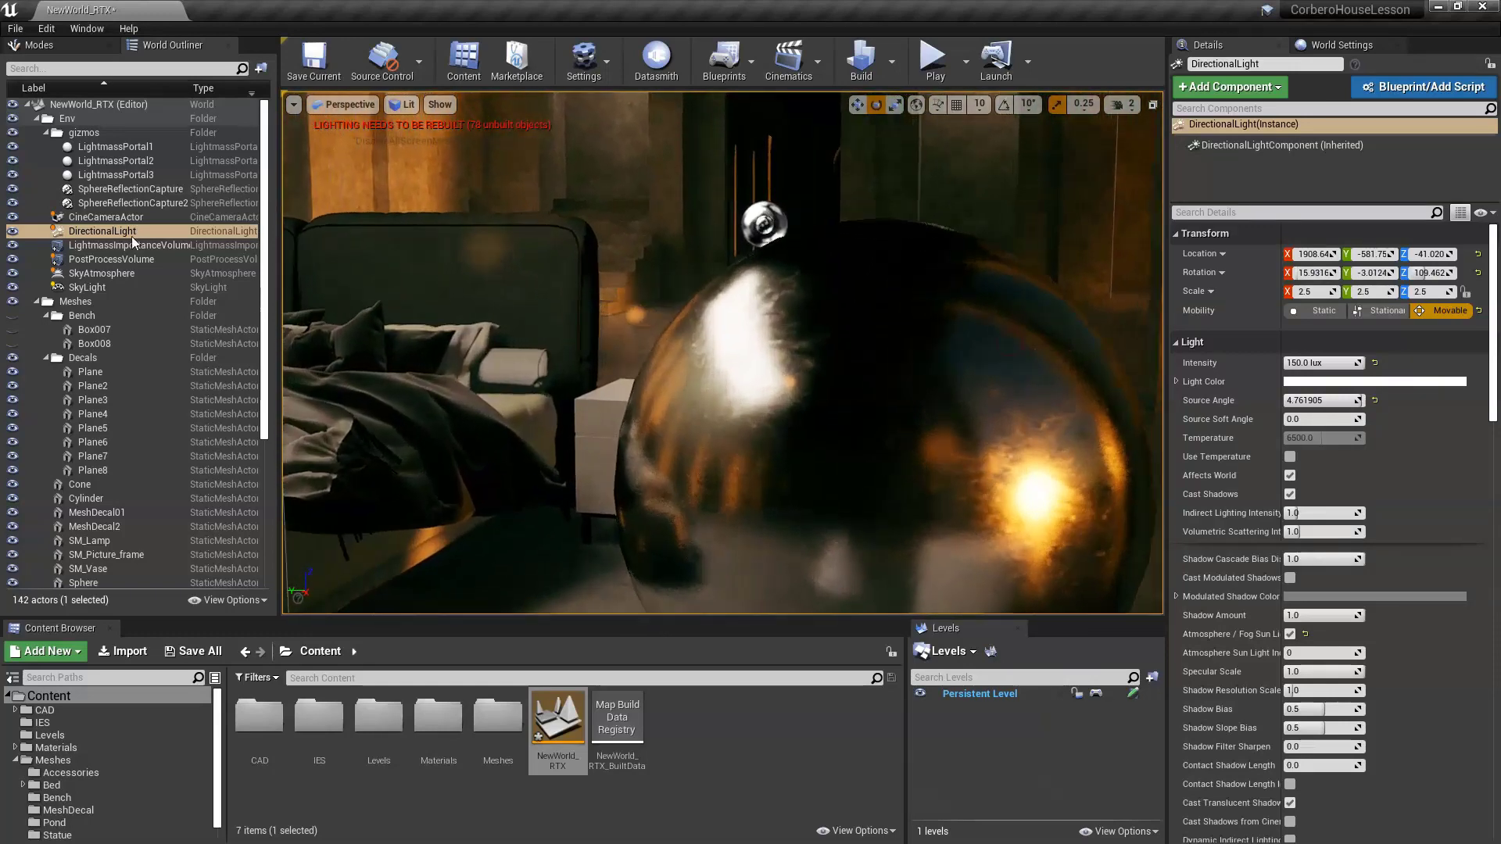
- Examine the Exposure settings of the PostProcessVolume
{"action": "left_click", "coordinate": [101, 264]}
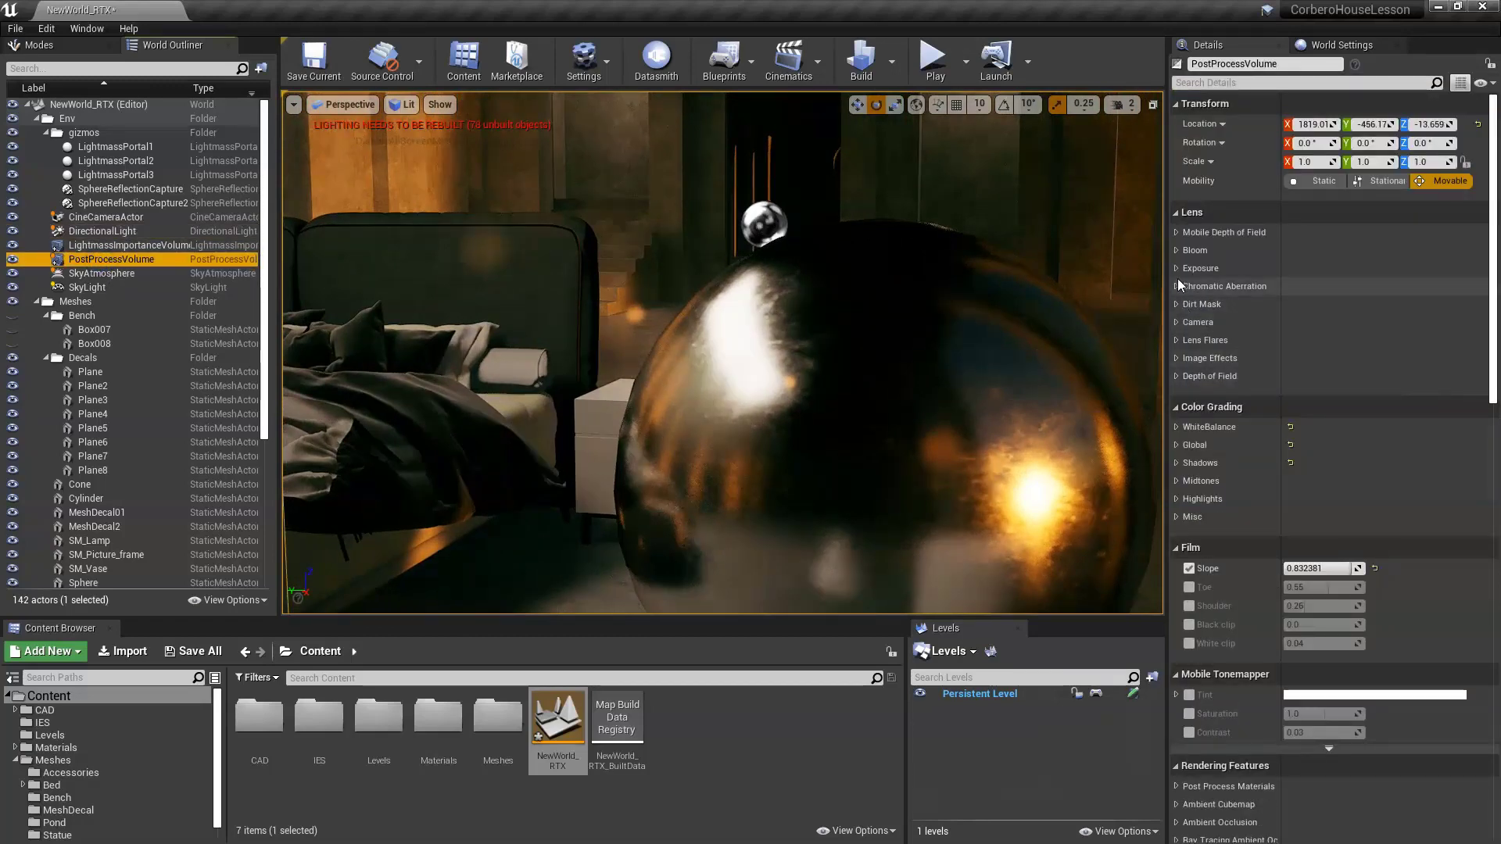
{"action": "left_click", "coordinate": [1179, 271]}
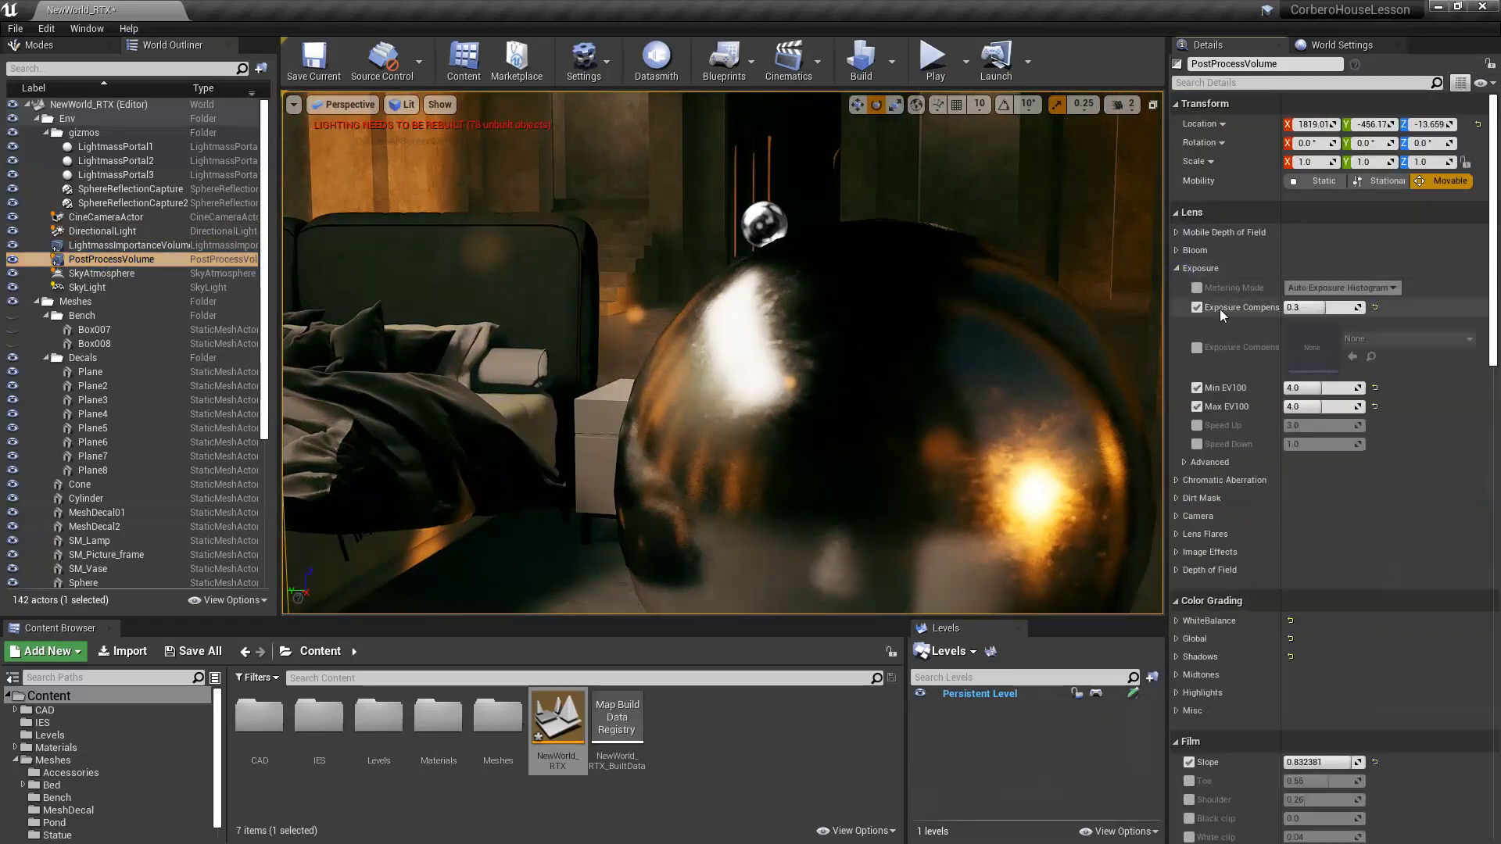
{"action": "left_click", "coordinate": [1176, 267]}
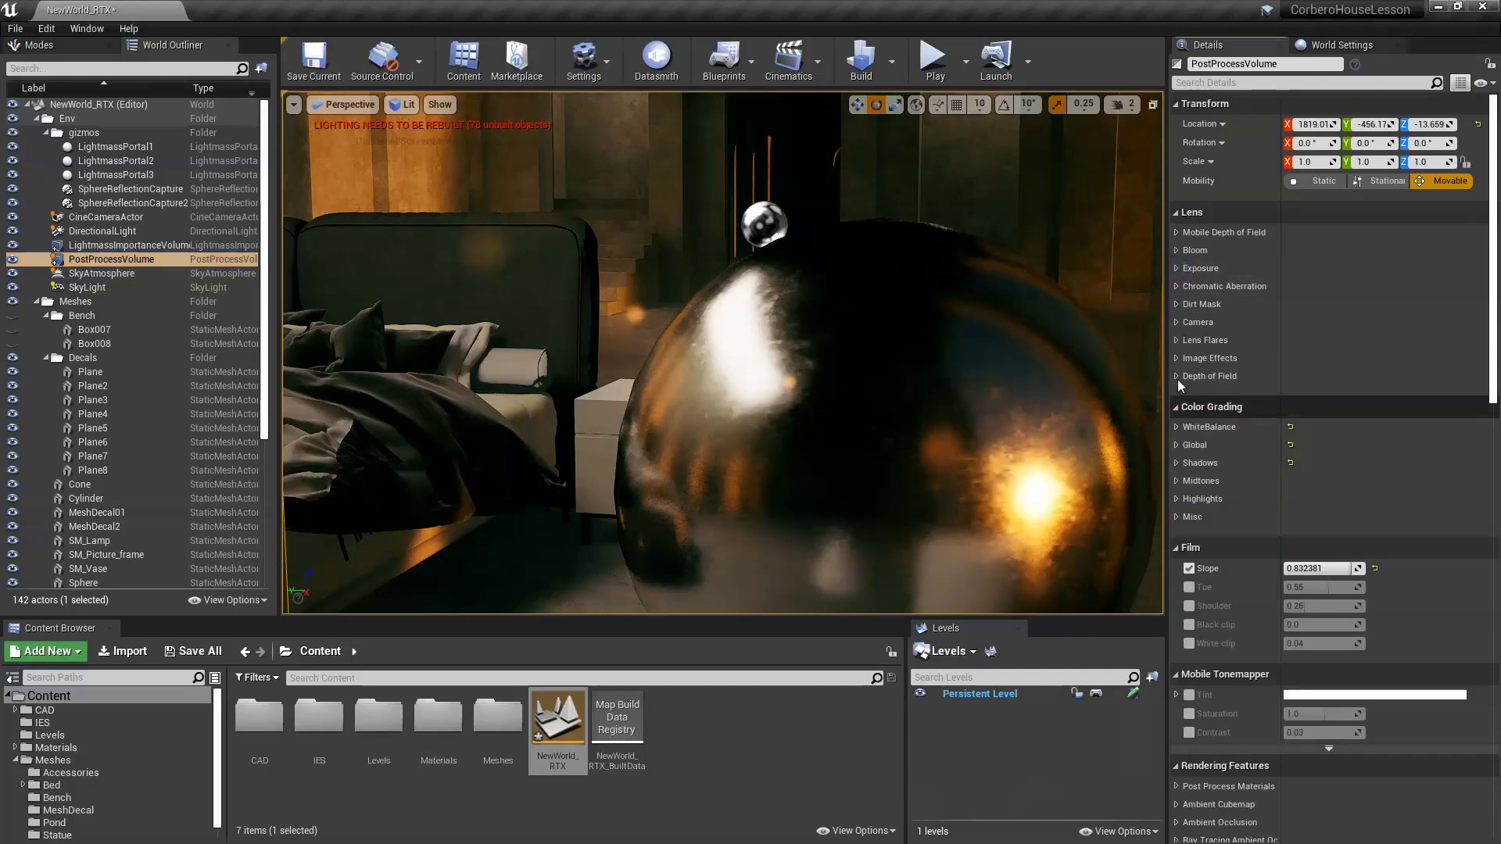
- Override the PostProcessVolume's Lens Flares intensity and set it to 0
{"action": "left_click", "coordinate": [1176, 341]}
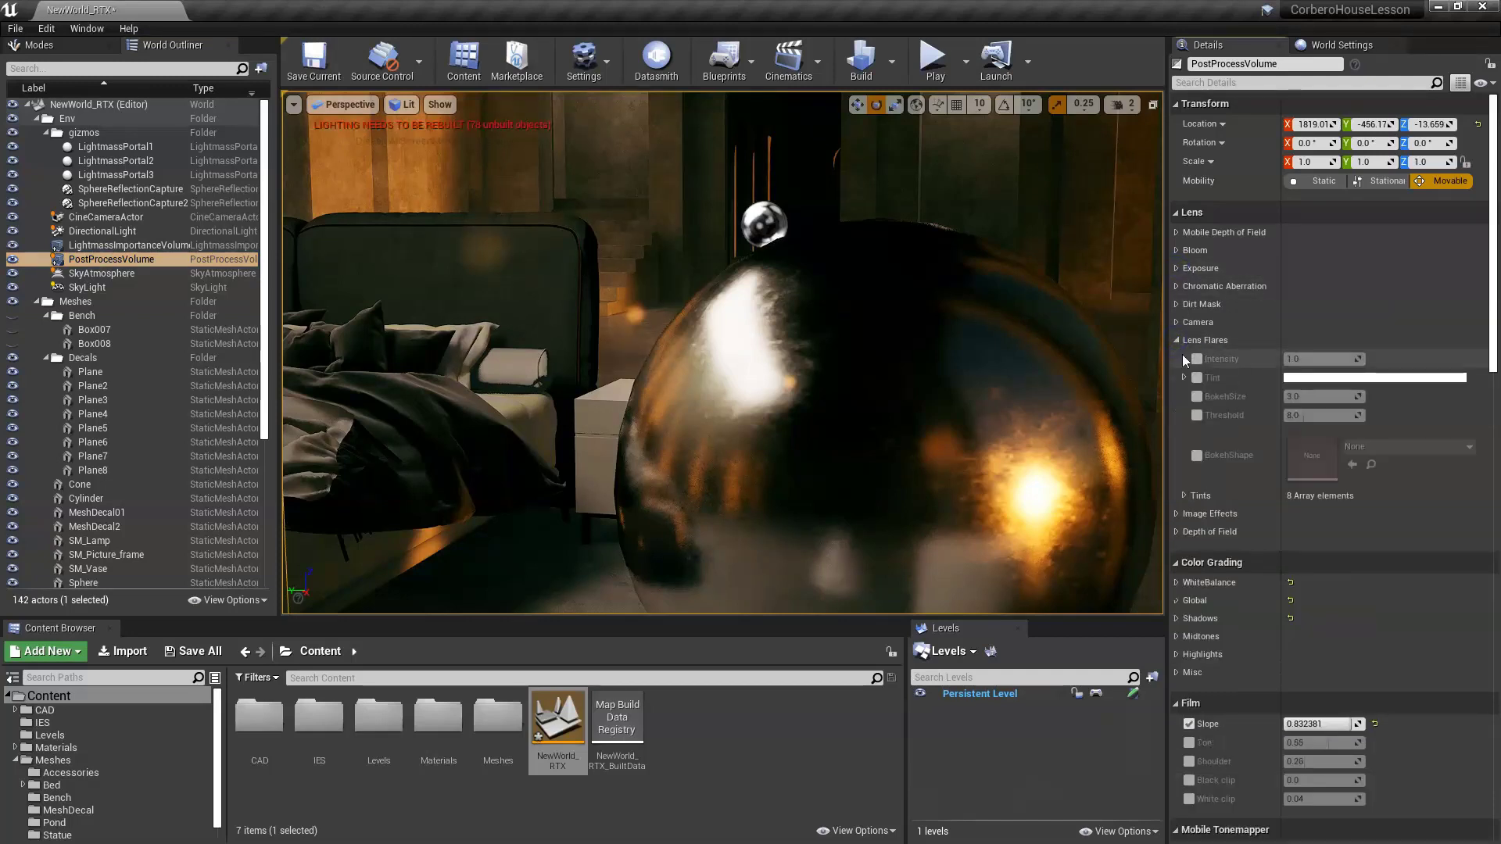
{"action": "left_click_drag", "start_coordinate": [1325, 358], "coordinate": [1286, 358]}
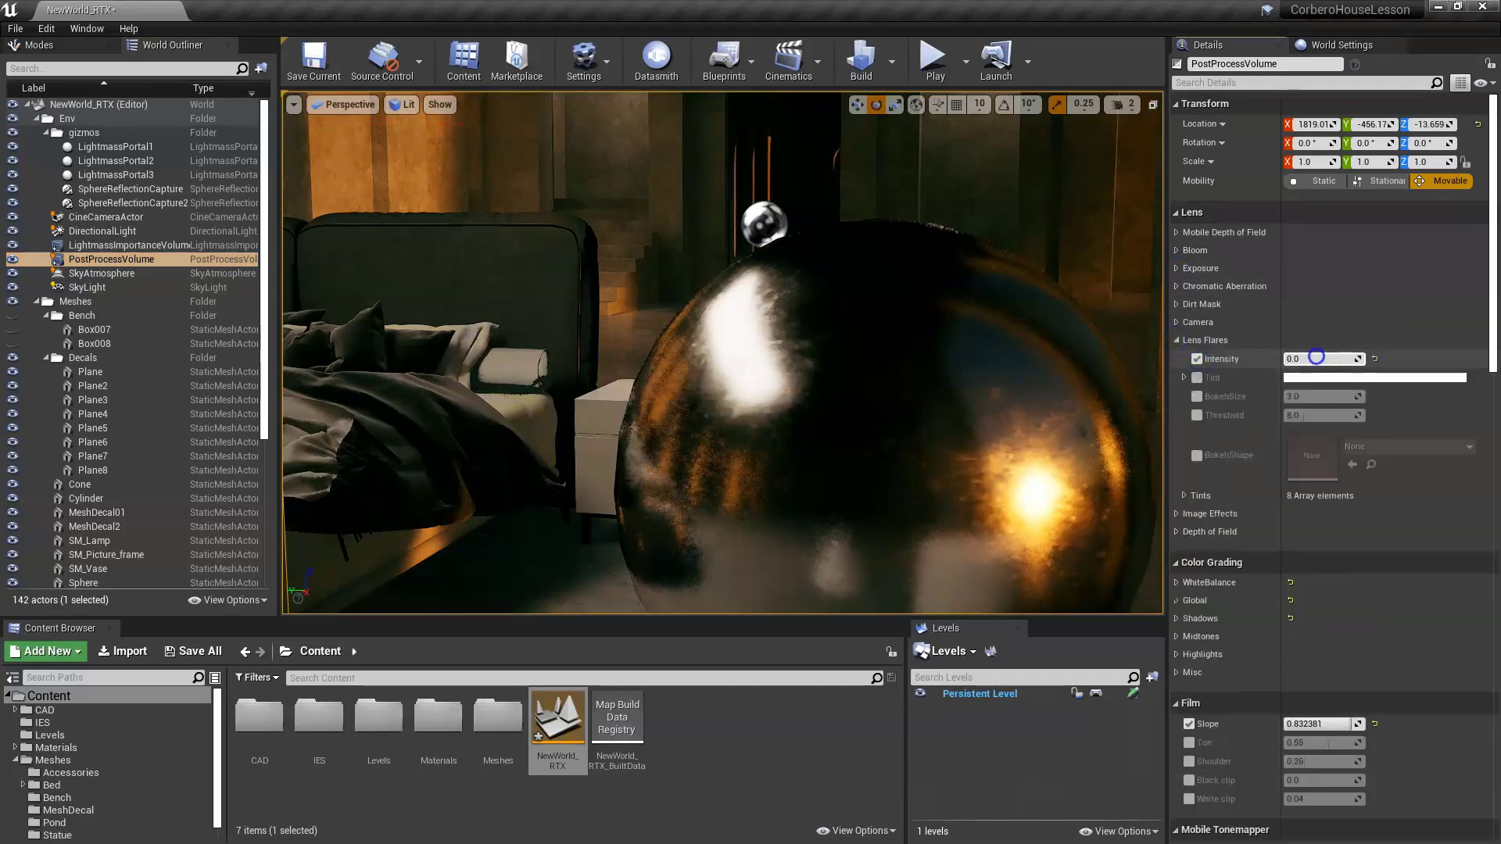
- Open the Metal material of the large sphere beside the bed and select the Param node feeding the Lerp alpha, keeping the sphere in view
{"action": "right_click_drag", "start_coordinate": [711, 335], "coordinate": [876, 356]}
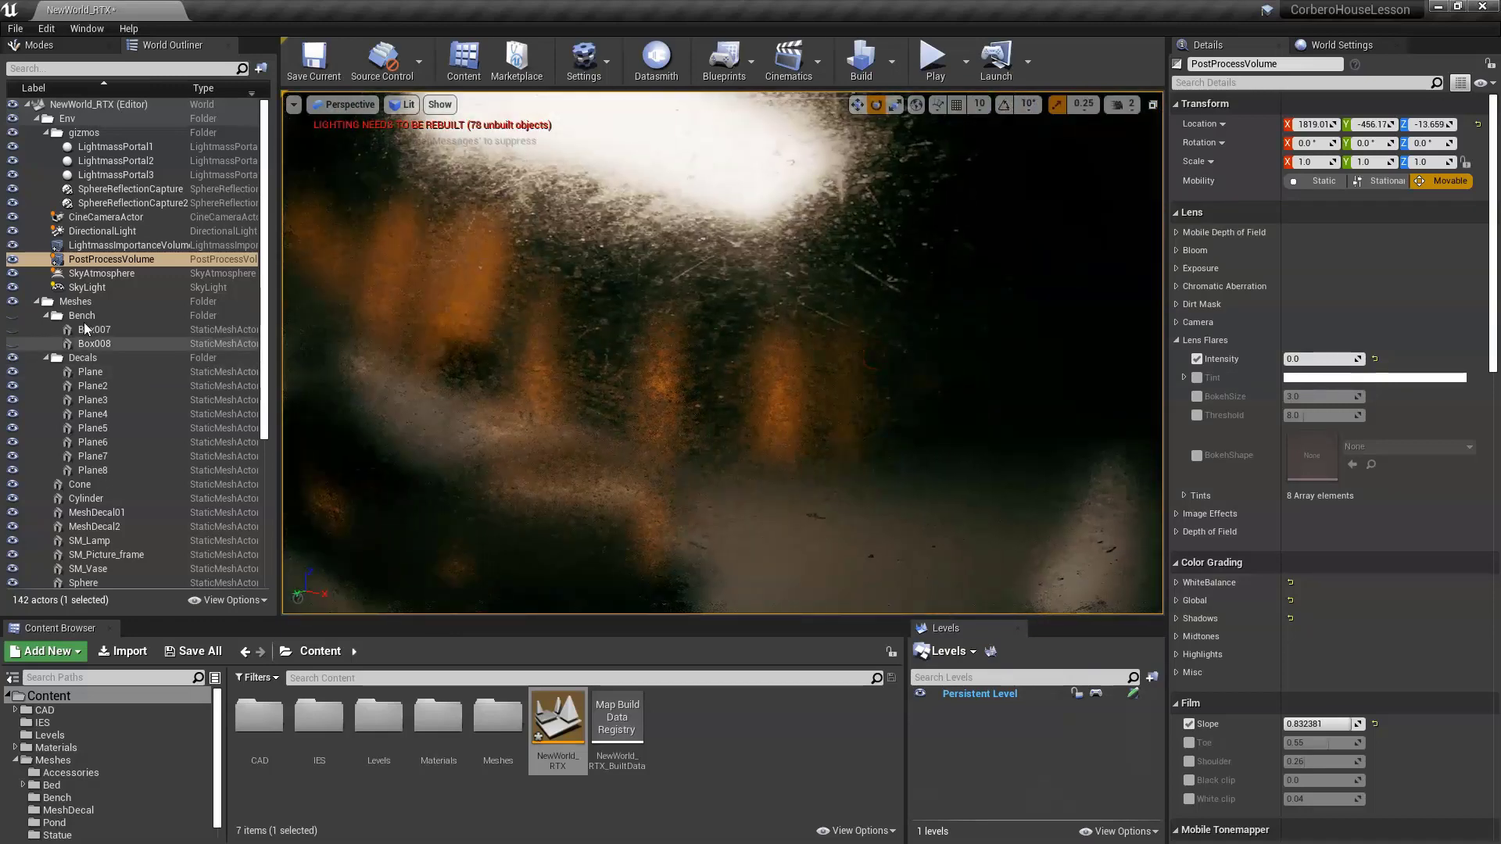
{"action": "left_click", "coordinate": [771, 362]}
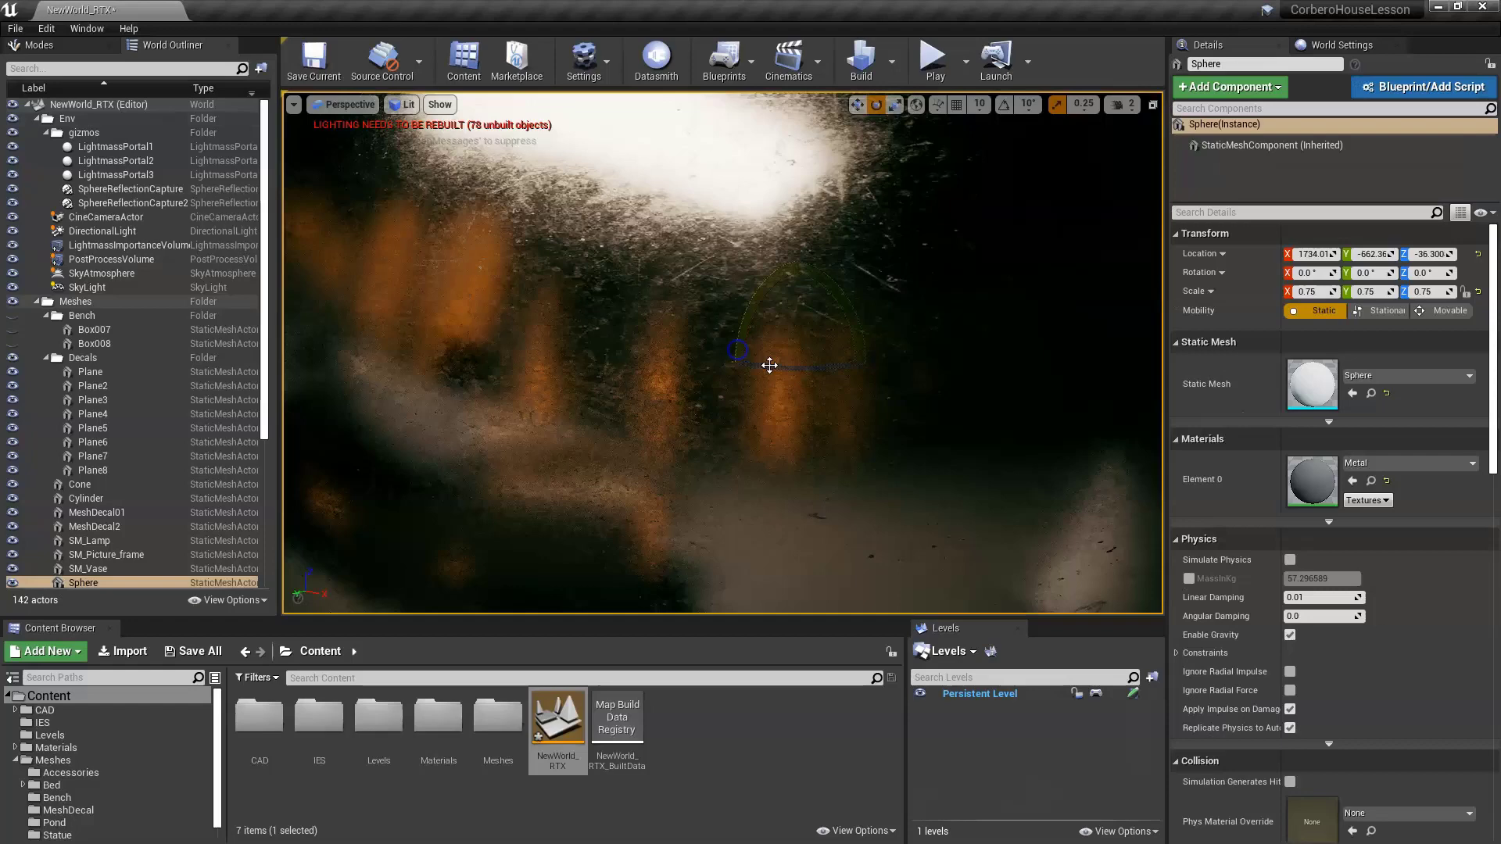
{"action": "double_click", "coordinate": [1316, 493]}
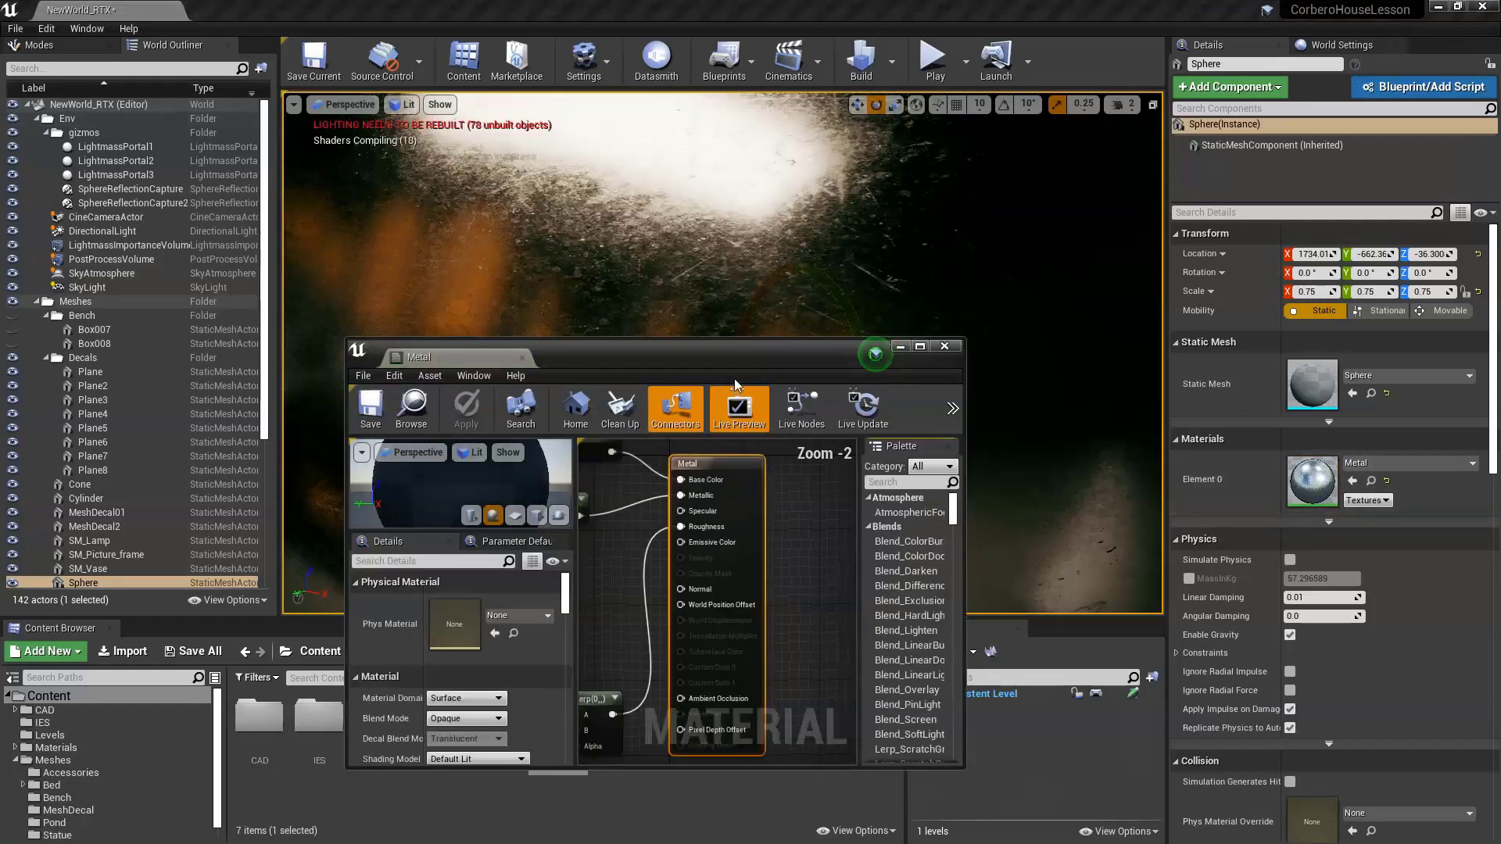
{"action": "left_click_drag", "start_coordinate": [735, 383], "coordinate": [1082, 415]}
{"action": "right_click_drag", "start_coordinate": [972, 566], "coordinate": [1129, 453]}
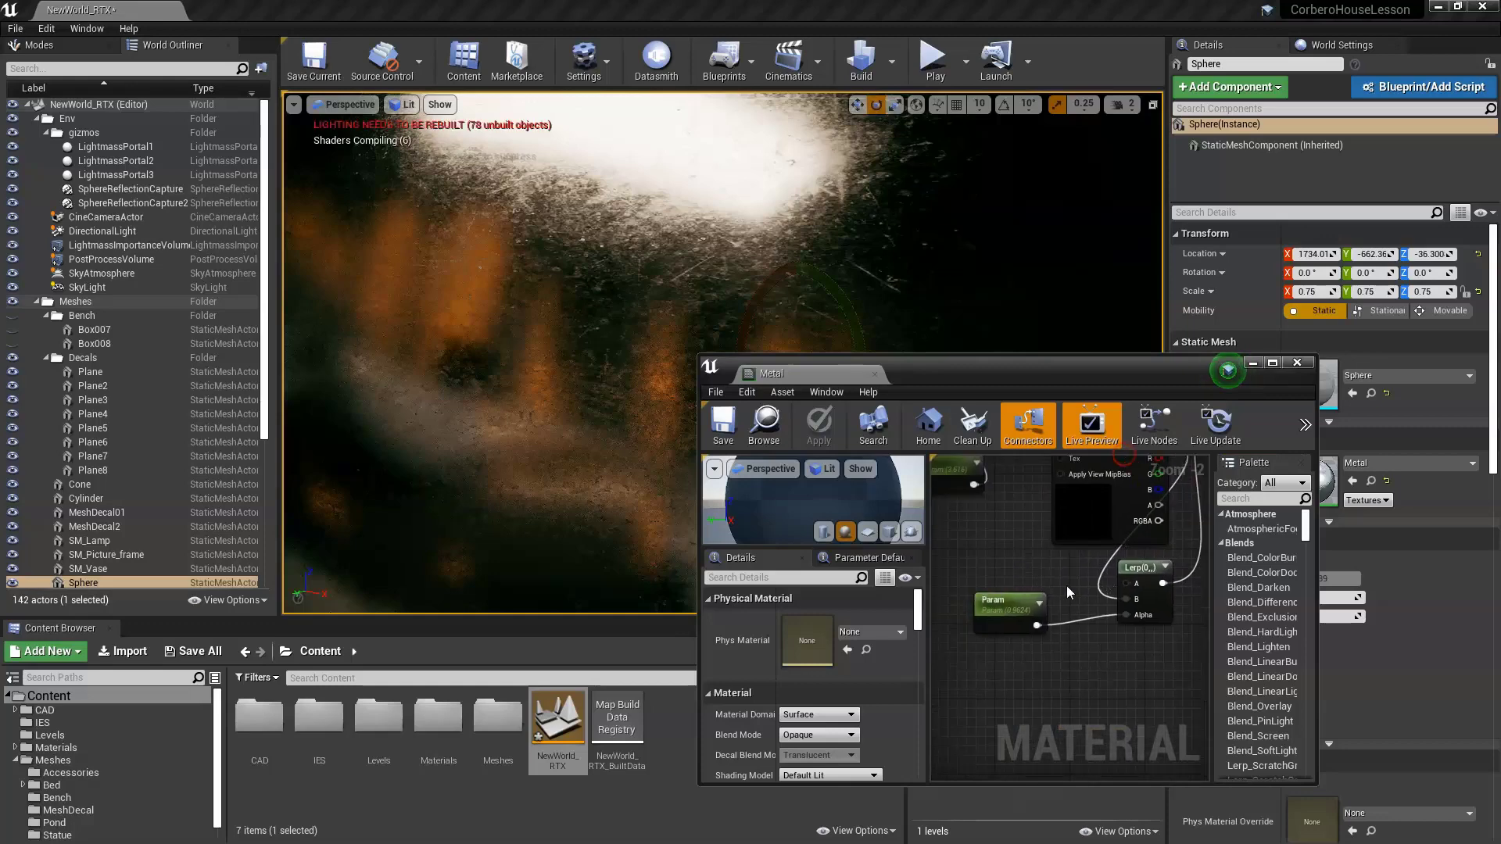
{"action": "left_click", "coordinate": [1009, 606]}
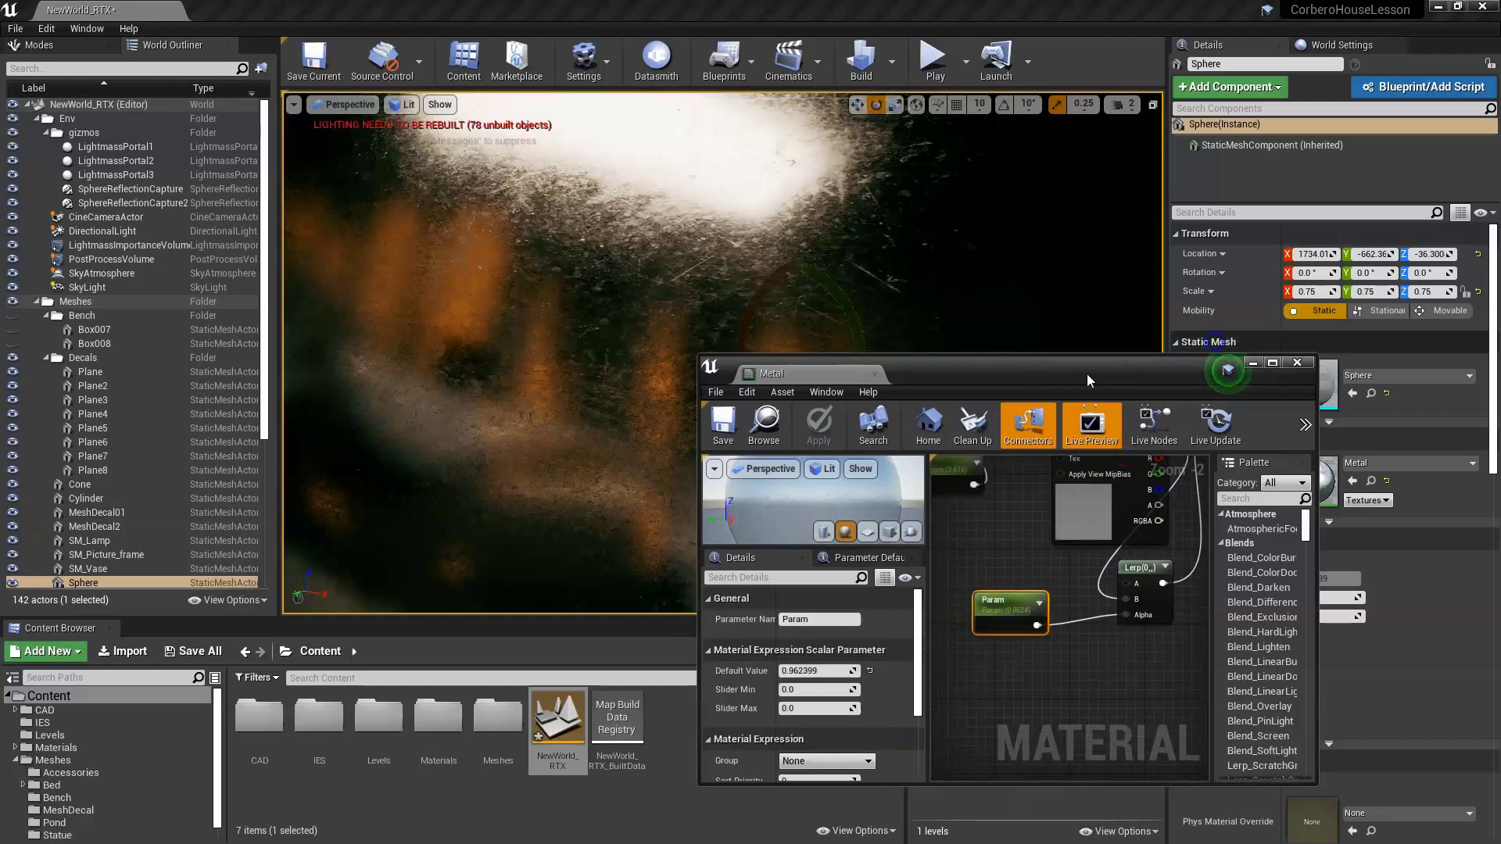
{"action": "left_click_drag", "start_coordinate": [1166, 359], "coordinate": [1473, 272]}
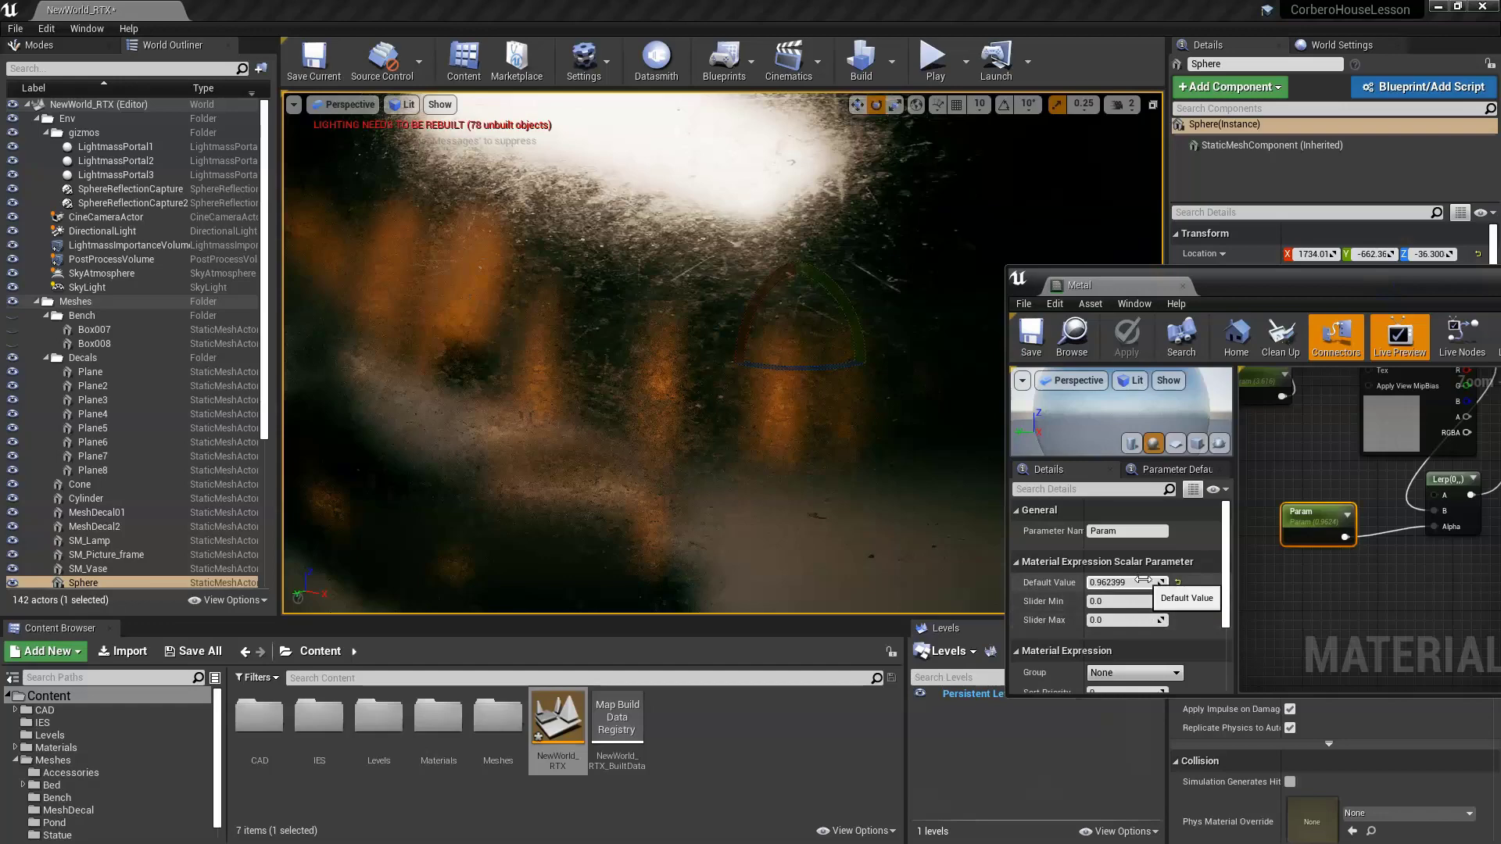
- Try Param default values of about 1.52, 2.37 and 0.83 to compare the sphere's rough and glossy reflections
{"action": "left_click_drag", "start_coordinate": [1141, 582], "coordinate": [1161, 583]}
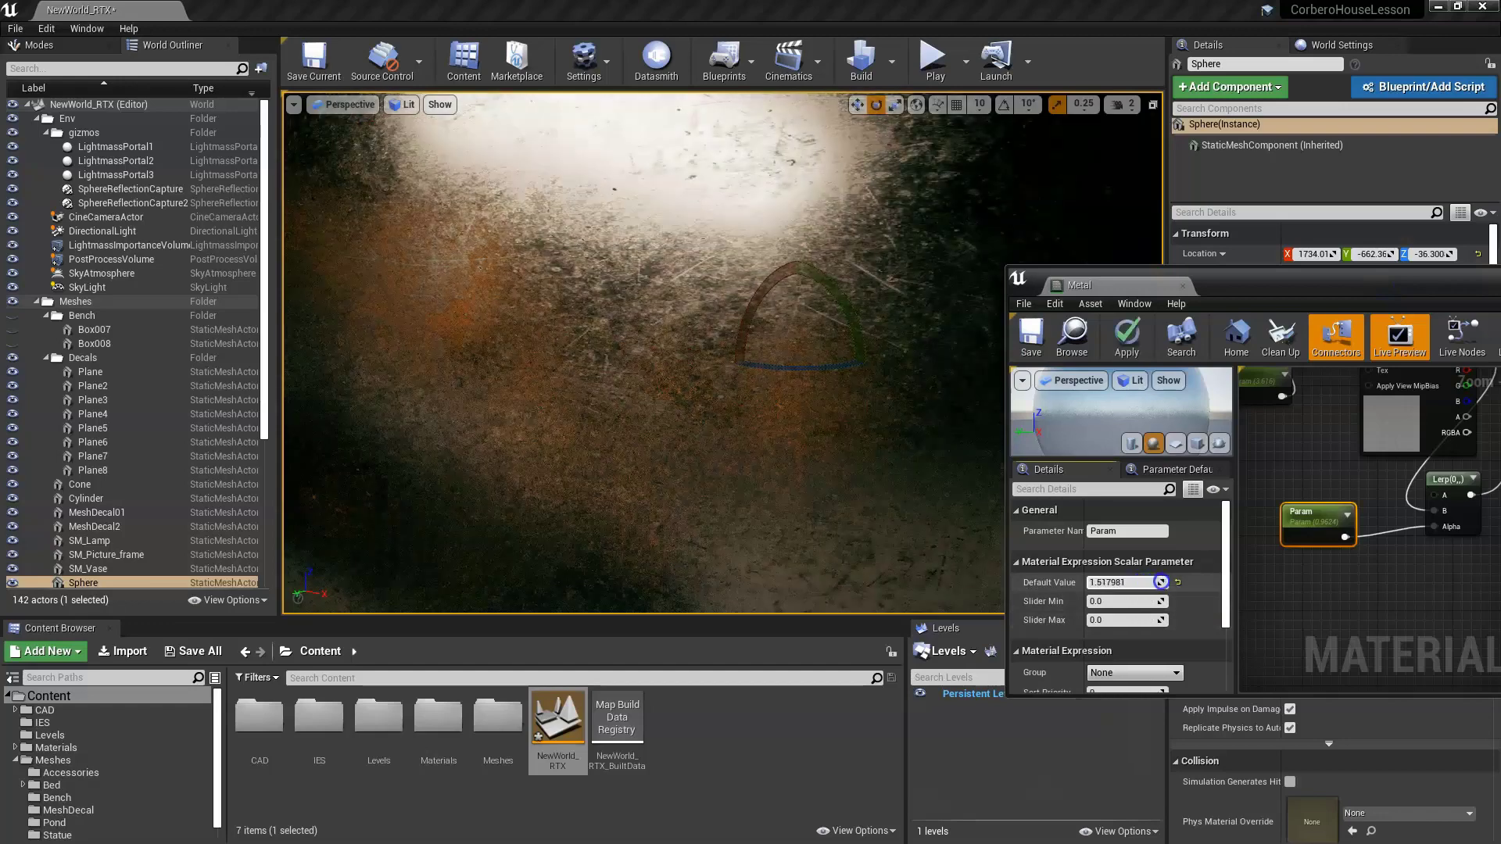
{"action": "scroll", "coordinate": [707, 385], "scroll_direction": "down", "scroll_amount": 6}
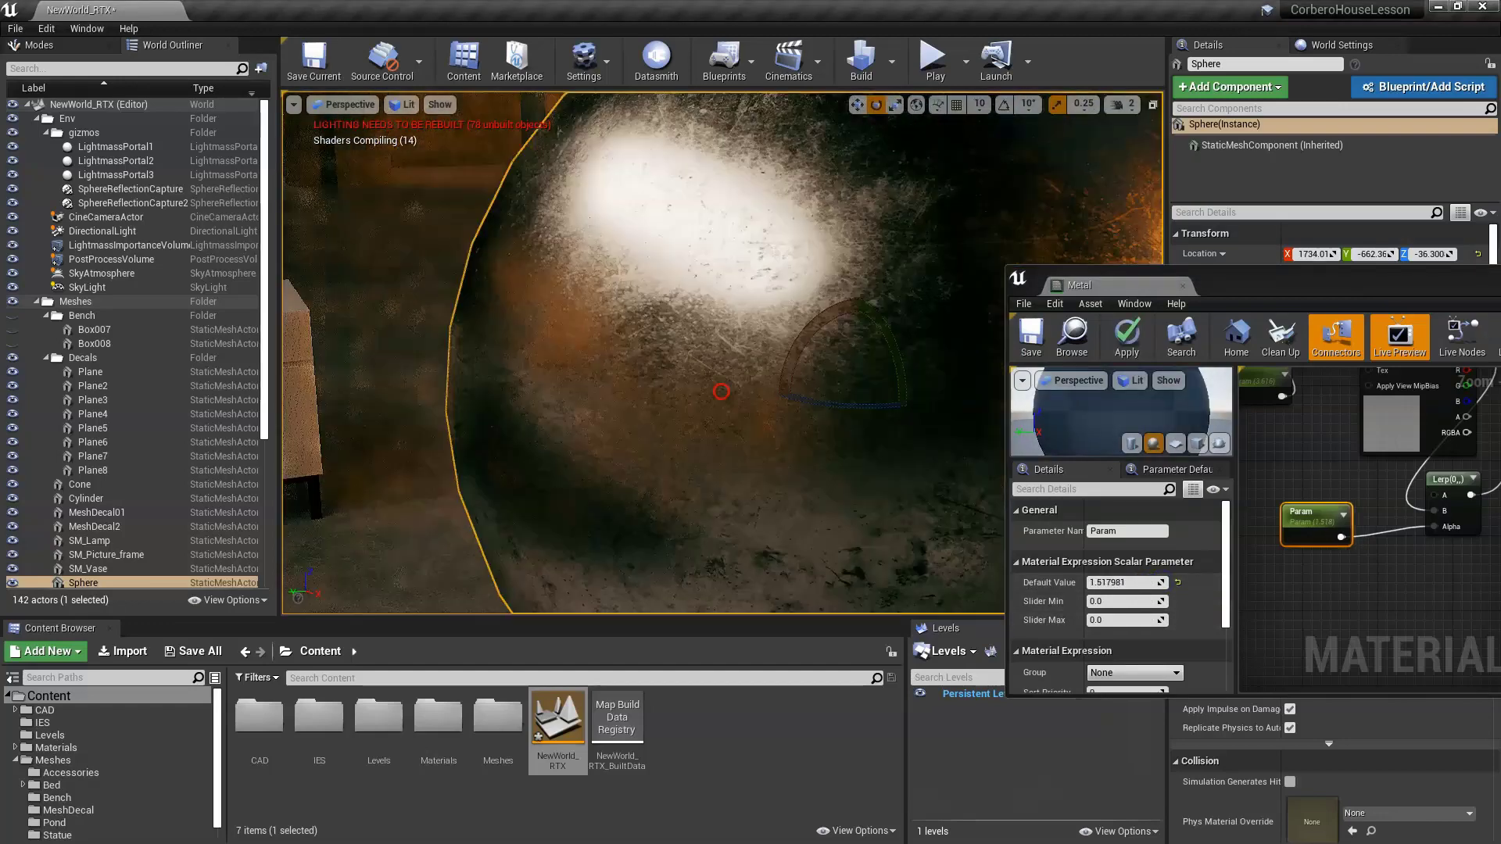
{"action": "right_click_drag", "start_coordinate": [708, 386], "coordinate": [586, 350]}
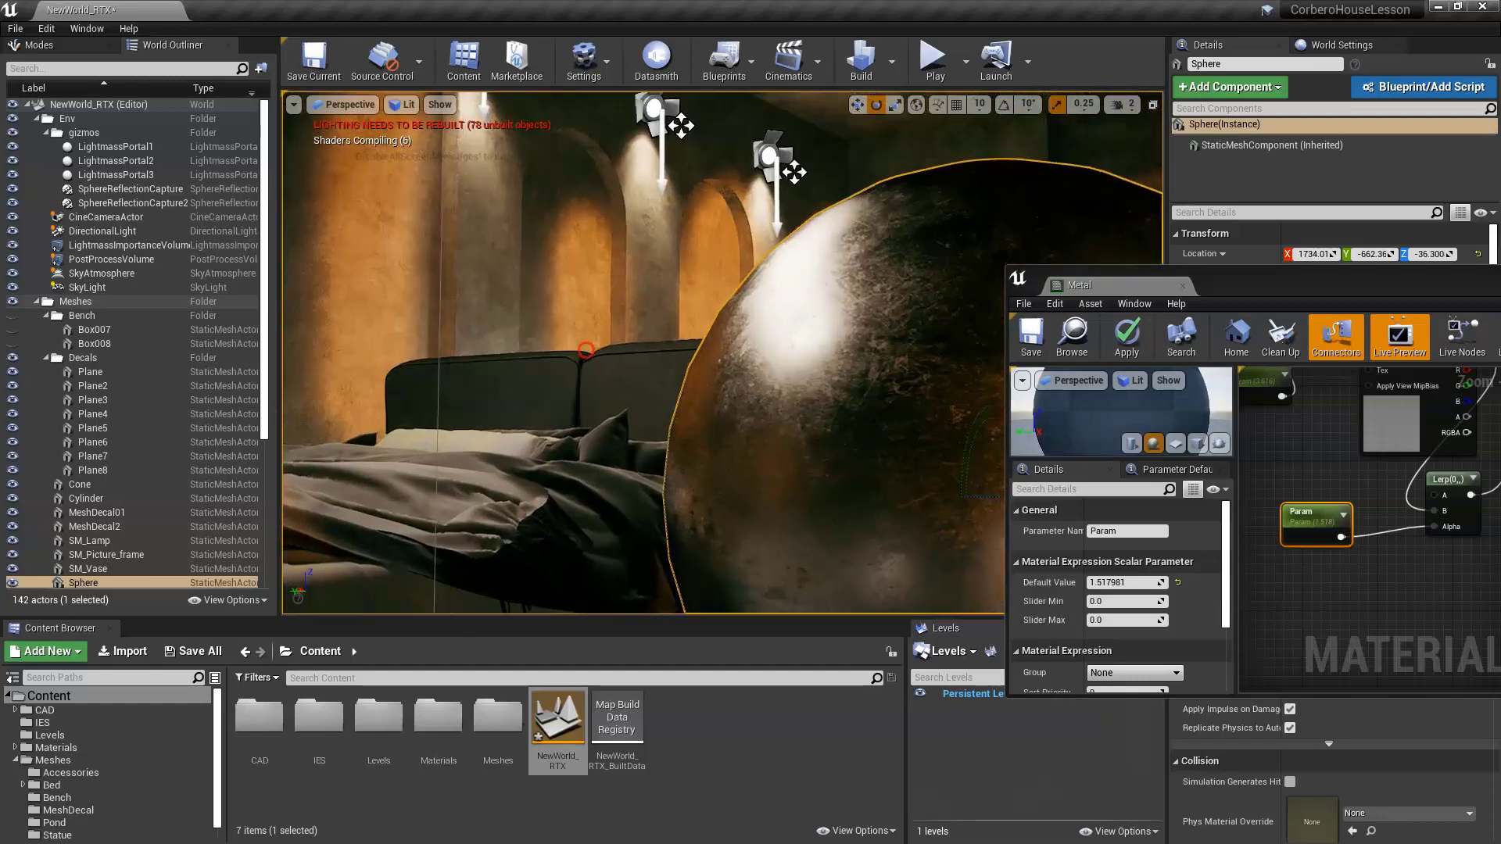
{"action": "left_click_drag", "start_coordinate": [1126, 583], "coordinate": [1155, 581]}
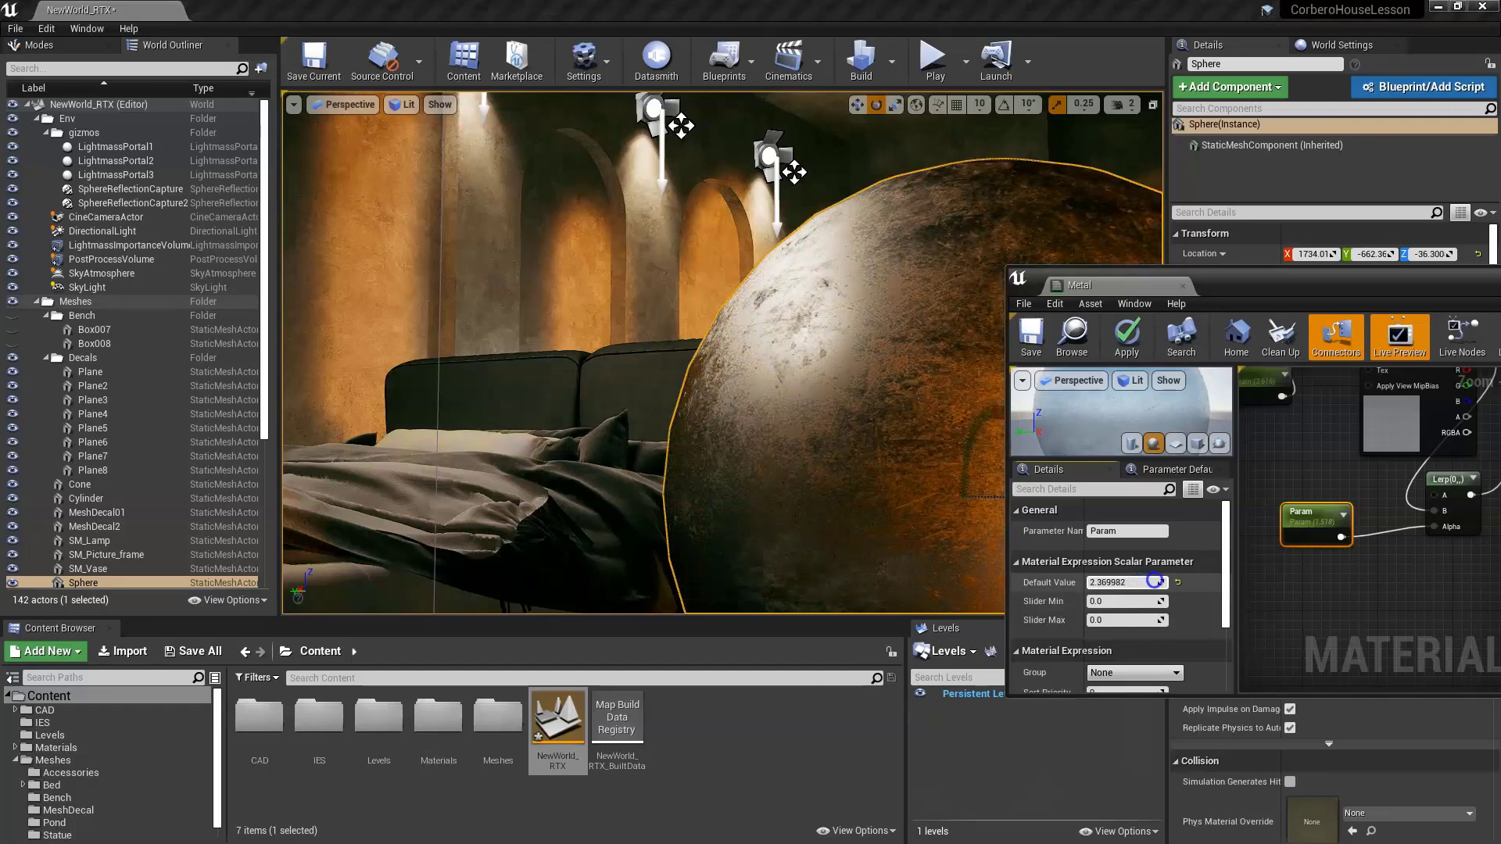
{"action": "right_click_drag", "start_coordinate": [864, 439], "coordinate": [858, 445]}
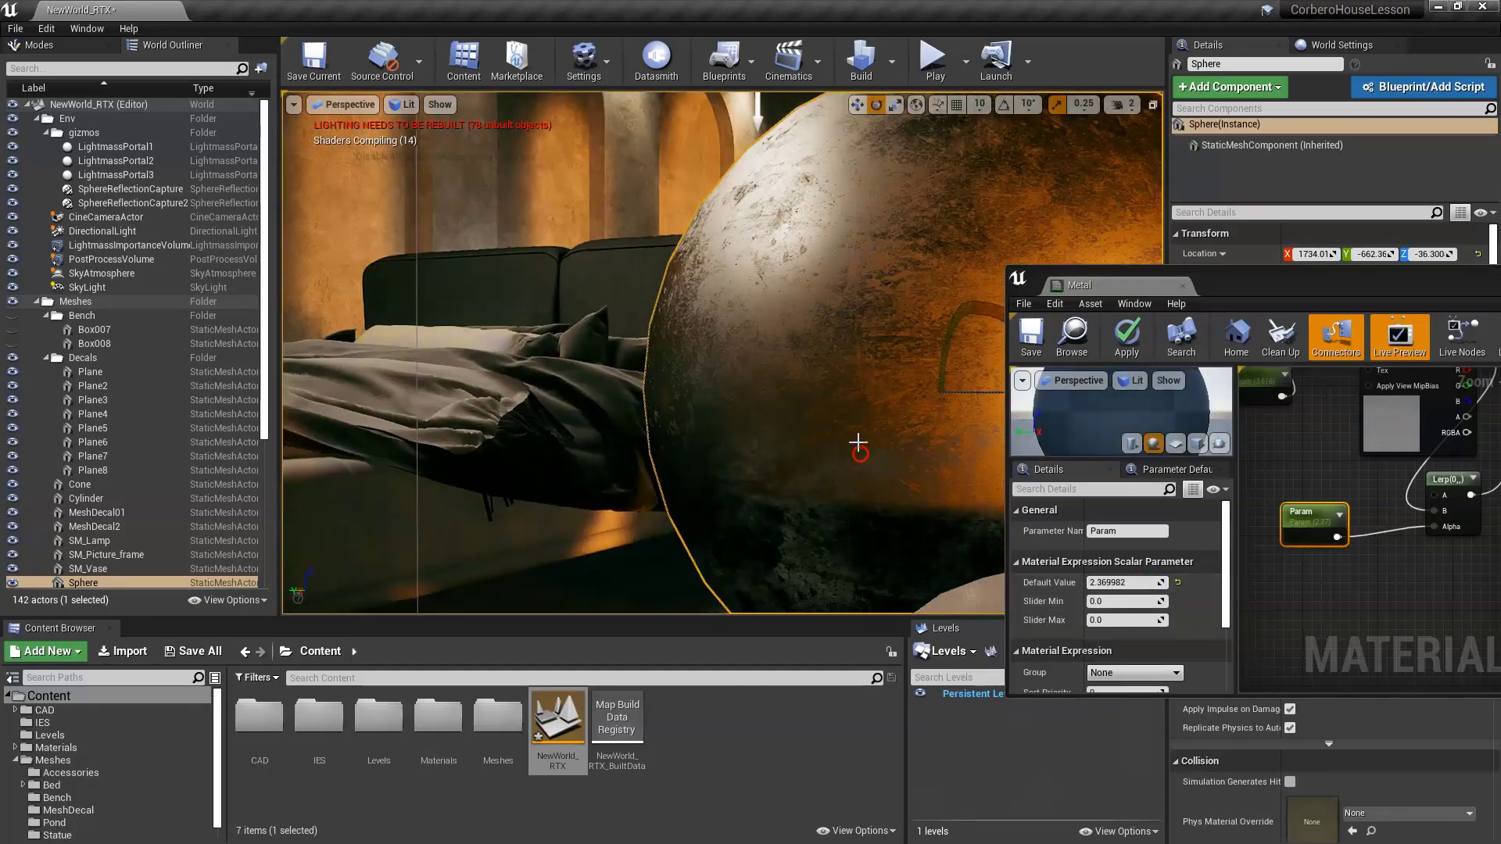
{"action": "left_click_drag", "start_coordinate": [1146, 582], "coordinate": [1097, 582]}
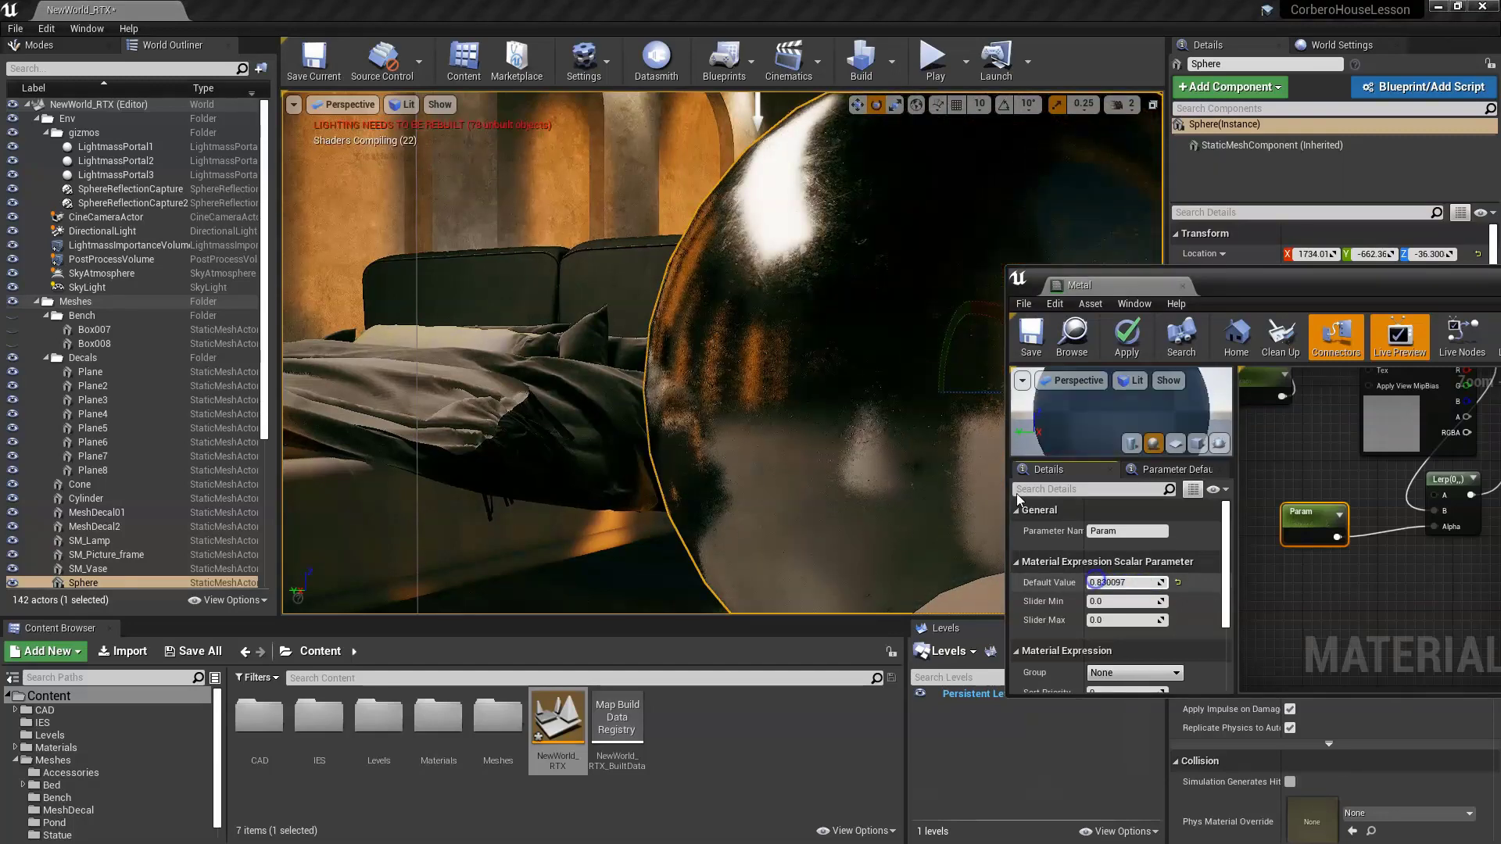
- Check the sphere within the whole room and close the Metal material without applying its changes
{"action": "right_click_drag", "start_coordinate": [748, 285], "coordinate": [1085, 302]}
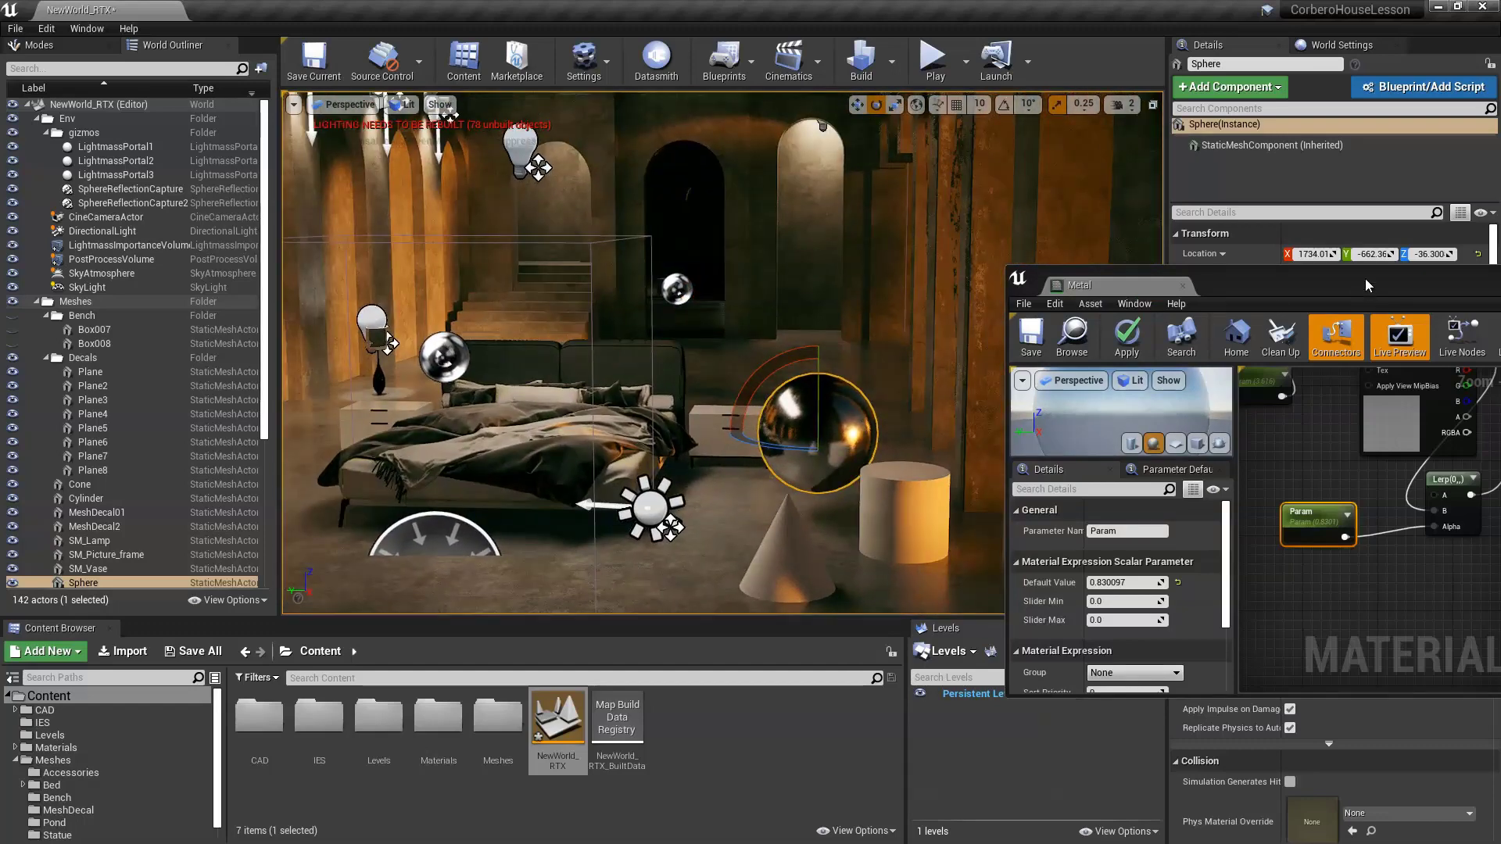
{"action": "left_click_drag", "start_coordinate": [1368, 285], "coordinate": [1292, 399]}
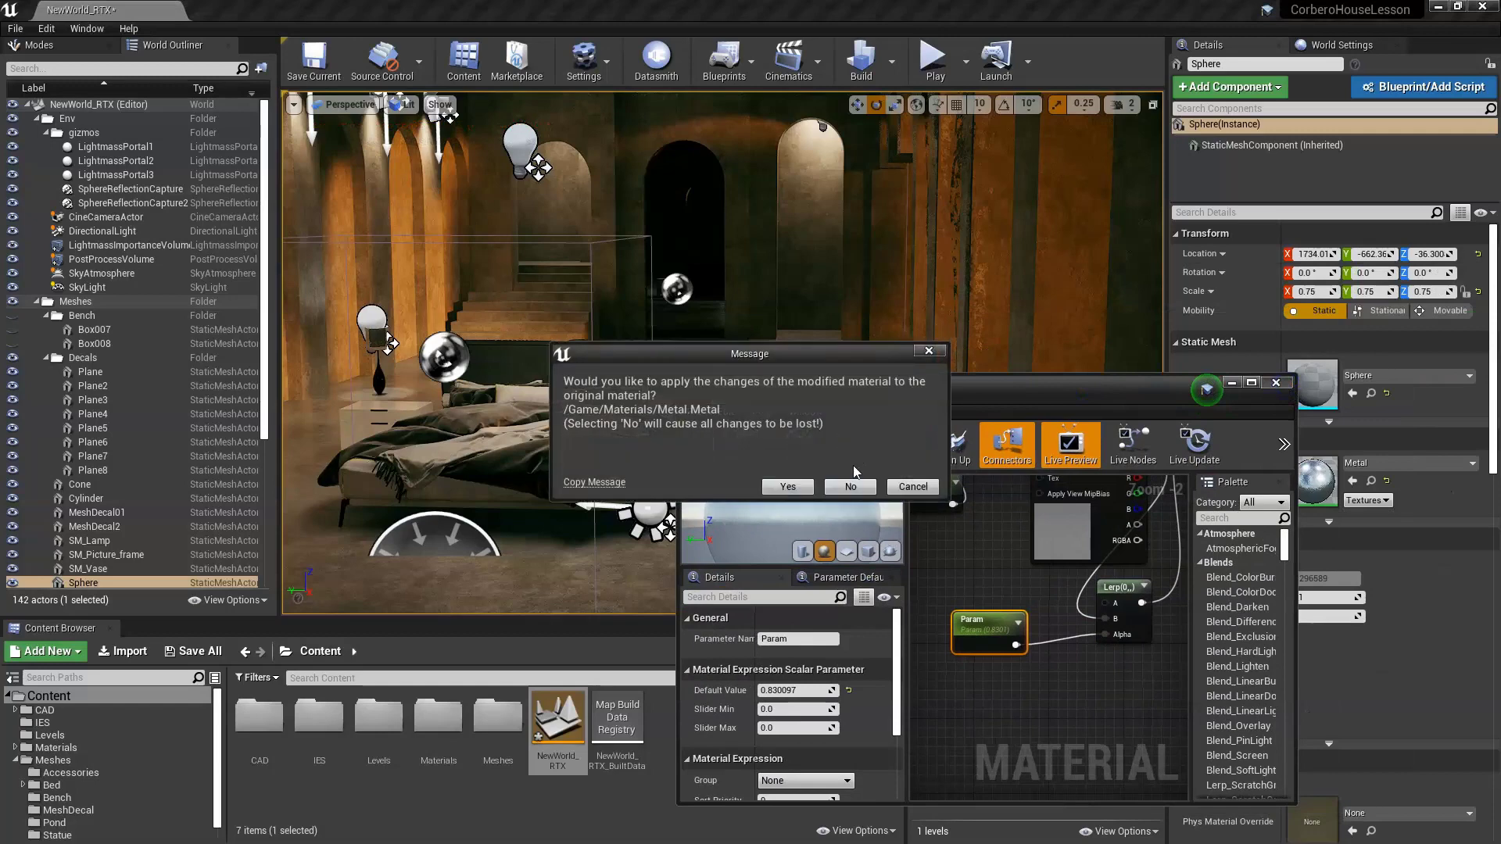
{"action": "left_click", "coordinate": [851, 486]}
{"action": "right_click_drag", "start_coordinate": [853, 489], "coordinate": [735, 493]}
{"action": "right_click_drag", "start_coordinate": [873, 337], "coordinate": [874, 334]}
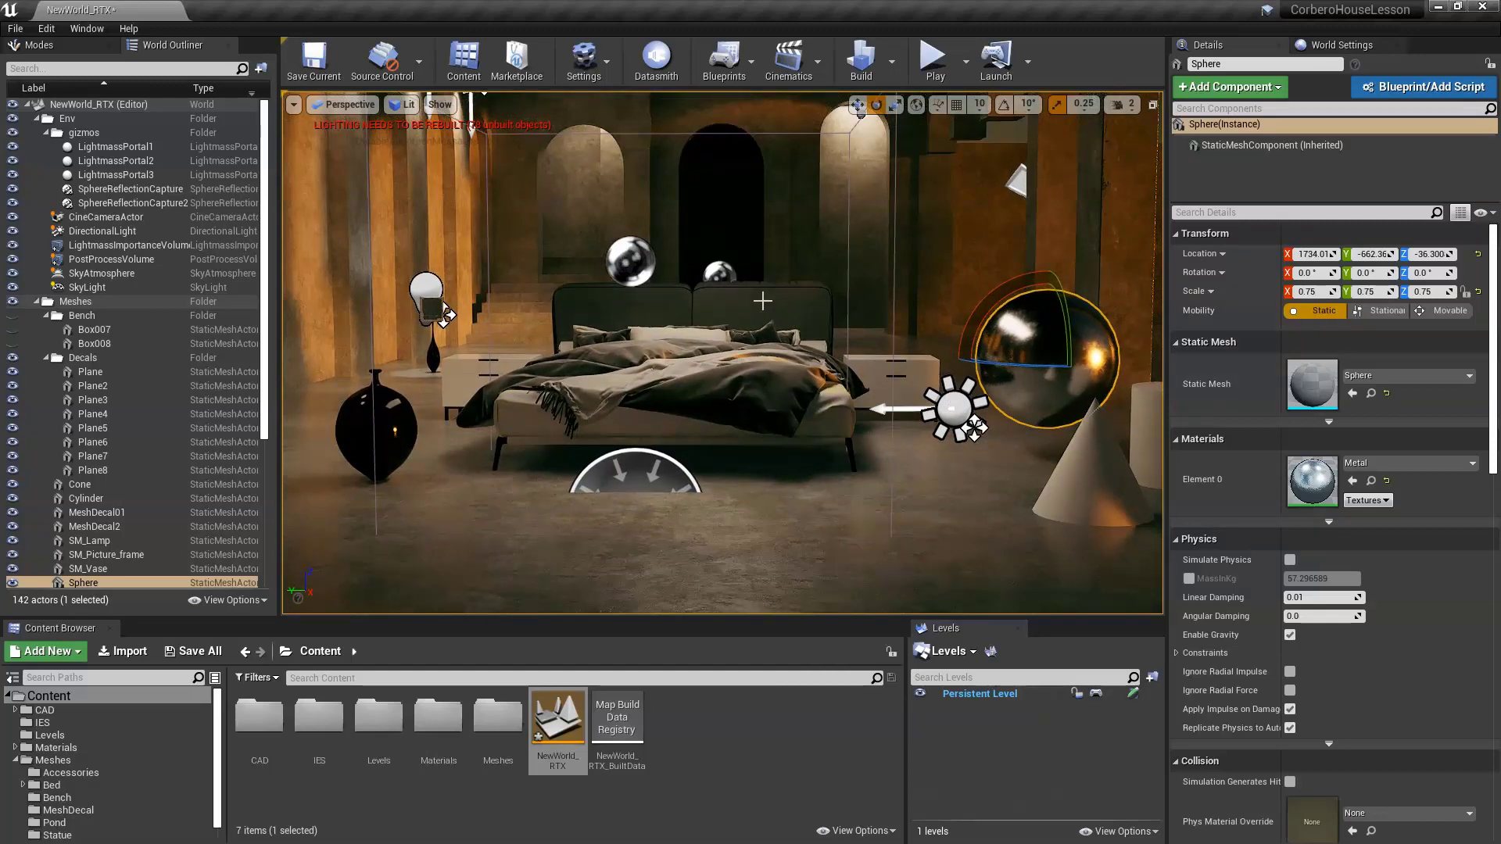
{"action": "right_click_drag", "start_coordinate": [780, 289], "coordinate": [780, 280]}
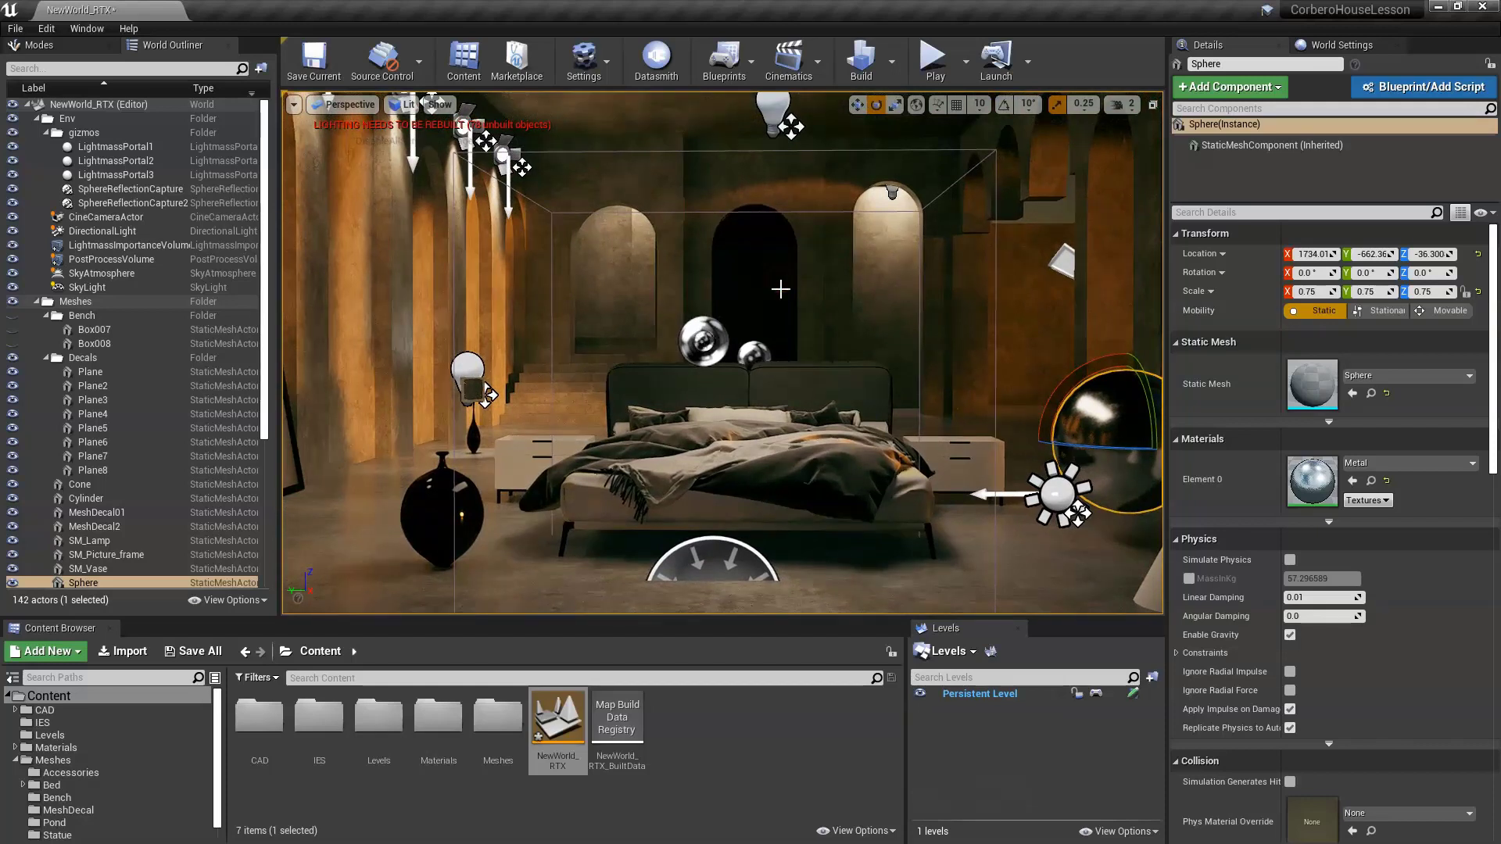